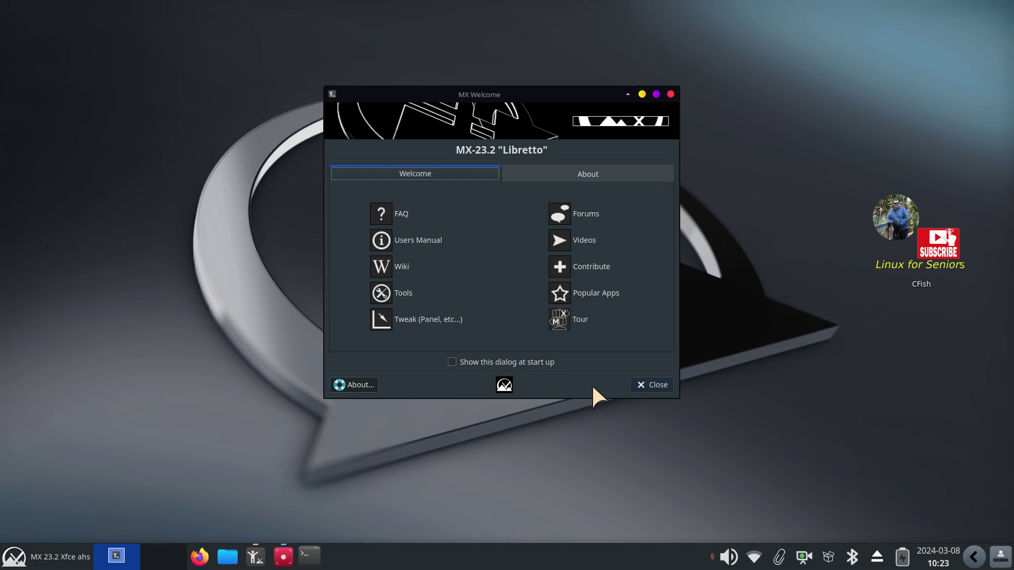
Close the MX Welcome dialog so the MX 23.2 Xfce desktop is empty
click(655, 385)
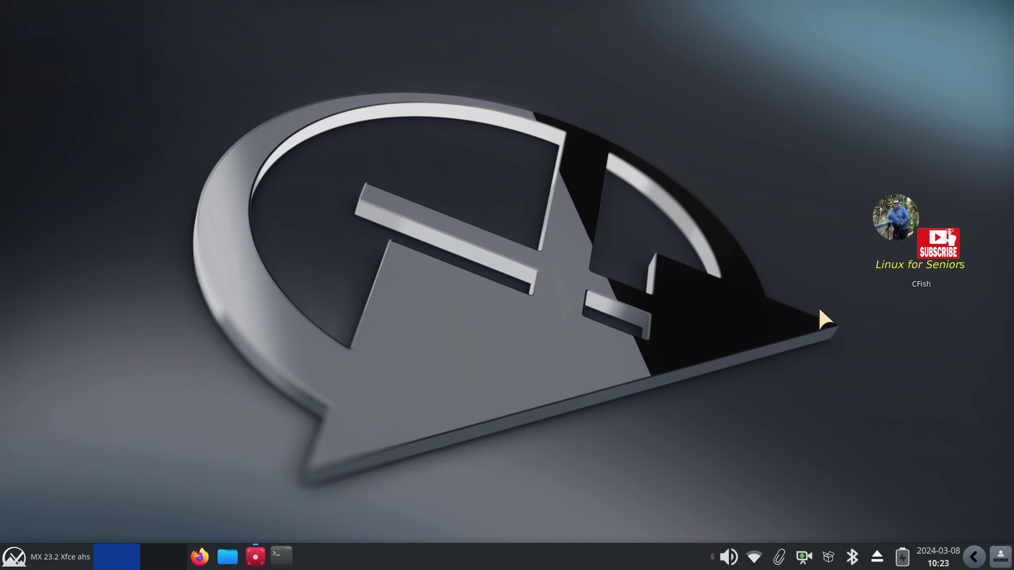
mouse_move(899, 223)
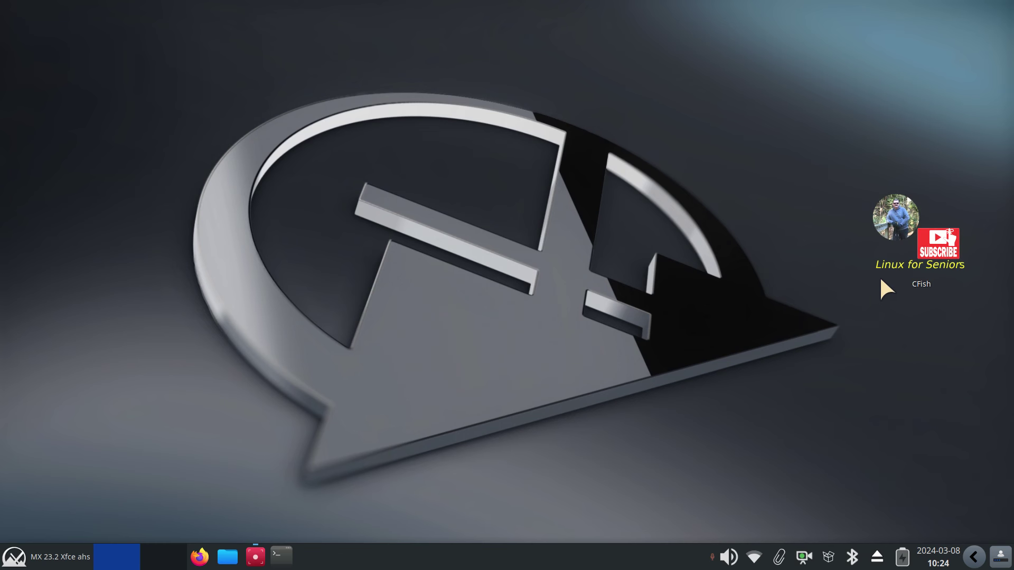
Open Thunar on /home/jack, centre it, and check its version 4.18.4 in Help > About
click(227, 556)
drag(318, 7, 473, 91)
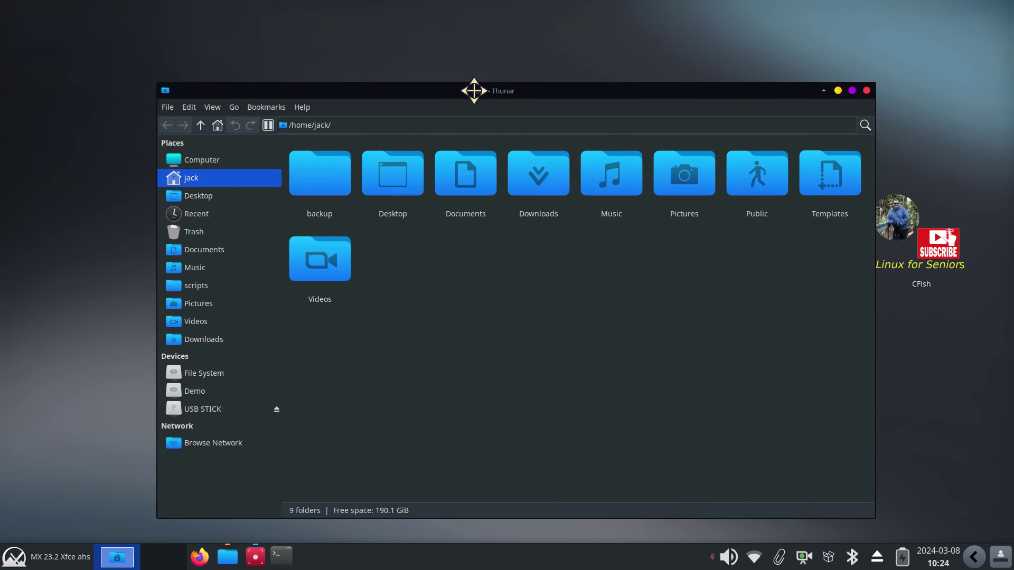
click(301, 106)
click(306, 141)
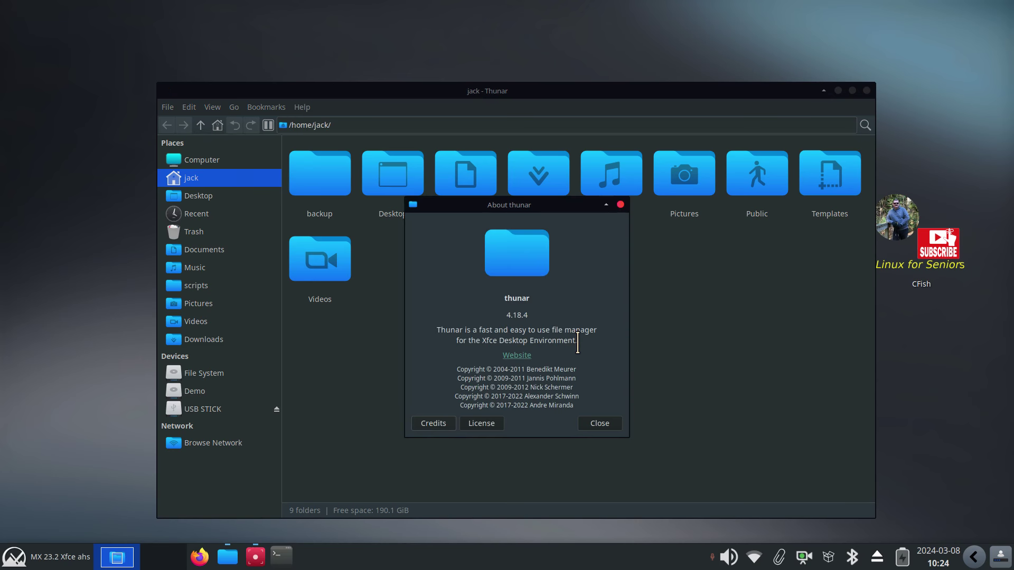
drag(498, 316, 534, 316)
click(600, 424)
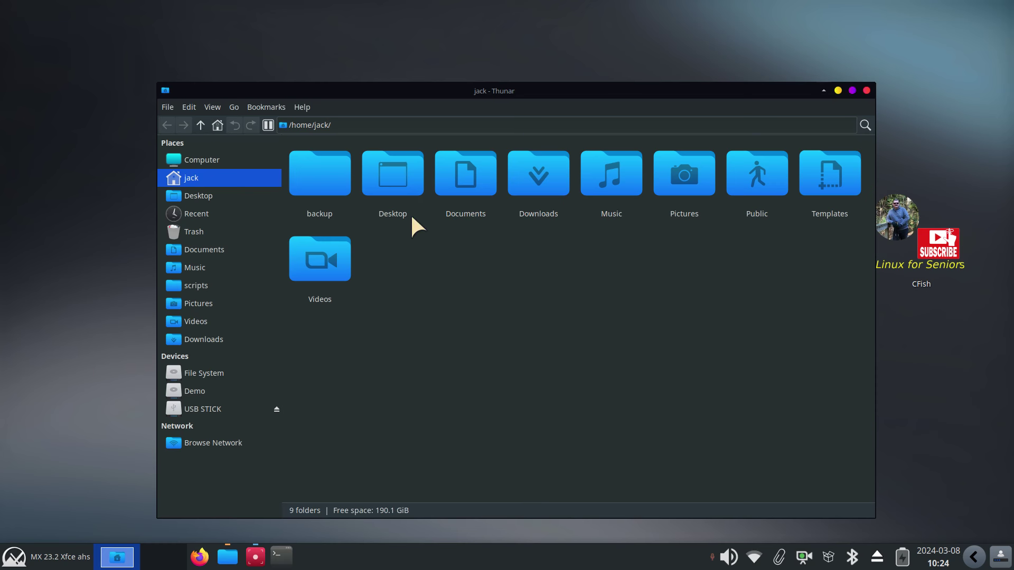
View the online Thunar documentation, close the browser, and move Thunar up and right
click(304, 106)
click(312, 124)
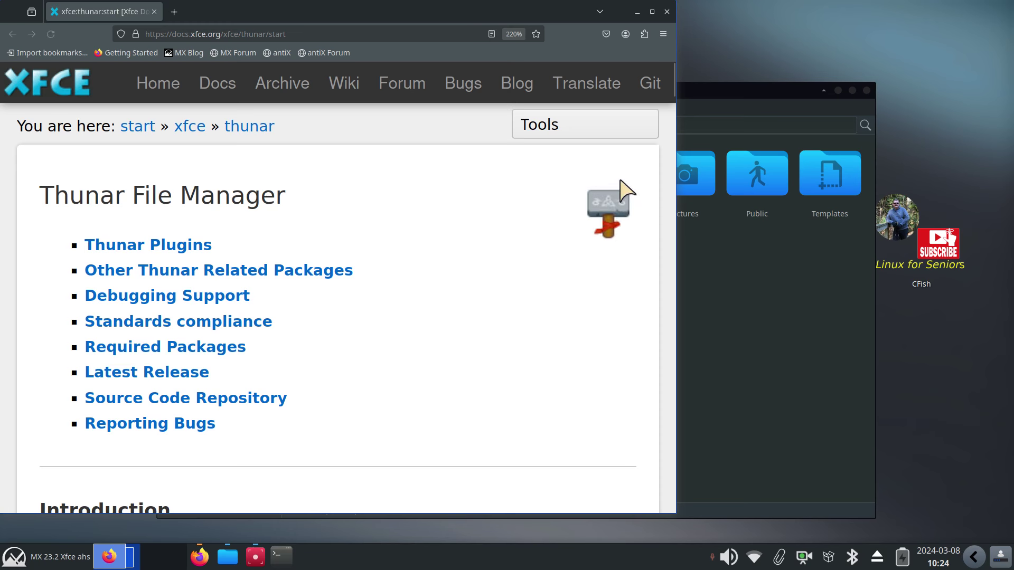
click(666, 12)
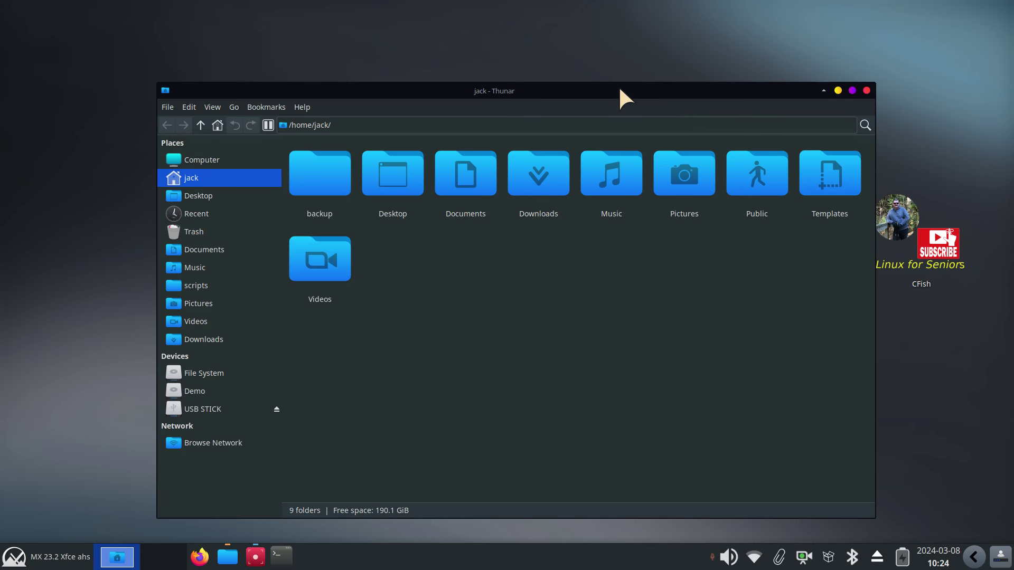
drag(620, 89, 664, 49)
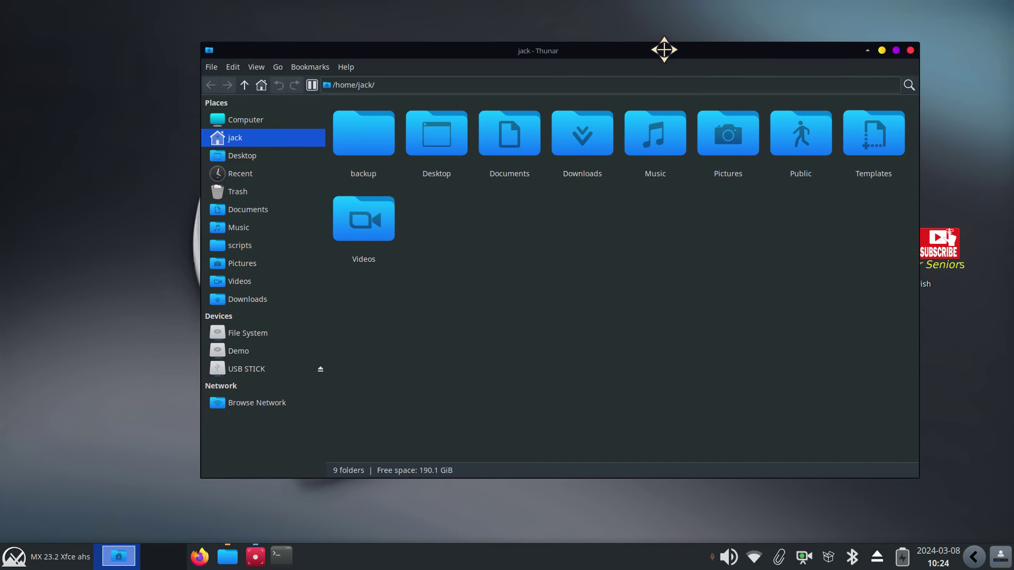
Open Xfce Settings Manager from the Whisker menu and move it up-left
click(34, 554)
click(298, 78)
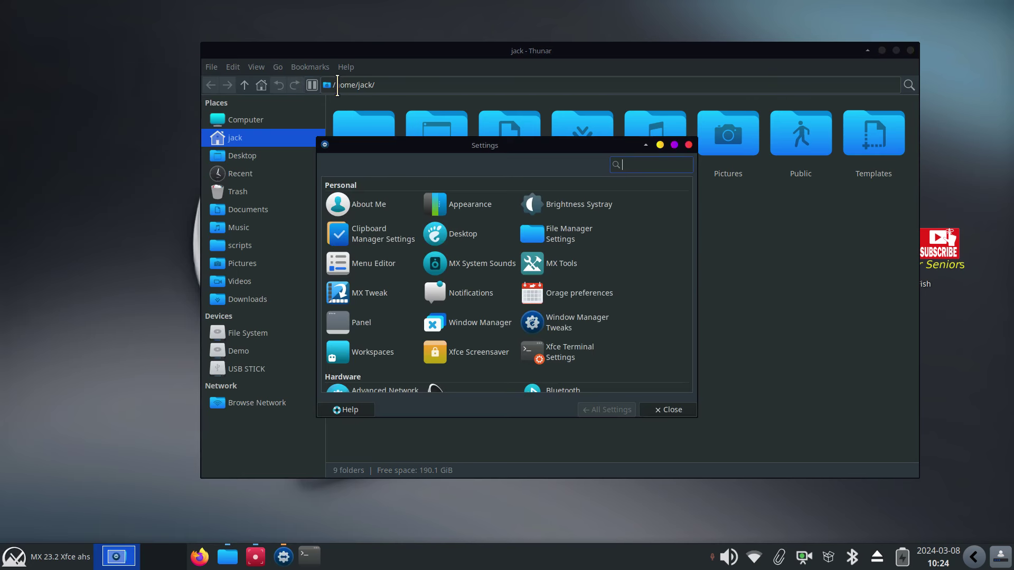
drag(518, 147, 385, 182)
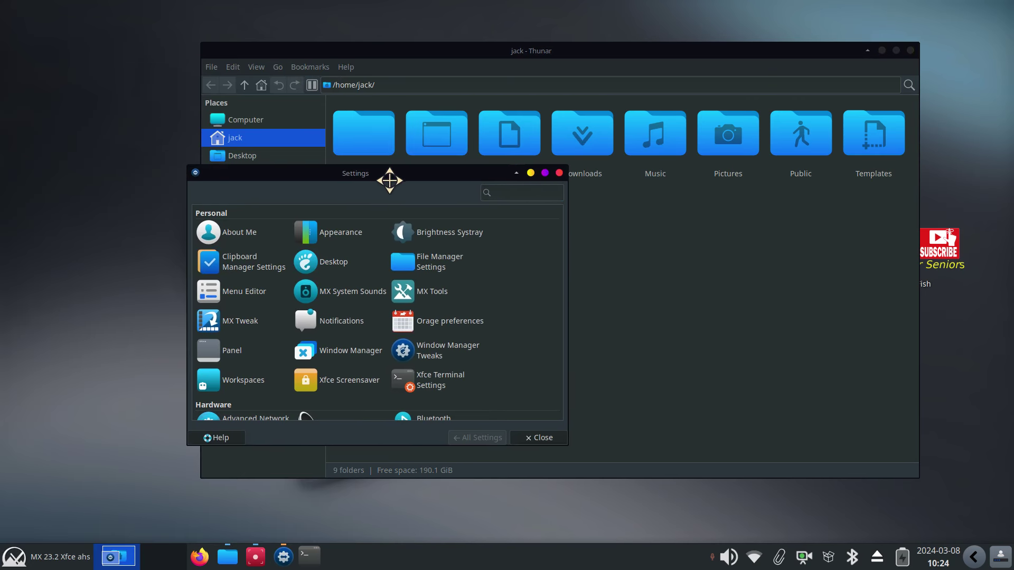
Browse Appearance's style list and icon themes, then return to All Settings
click(340, 235)
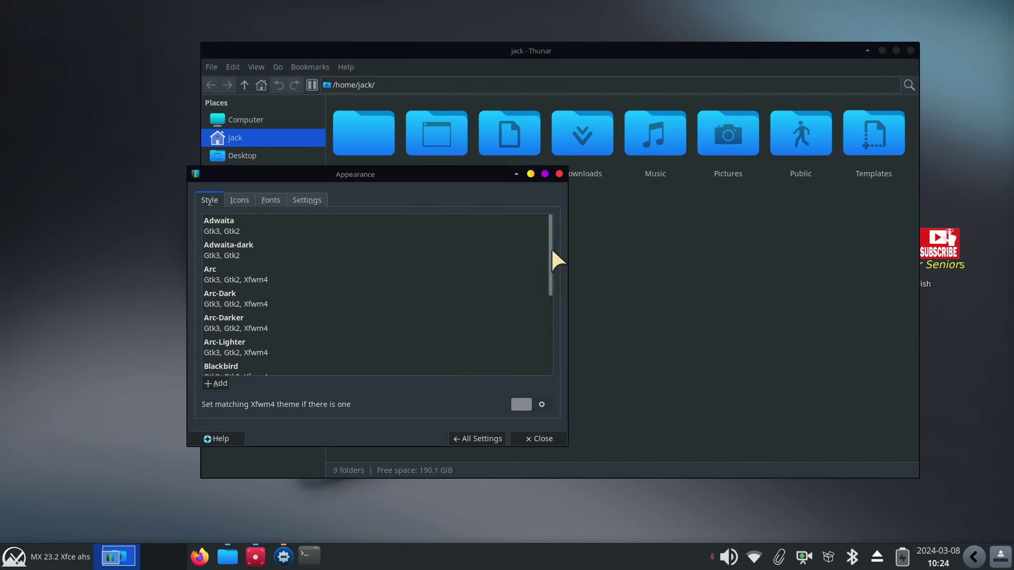
drag(552, 251, 555, 337)
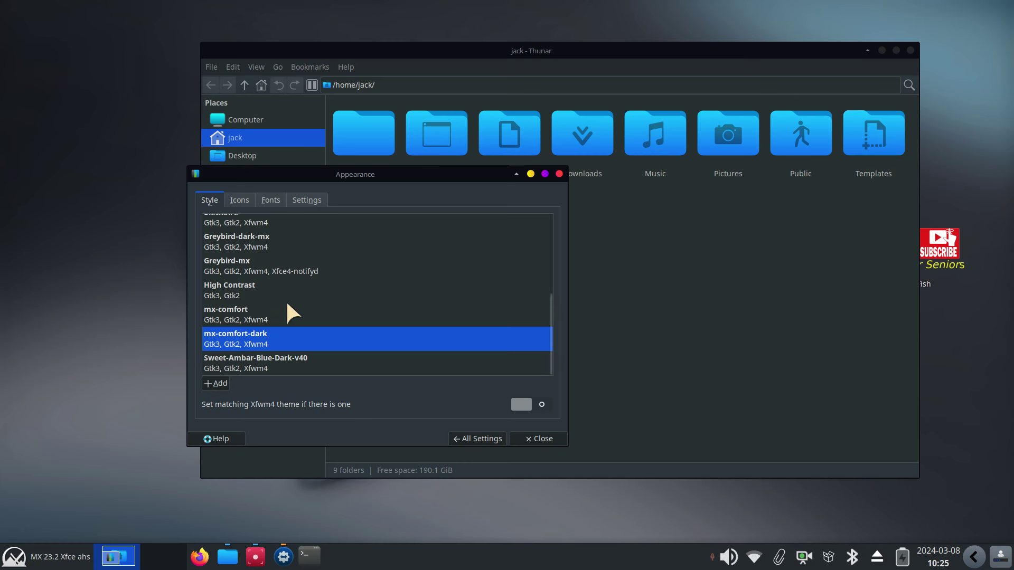
click(233, 195)
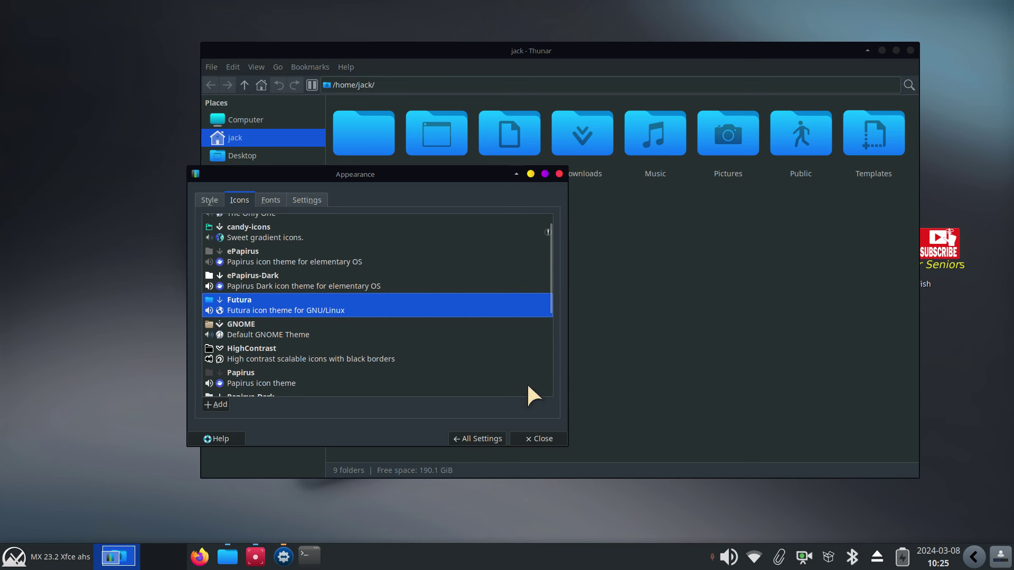
click(476, 438)
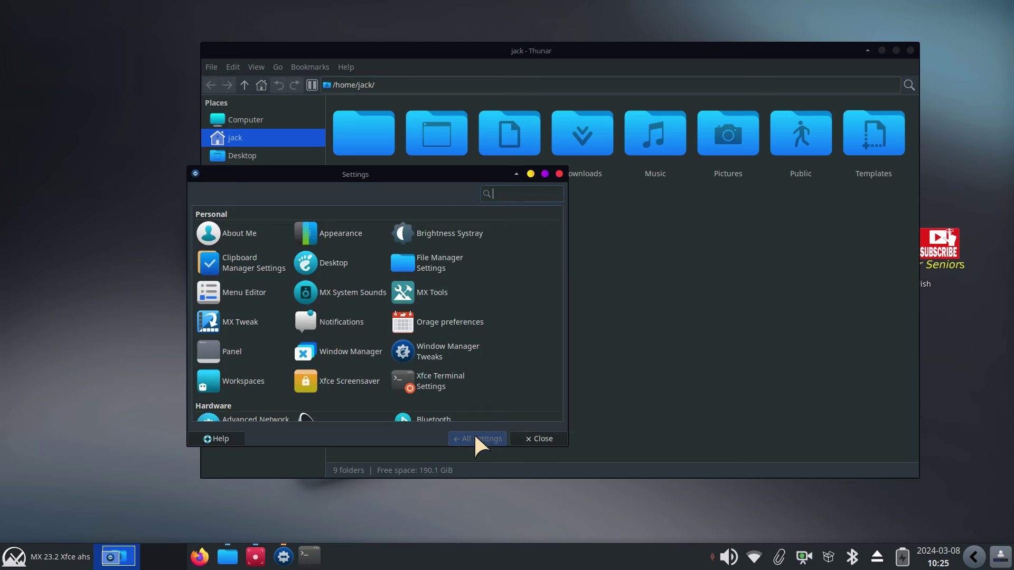
click(334, 353)
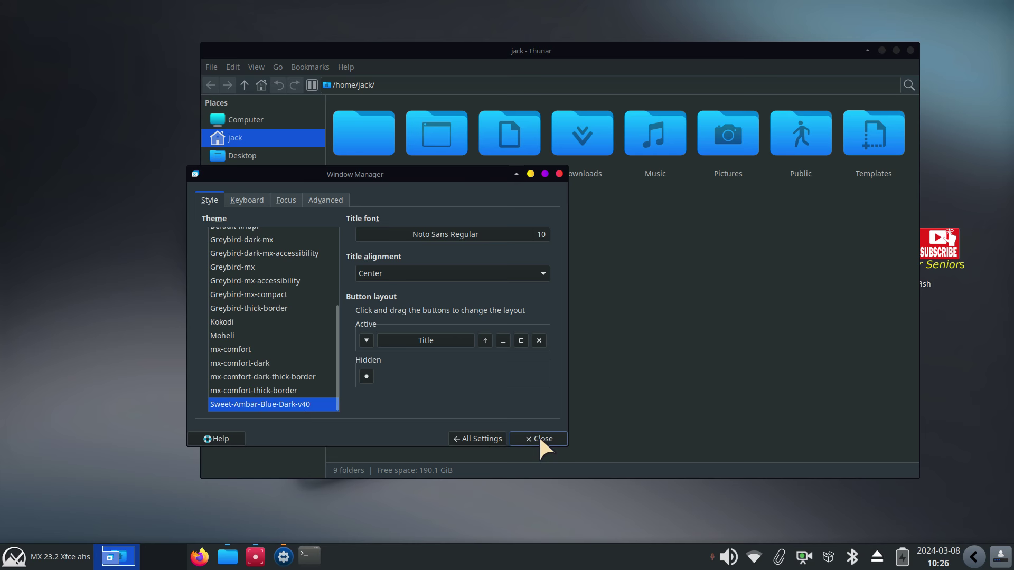
In Mouse and Touchpad themes, try DMZ (White) and DMZ (Black), then apply Skyrim by ru5tyshark
click(480, 438)
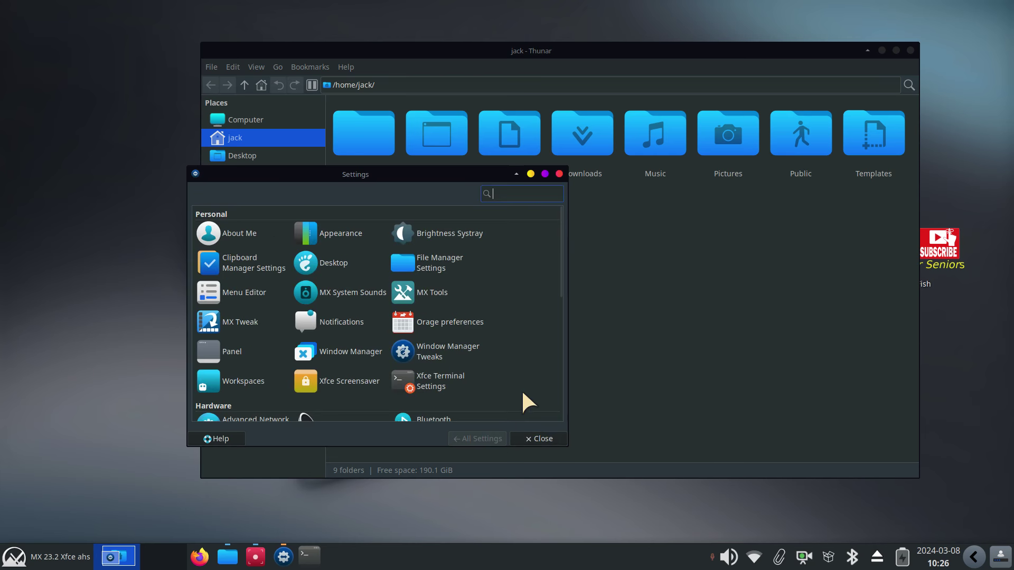
scroll(501, 316, down, 3)
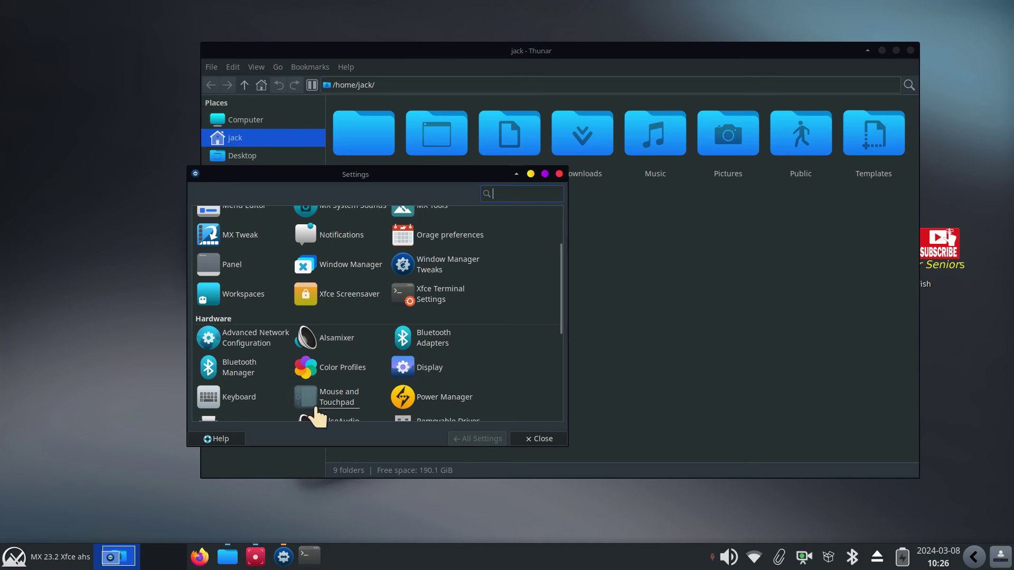
click(338, 403)
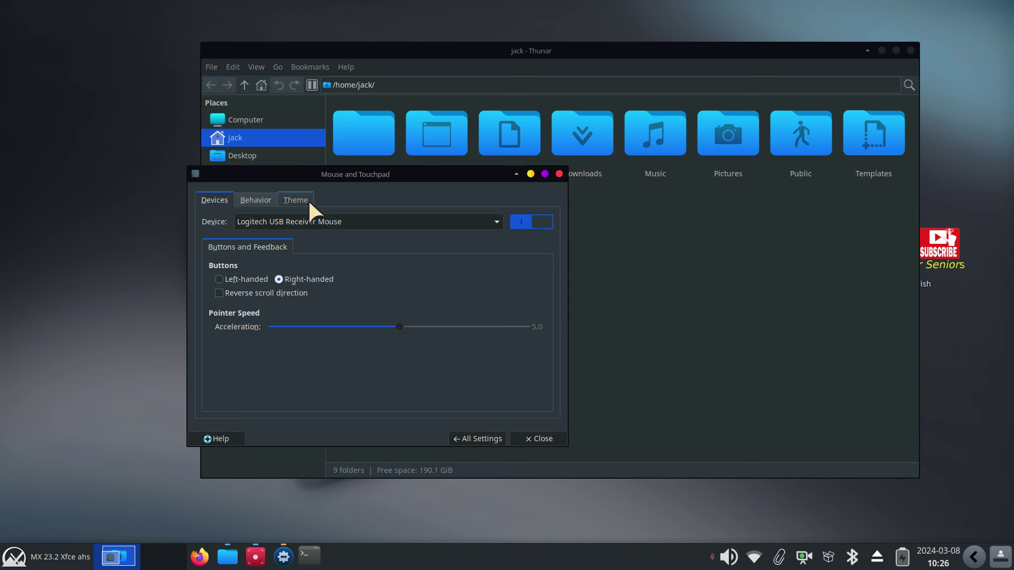
click(296, 200)
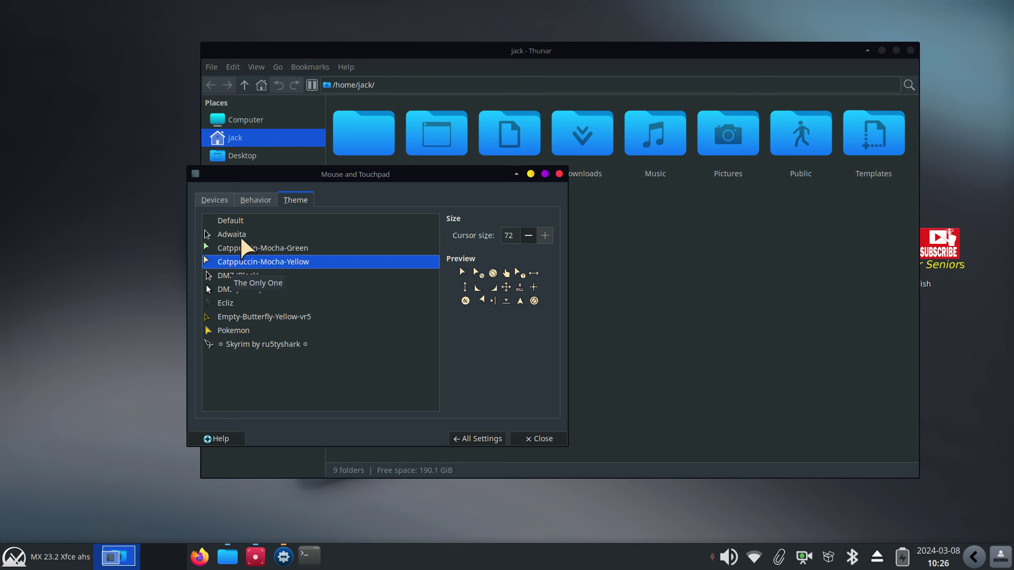
click(228, 288)
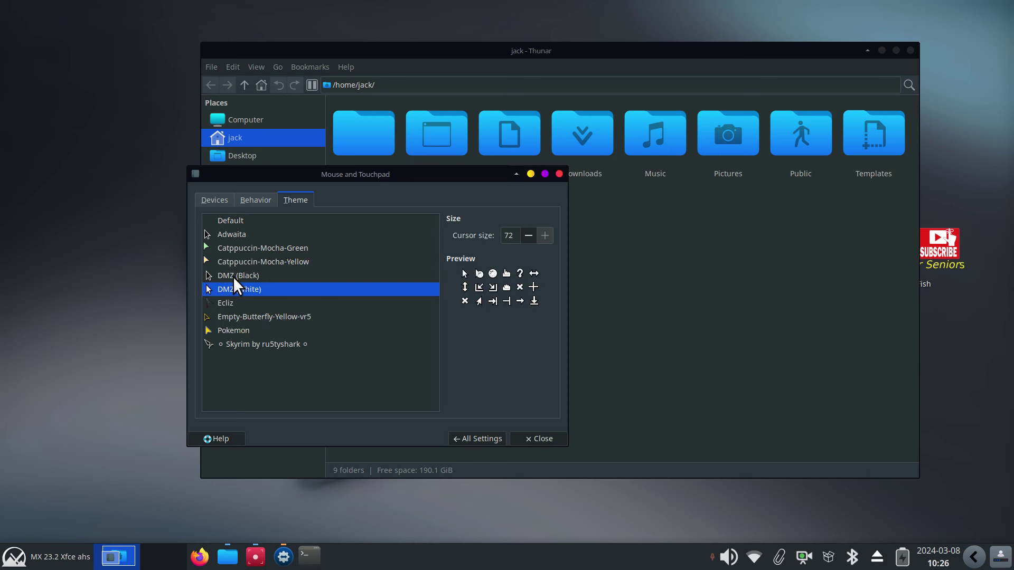
click(233, 277)
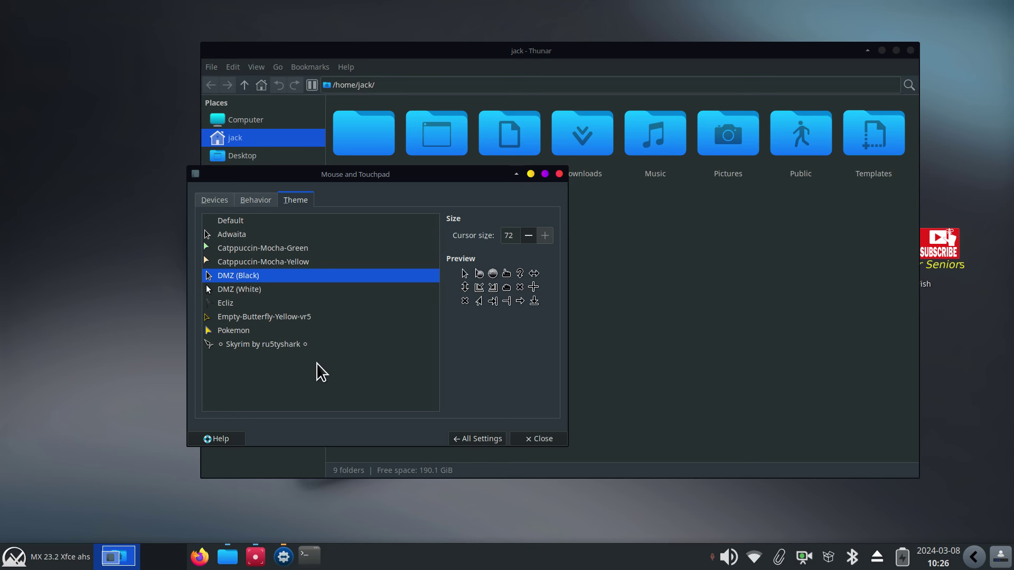
click(237, 340)
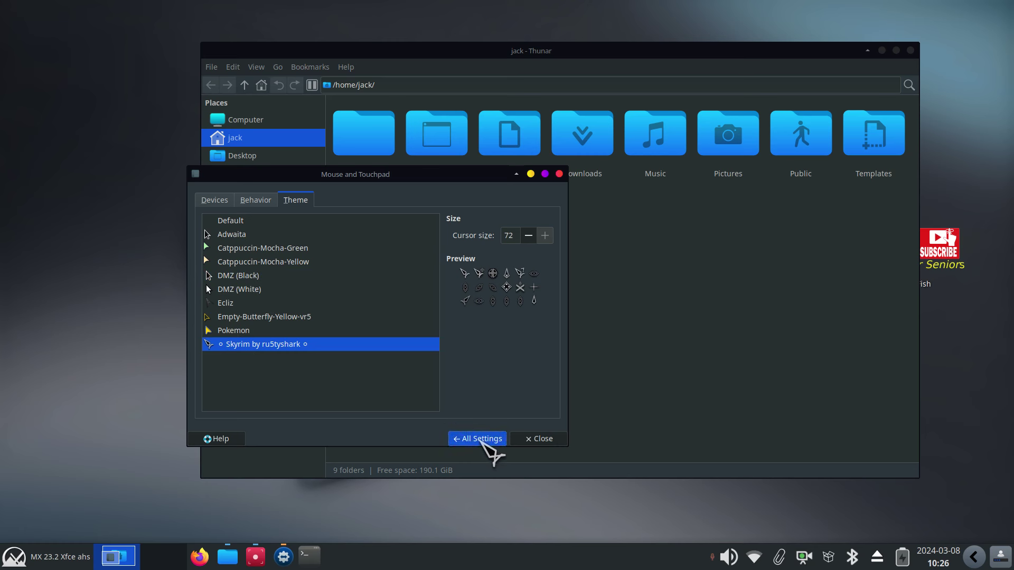
click(482, 441)
scroll(505, 321, up, 3)
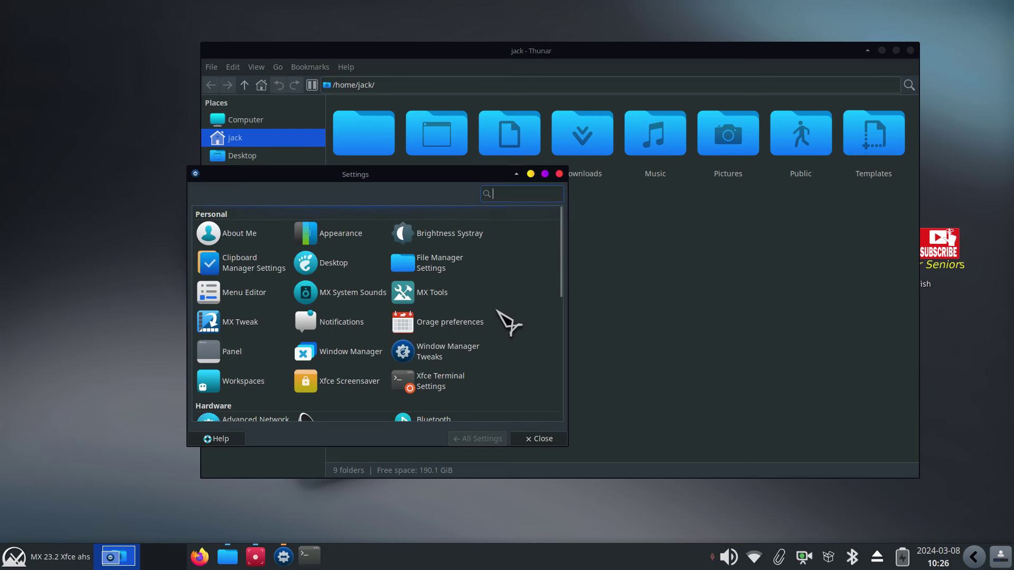
Recheck Appearance's icon themes, then reach the Mouse and Touchpad cursor Theme tab
click(332, 240)
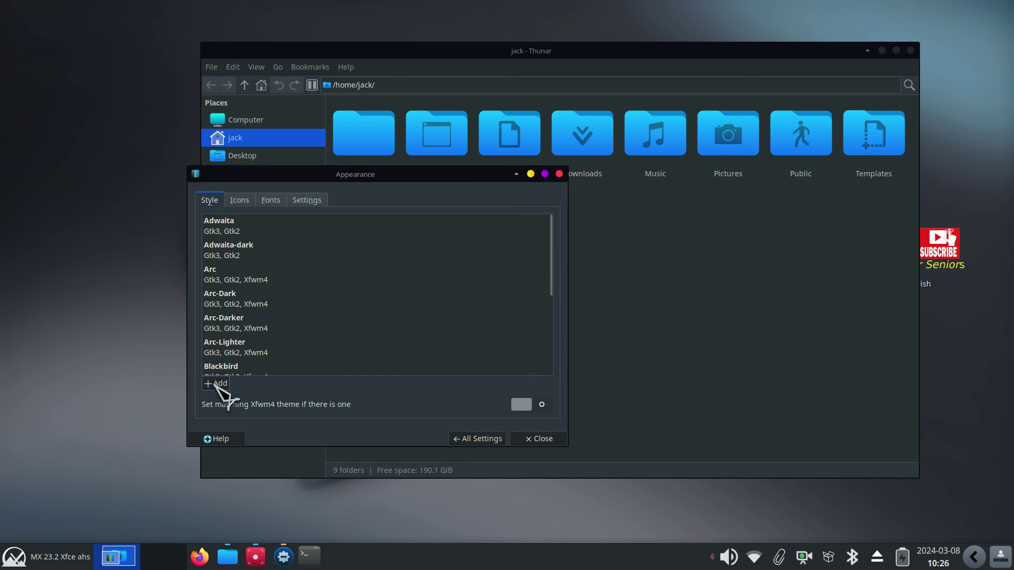
click(239, 201)
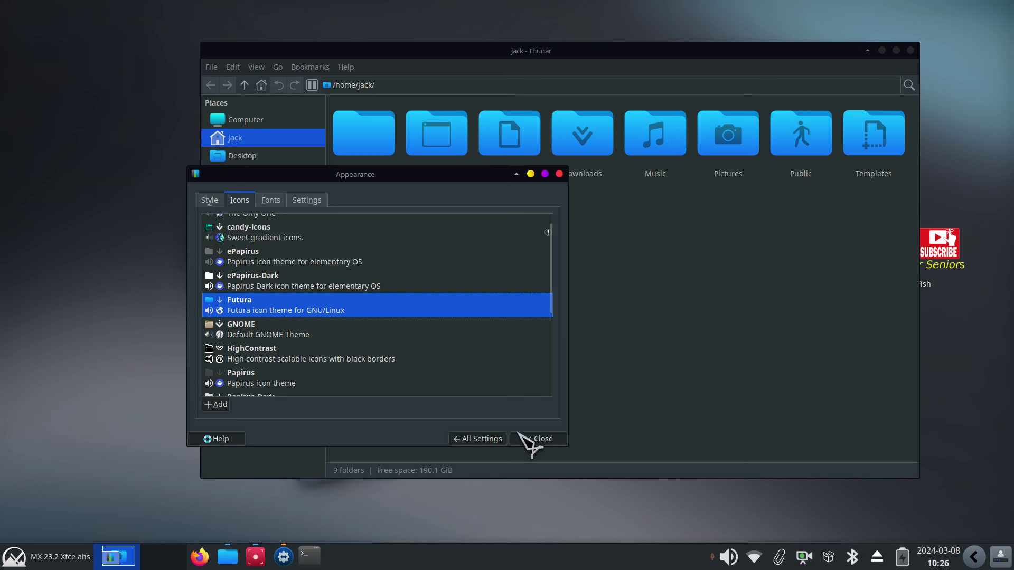
click(478, 439)
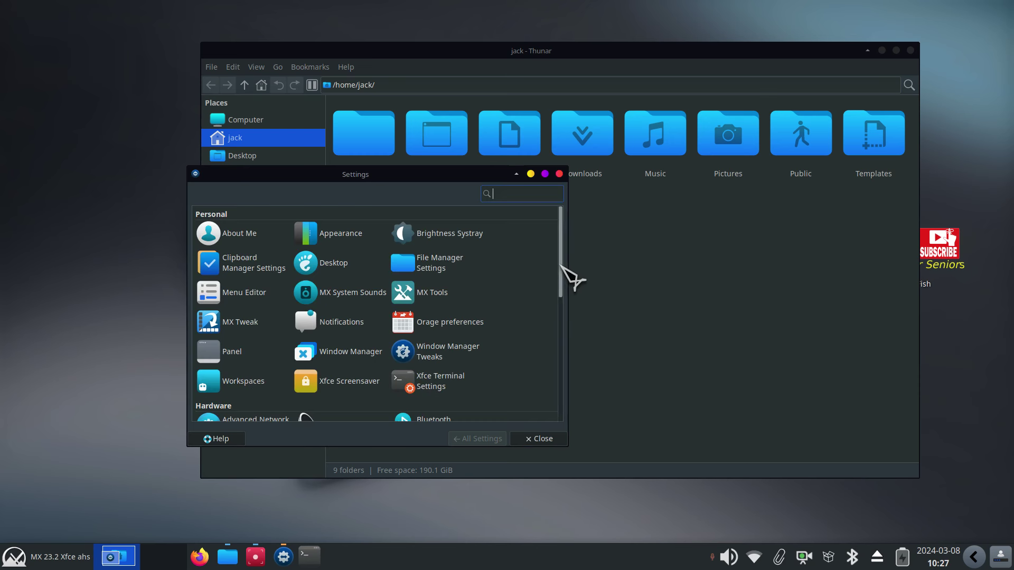
scroll(562, 264, down, 3)
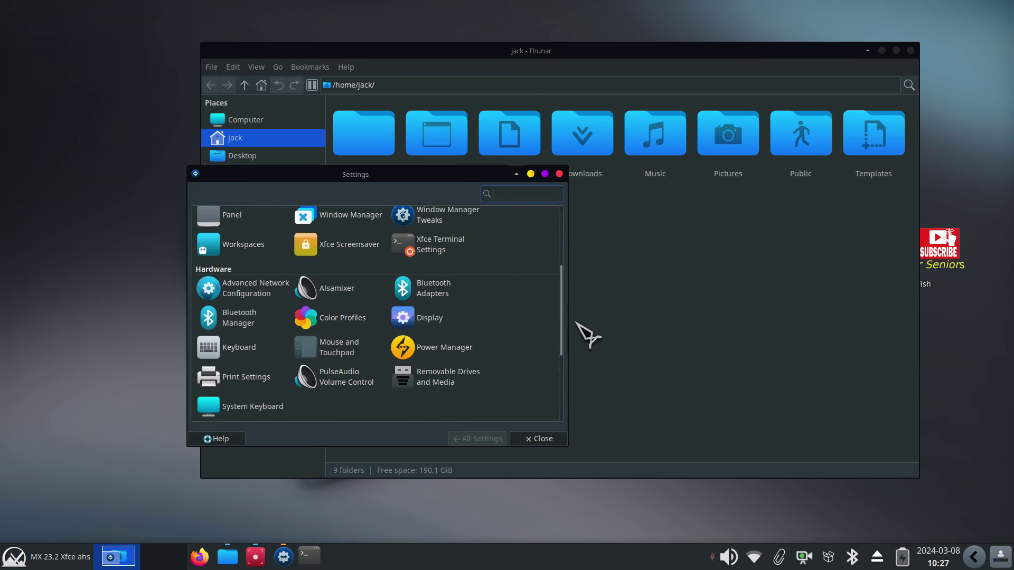
click(342, 352)
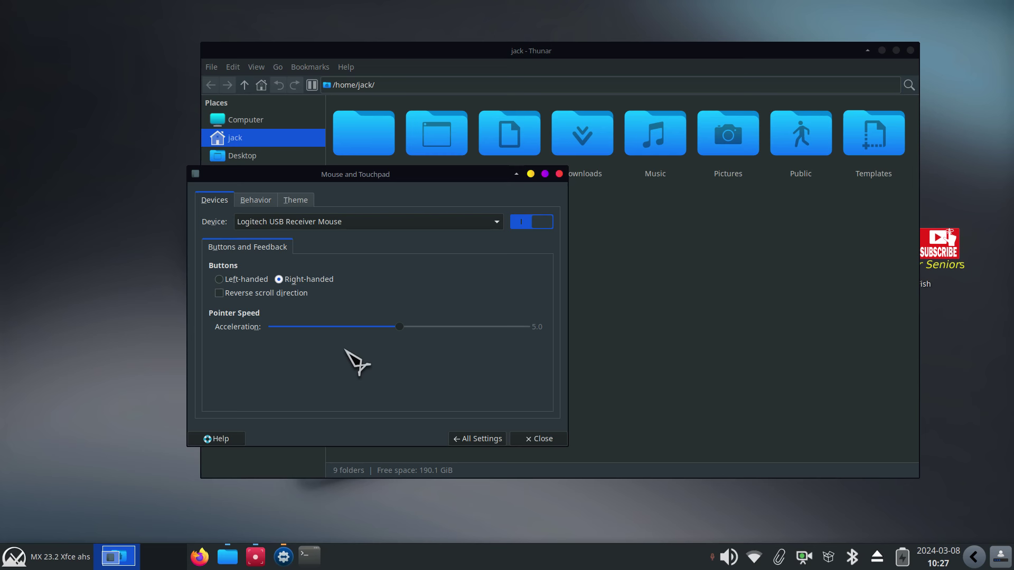
click(305, 201)
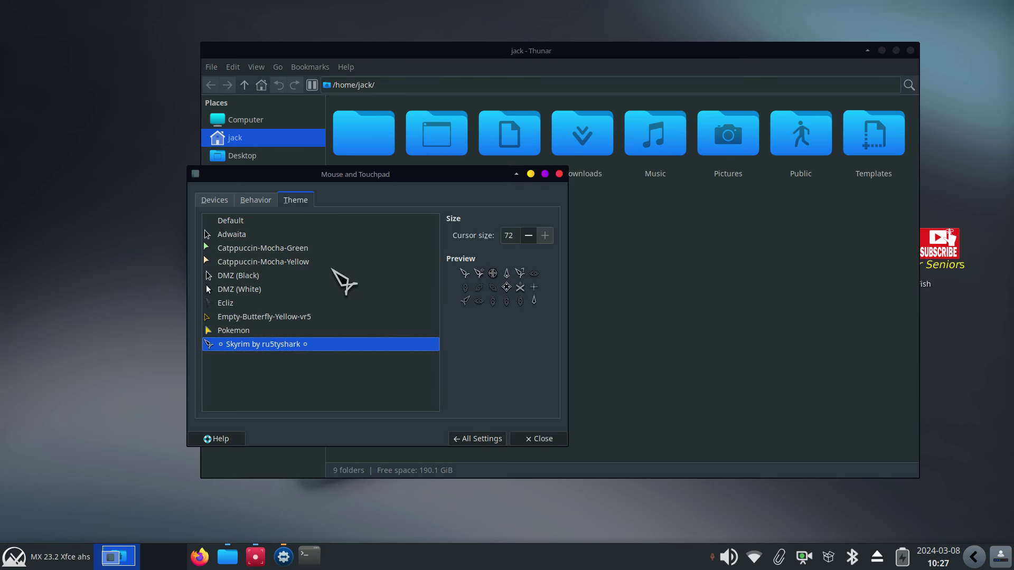
Preview Empty-Butterfly-Yellow-vr5, Pokemon and Ecliz cursors, keep Catppuccin-Mocha-Yellow, and close the settings
click(229, 262)
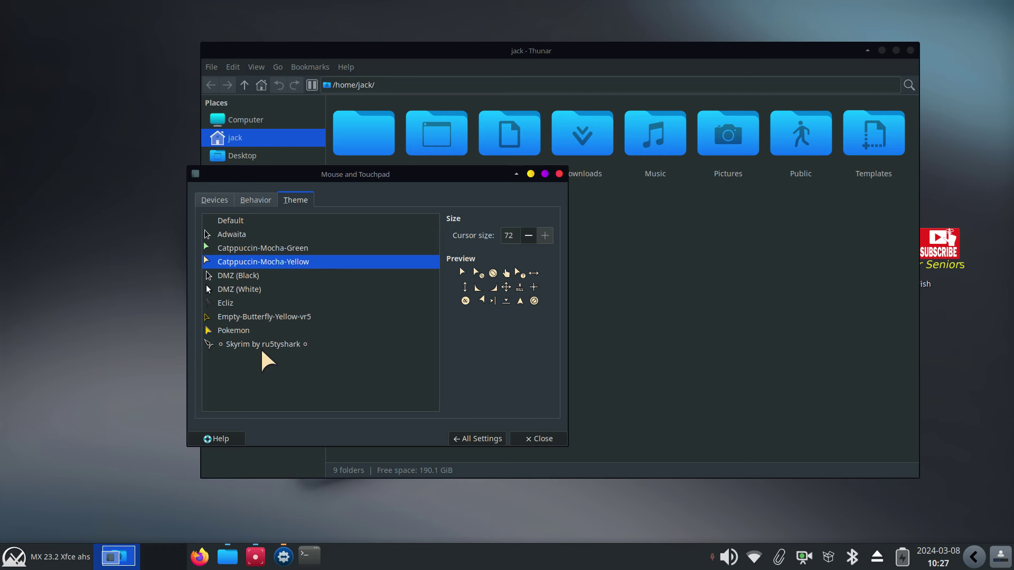
click(246, 317)
click(238, 330)
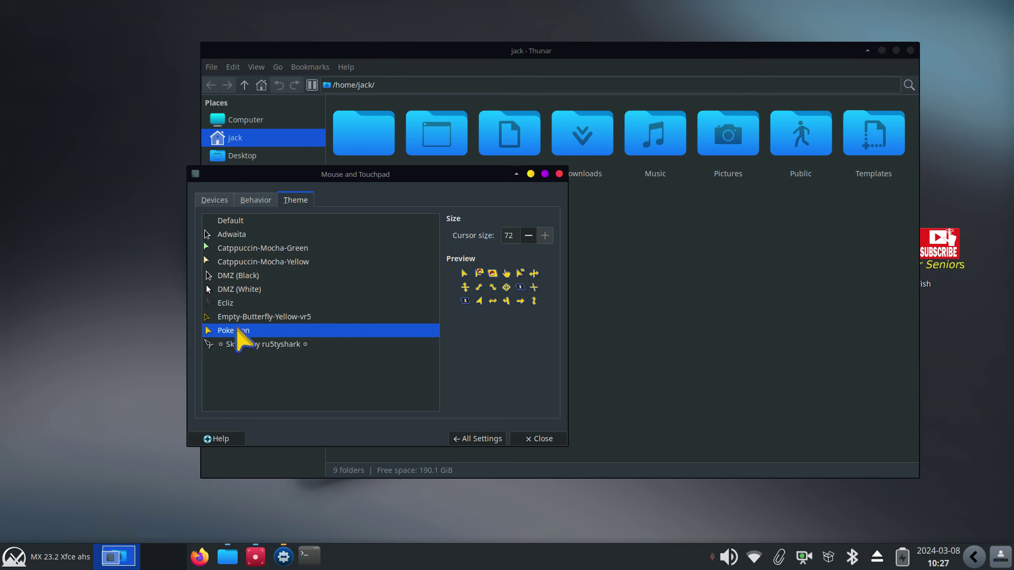
click(243, 317)
click(267, 262)
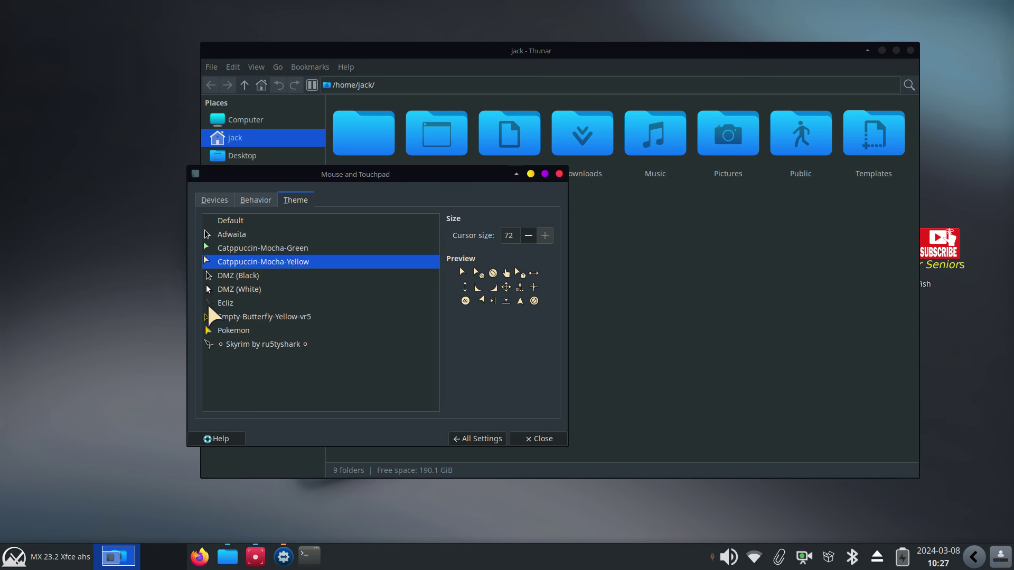
click(237, 302)
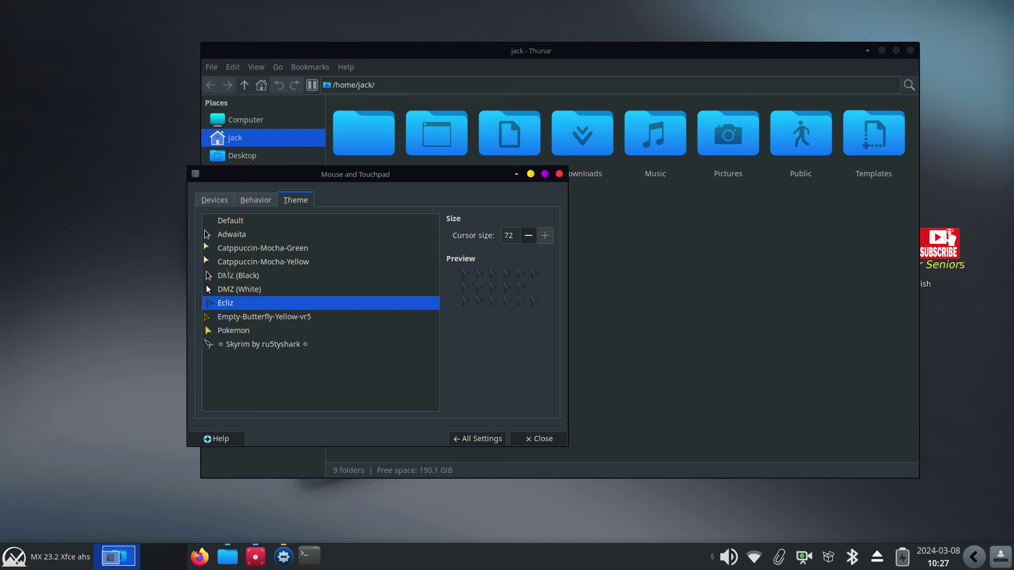
click(279, 262)
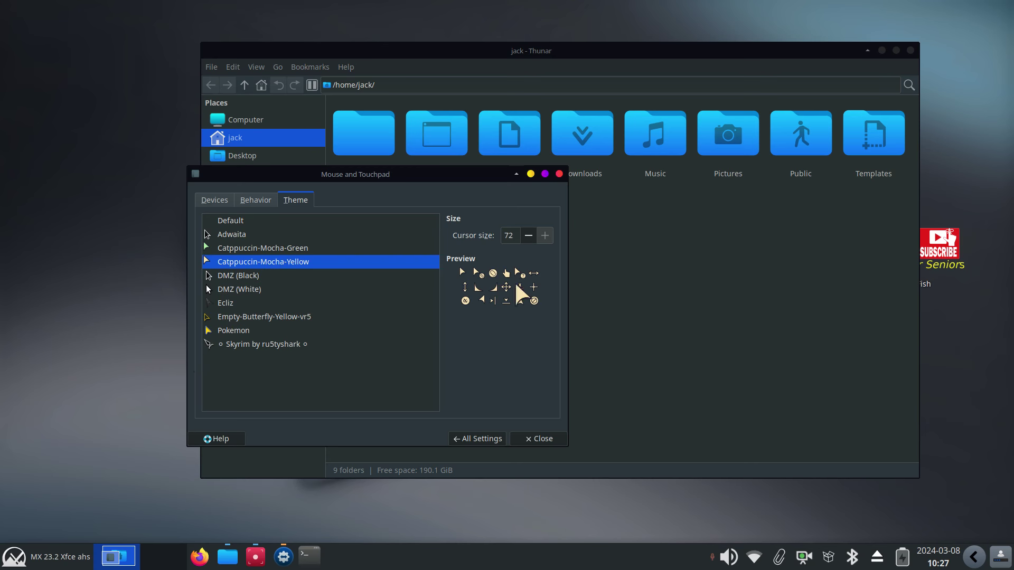
click(559, 175)
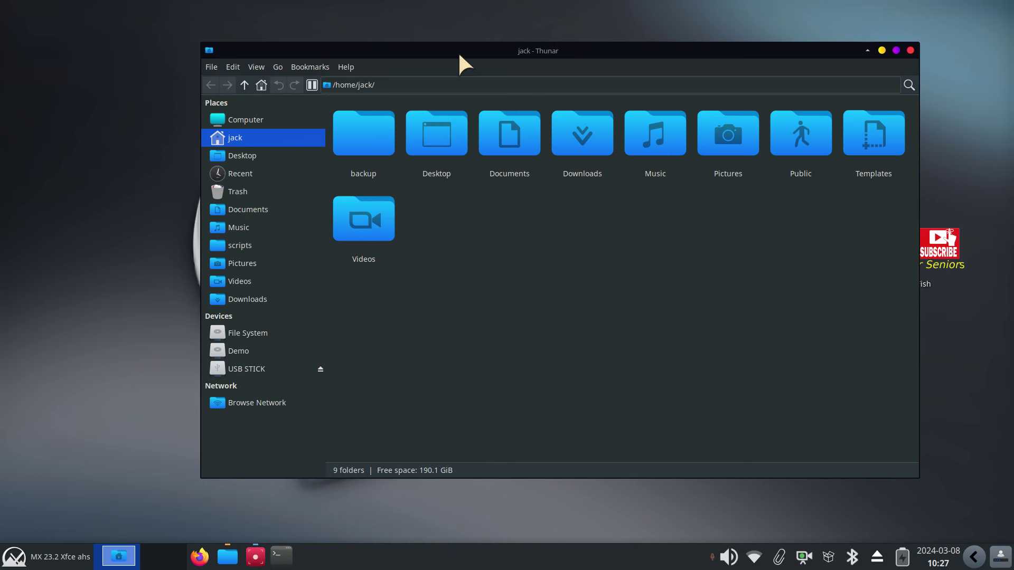
Turn on Thunar's split view and resize the two side-by-side panes
drag(458, 52, 441, 71)
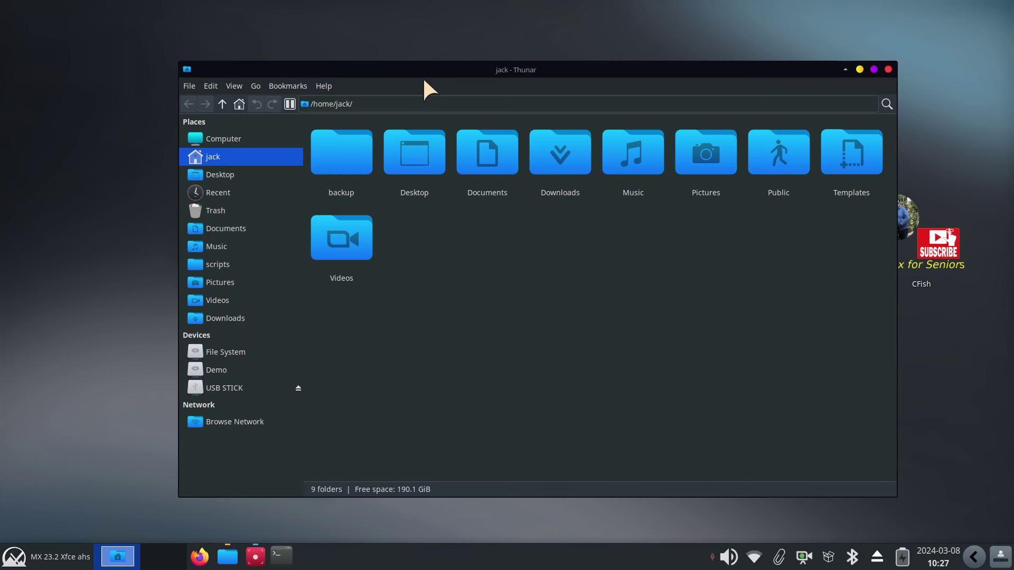
click(289, 104)
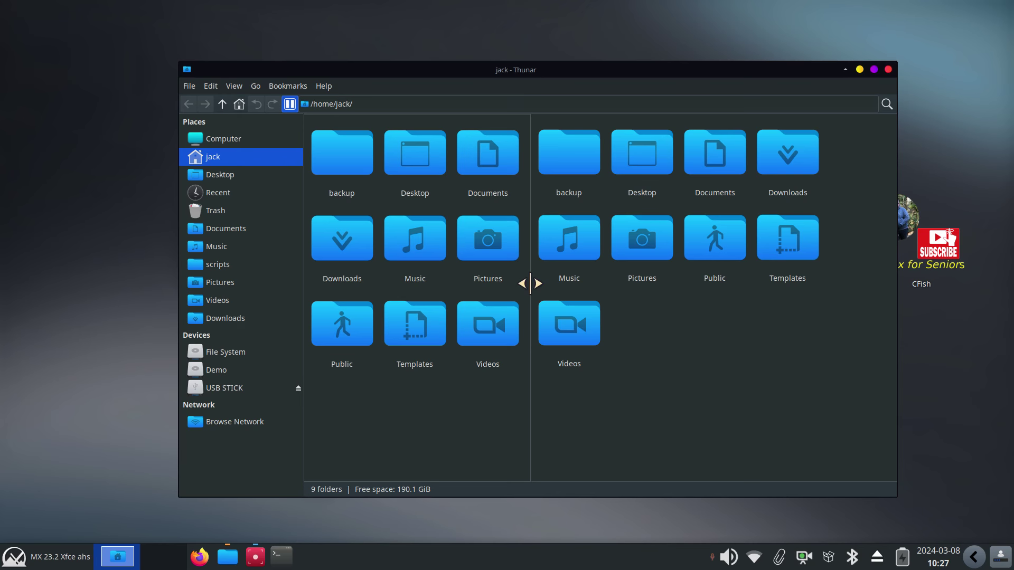
drag(529, 284, 555, 289)
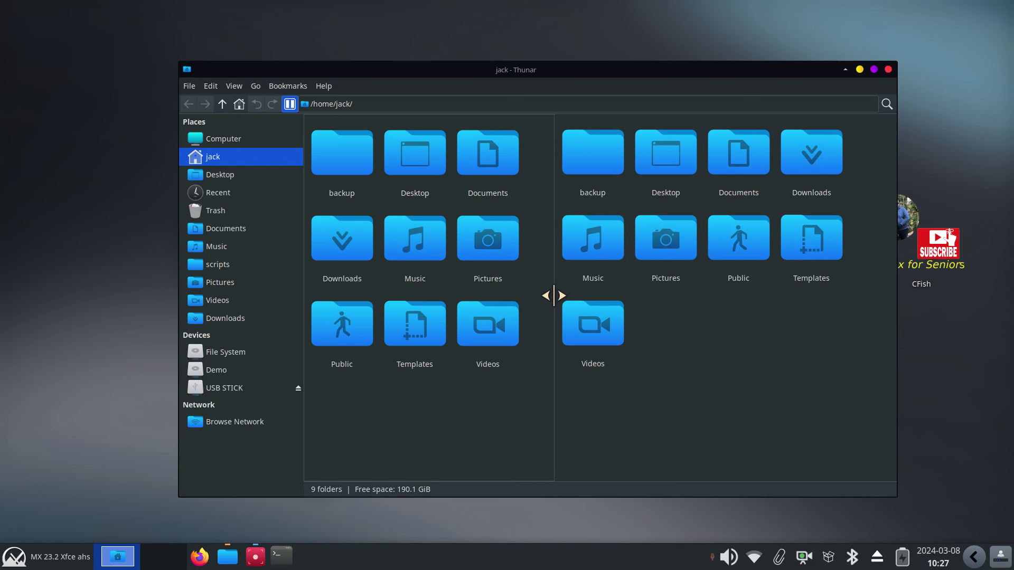
Turn split view off again and open View > Configure Toolbar
click(235, 86)
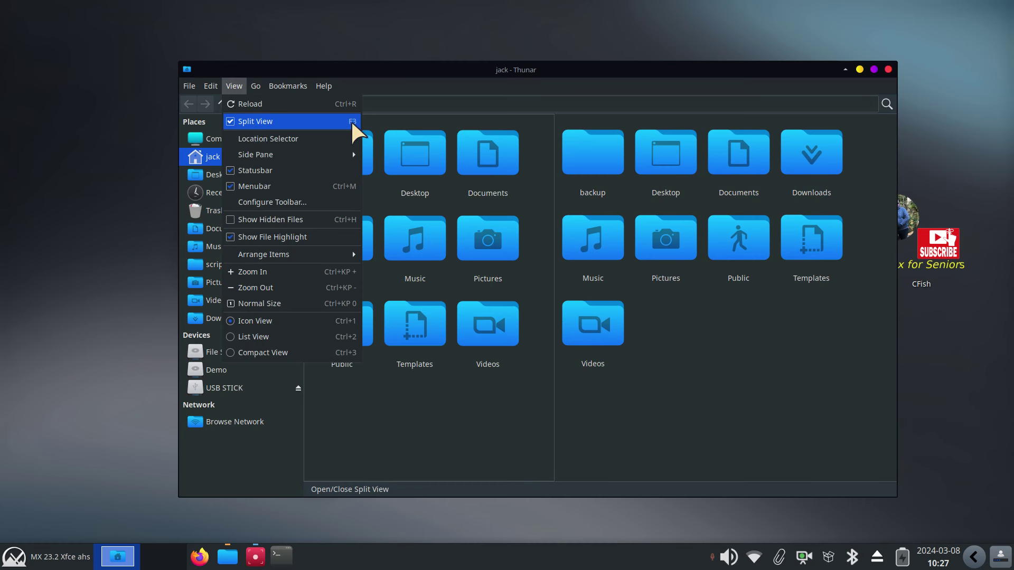
click(228, 125)
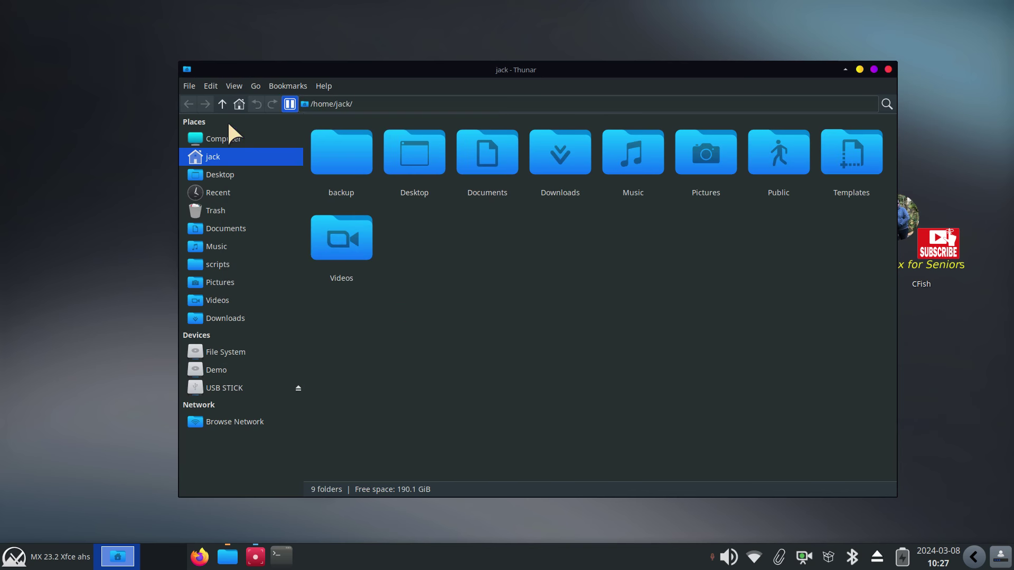
click(288, 103)
click(288, 104)
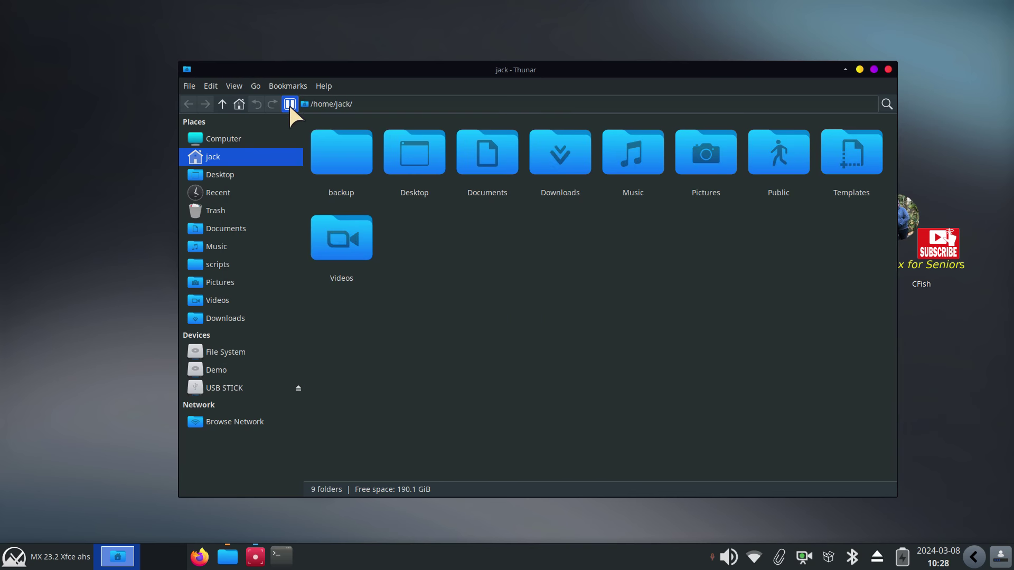
click(231, 85)
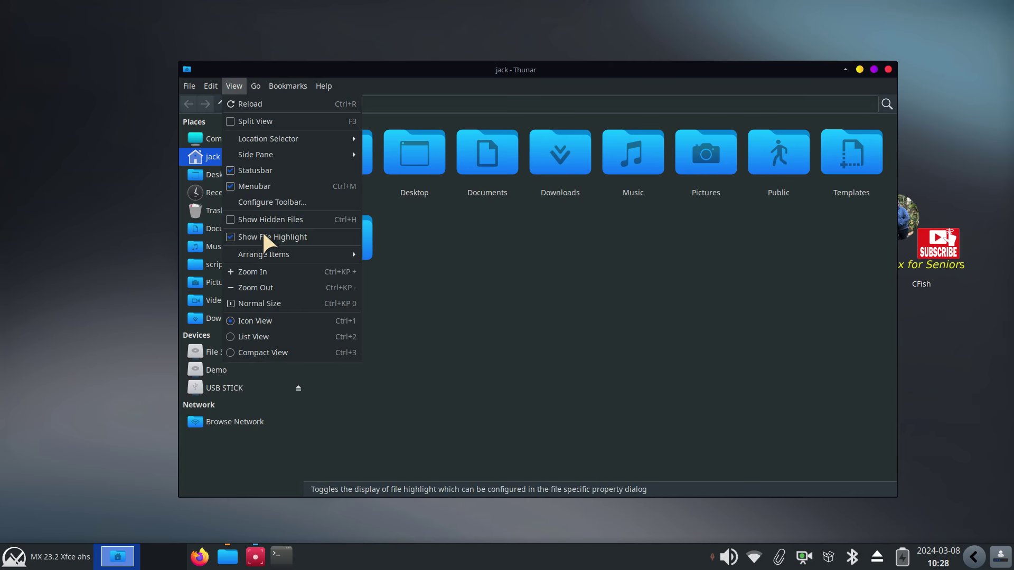
click(277, 200)
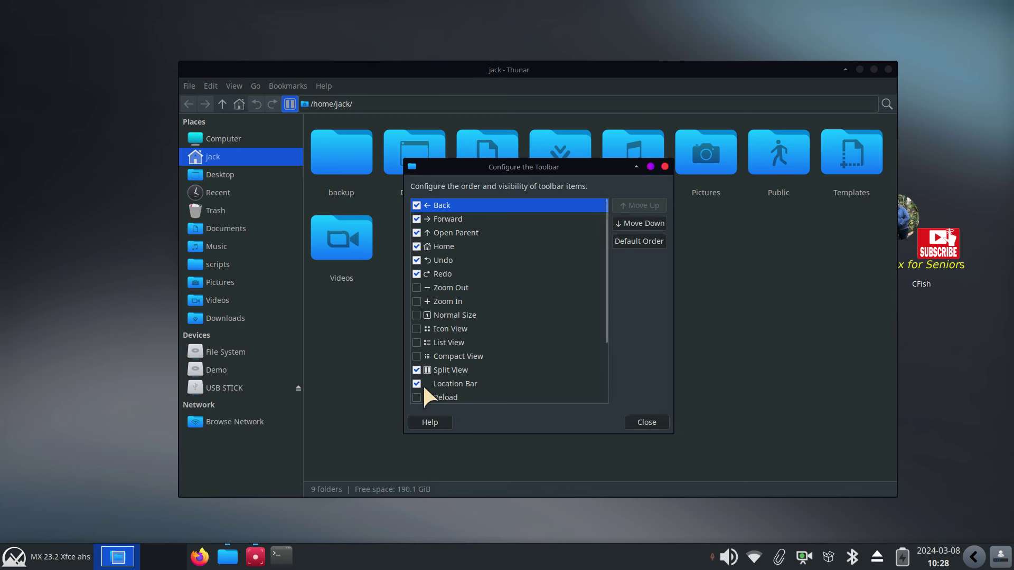
Close Configure the Toolbar unchanged and bring up the desktop context menu beside Thunar
click(646, 422)
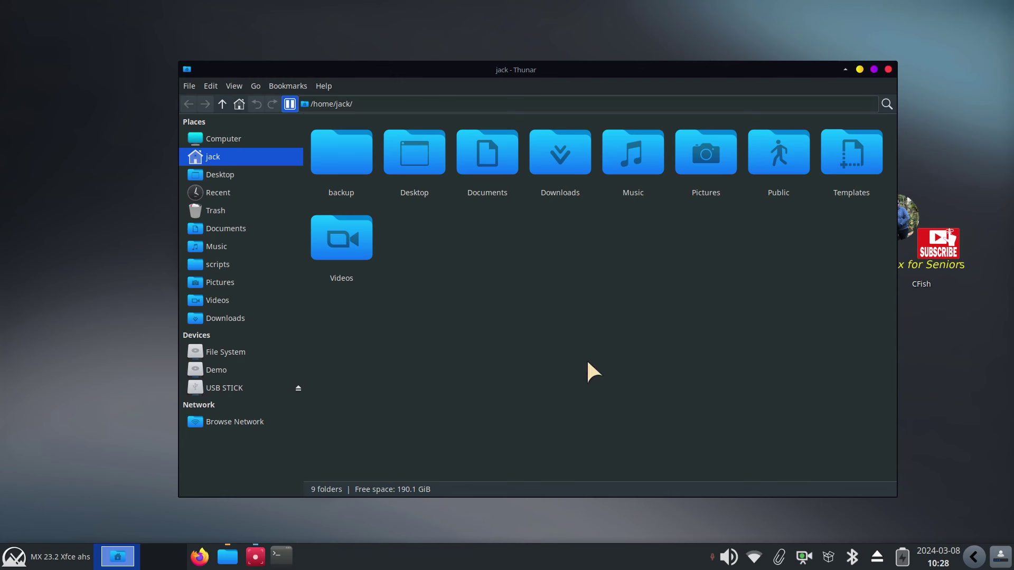
right_click(61, 242)
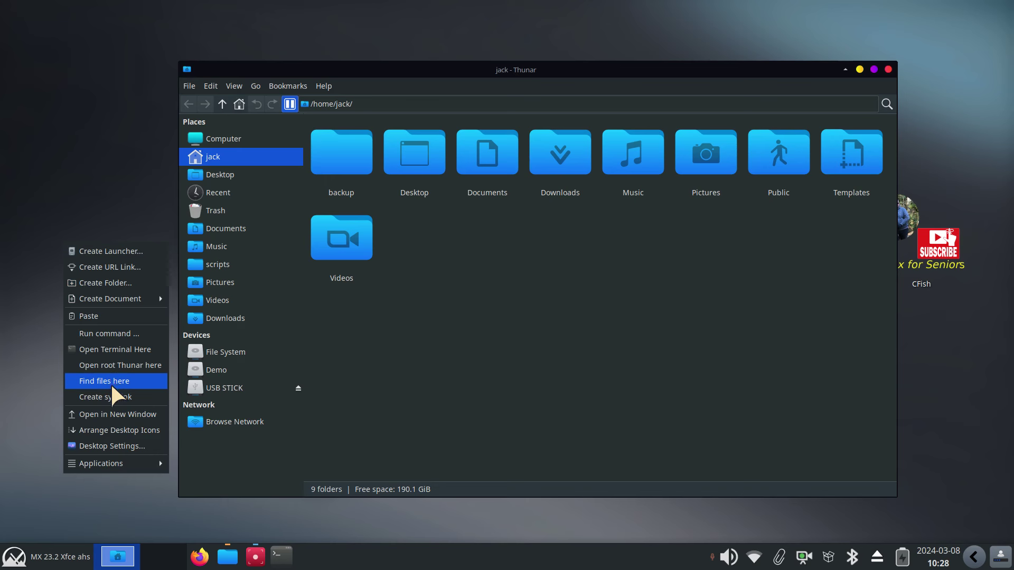
Choose the blue sky over yellow wall photo in Desktop Settings and close it
click(119, 447)
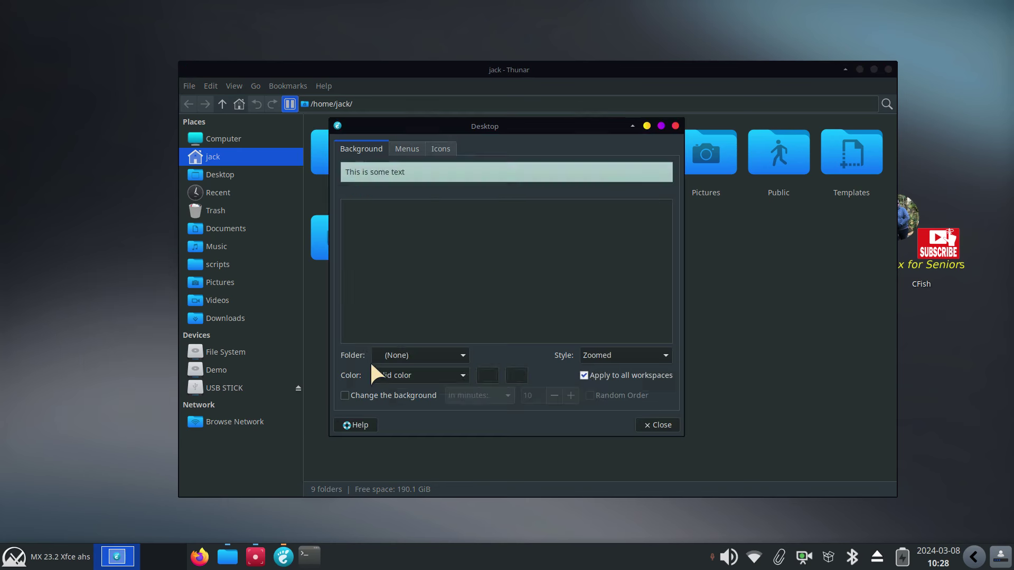
scroll(509, 273, down, 2)
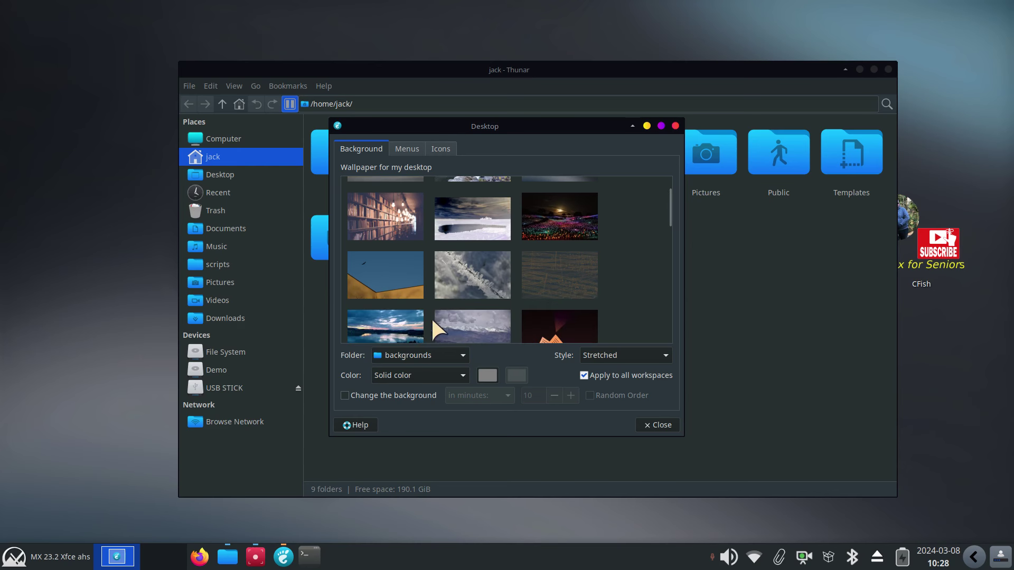
click(390, 284)
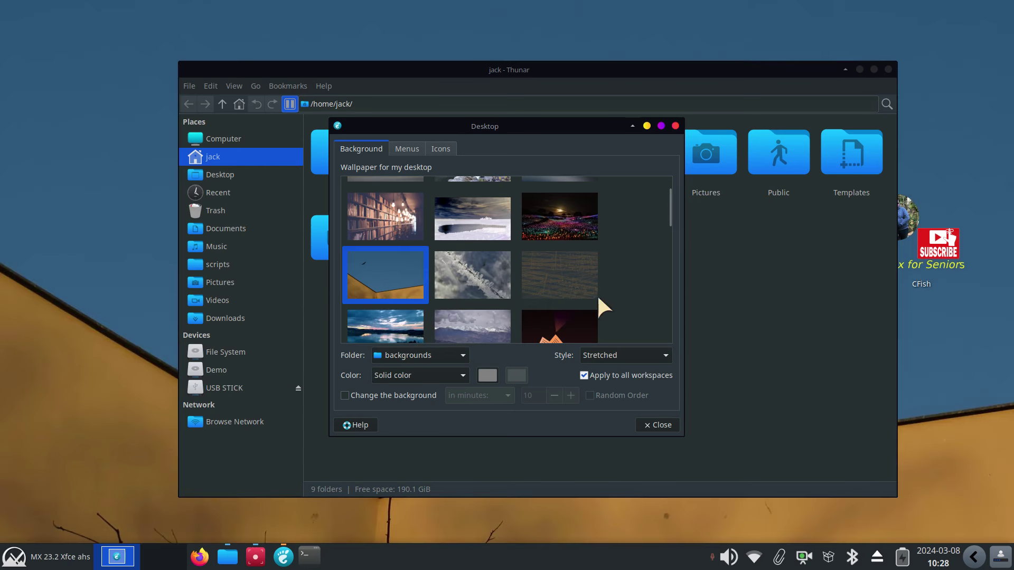
click(656, 424)
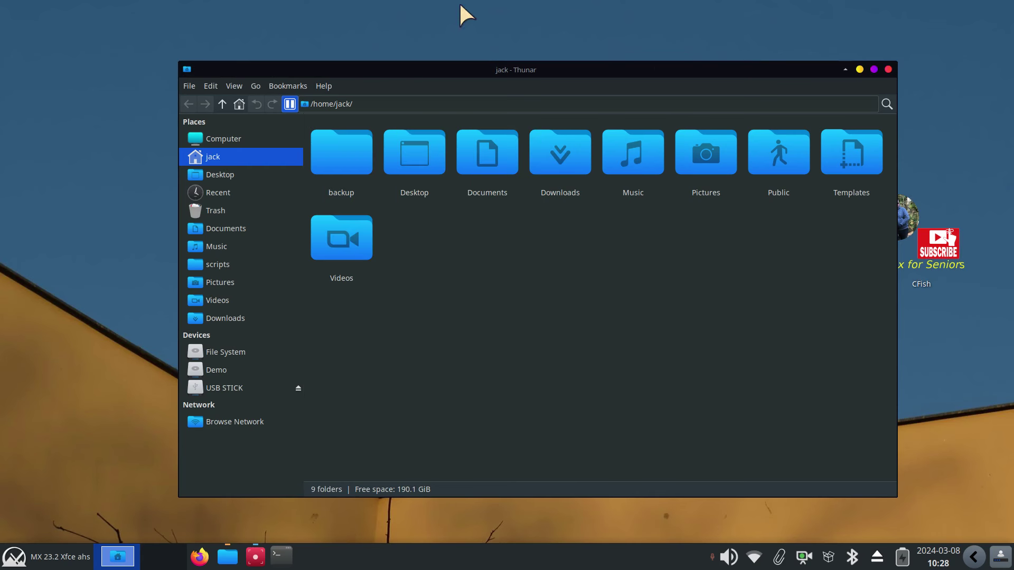
drag(643, 74, 714, 66)
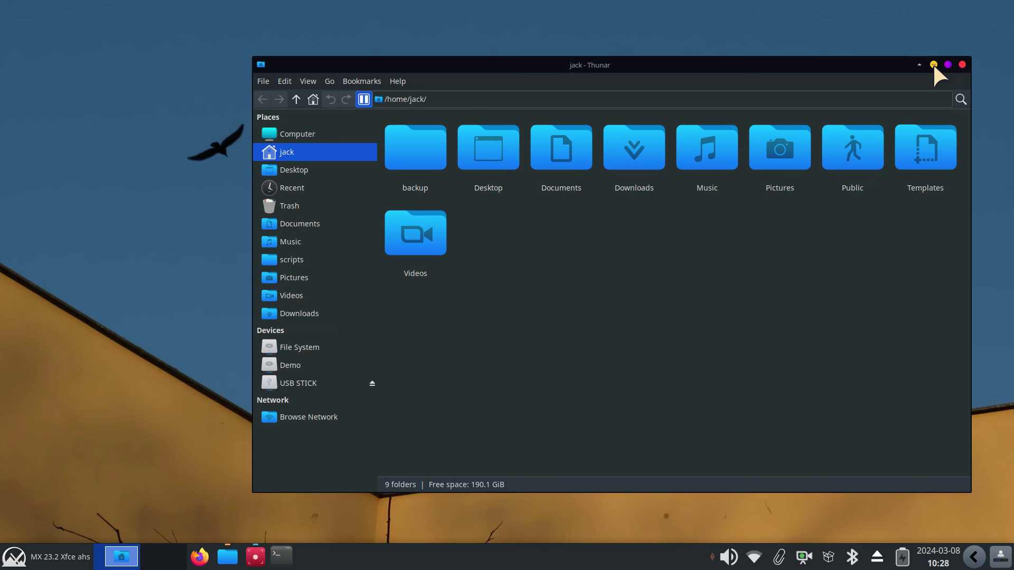
click(918, 65)
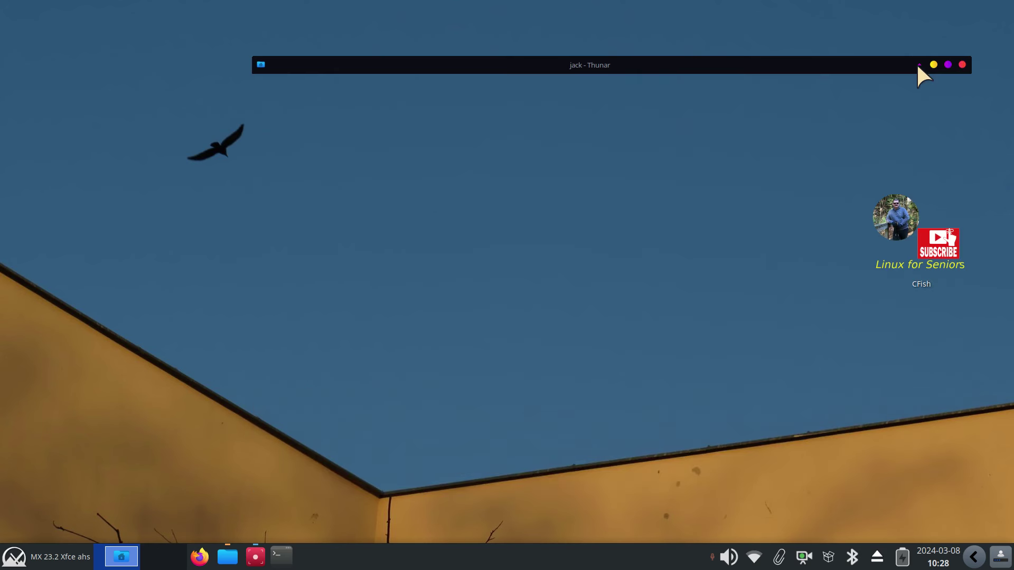
click(918, 66)
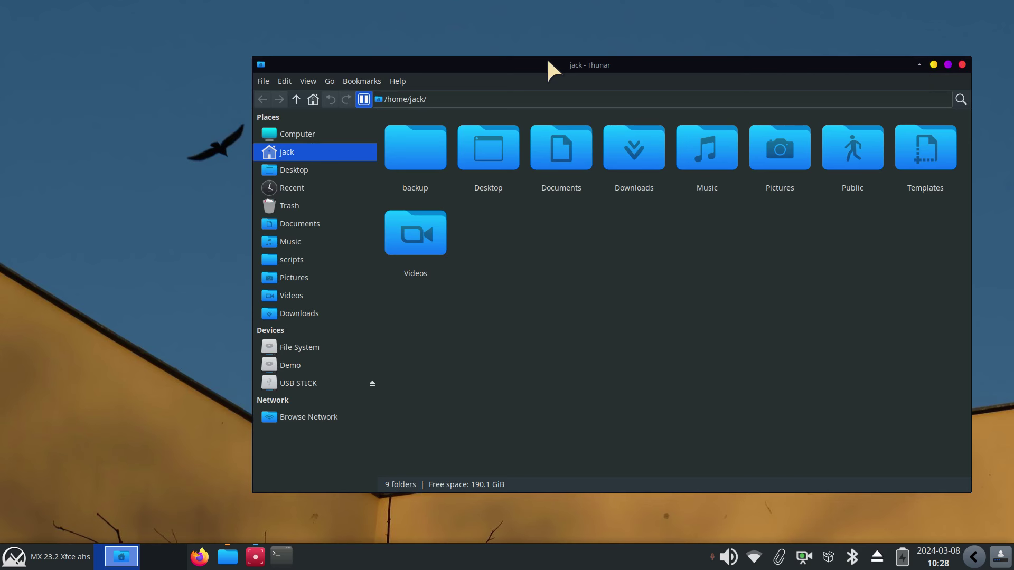
drag(547, 57, 510, 55)
double_click(510, 55)
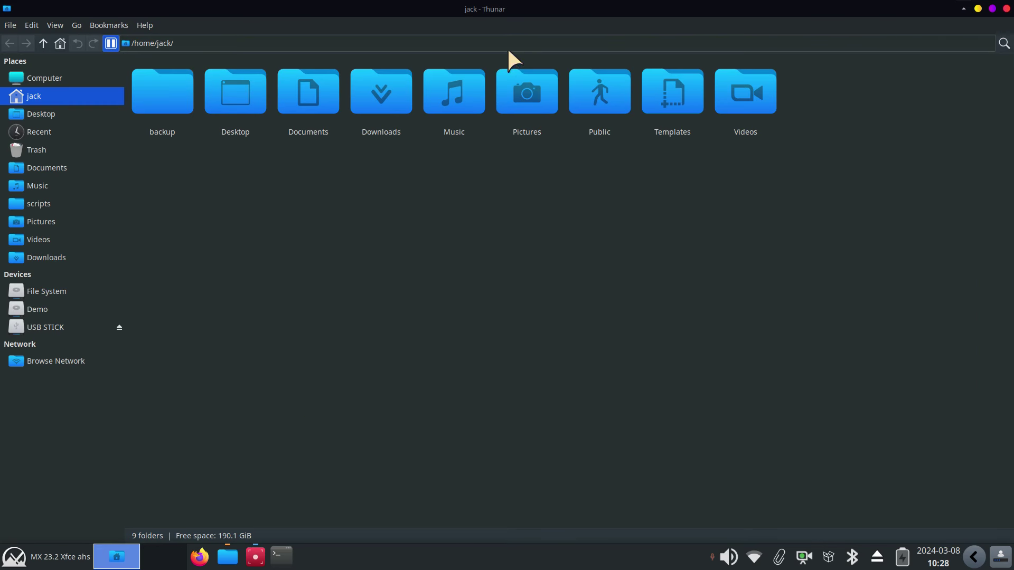
double_click(640, 6)
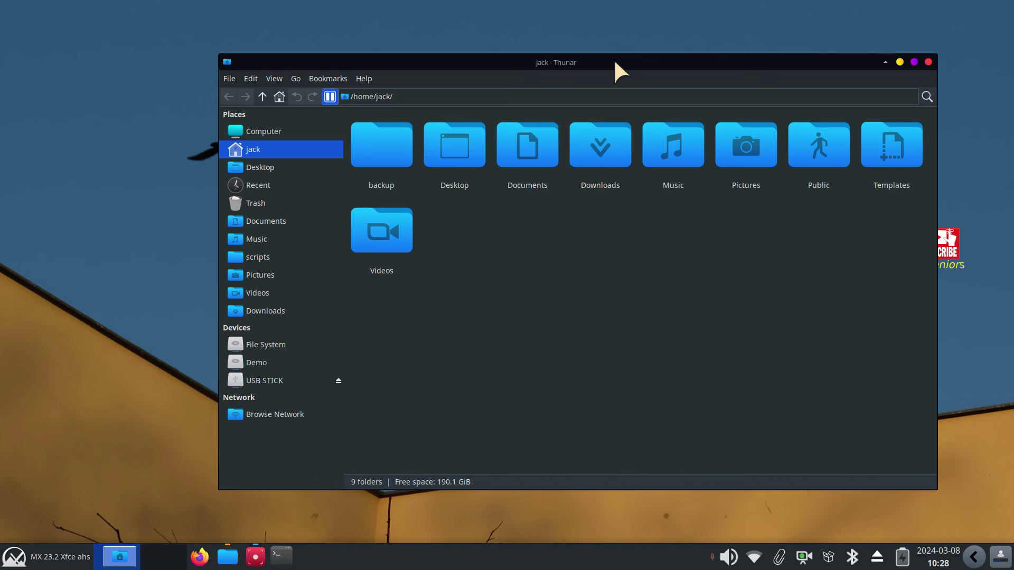
drag(615, 62, 616, 4)
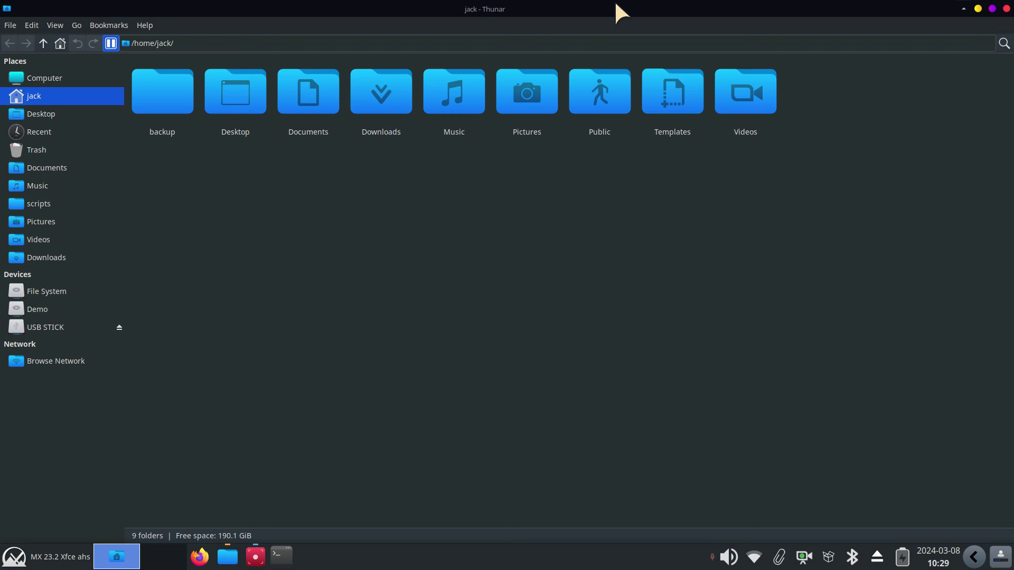
drag(614, 1, 612, 69)
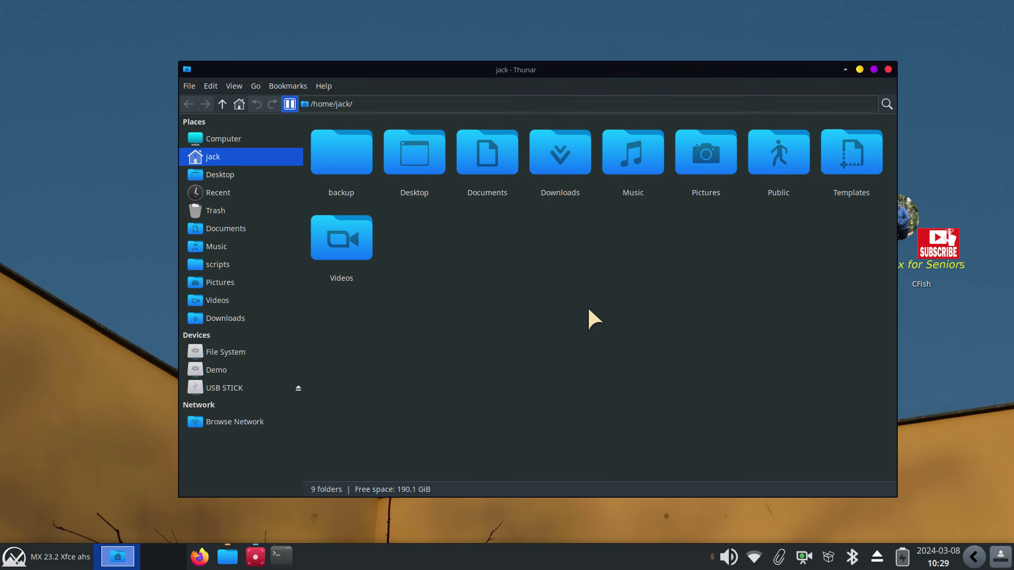
Cycle the side pane with F9, Ctrl+E and Ctrl+B, ending with it hidden
key(F9)
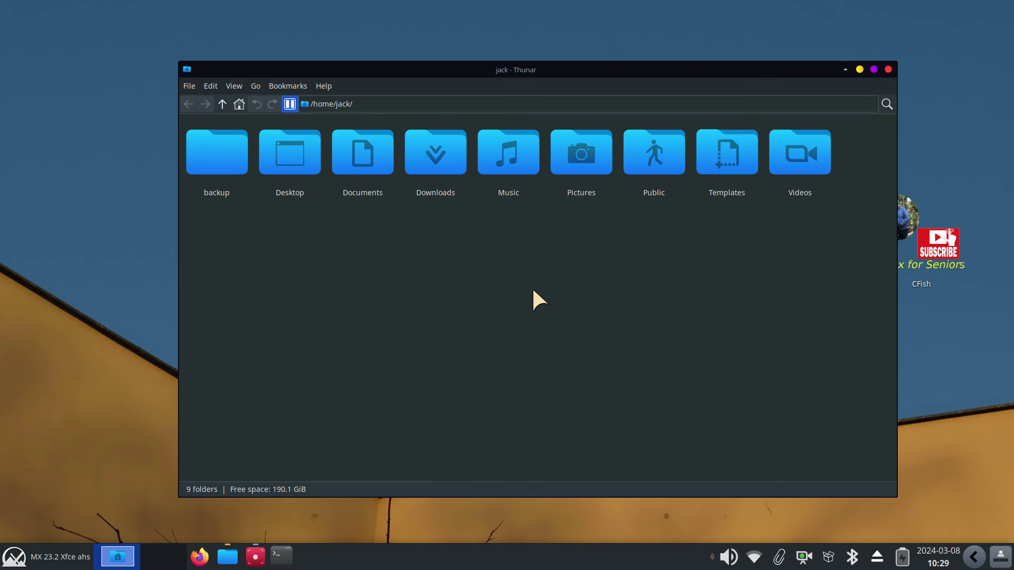
key(F9)
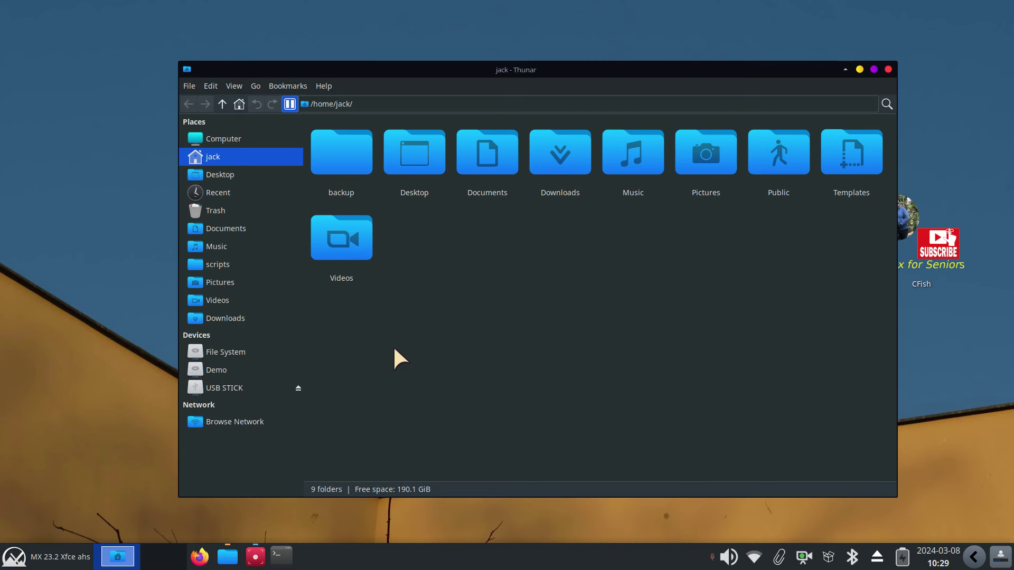
key(ctrl+e)
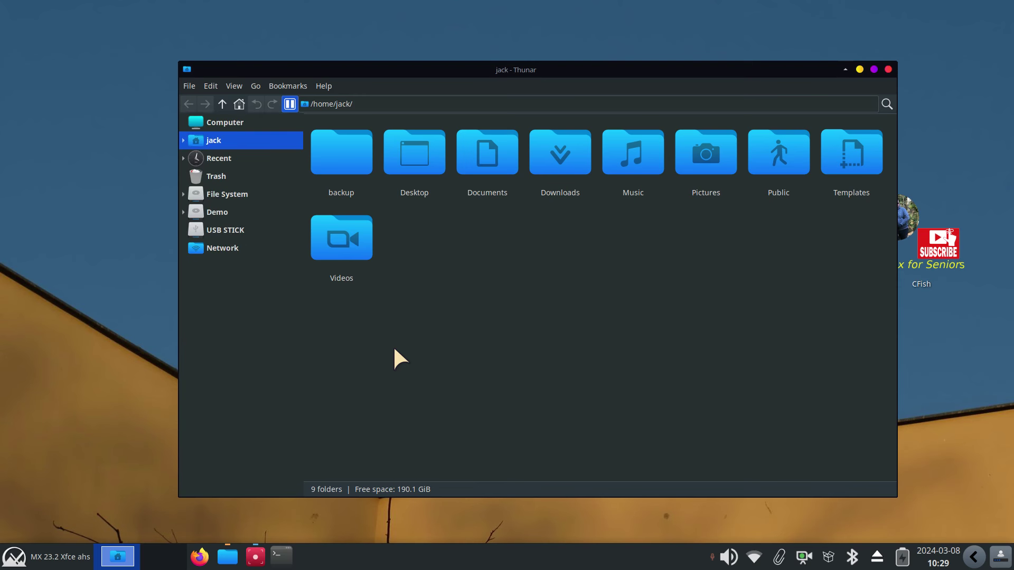
key(ctrl+e)
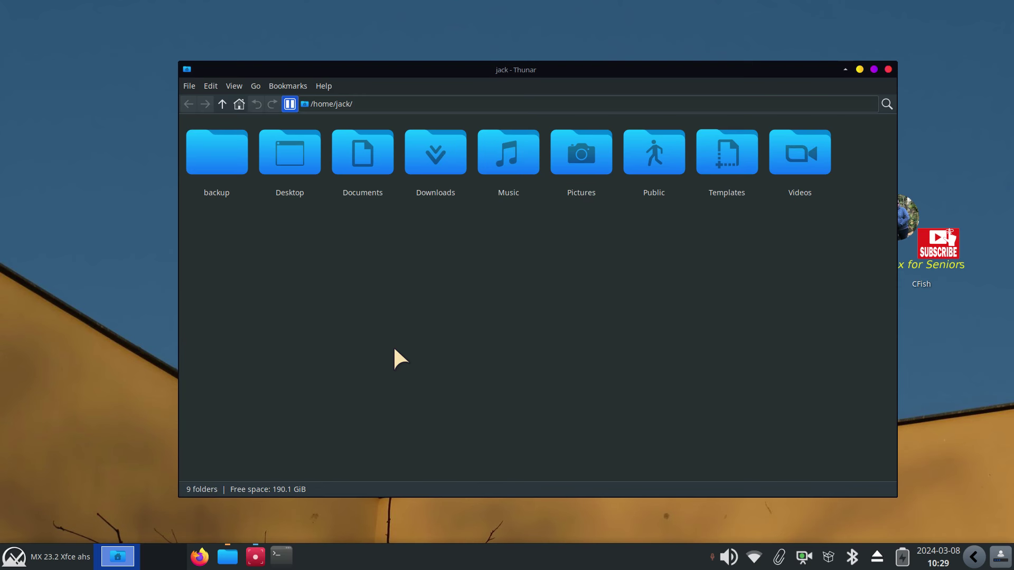
key(ctrl+e)
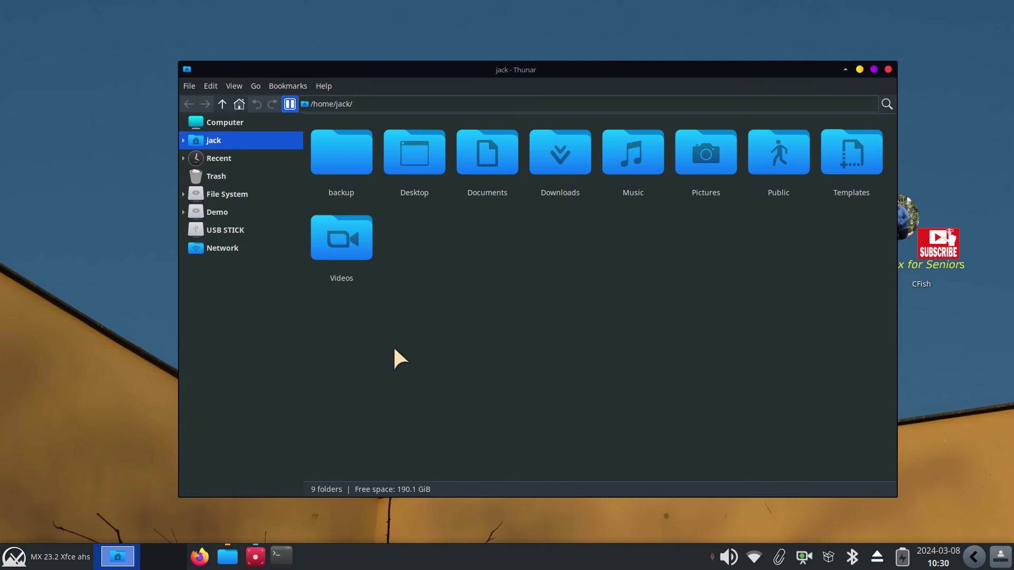
key(ctrl+e)
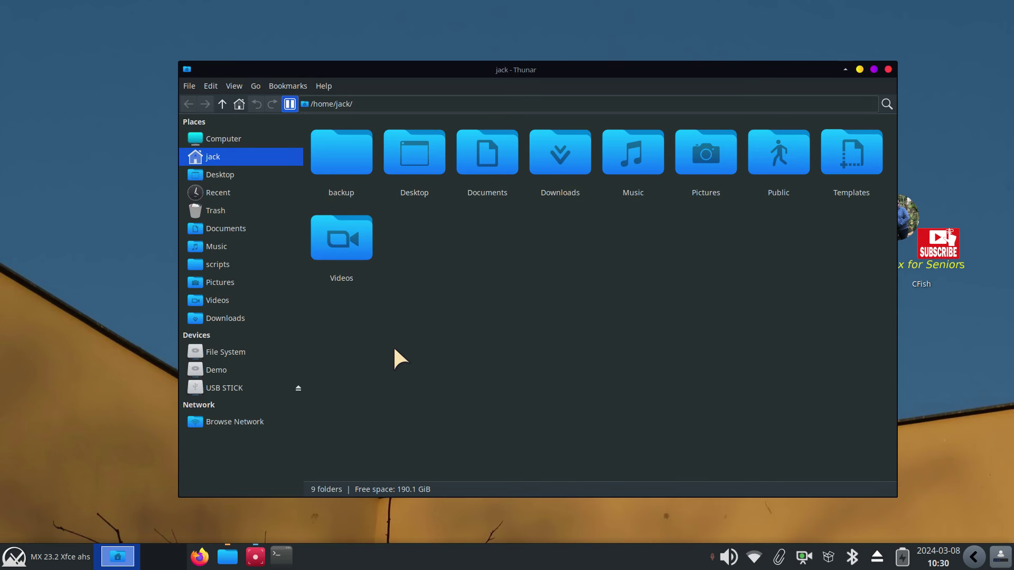
key(ctrl+b)
key(ctrl+b)
Show the side pane as a folder tree via View > Side Pane > Tree
click(237, 86)
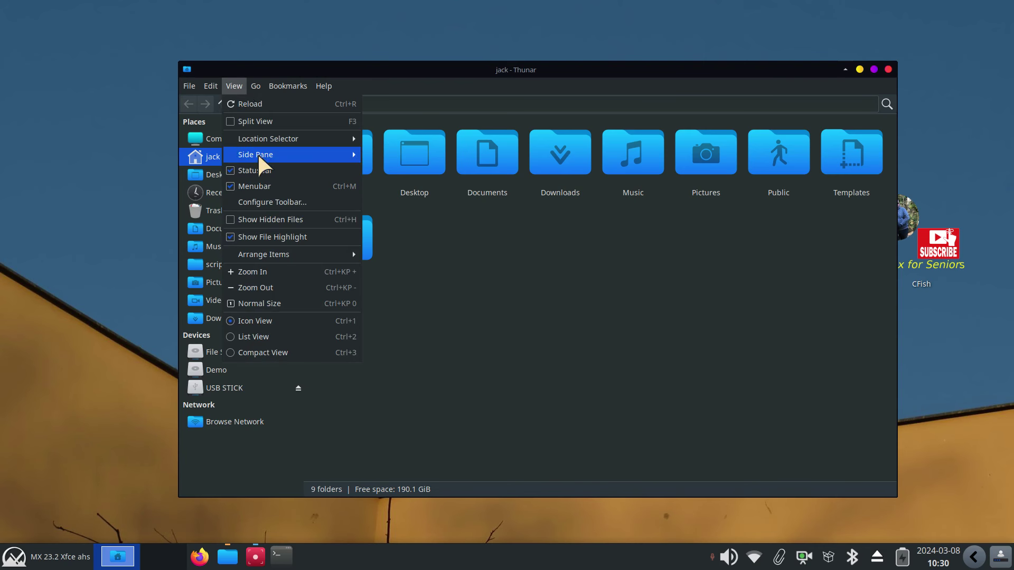
mouse_move(258, 155)
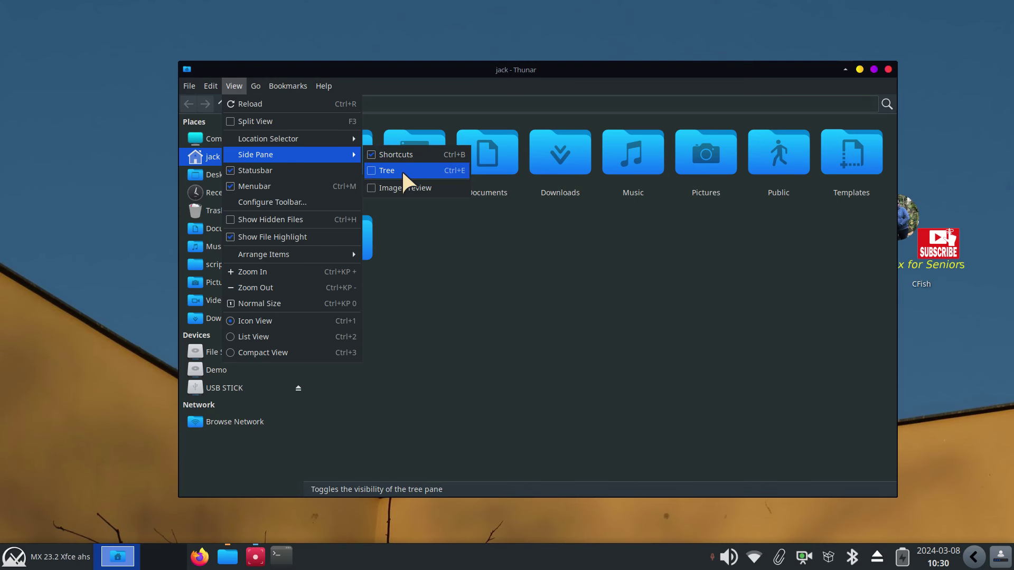
click(402, 169)
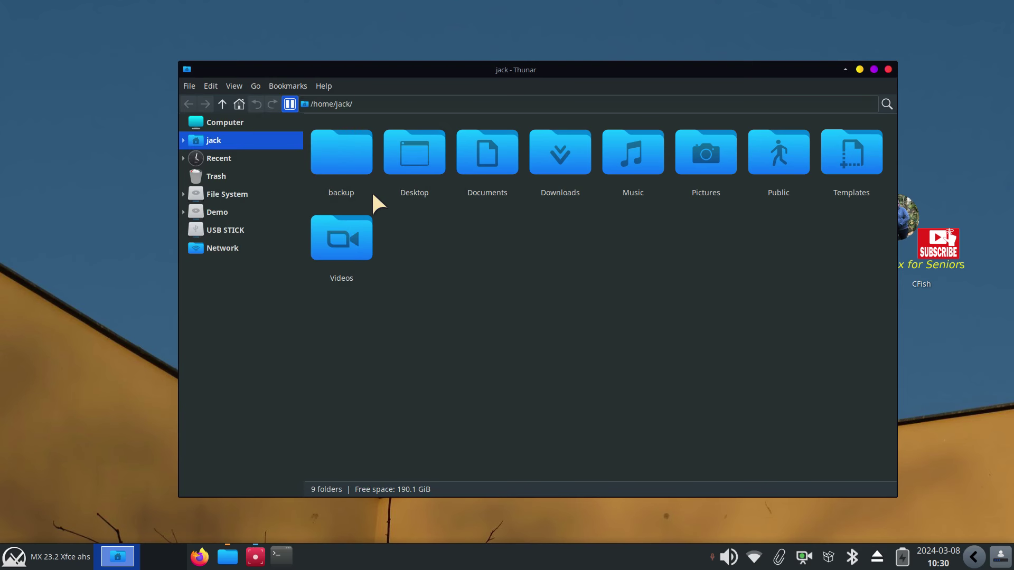
click(210, 86)
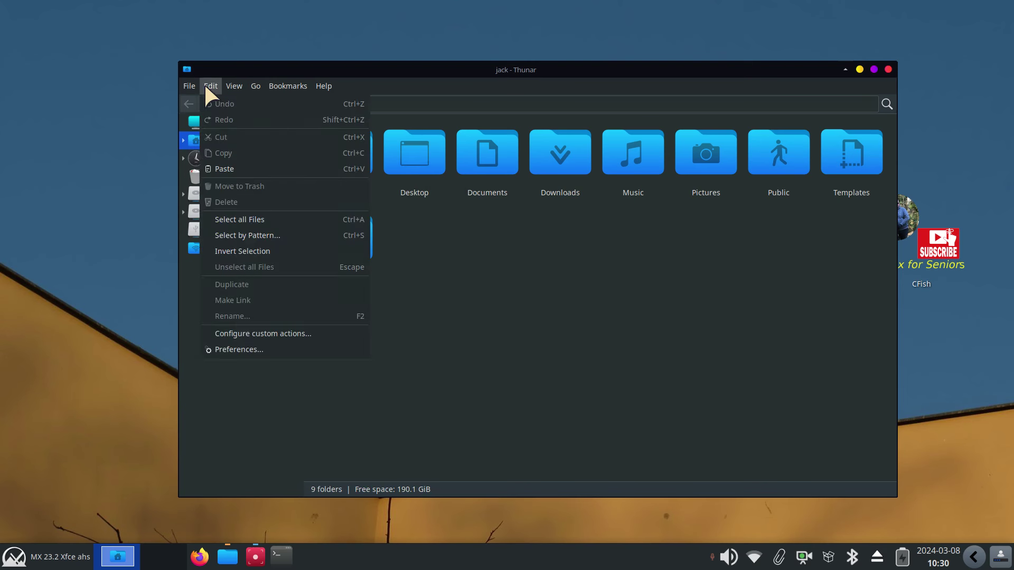
In Preferences' Side Pane tab, set Shortcuts Pane Icon Size to 512px and close
click(264, 350)
click(457, 131)
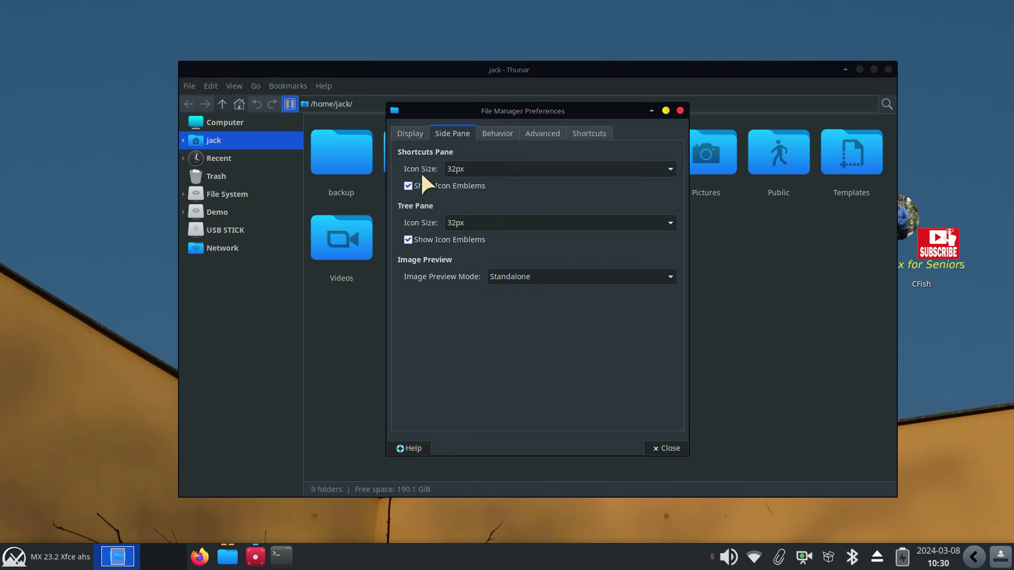
click(492, 167)
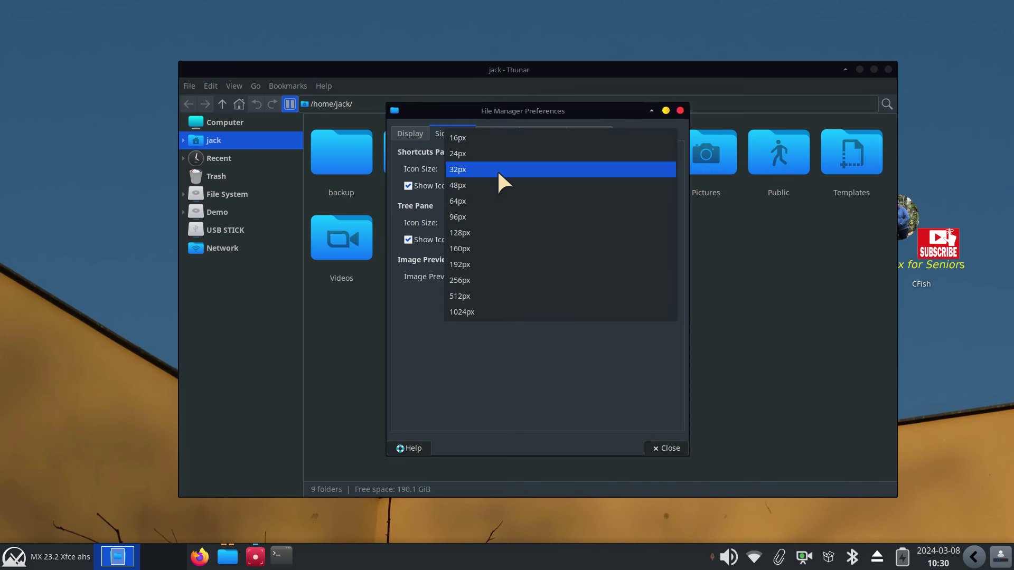
click(477, 296)
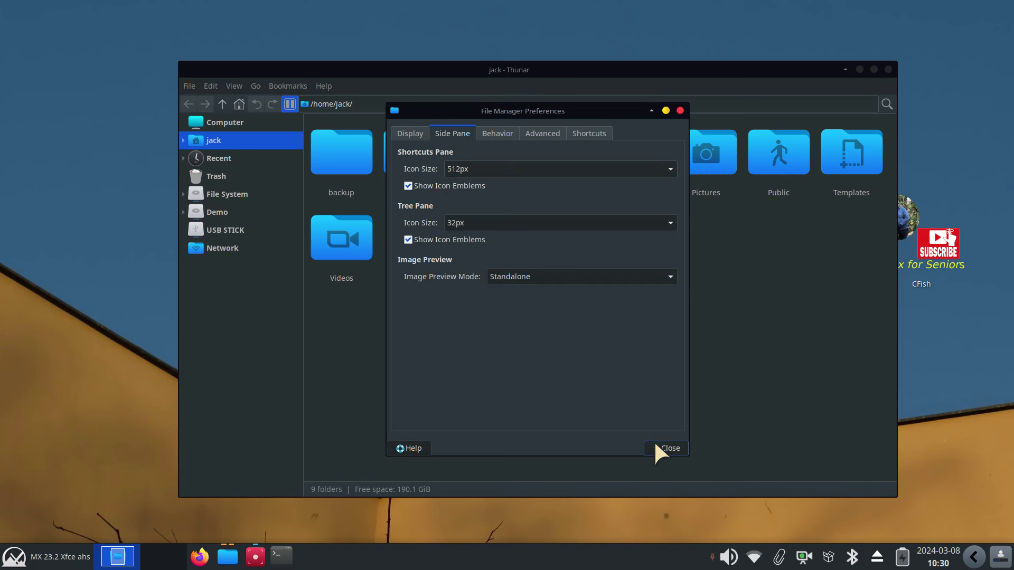
click(666, 448)
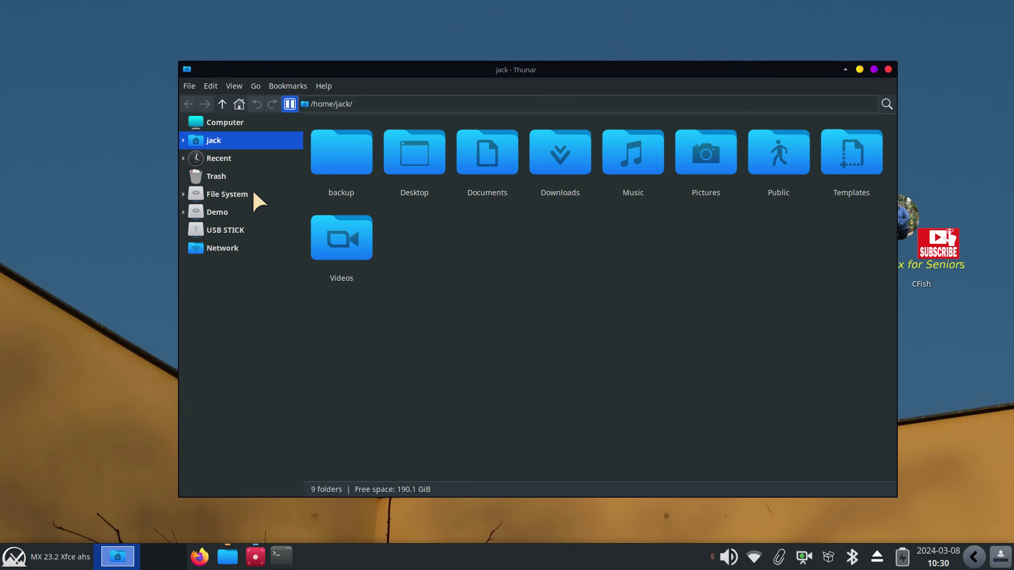
Show the Shortcuts side pane to inspect its oversized icons, then switch back to the folder tree
key(ctrl+b)
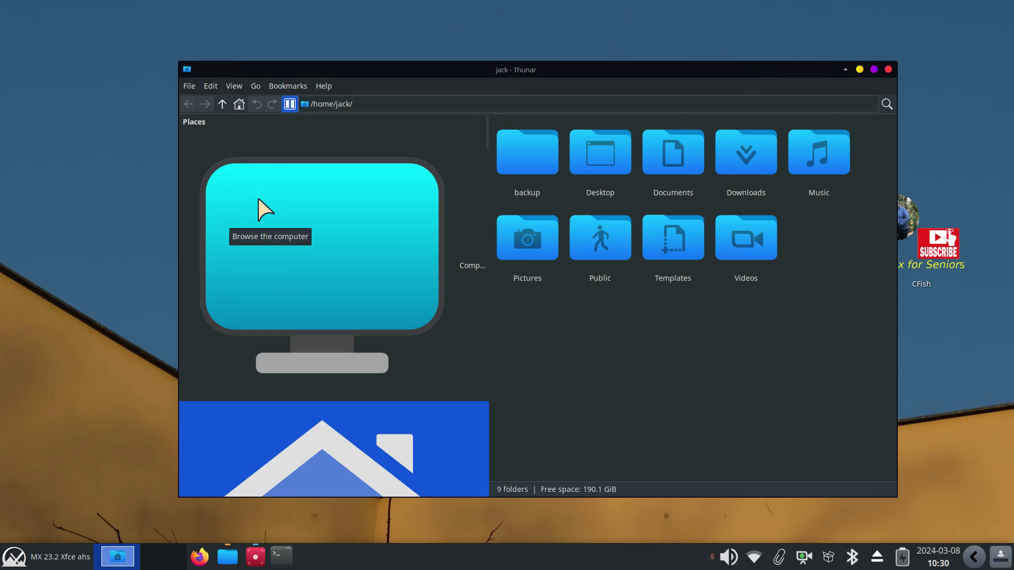
scroll(270, 202, down, 5)
scroll(272, 198, down, 2)
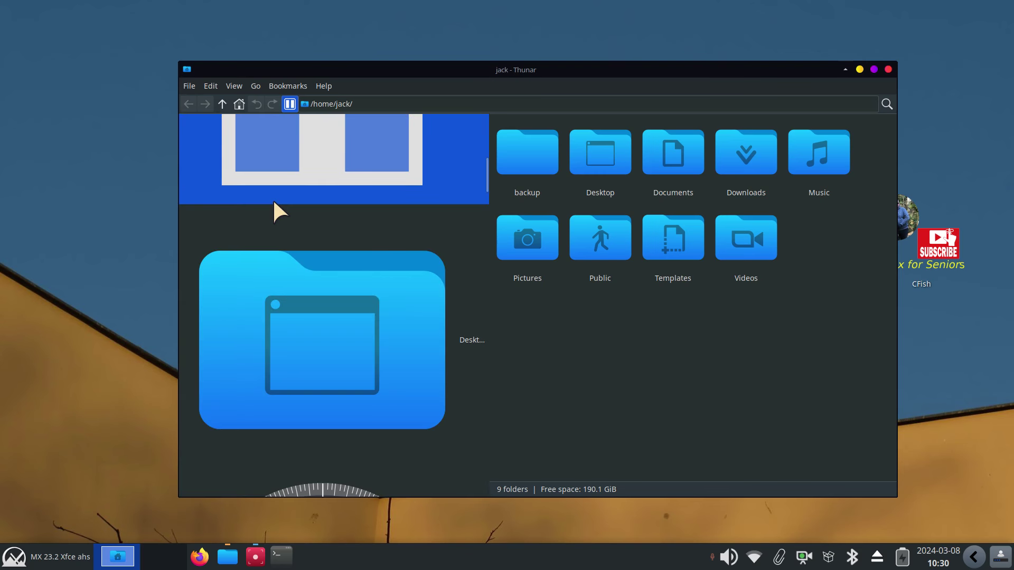
scroll(273, 199, up, 5)
scroll(273, 198, up, 1)
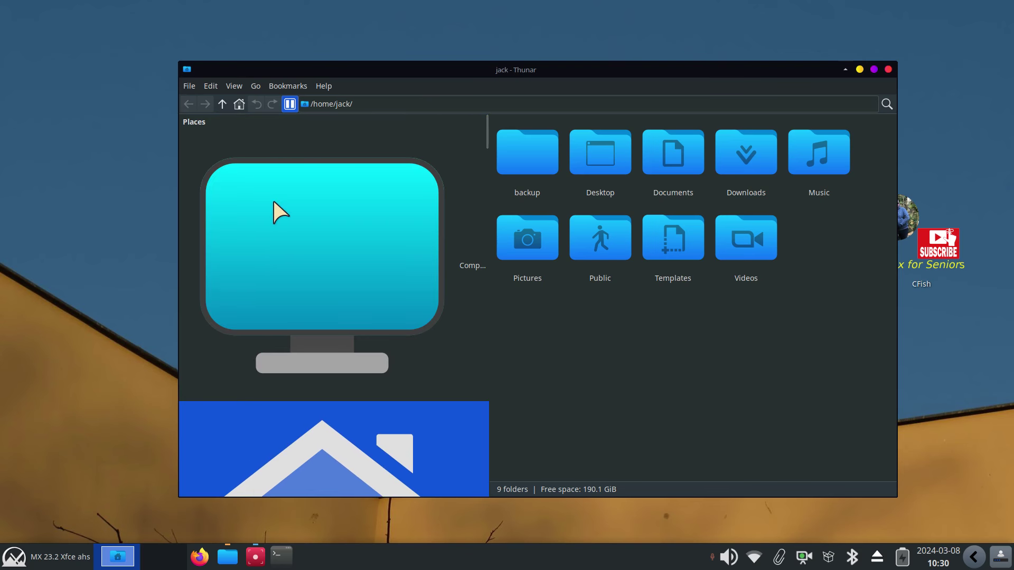
key(F9)
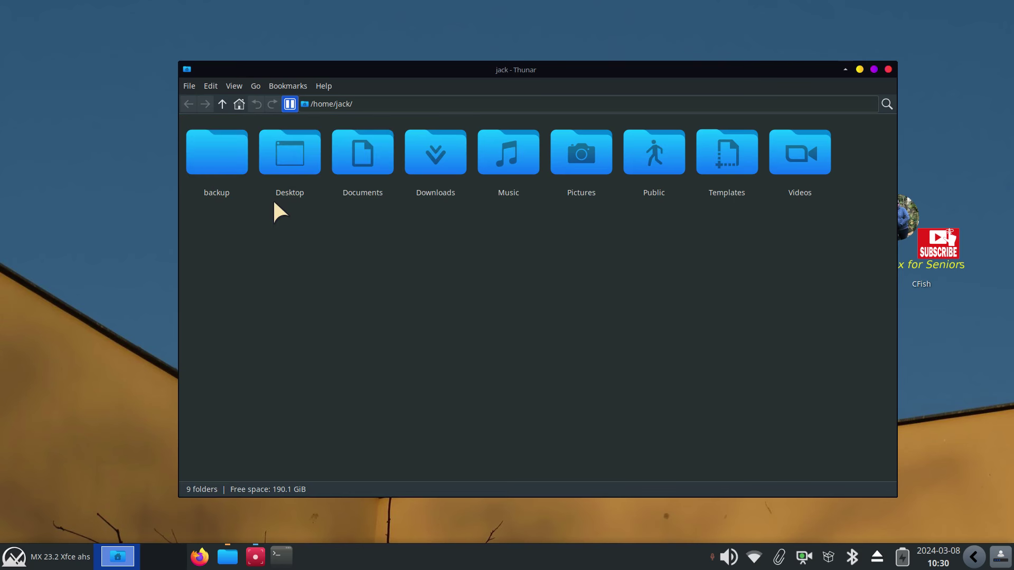
key(ctrl+e)
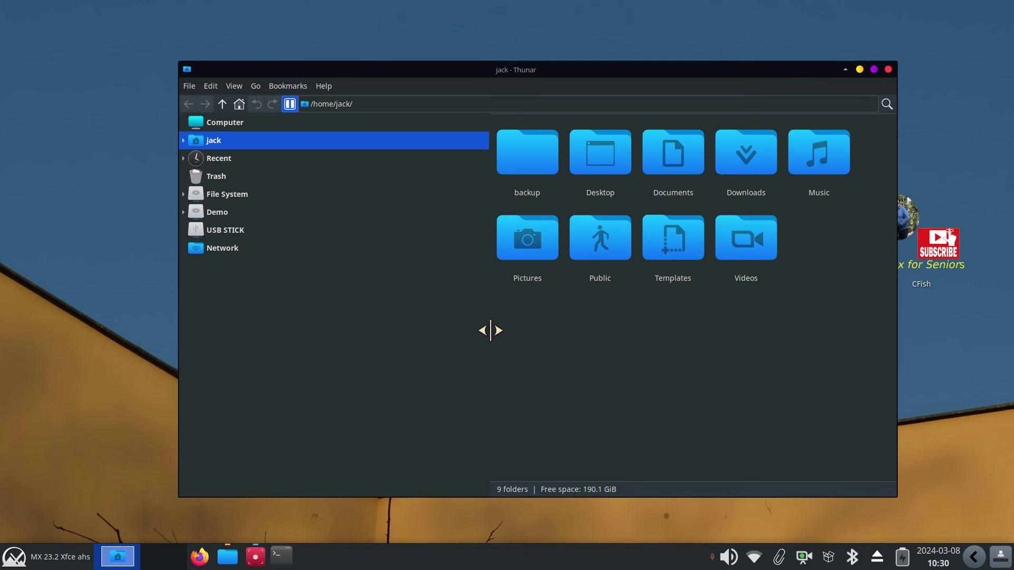
In Preferences' Side Pane settings, try Tree Pane icon sizes of 96px and 16px
click(211, 87)
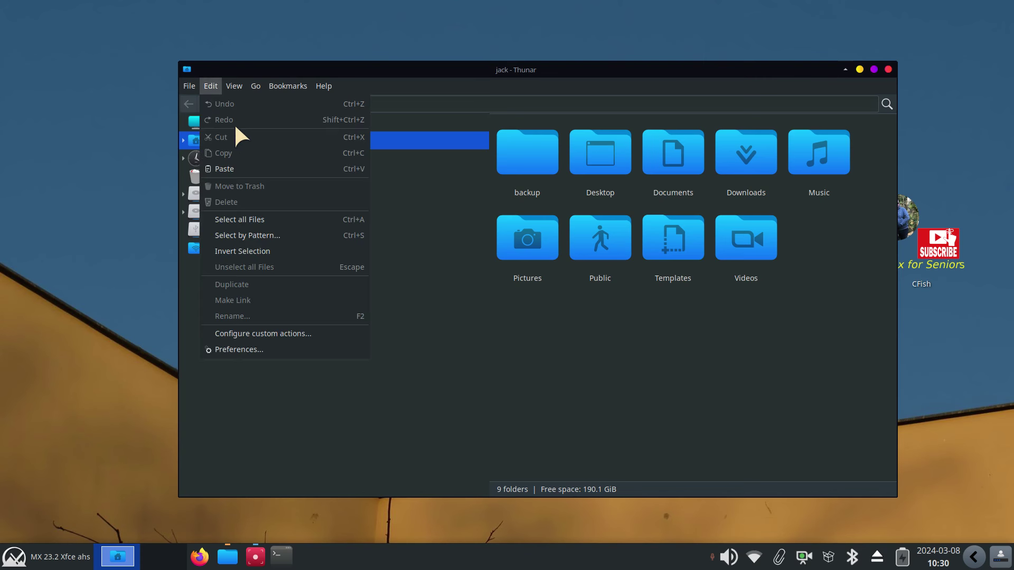
click(233, 350)
click(454, 132)
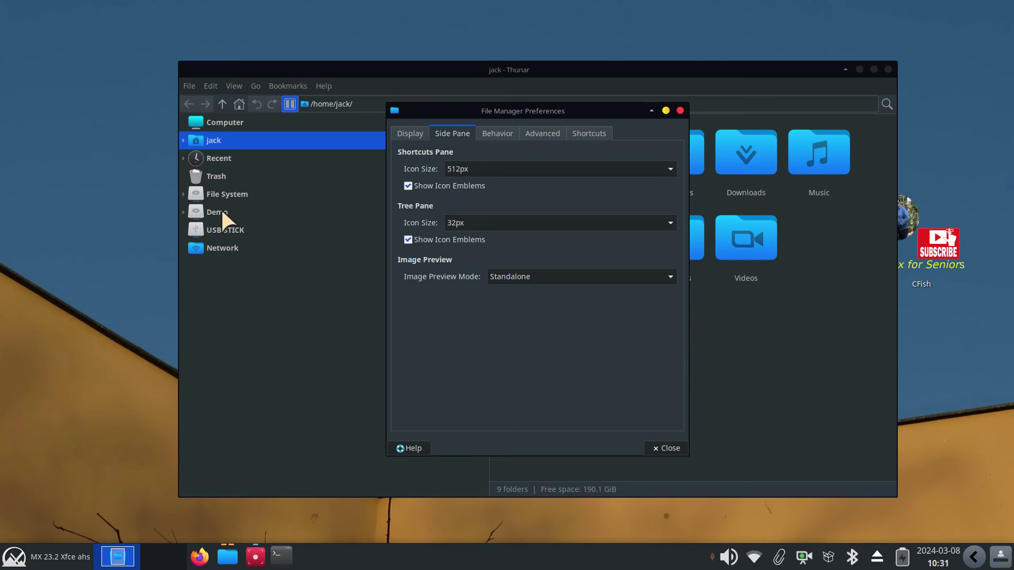
click(502, 224)
click(469, 270)
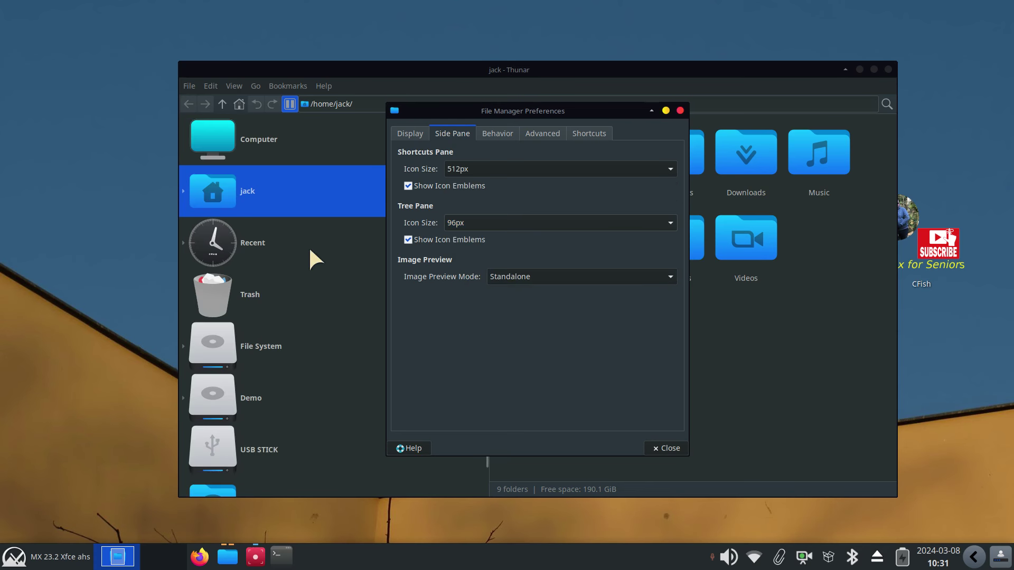
click(499, 222)
click(499, 222)
click(495, 217)
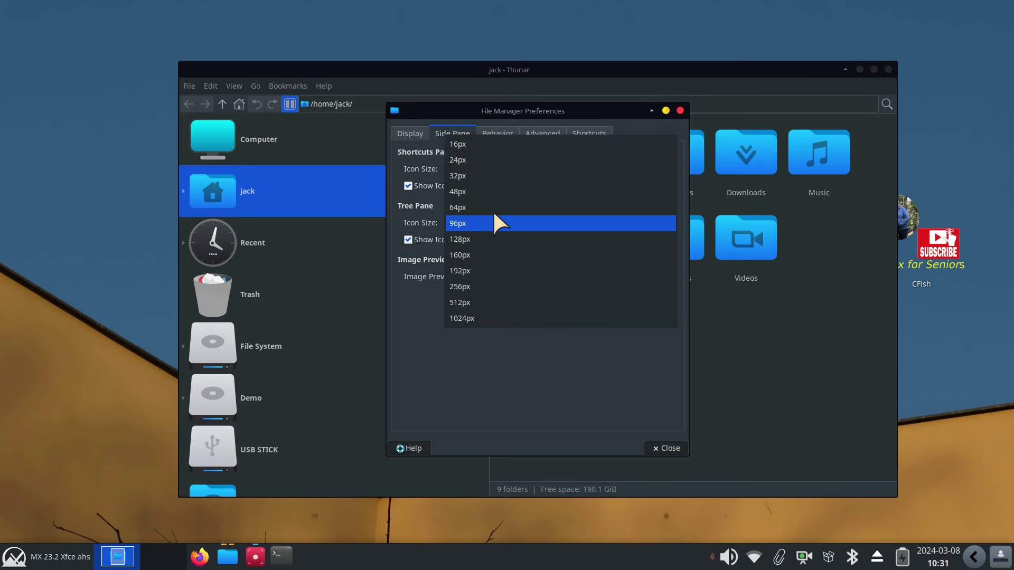
click(486, 142)
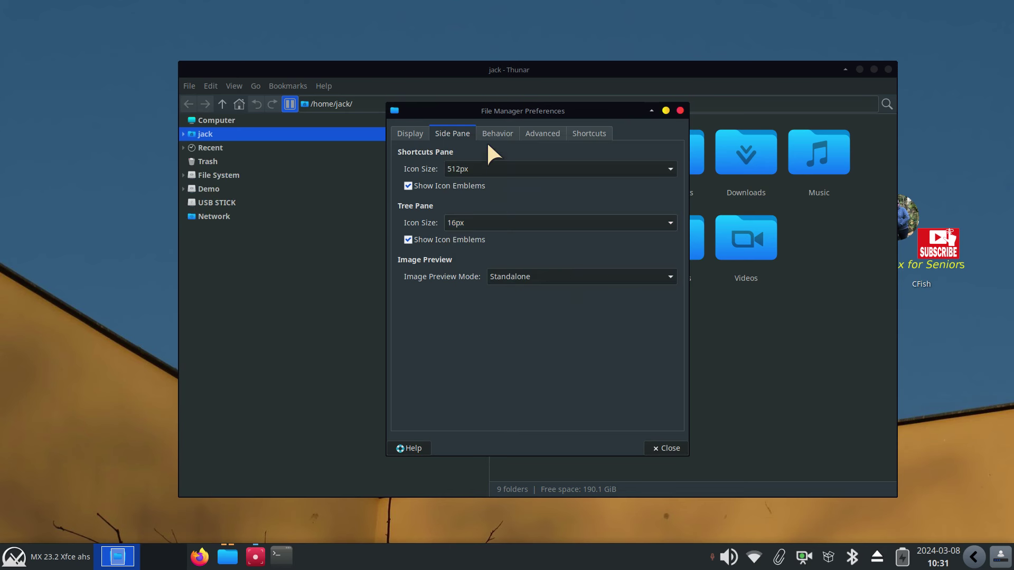
Set both the Tree Pane and Shortcuts Pane icon sizes to 32px
click(474, 223)
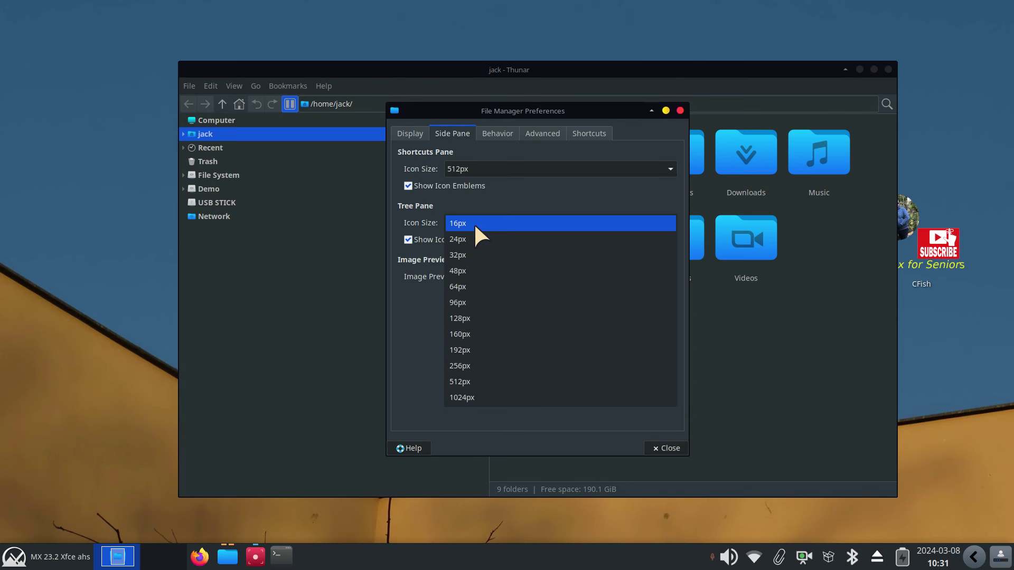
click(471, 257)
click(478, 169)
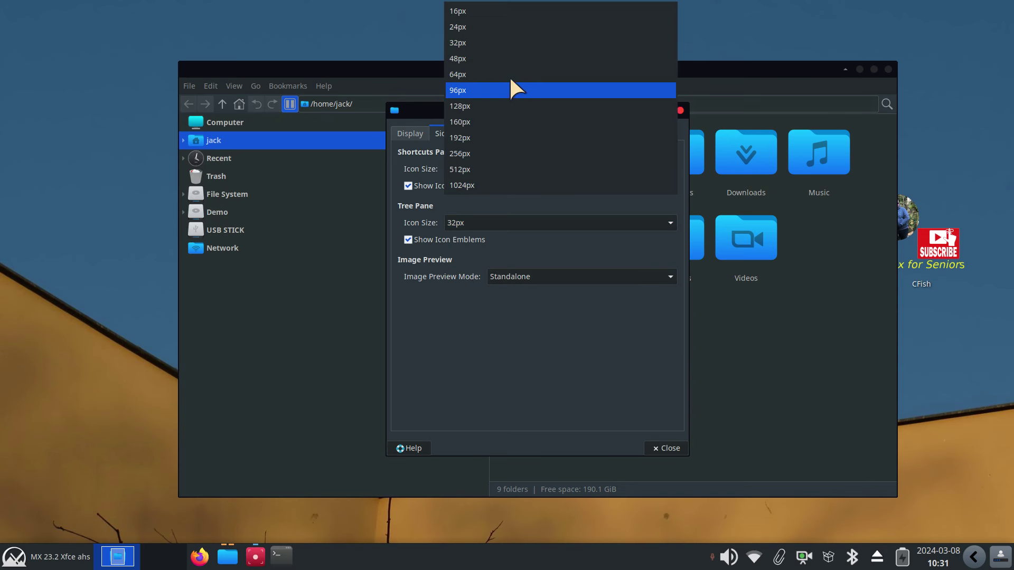
click(487, 41)
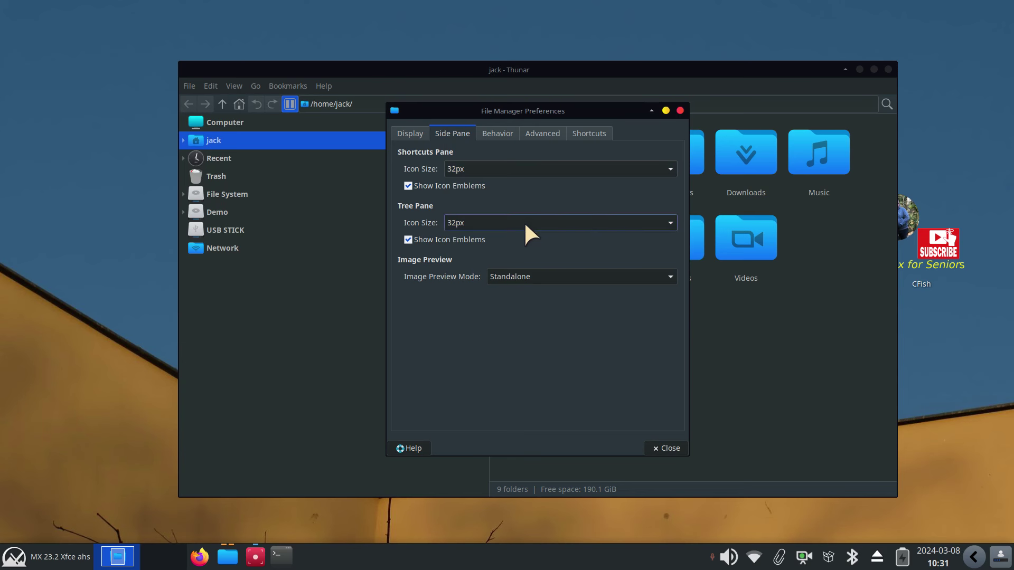
Close Preferences and switch the side pane to the Shortcuts list (Ctrl+B)
click(664, 449)
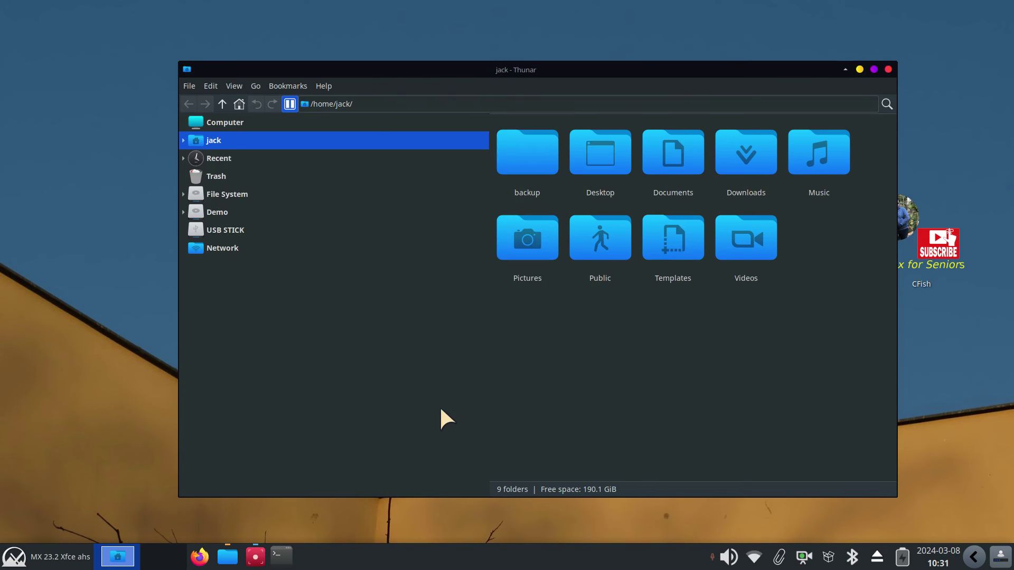
key(ctrl+b)
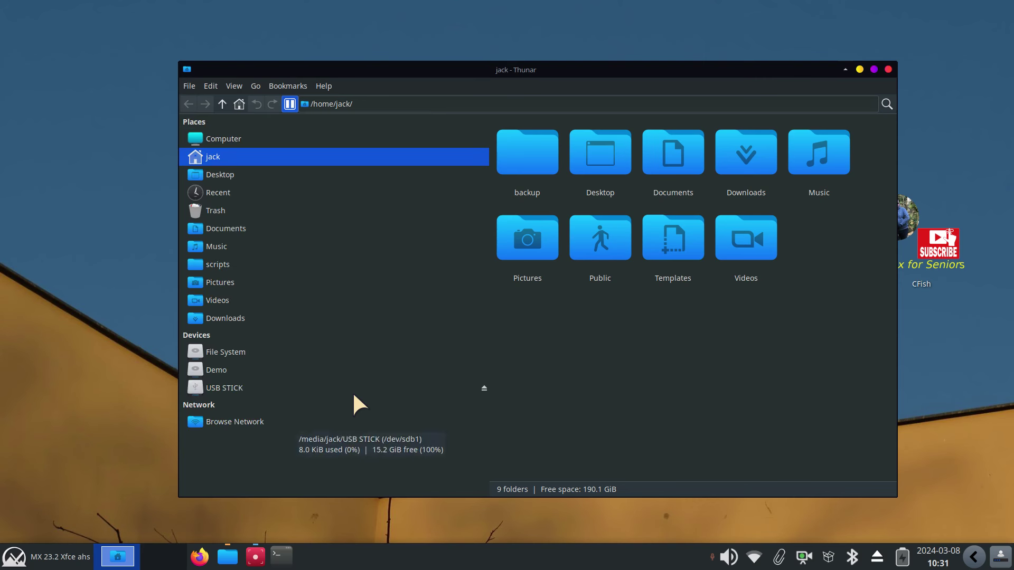
key(ctrl+e)
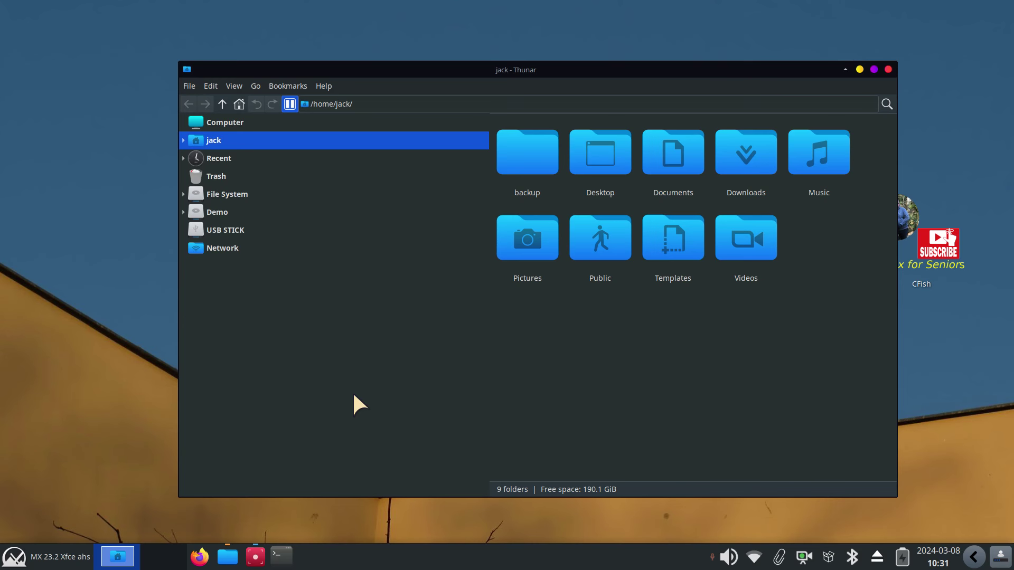
key(ctrl+b)
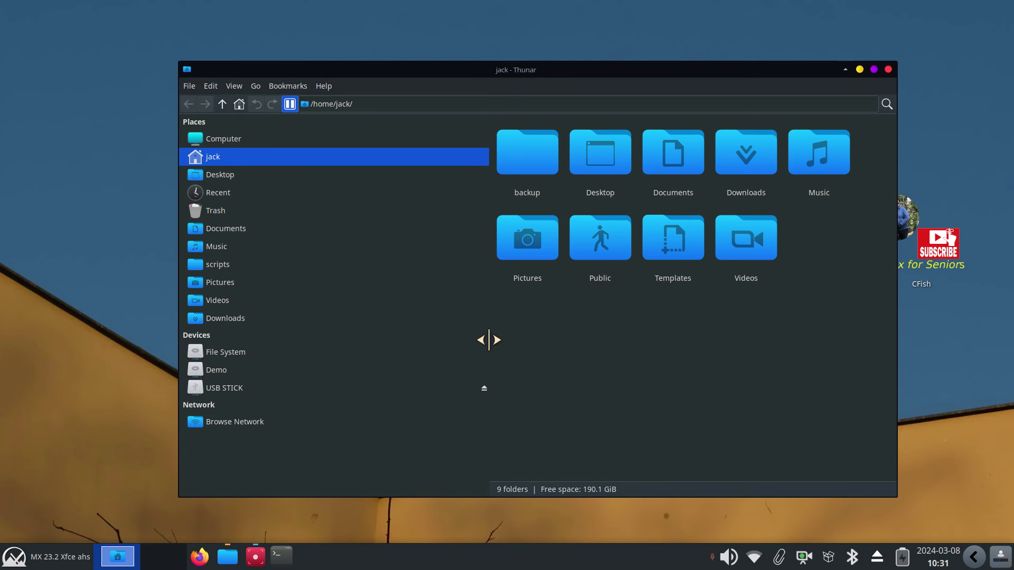
Drag the side pane divider left to narrow it, and remove the scripts shortcut
drag(487, 340, 327, 319)
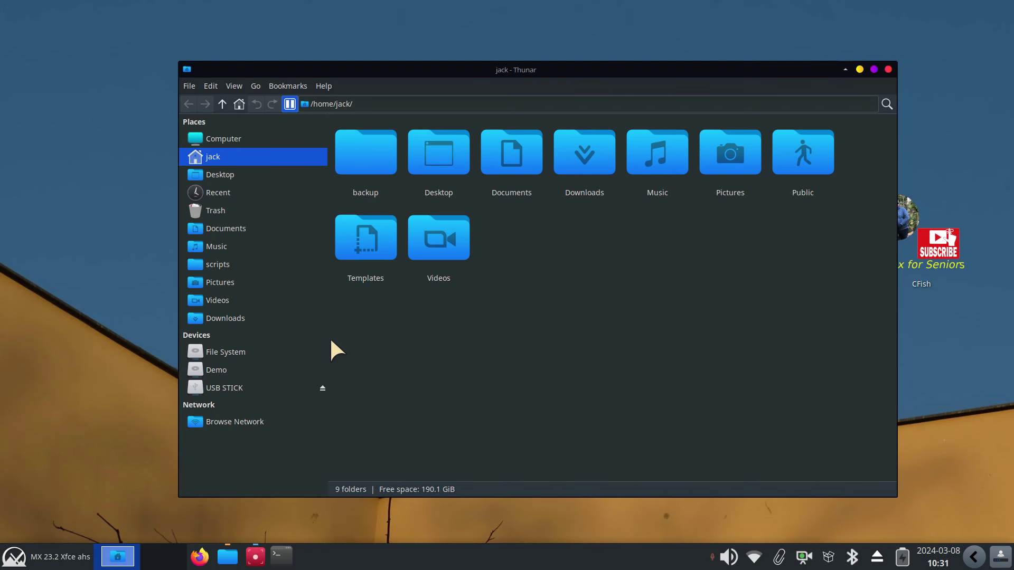
drag(328, 340, 293, 337)
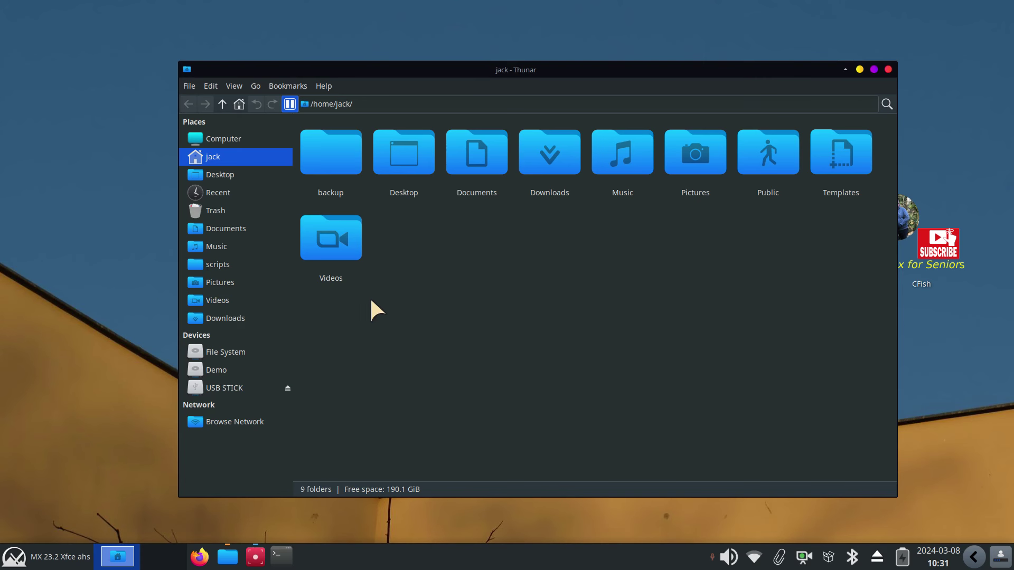
right_click(215, 263)
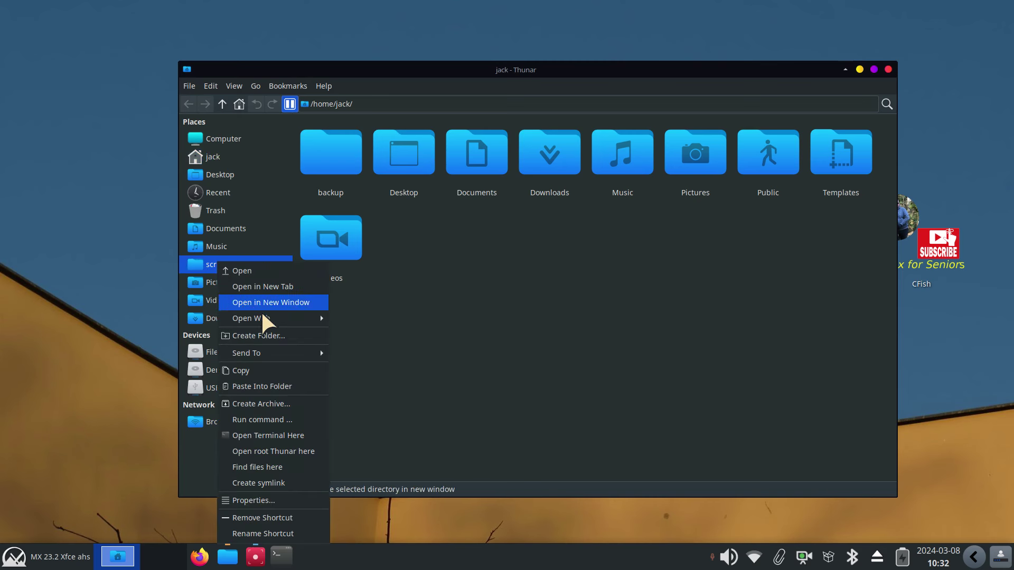
click(285, 519)
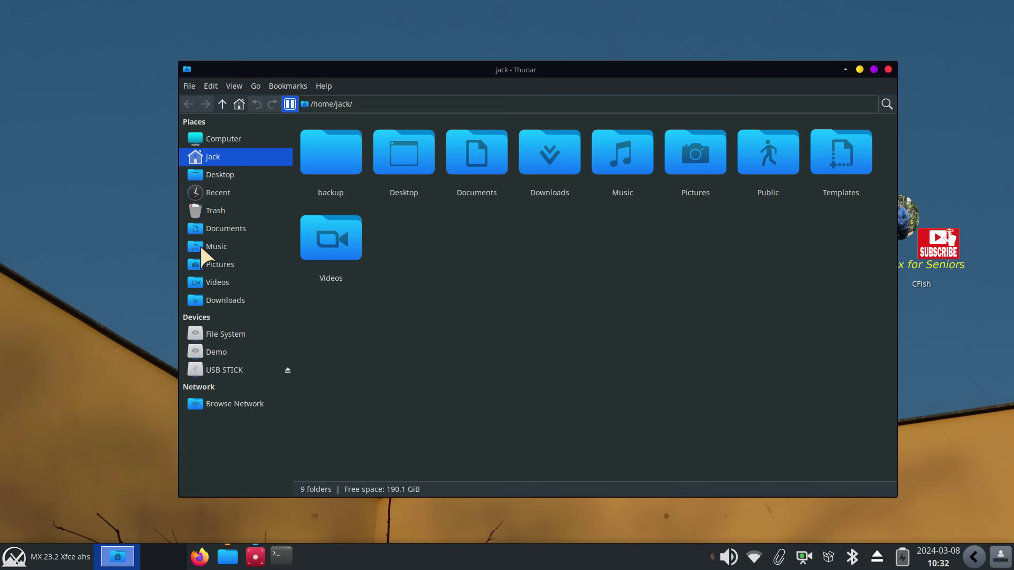
From Documents, bookmark the scripts folder between Pictures and Videos and open the bookmark
double_click(484, 144)
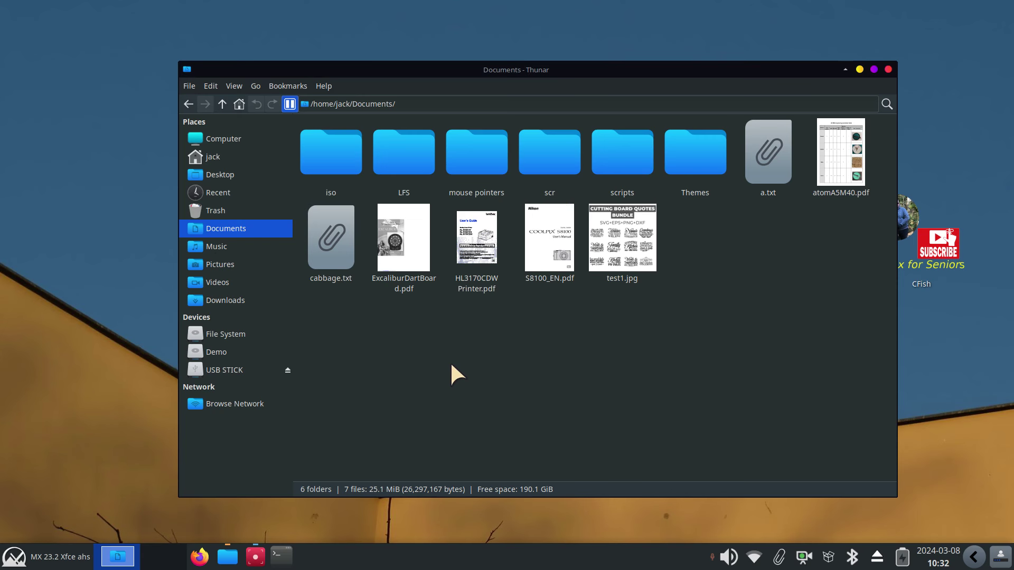
drag(635, 141, 251, 268)
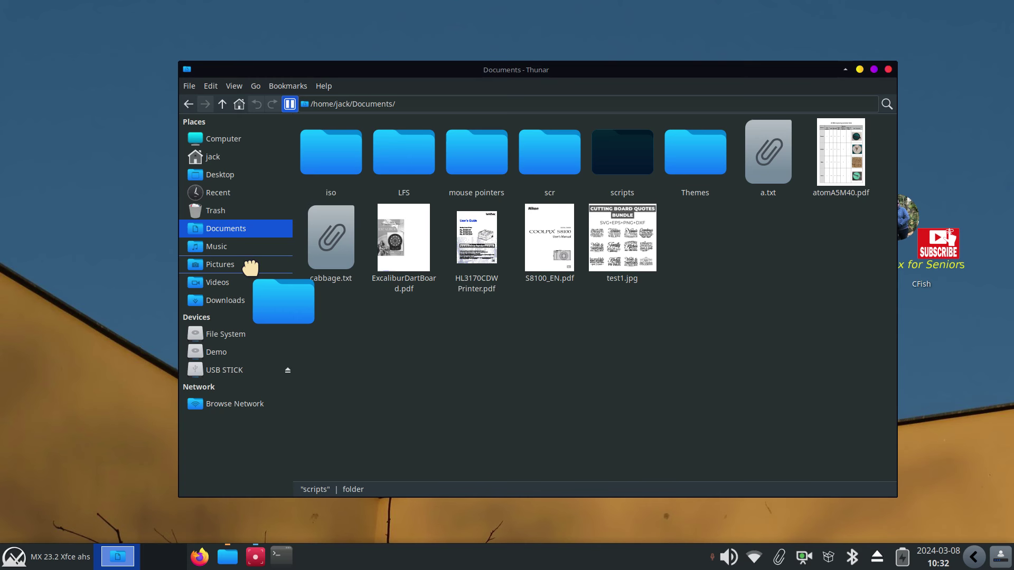
drag(251, 268, 249, 269)
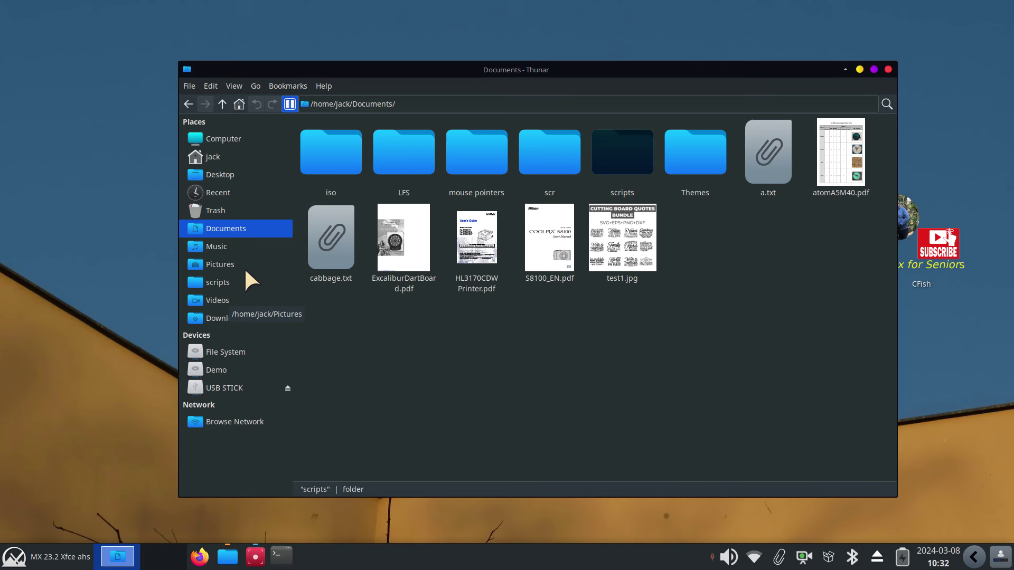
click(191, 277)
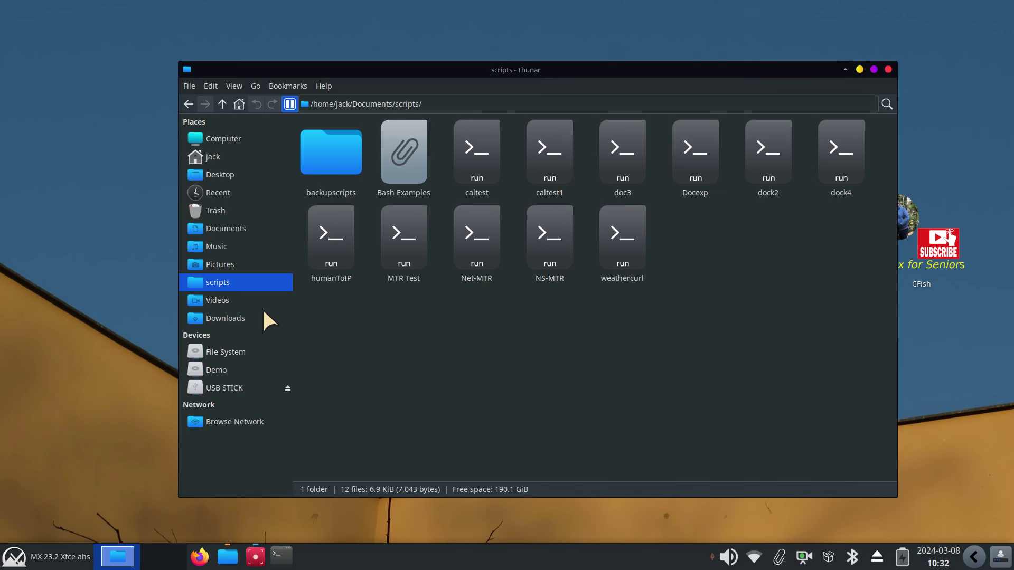
Go to the jack home folder and Ctrl+scroll until its nine folder icons fit one row
click(217, 157)
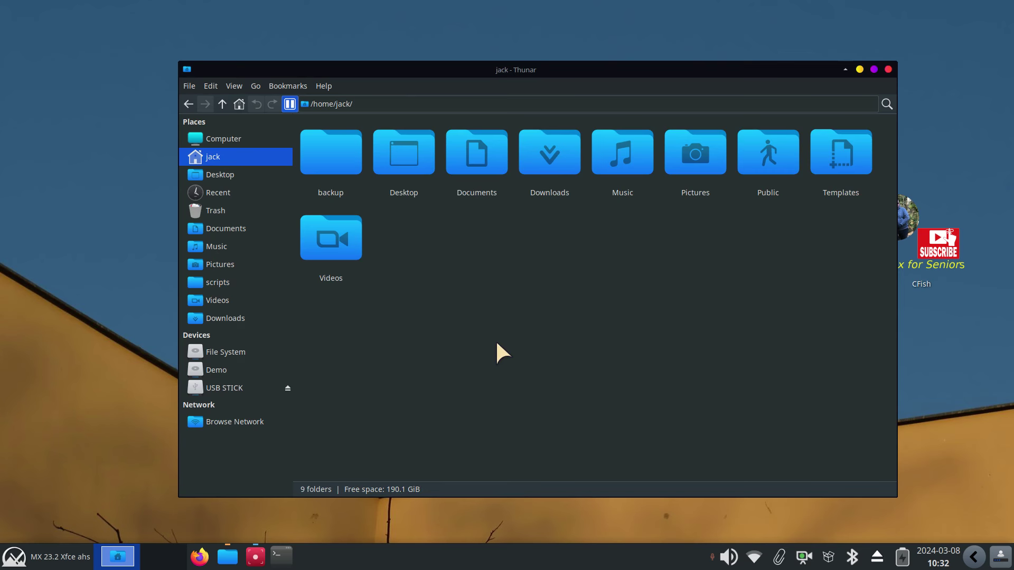
ctrl+scroll(496, 343, down, 3)
ctrl+scroll(497, 344, up, 2)
ctrl+scroll(486, 353, down, 1)
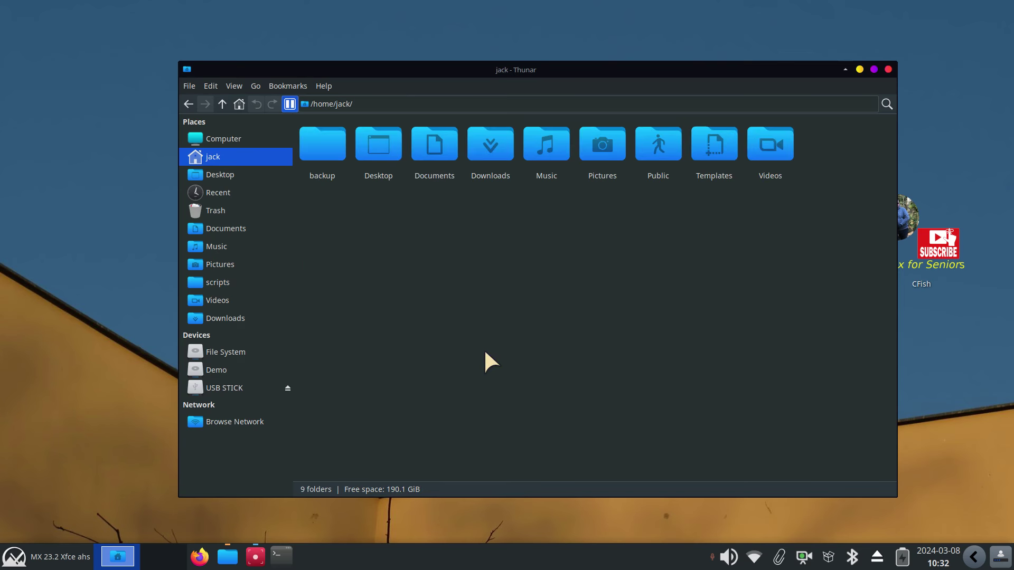
ctrl+scroll(485, 364, down, 2)
ctrl+scroll(485, 367, up, 3)
ctrl+scroll(485, 367, down, 2)
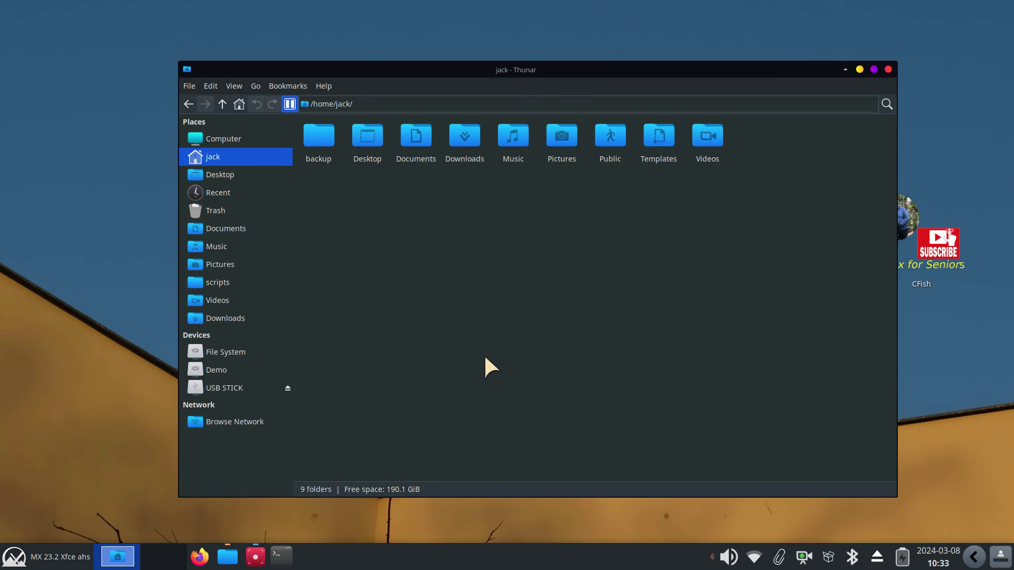
scroll(485, 366, up, 1)
ctrl+scroll(486, 359, down, 1)
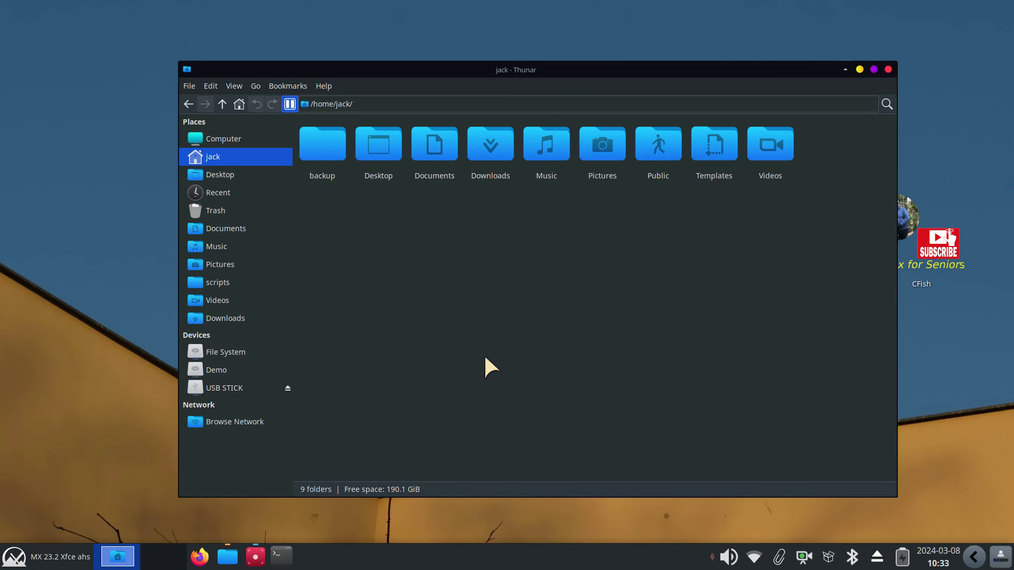
click(211, 86)
click(250, 346)
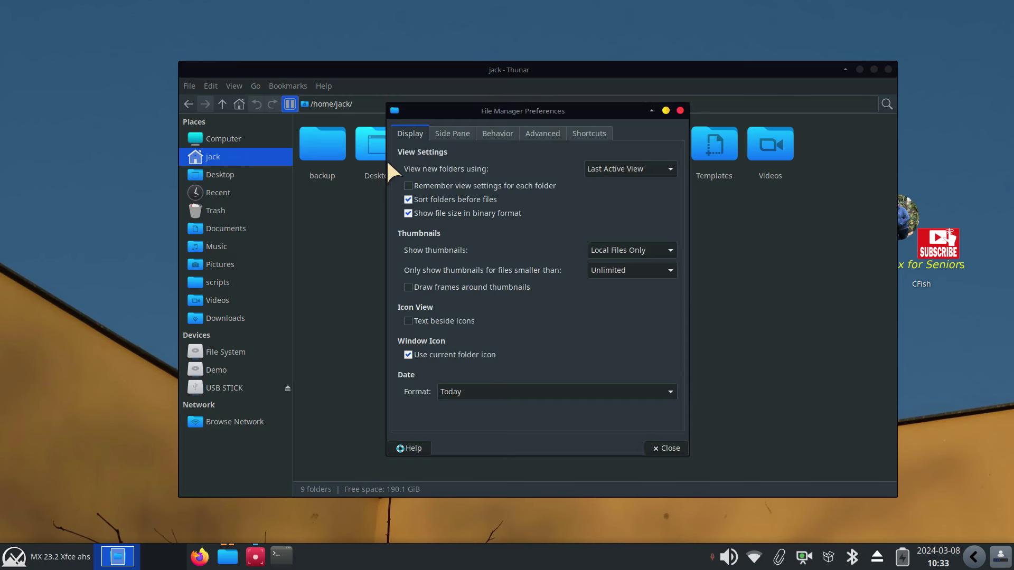
click(452, 133)
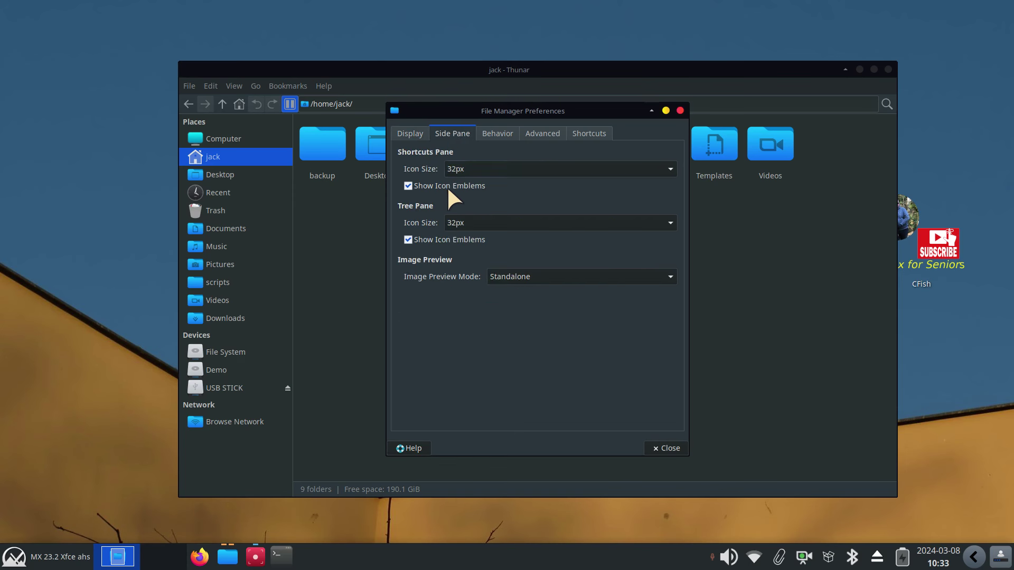
click(497, 133)
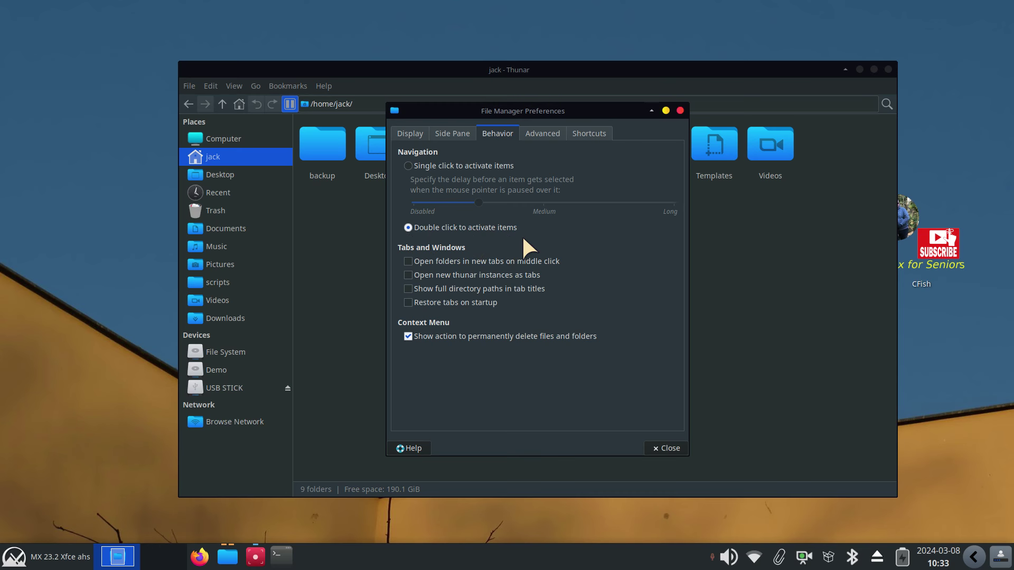
click(548, 134)
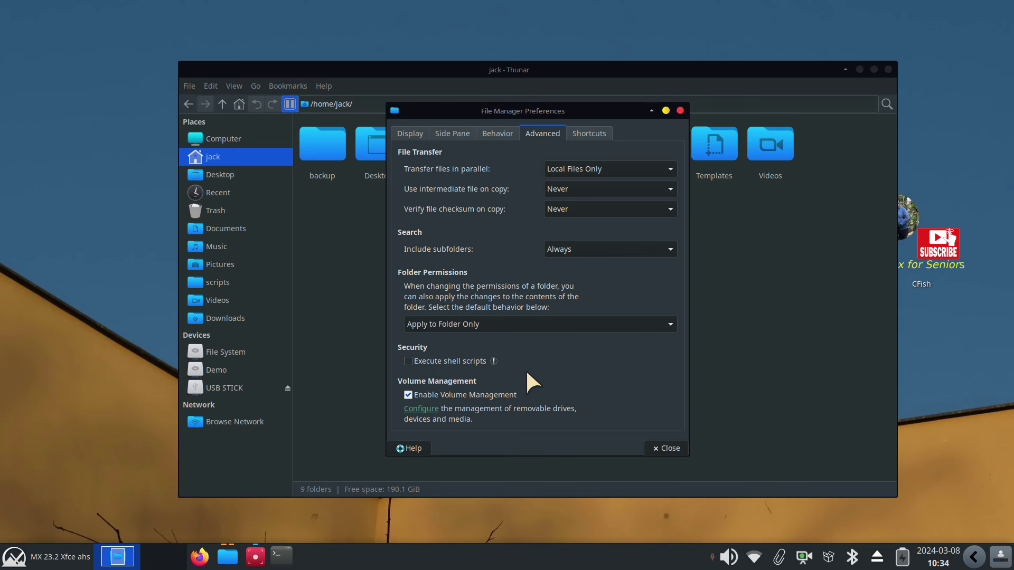
click(681, 109)
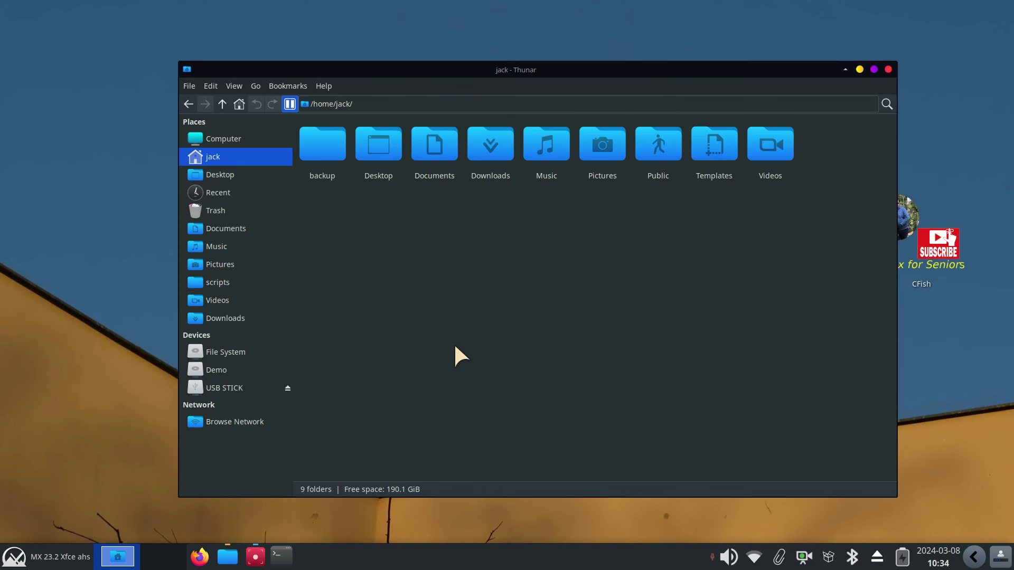
Move the window up-left and search the home folder for 'jpg'
drag(616, 69, 551, 58)
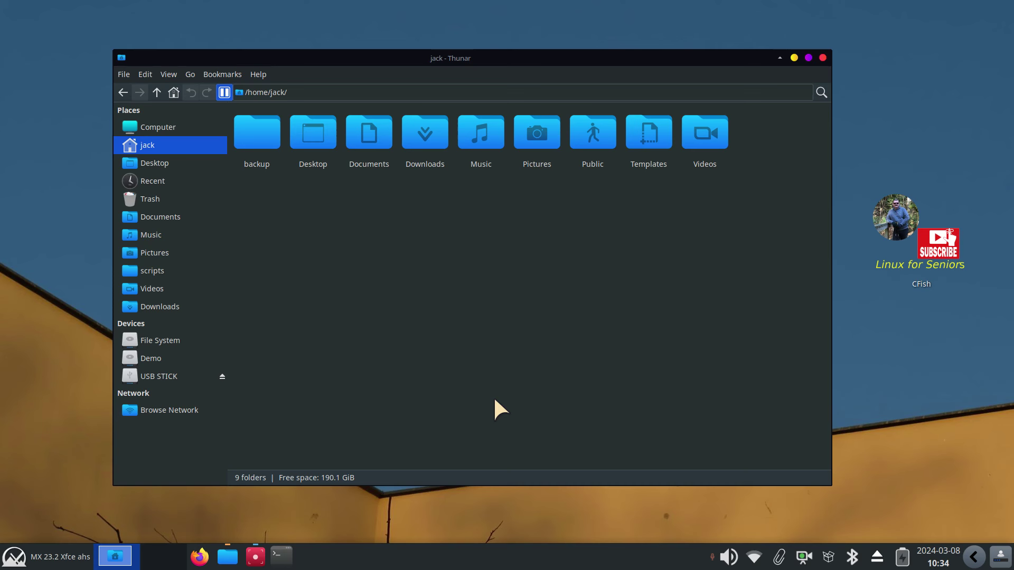
key(ctrl+f)
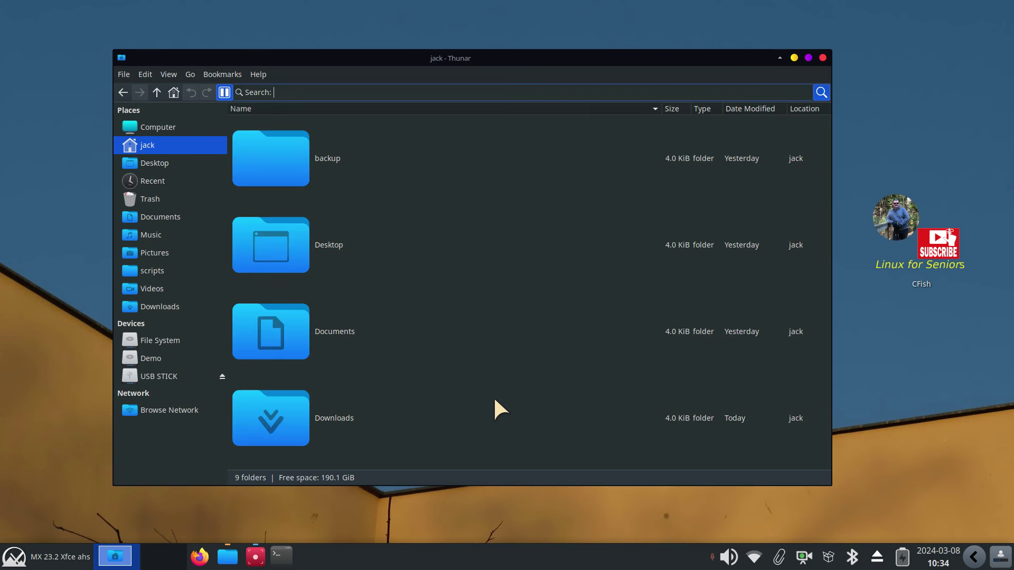
text(jpg)
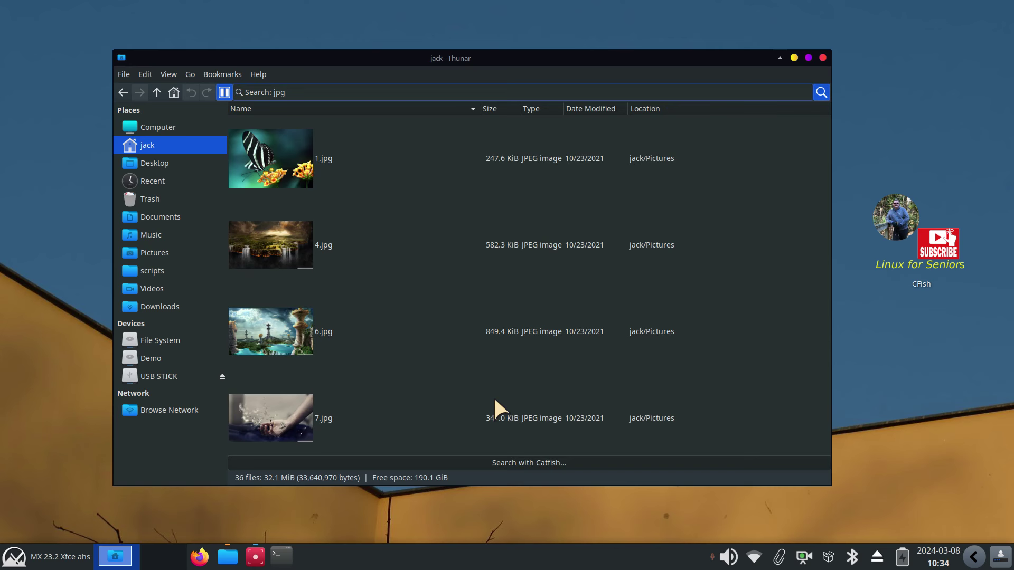
Ctrl+scroll to adjust the thumbnail size of the 36 JPEG results
scroll(389, 211, down, 3)
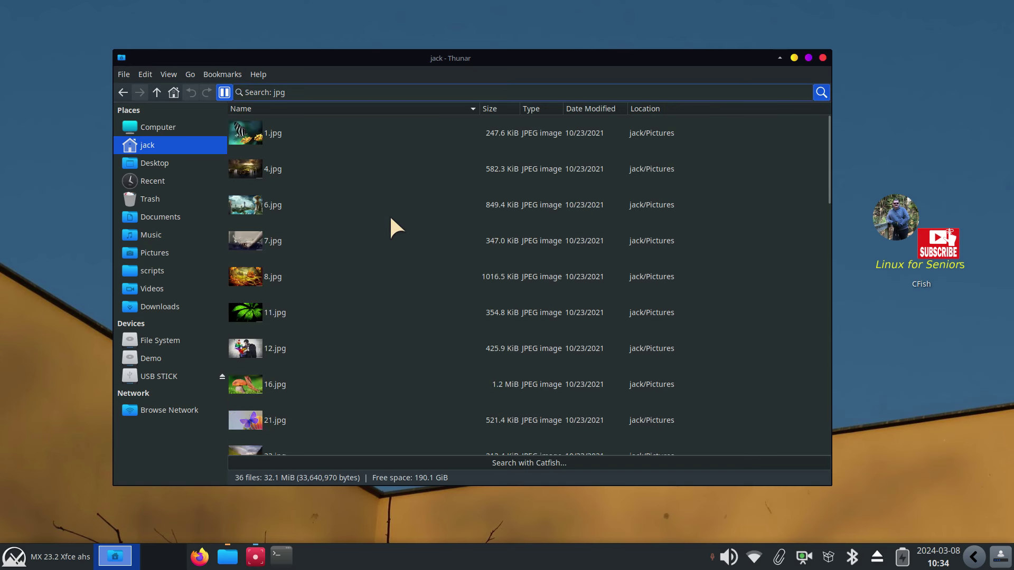
scroll(391, 264, down, 3)
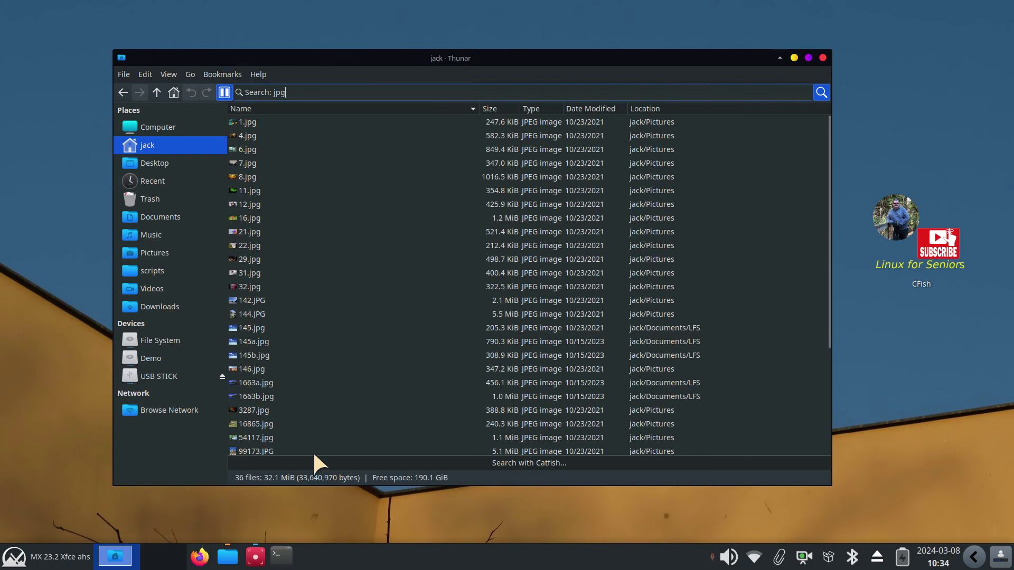
scroll(370, 378, up, 3)
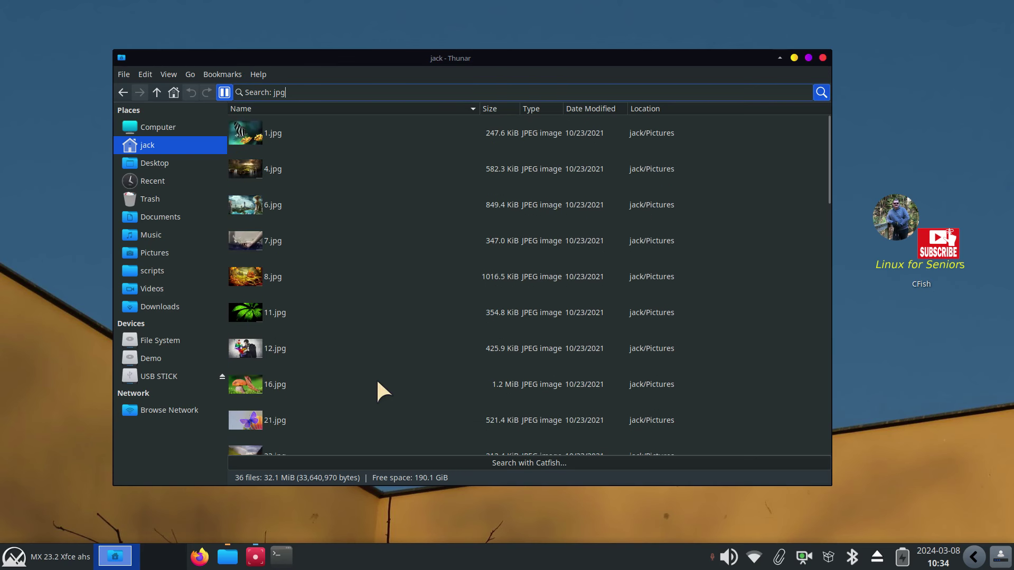
scroll(378, 382, up, 1)
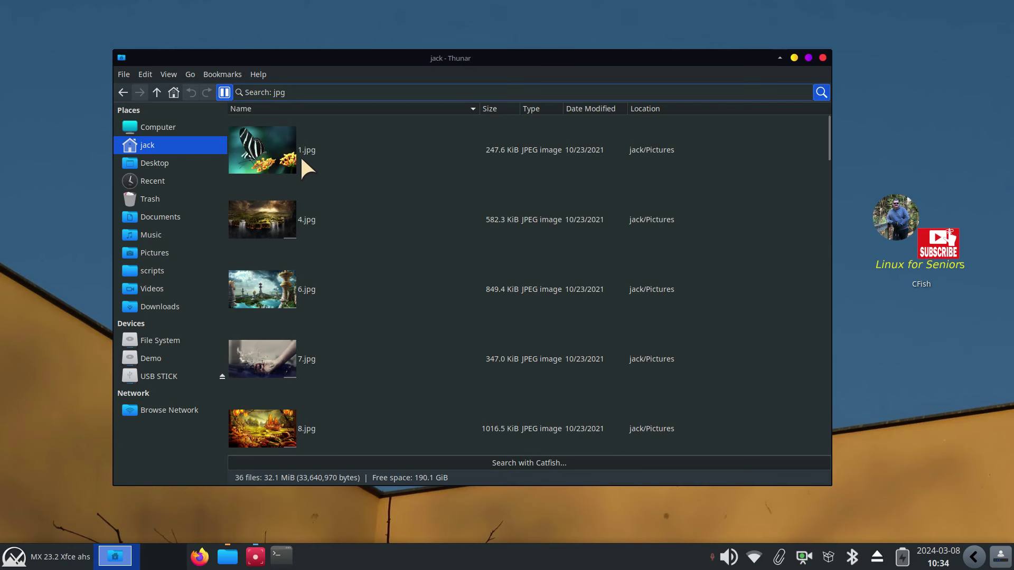
double_click(253, 139)
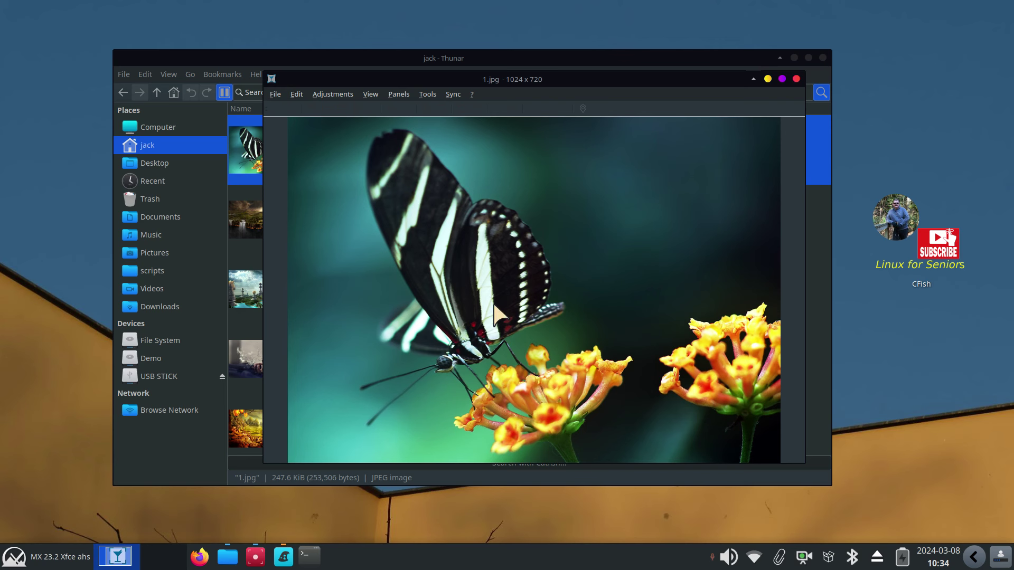
scroll(495, 301, down, 2)
scroll(495, 308, up, 1)
scroll(494, 308, up, 4)
scroll(494, 307, down, 3)
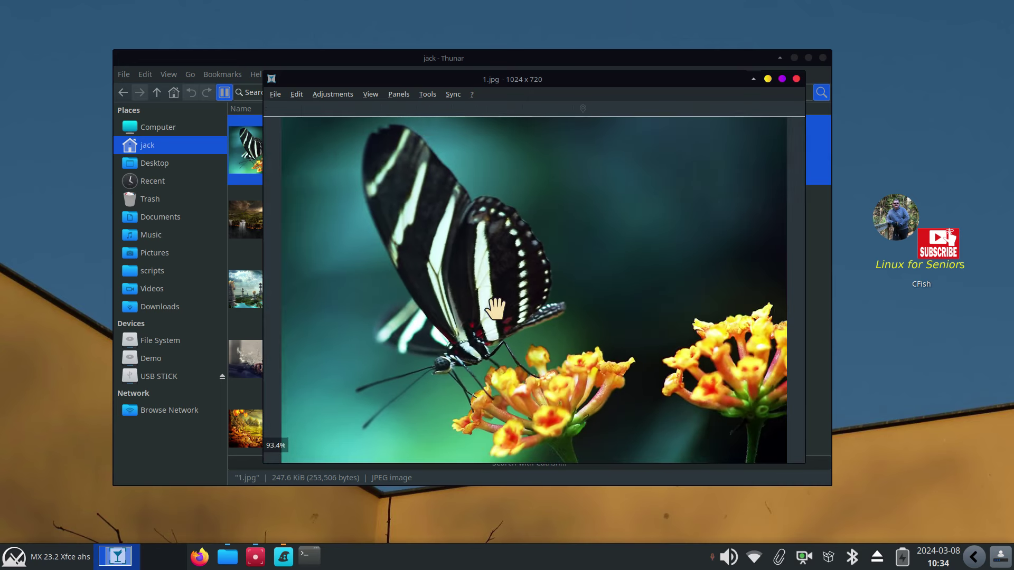
scroll(495, 308, up, 4)
scroll(495, 309, down, 4)
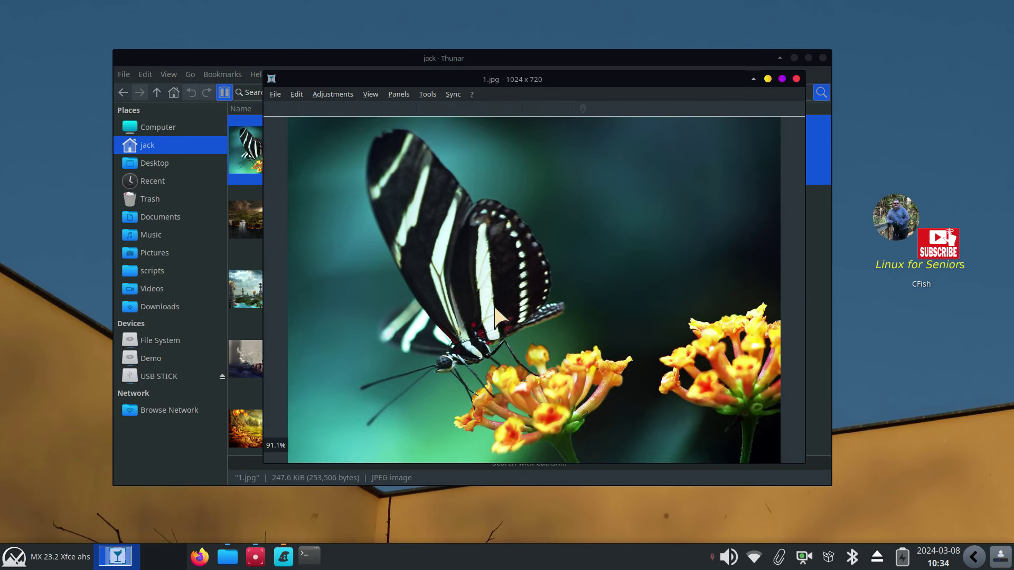
scroll(495, 308, up, 1)
scroll(495, 309, up, 1)
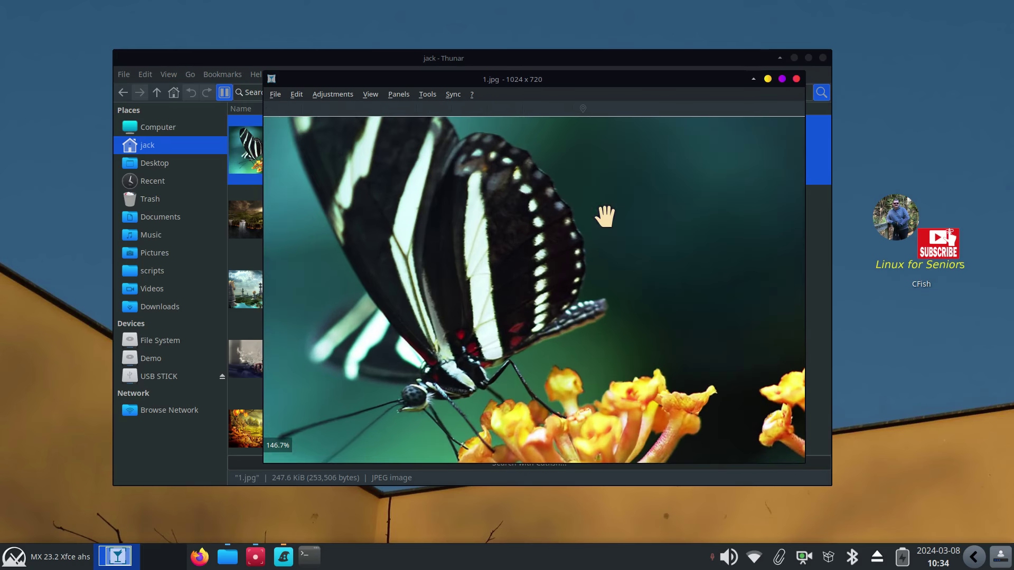
click(797, 79)
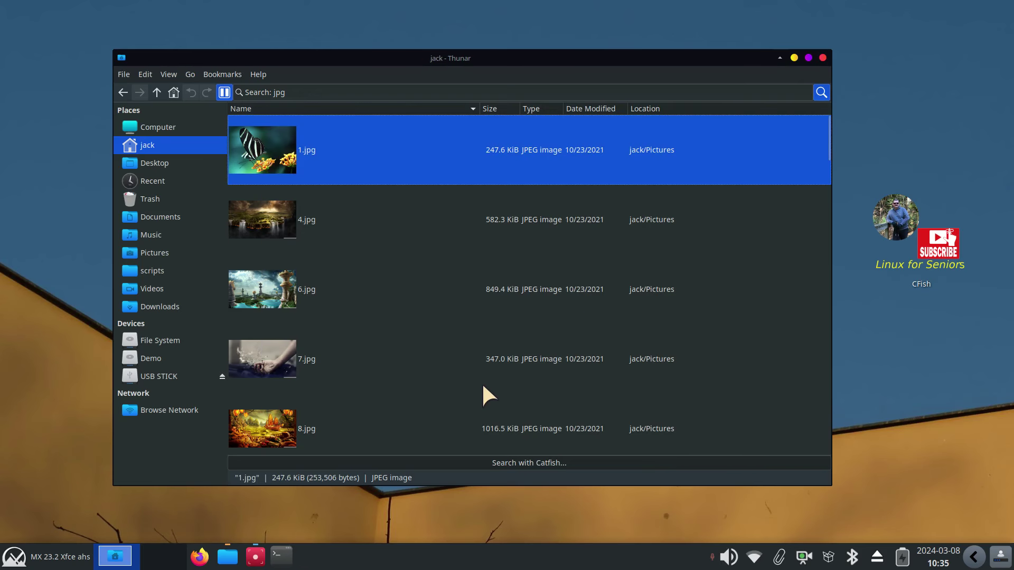
Replace the 'jpg' search term, briefly trying 'mp3', then search for 'fat' (0 items)
double_click(280, 93)
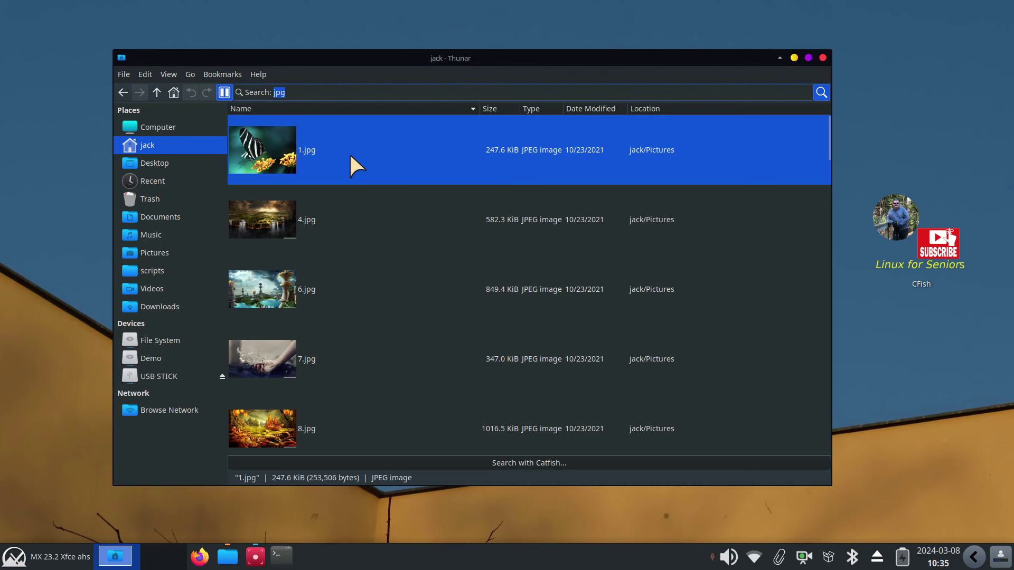
text(mp)
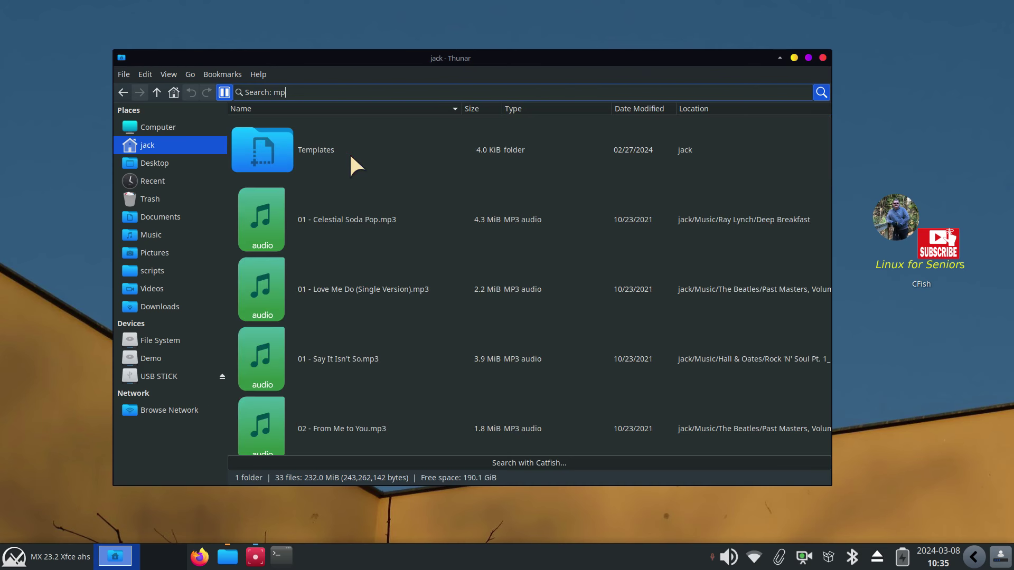
text(3)
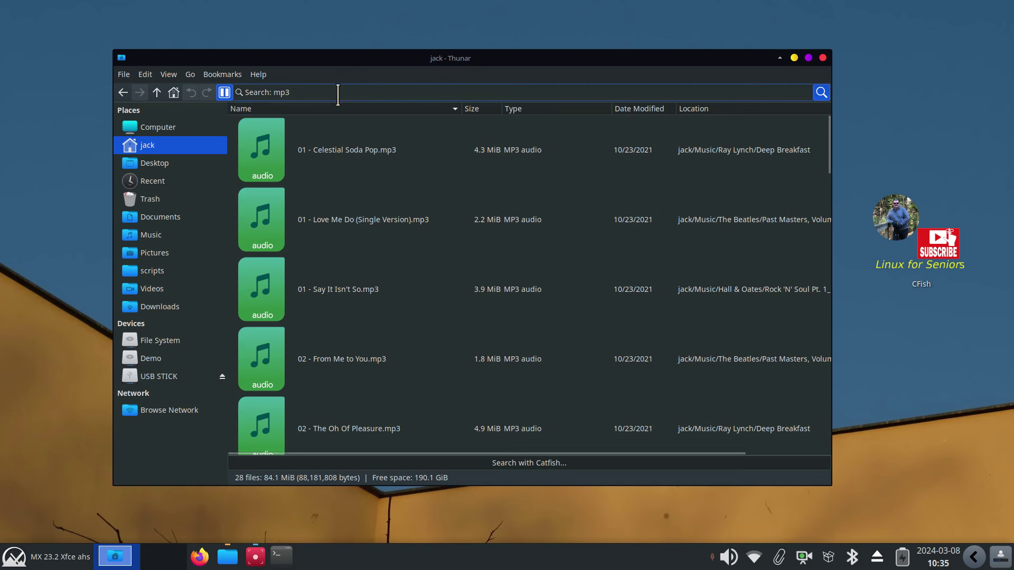
key(BackSpace)
key(BackSpace)
key(BackSpace)
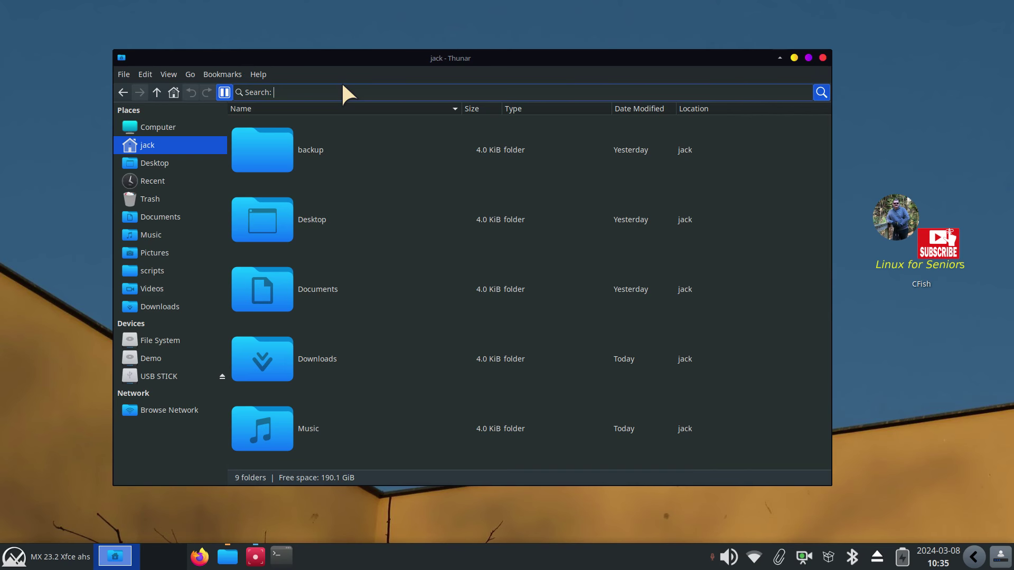
text(fat)
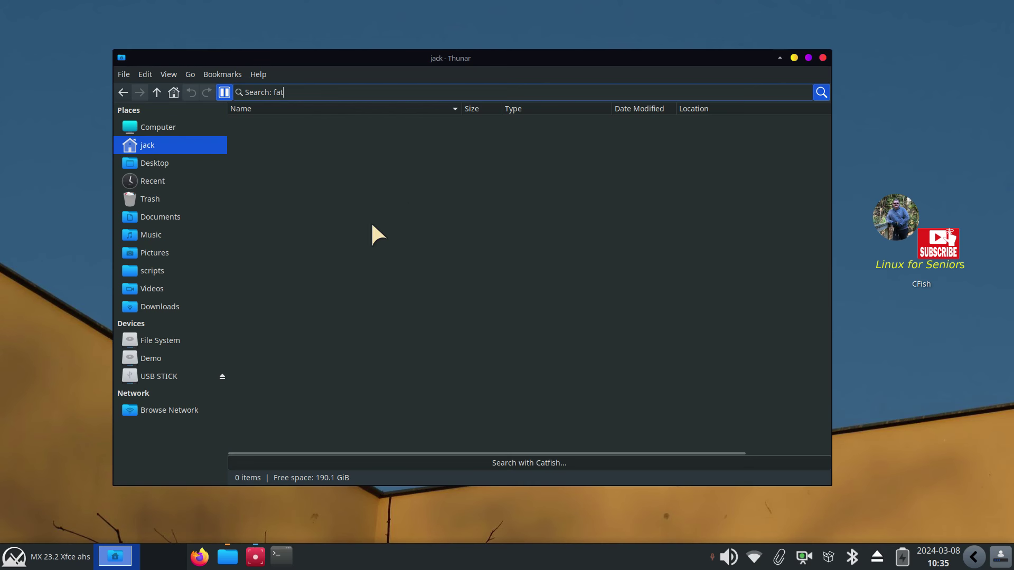
Close Thunar, launch Catfish from the CFish desktop icon, and move its window up-right
click(823, 57)
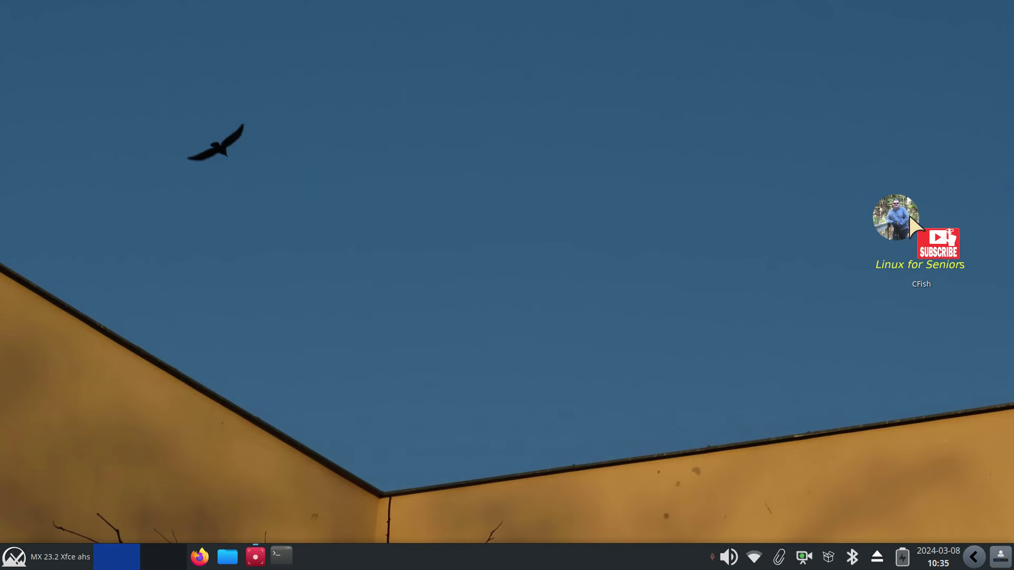
mouse_move(906, 216)
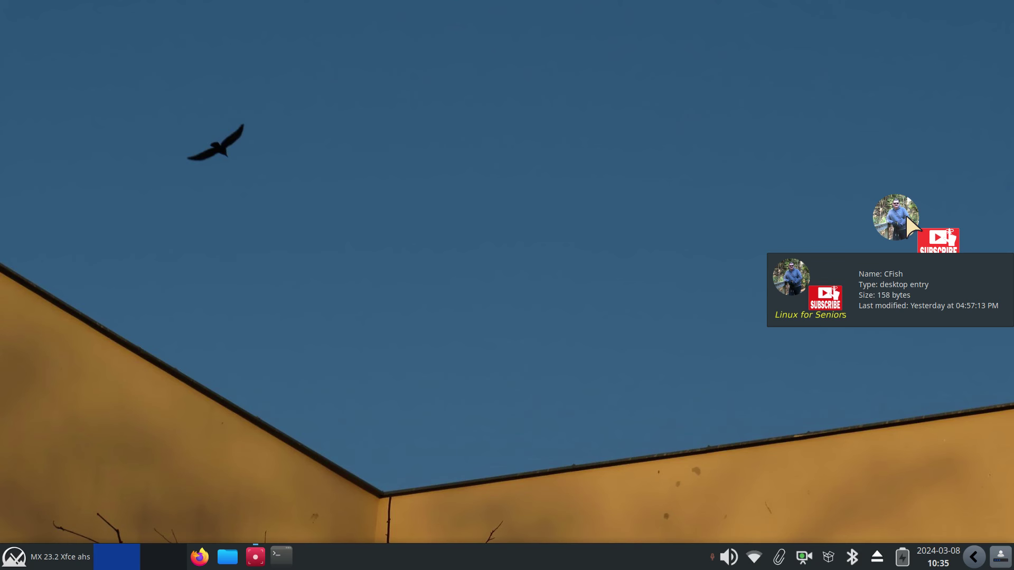
mouse_move(893, 266)
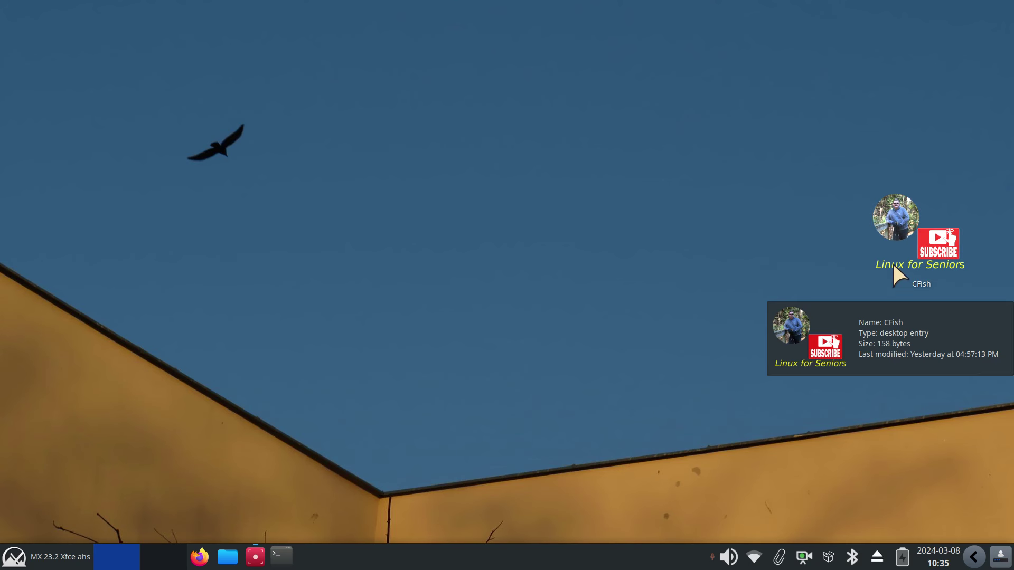
double_click(894, 217)
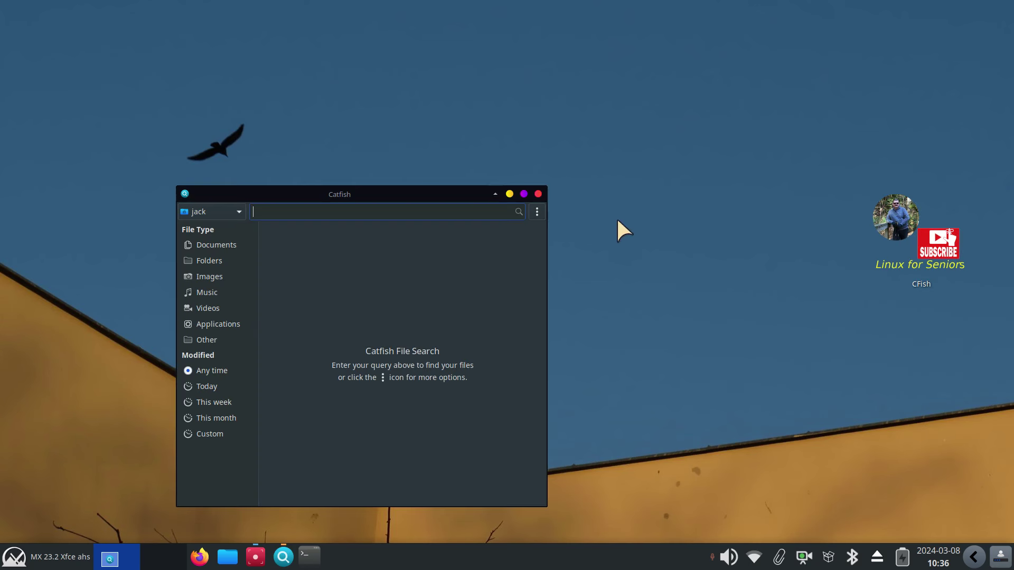
drag(413, 198, 504, 103)
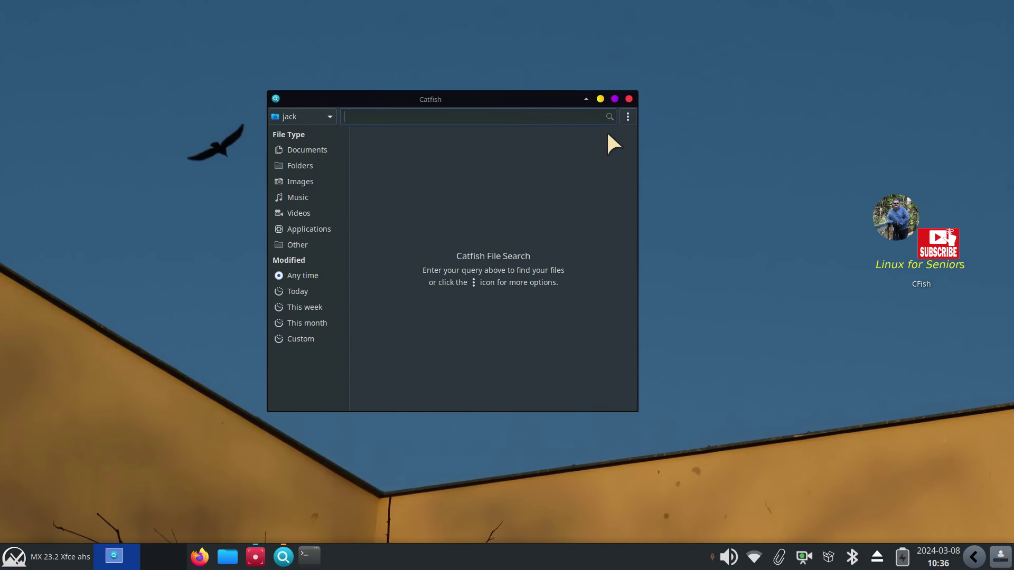
View Catfish's About information from the ⋮ menu, then close it
click(628, 112)
click(582, 251)
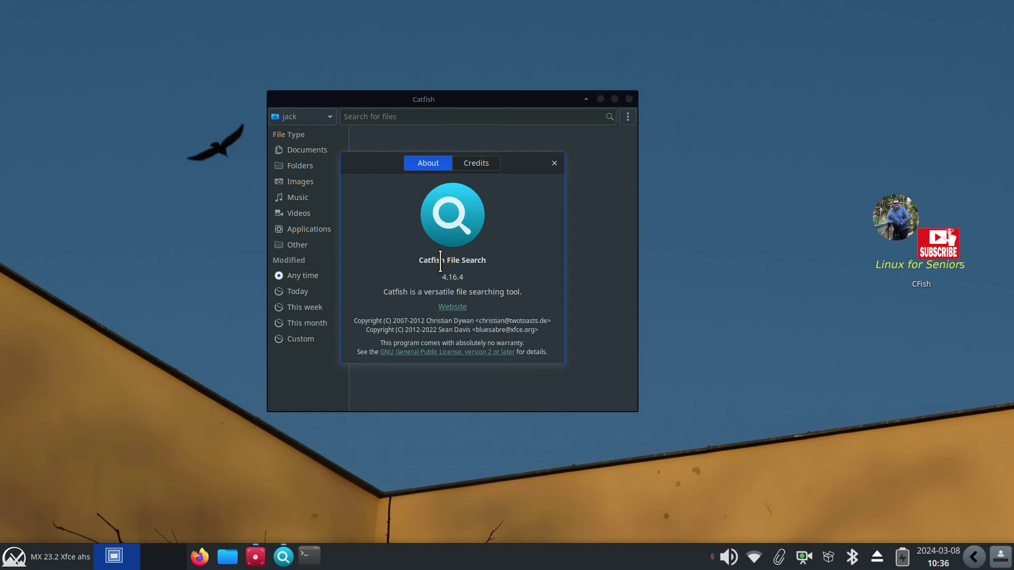
drag(446, 261, 487, 261)
click(554, 164)
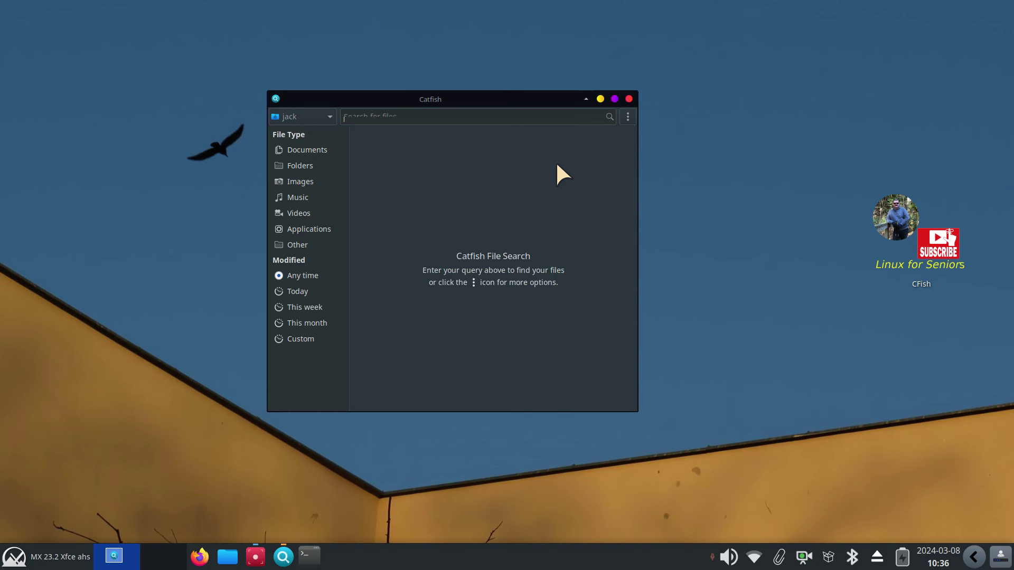
Search for 'fat', finding a.txt and cabbage.txt, and check the ⋮ menu options
text(fat)
key(Return)
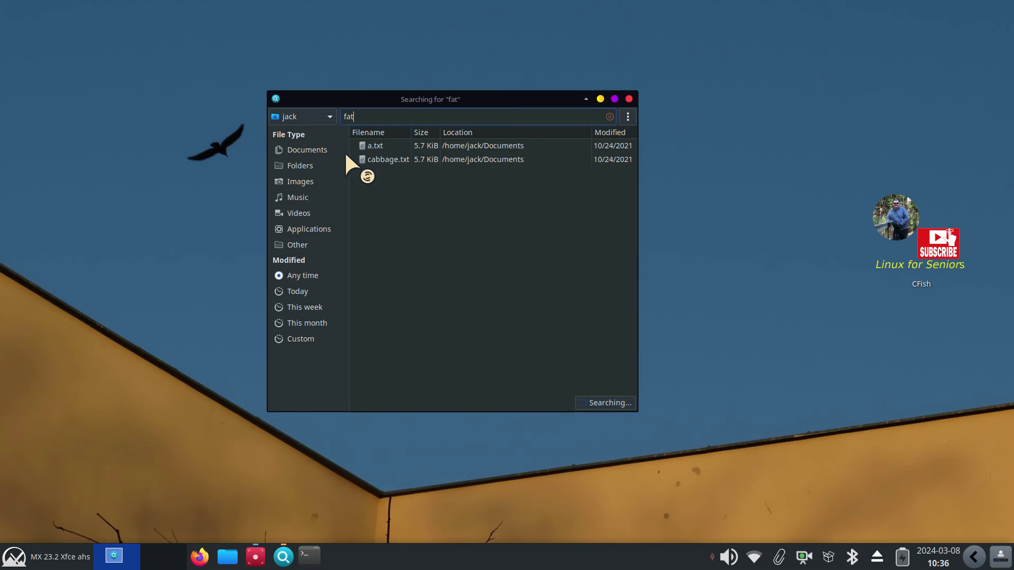
click(628, 115)
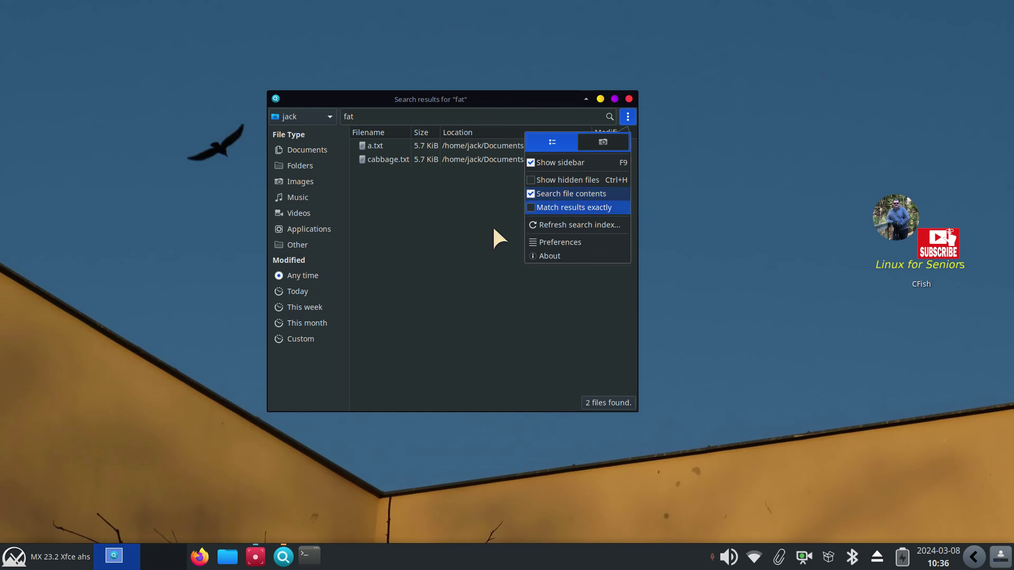
click(433, 216)
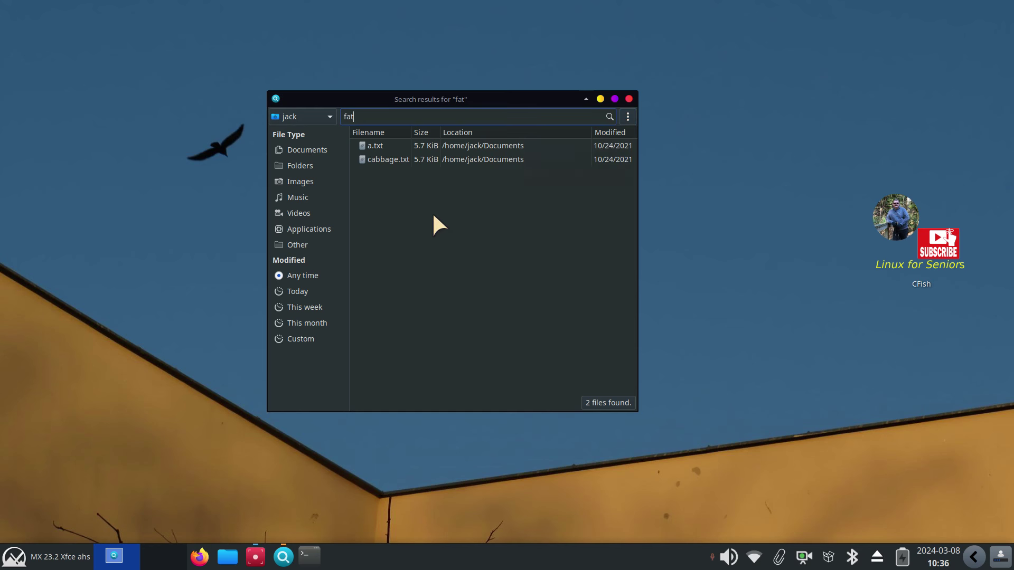
Open a.txt in FeatherPad, highlight the FAT BURNING SOUP heading, then close it
double_click(363, 143)
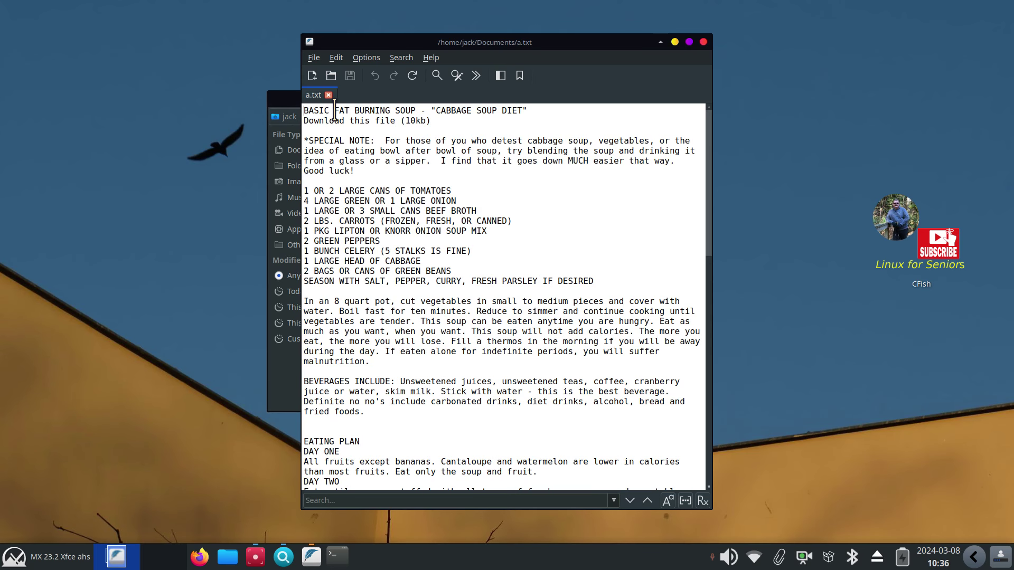
drag(334, 110, 422, 110)
drag(459, 42, 643, 51)
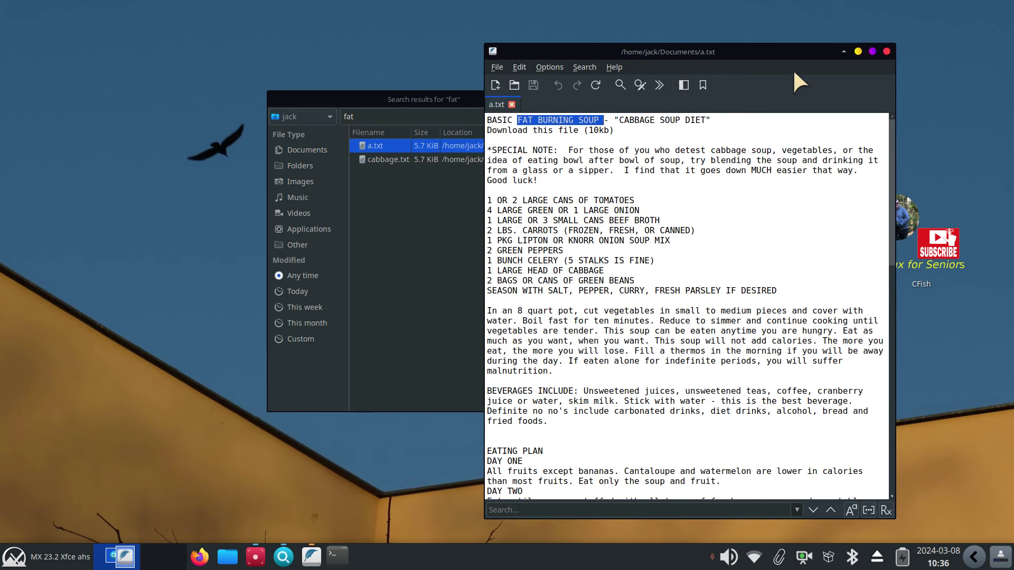
click(887, 51)
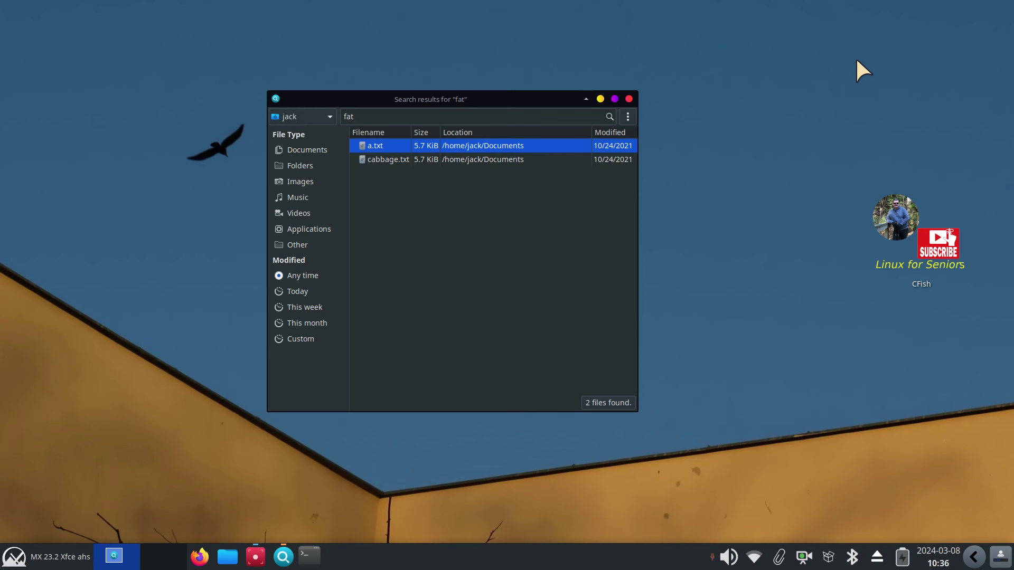
Open cabbage.txt in FeatherPad and highlight part of its first-line heading
double_click(372, 160)
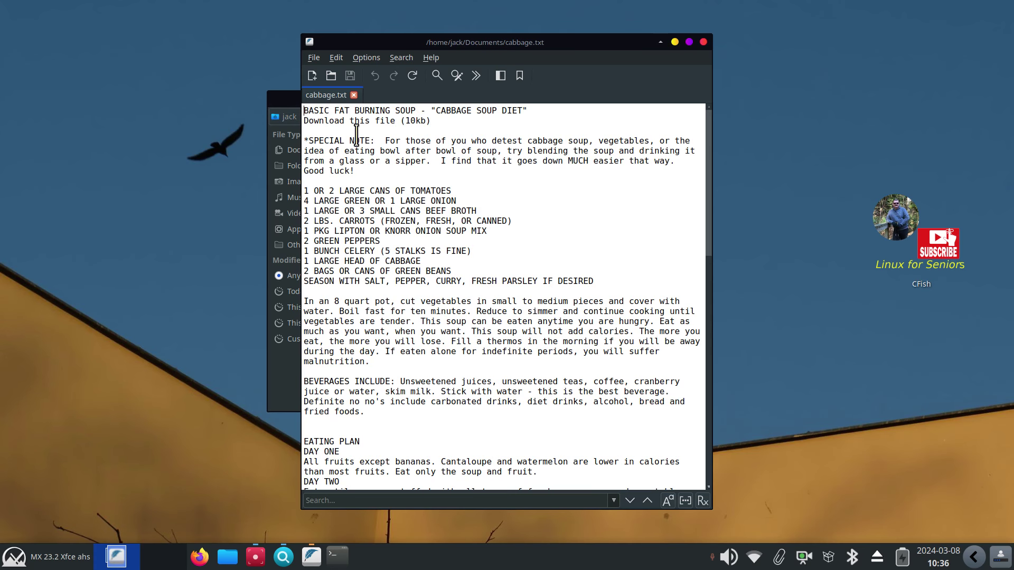
drag(334, 110, 435, 111)
click(460, 125)
Close FeatherPad, view Catfish's About box, then close Catfish
click(704, 42)
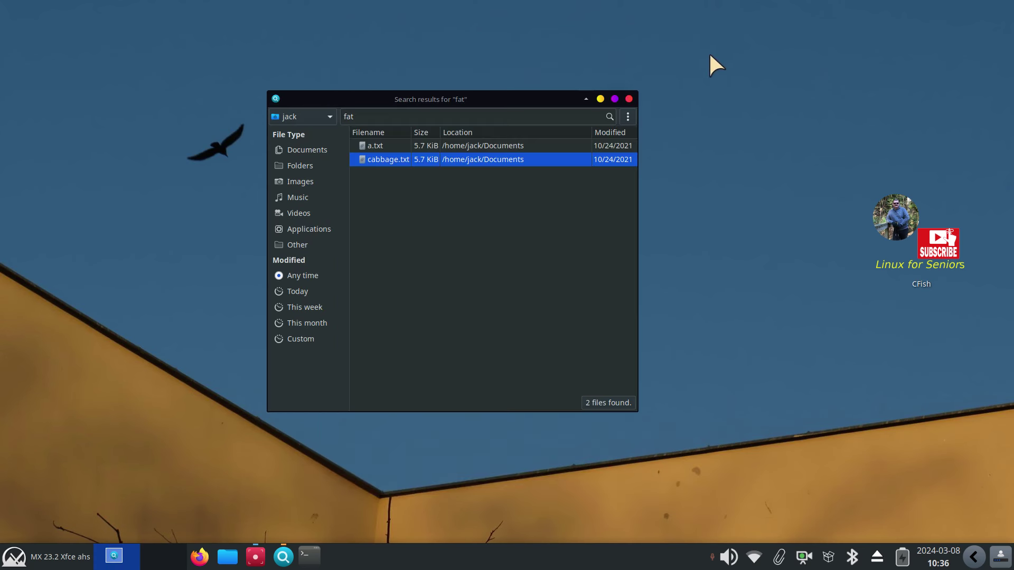
click(628, 116)
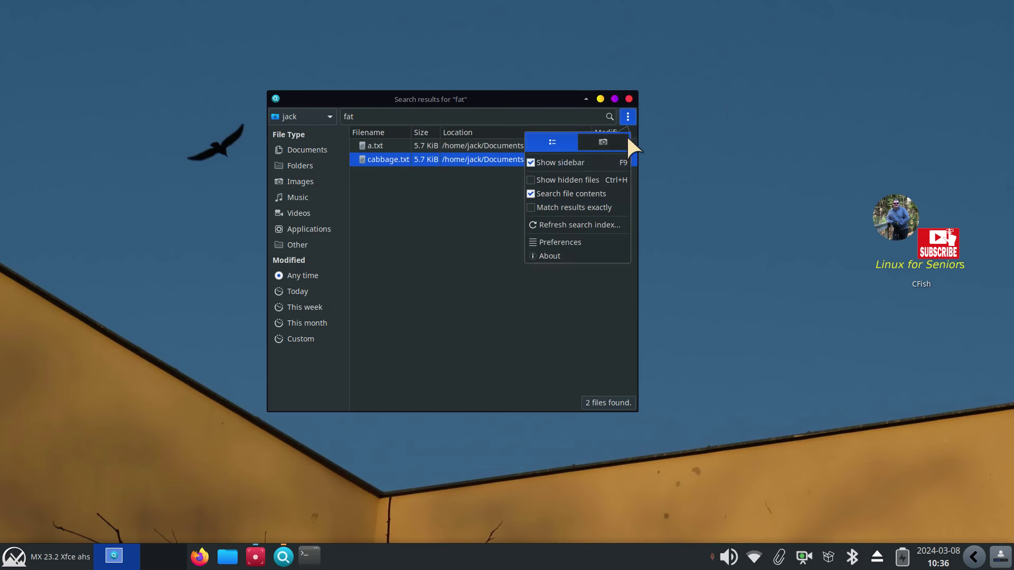
click(581, 260)
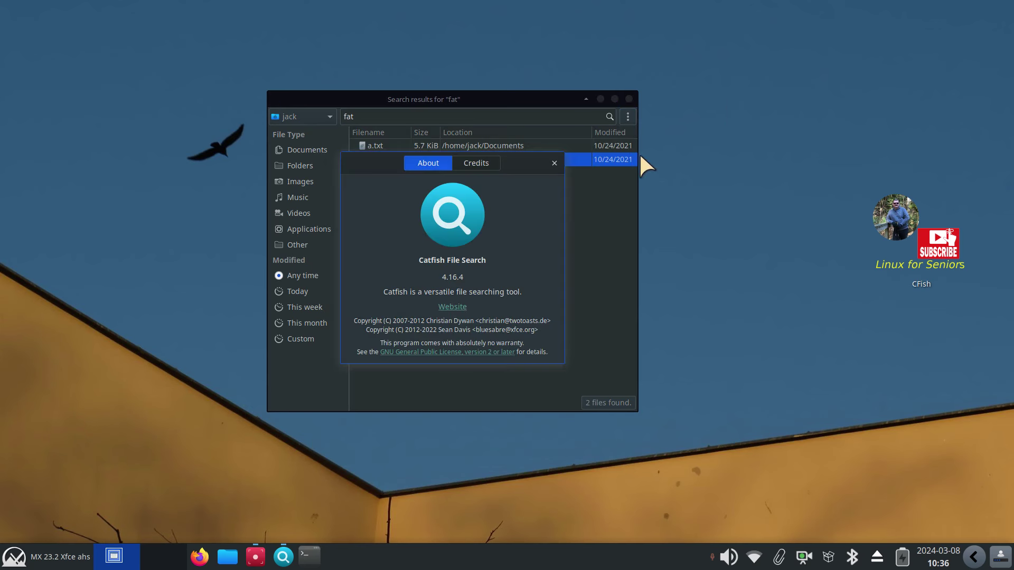
click(554, 163)
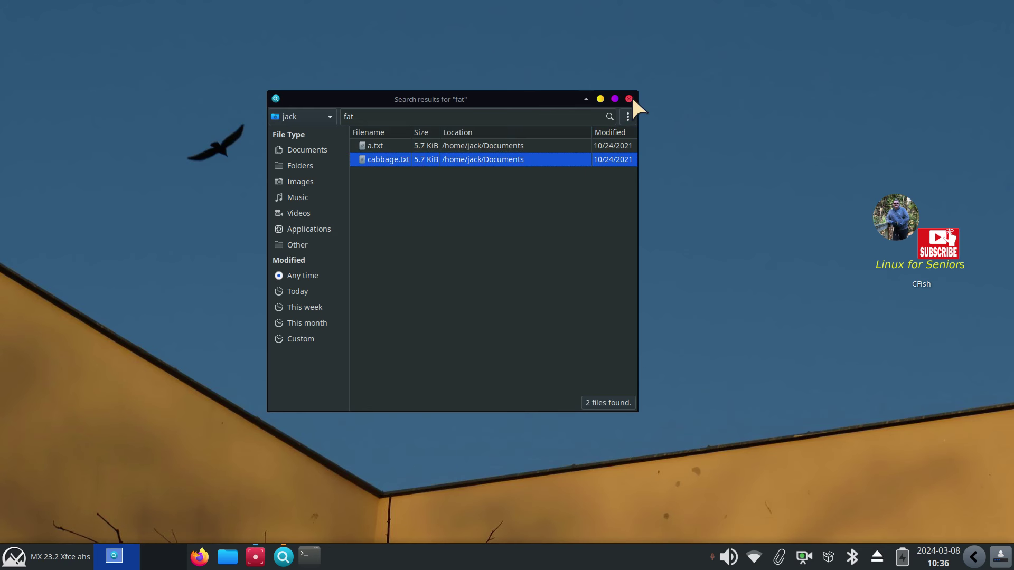
click(630, 99)
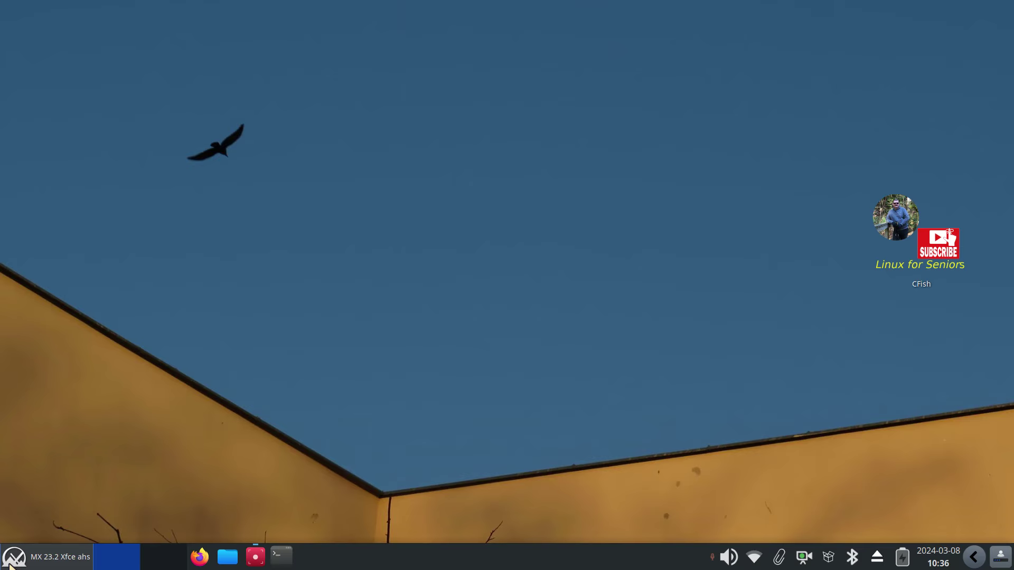
Relaunch Catfish File Search via the Whisker menu search 'cat', close it, and open Thunar at home
click(11, 561)
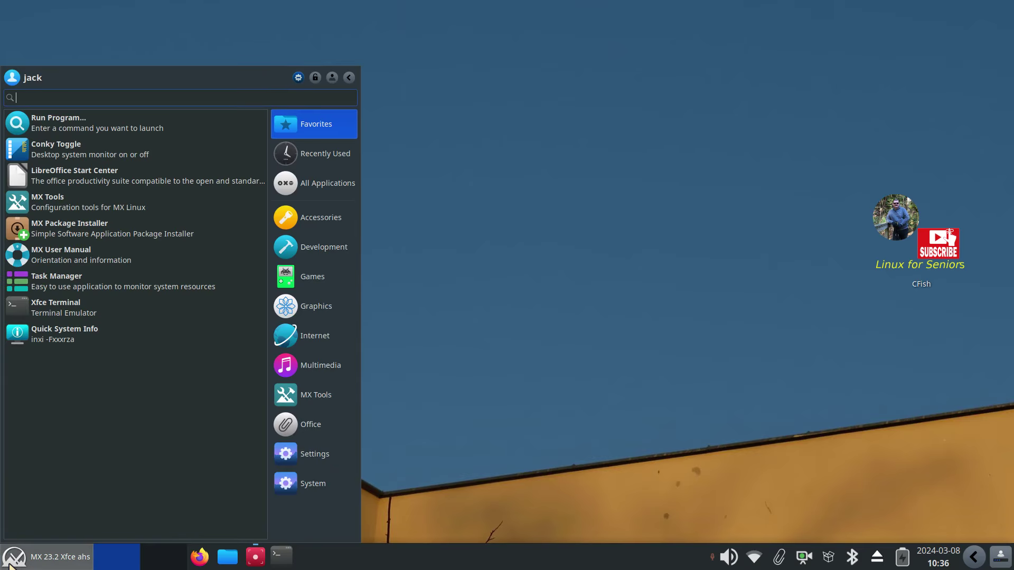
text(cat)
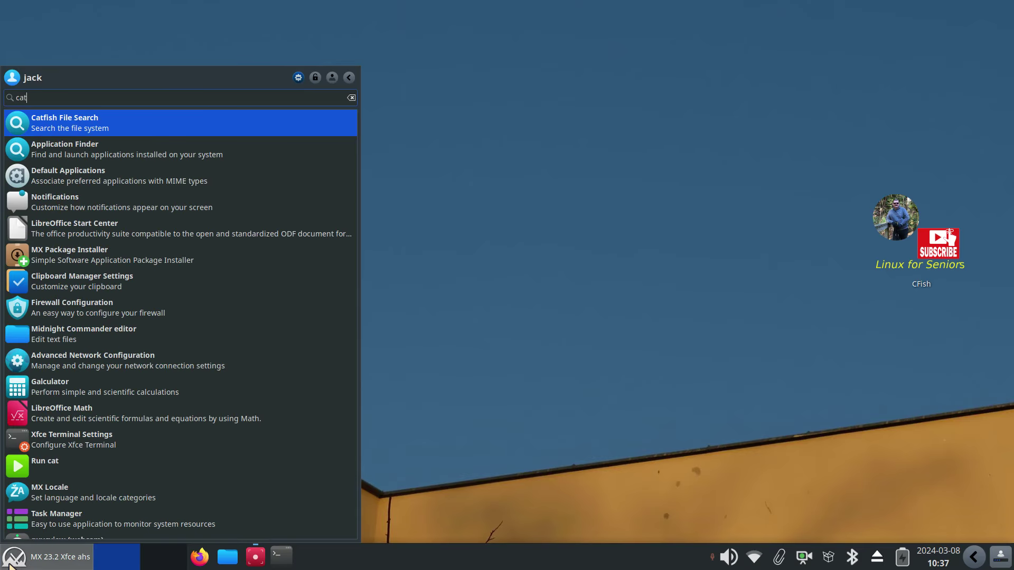
click(87, 128)
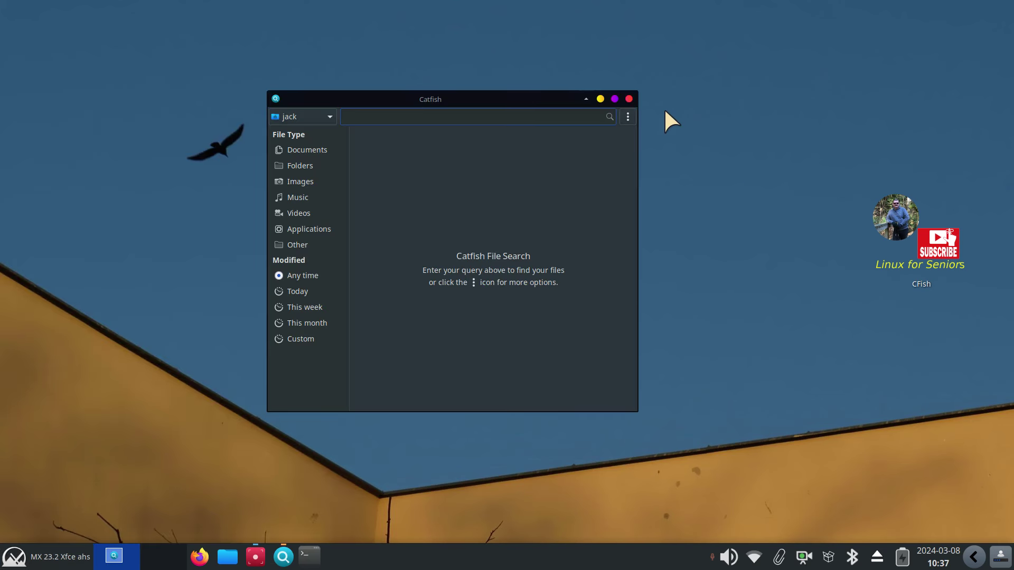
click(629, 99)
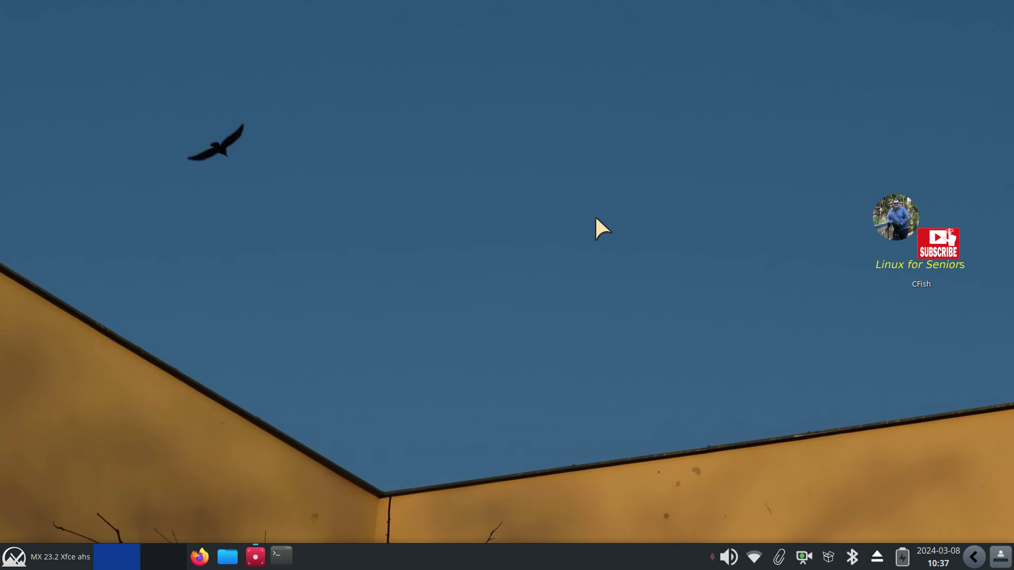
click(227, 557)
Open the 'Find files here' custom action for editing from Thunar's custom actions configuration
drag(261, 9, 417, 82)
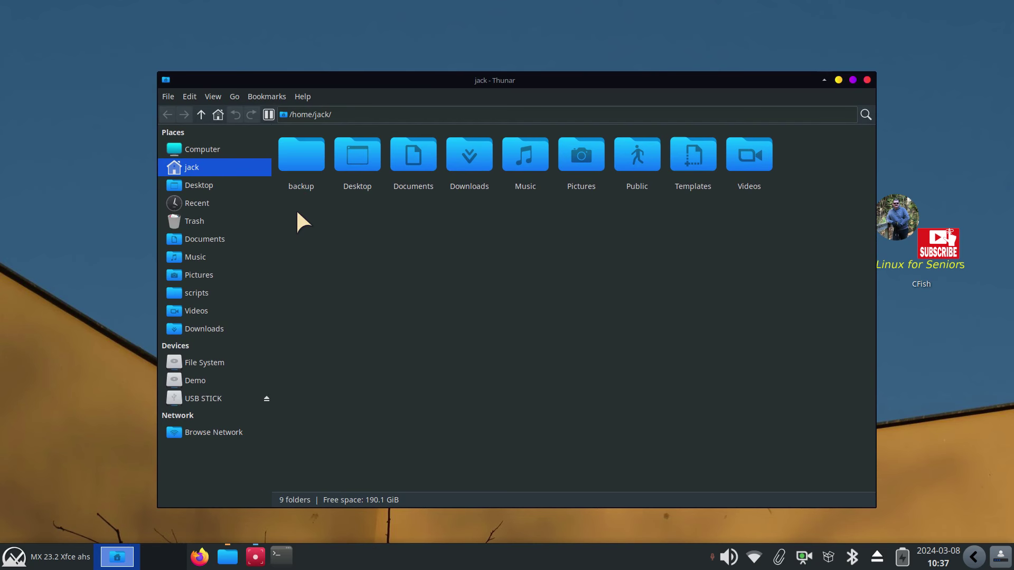
click(187, 95)
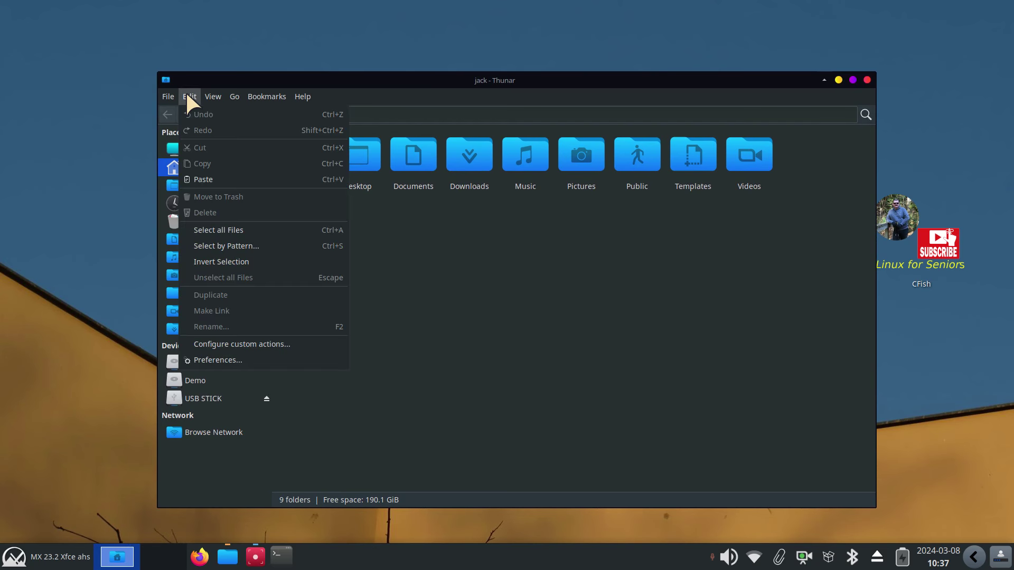
click(268, 344)
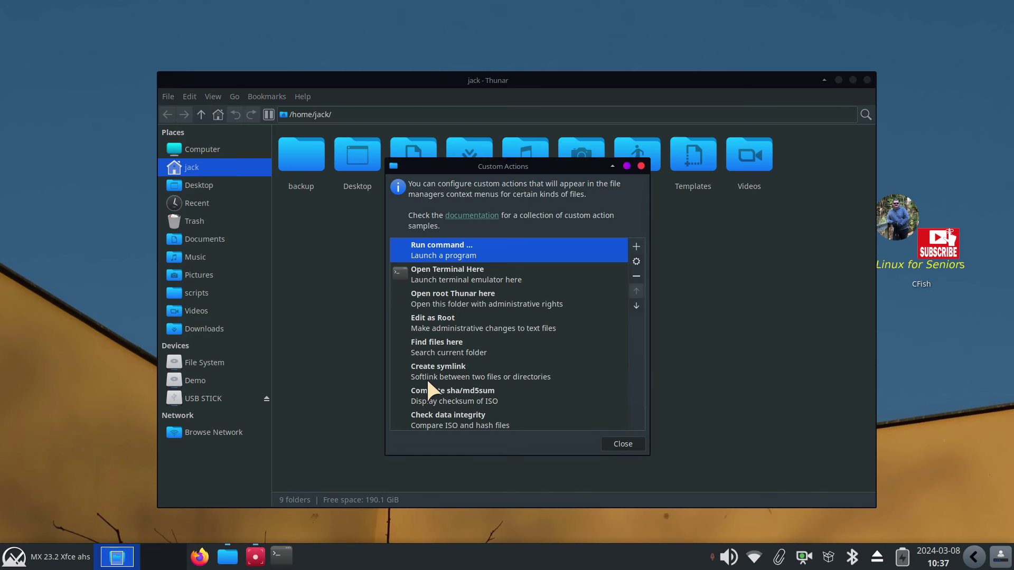
click(439, 348)
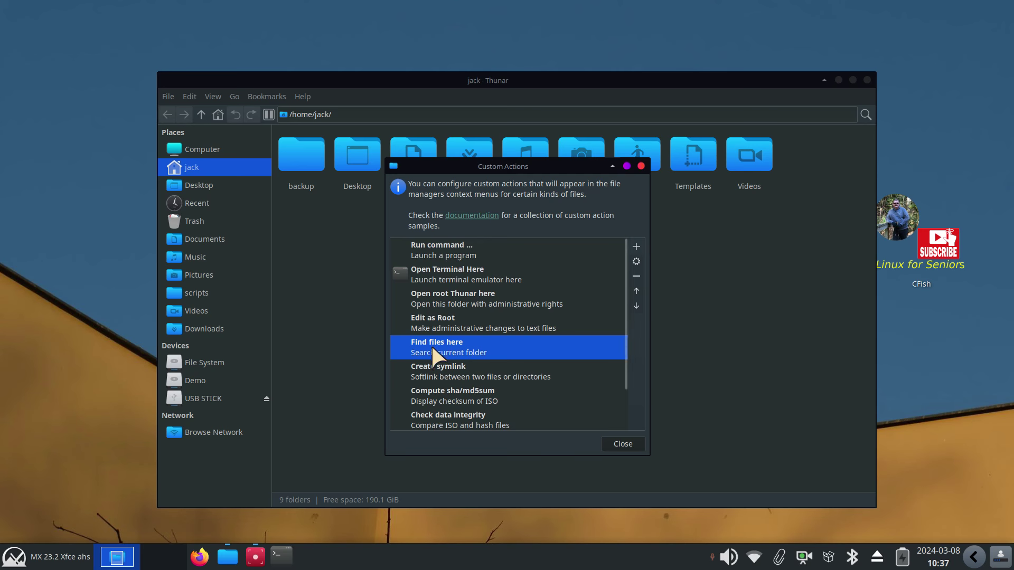
double_click(442, 343)
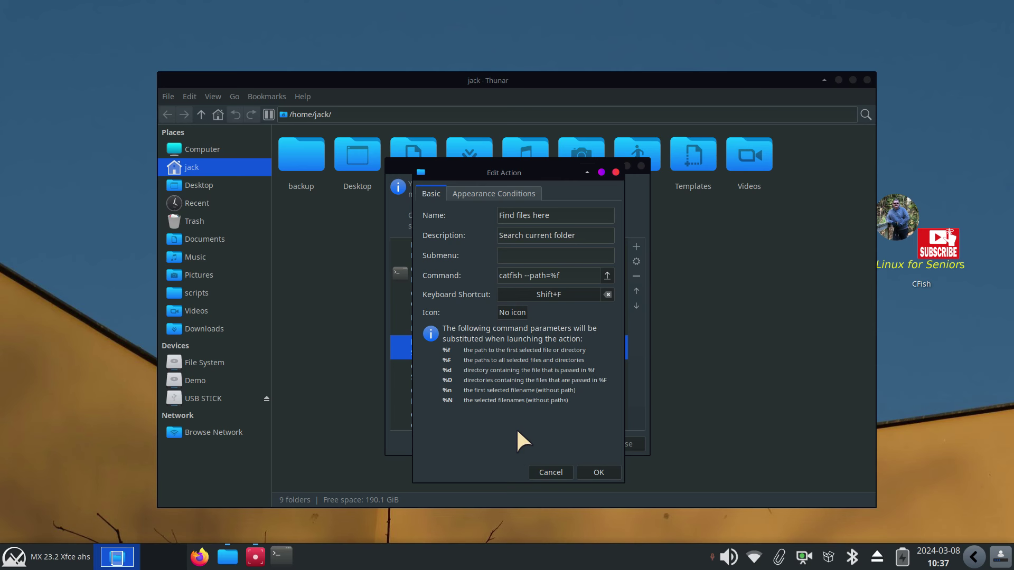
Assign Shift+F as the 'Find files here' shortcut and close both action dialogs
click(569, 294)
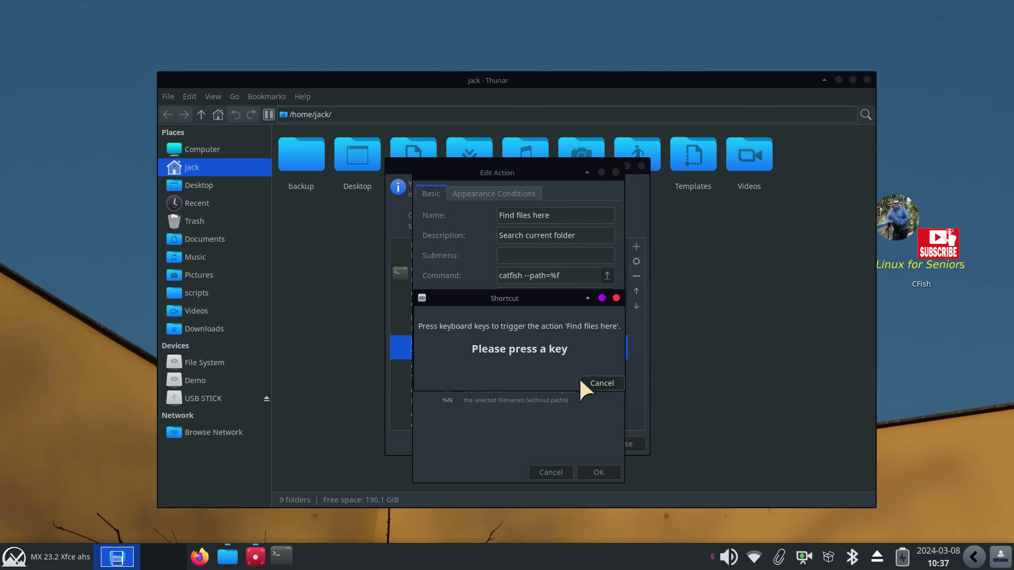
key(shift+f)
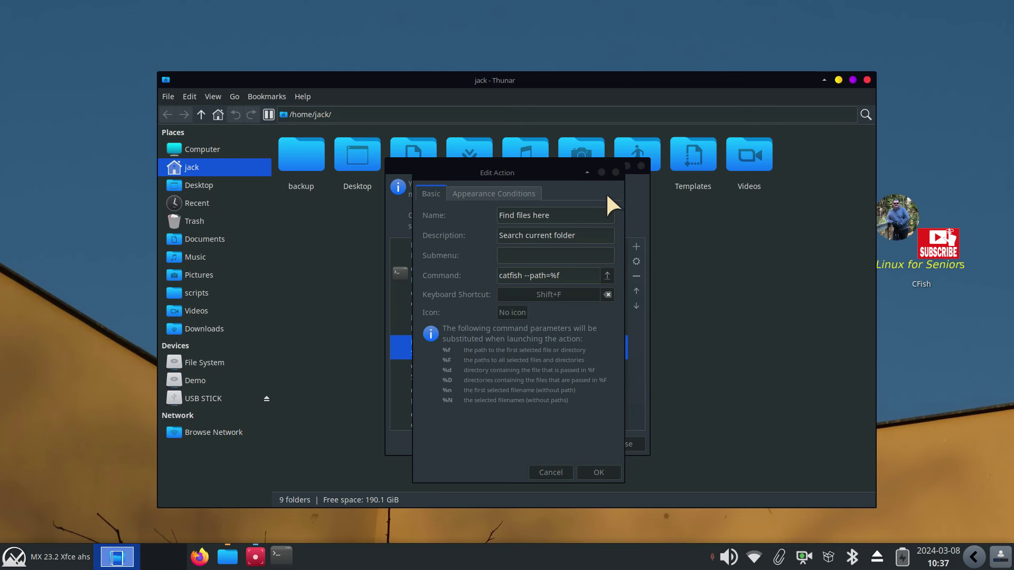
click(616, 173)
click(641, 166)
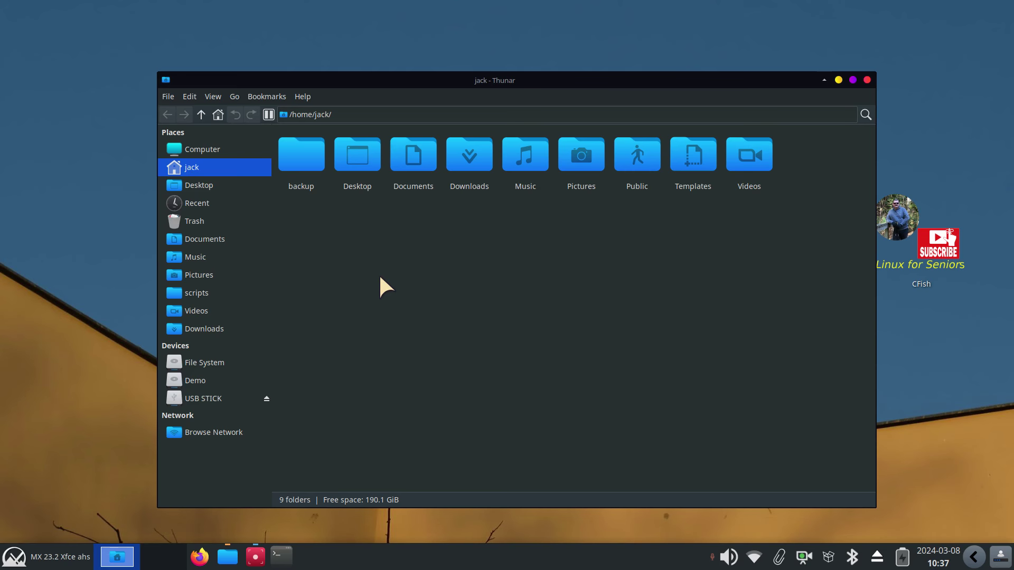
key(shift+f)
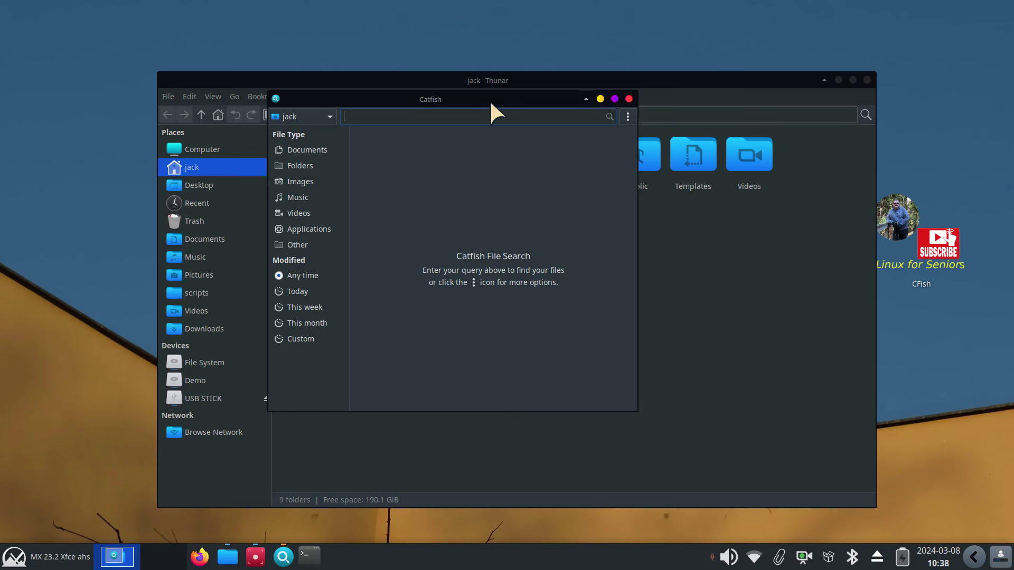
drag(489, 99, 499, 178)
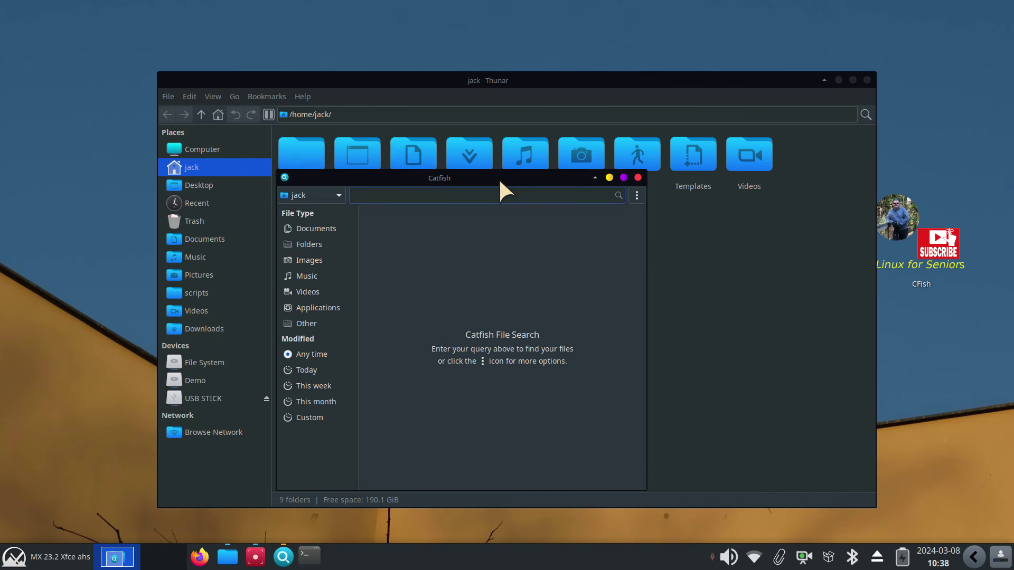
click(638, 178)
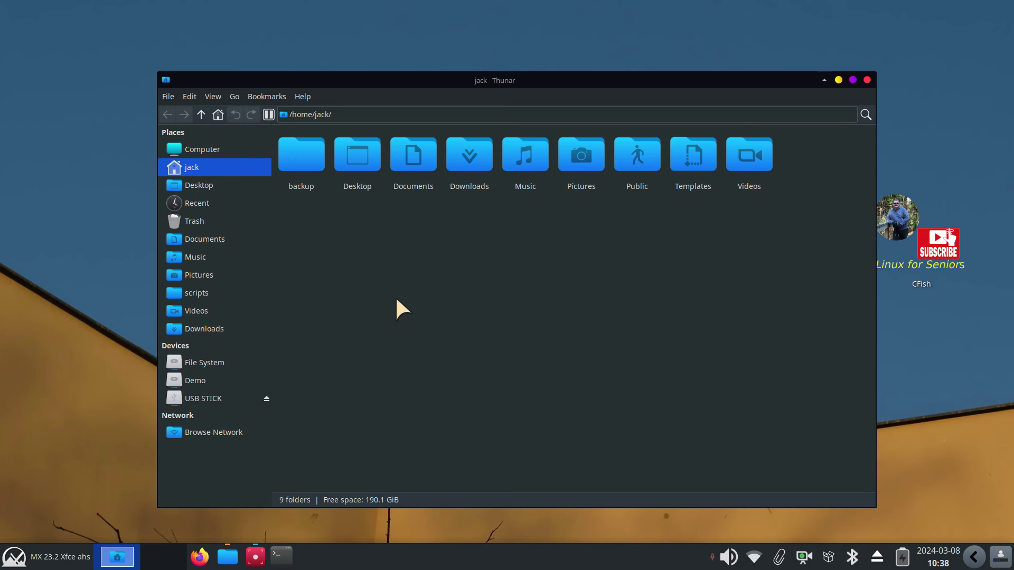
Open the Pictures folder from the sidebar and scroll through its thumbnails
click(199, 275)
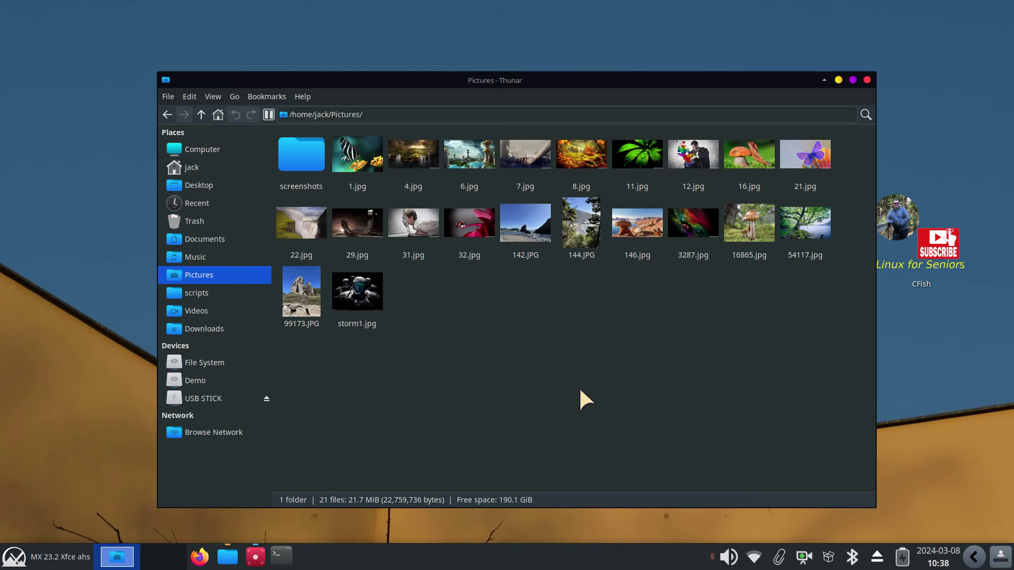
scroll(615, 409, up, 2)
scroll(617, 408, down, 2)
Look through the Edit menu, select everything in Pictures with Ctrl+A, then clear the selection
click(190, 96)
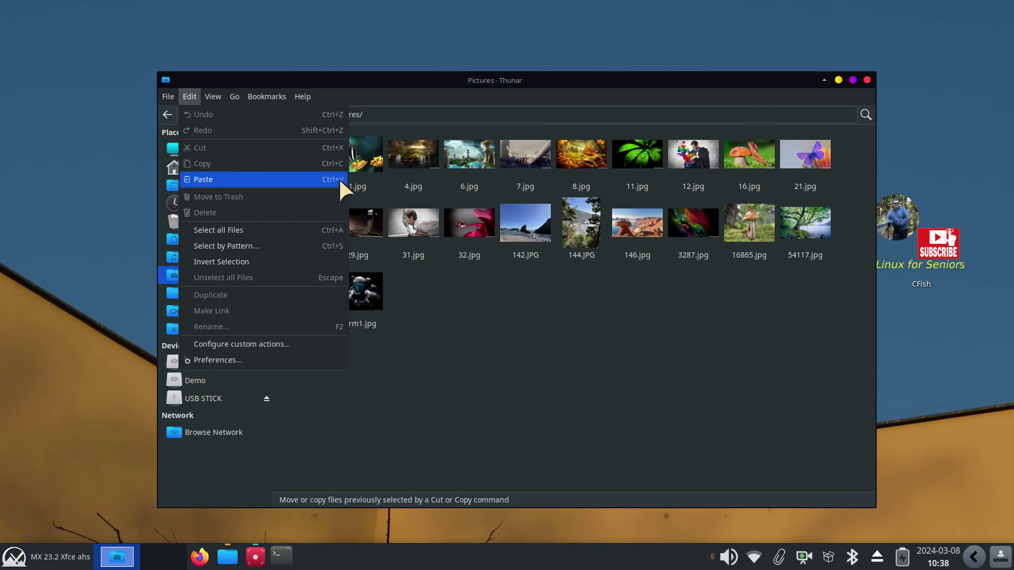
click(461, 338)
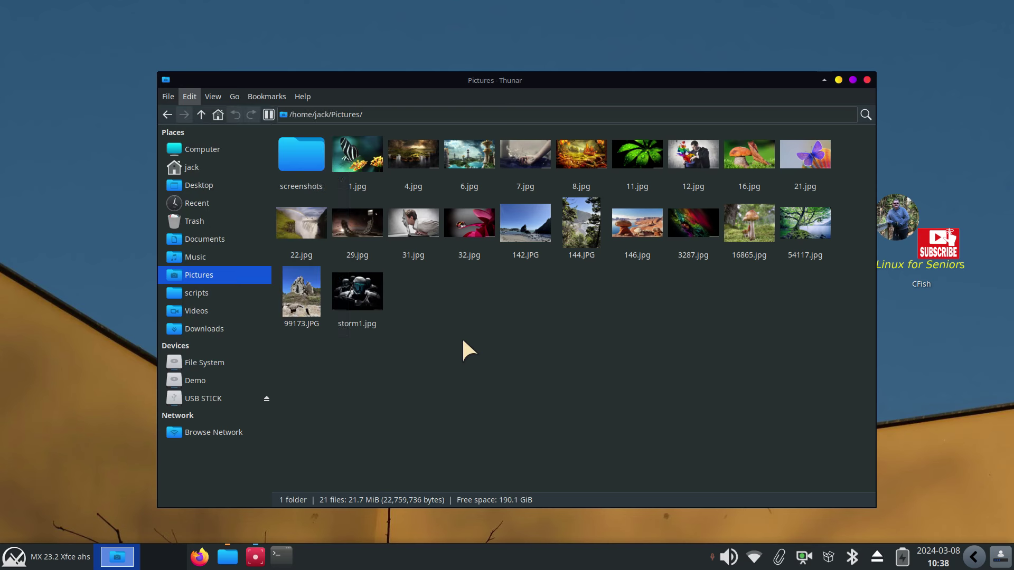
key(ctrl+a)
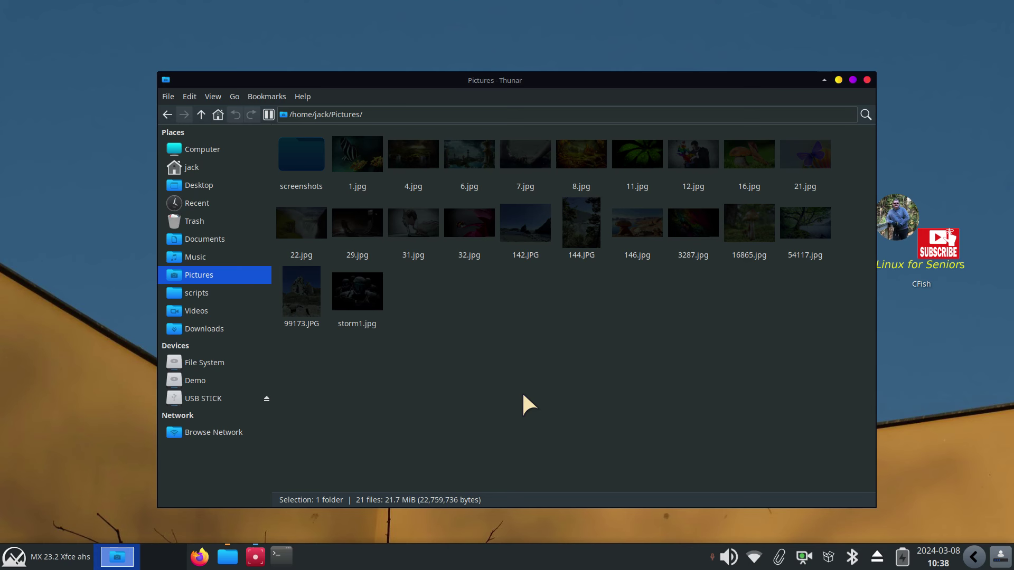
click(523, 369)
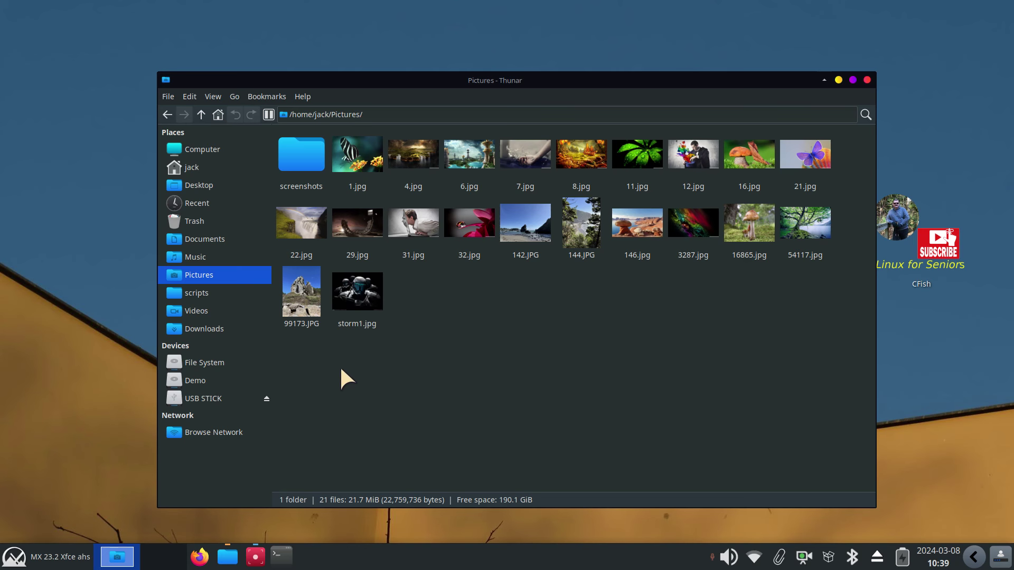
drag(351, 374, 515, 239)
drag(514, 346, 541, 134)
click(514, 369)
drag(849, 221, 757, 231)
drag(483, 222, 451, 228)
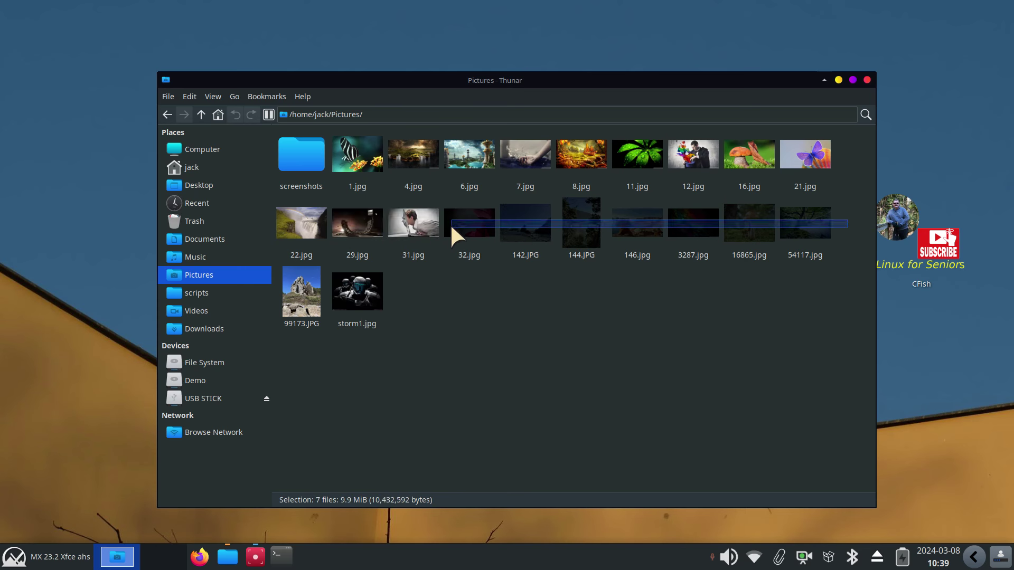
drag(450, 223, 450, 223)
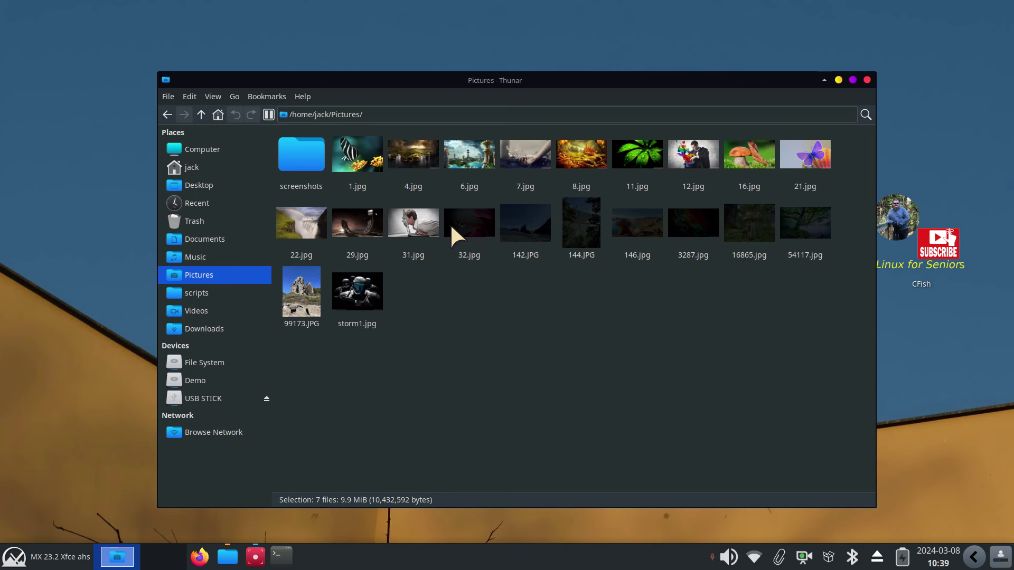
ctrl+click(481, 145)
ctrl+click(592, 147)
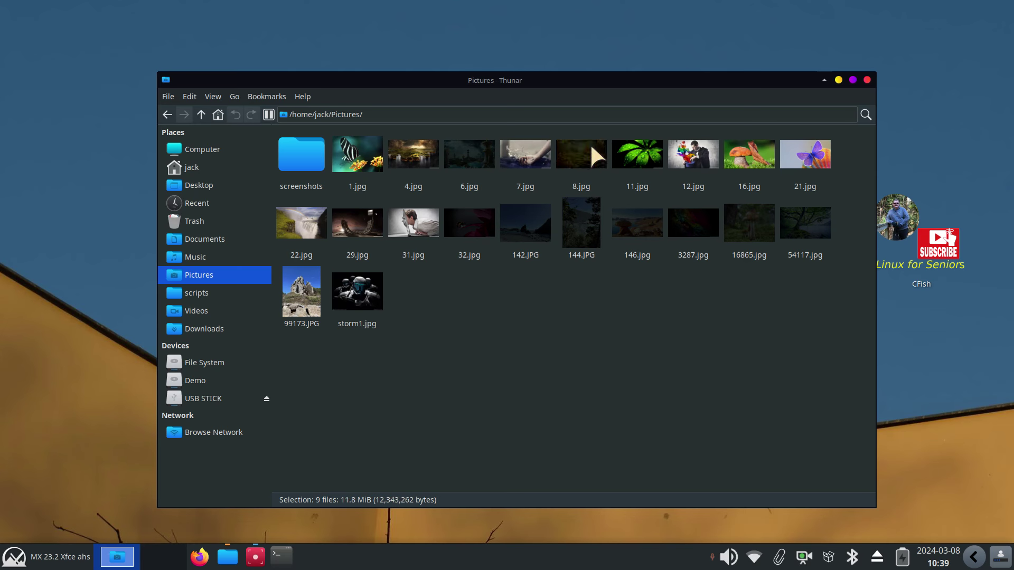
ctrl+click(634, 147)
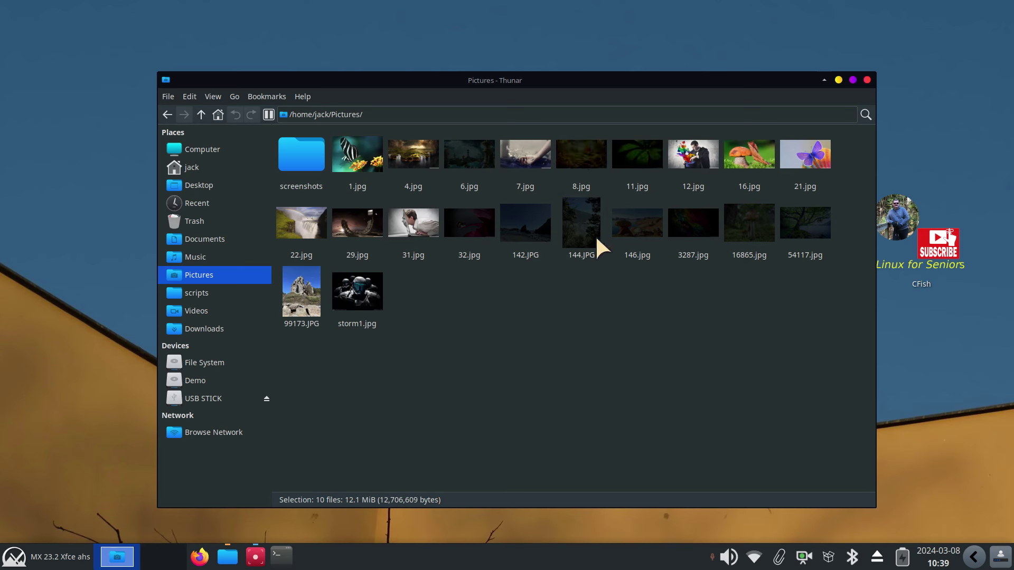
right_click(526, 214)
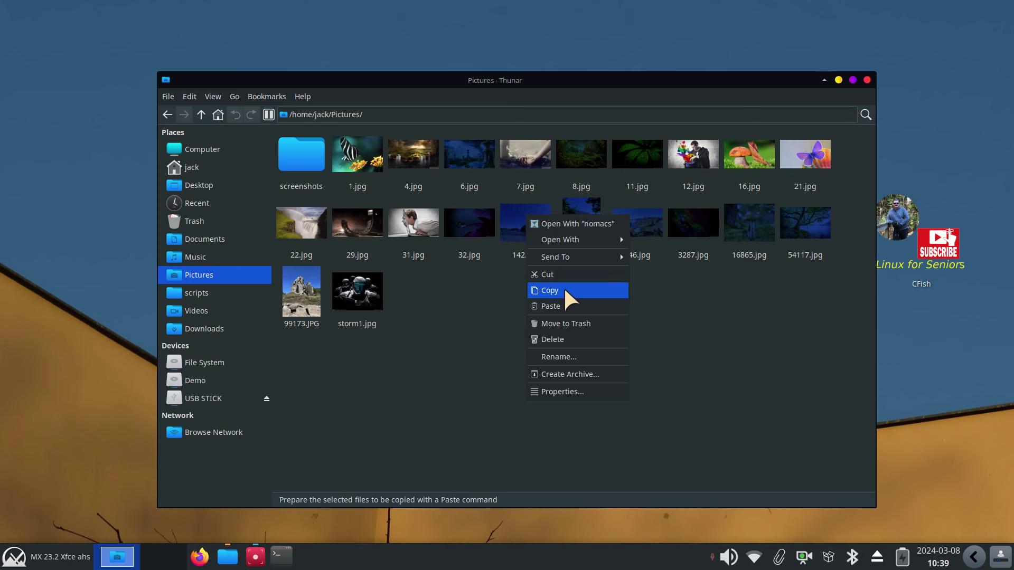
click(411, 335)
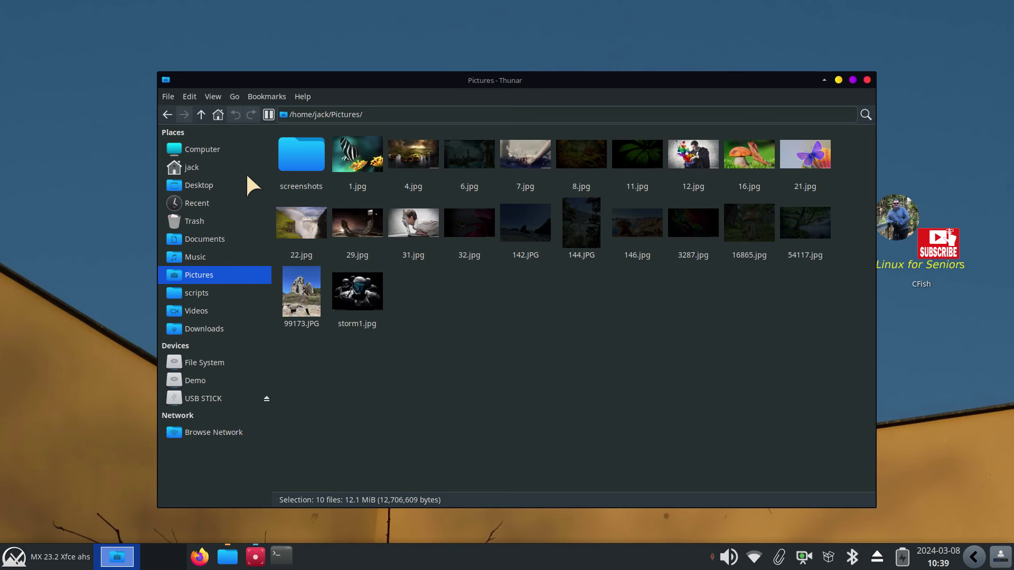
ctrl+click(297, 147)
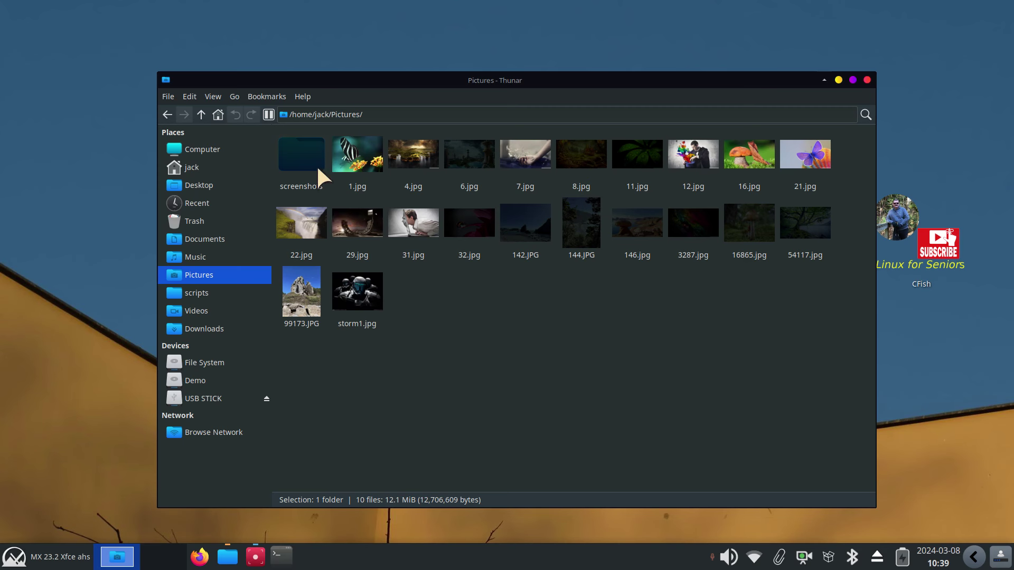
click(420, 303)
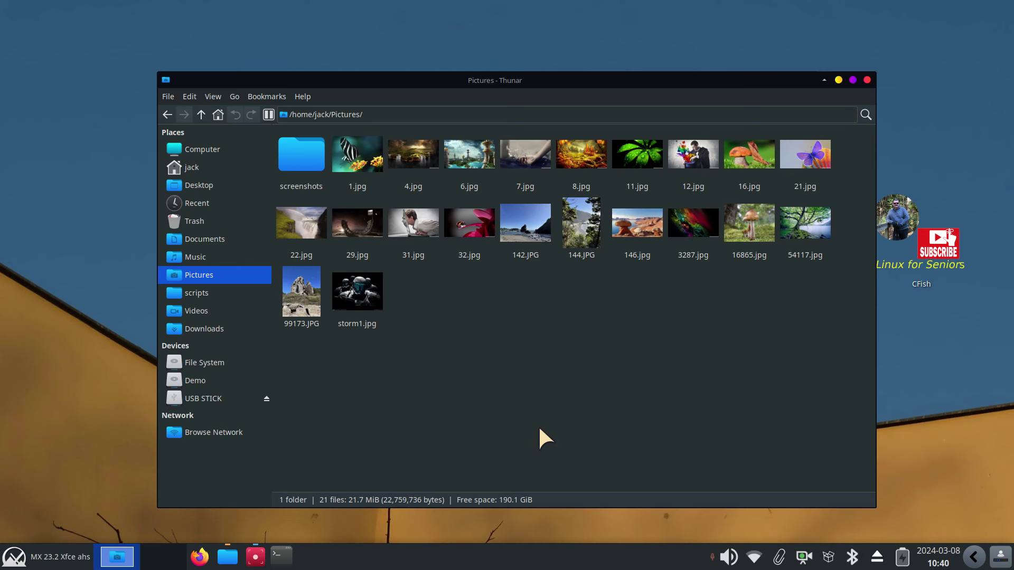
scroll(540, 429, up, 2)
scroll(539, 429, down, 3)
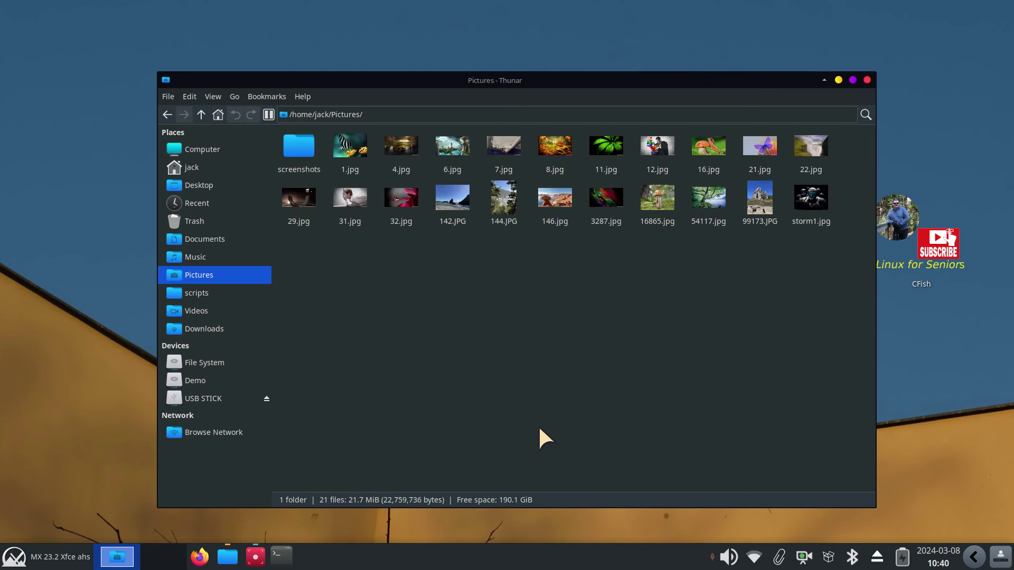
scroll(538, 430, up, 1)
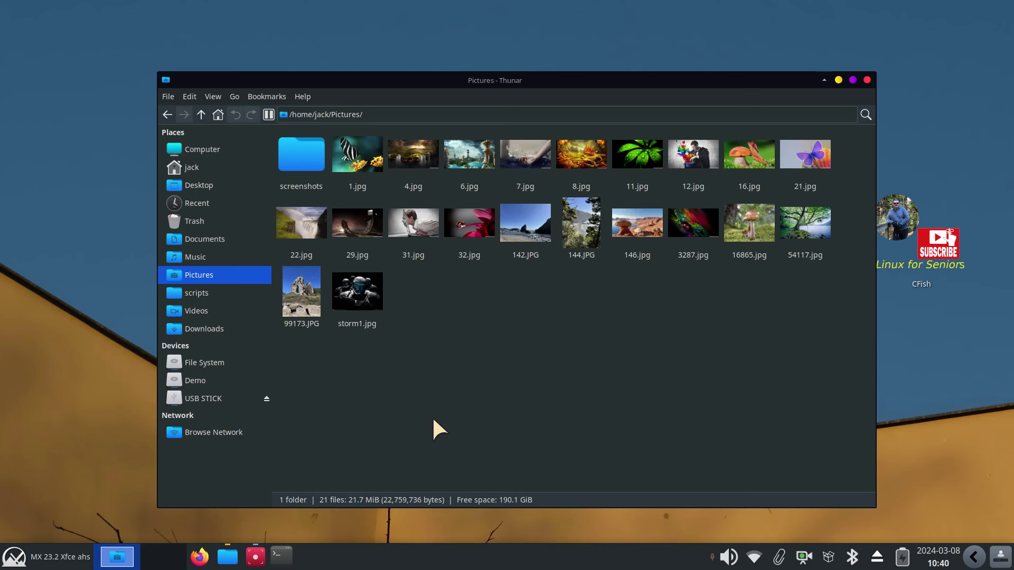
drag(702, 395, 716, 128)
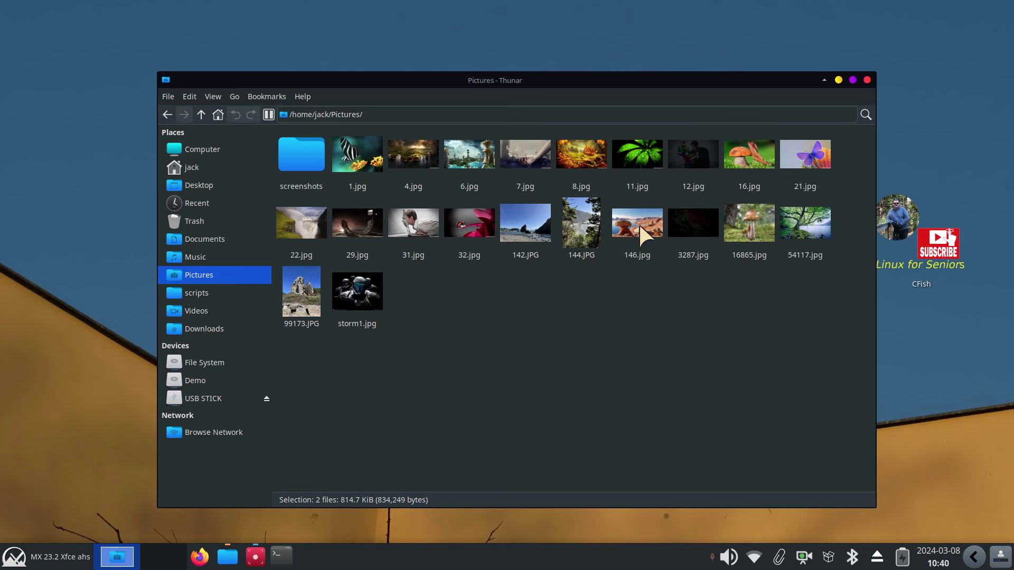
drag(511, 359, 527, 132)
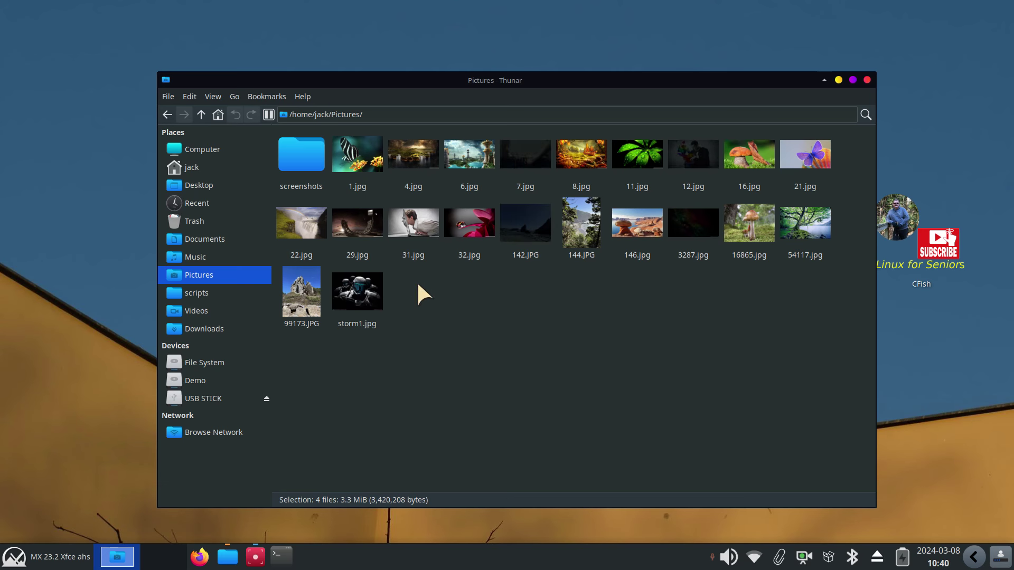
drag(417, 284, 435, 125)
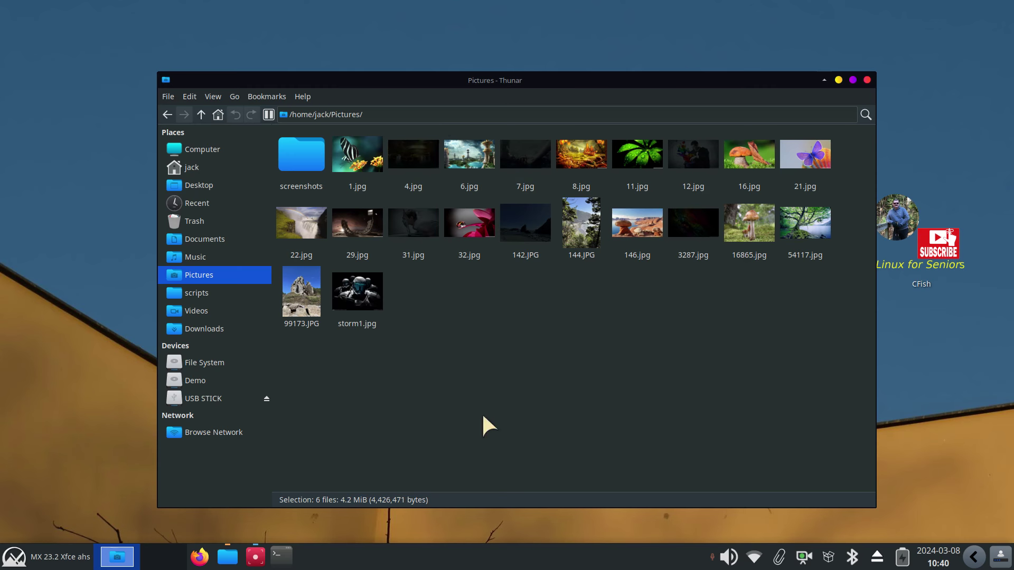
click(483, 417)
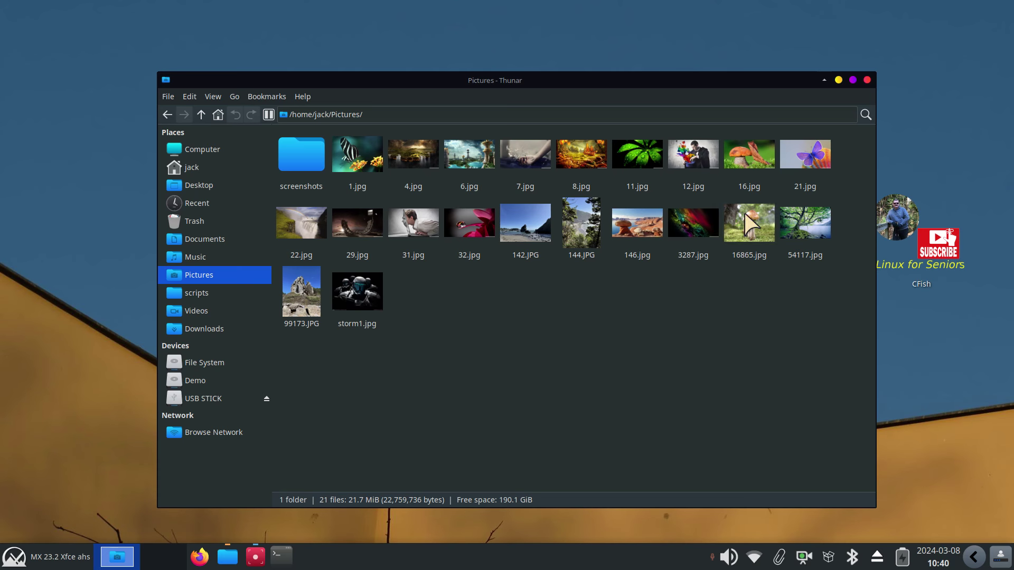
Split the view into two panes: Documents on the left, the Demo drive on the right
click(269, 113)
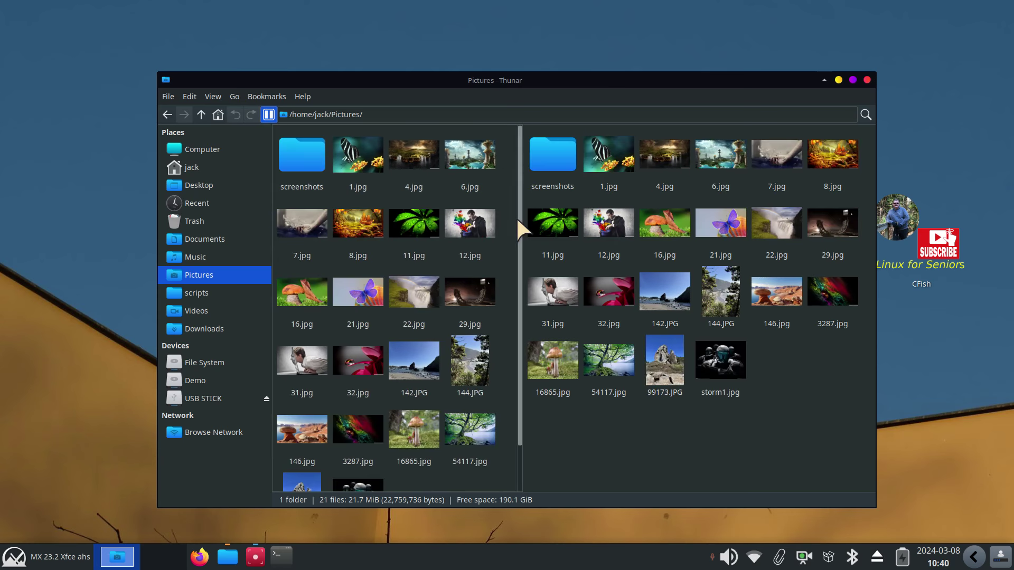
drag(516, 219, 547, 232)
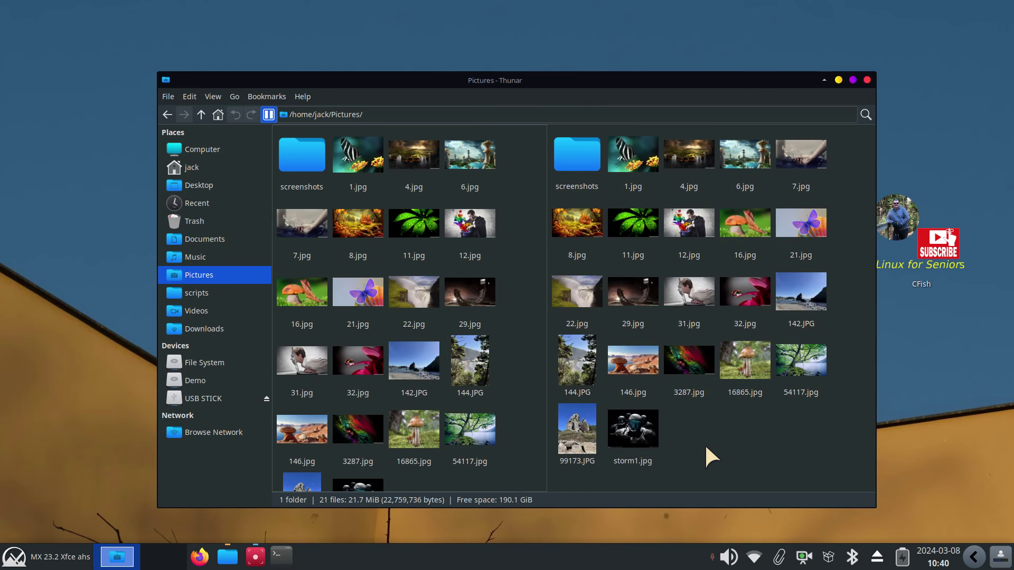
click(218, 398)
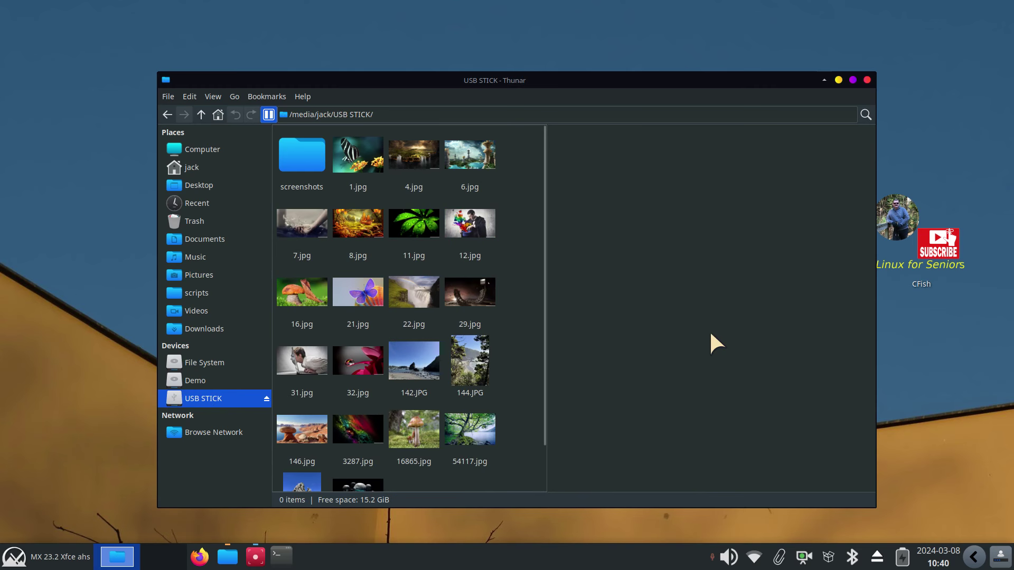
click(222, 379)
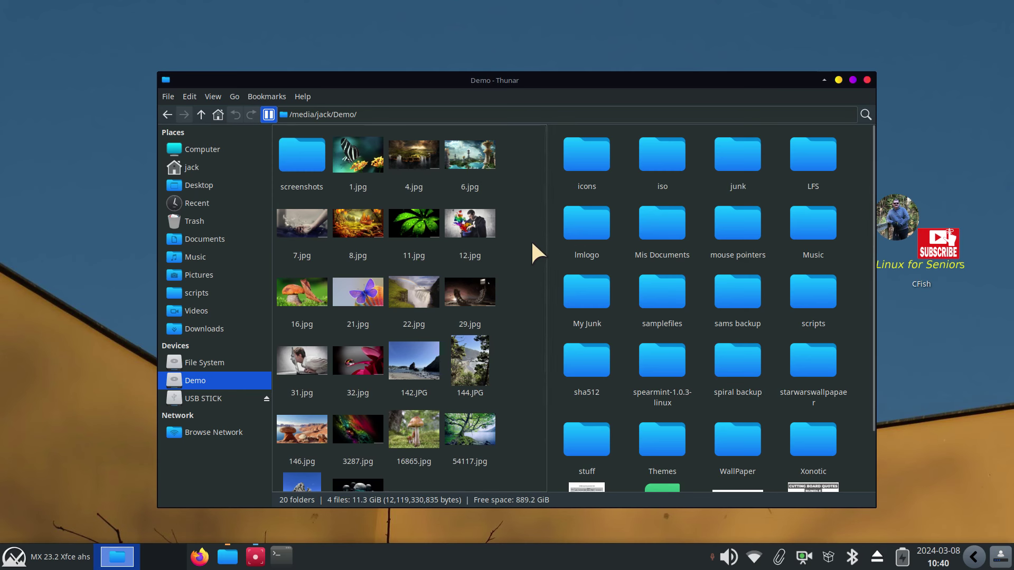
click(505, 247)
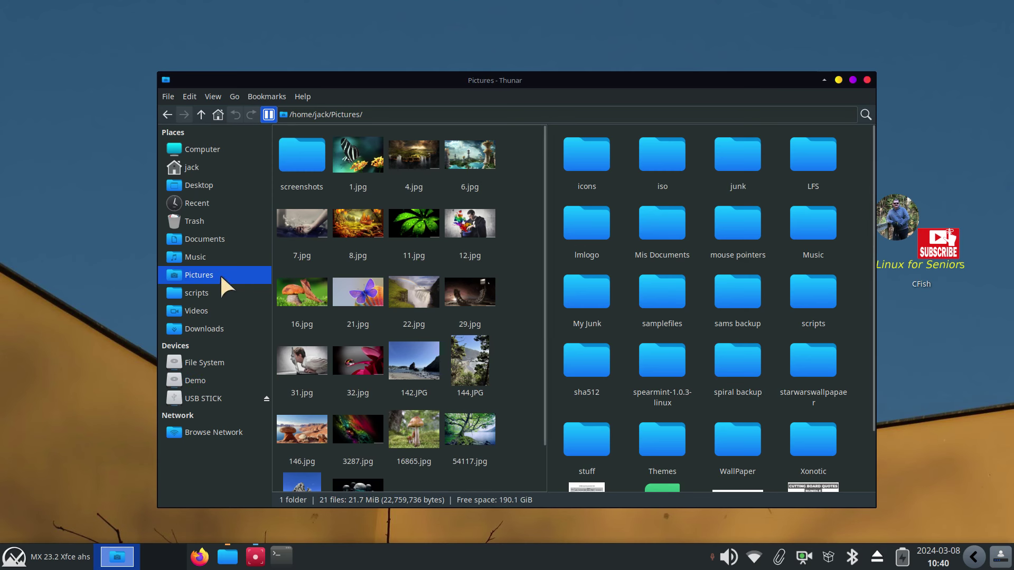
click(211, 235)
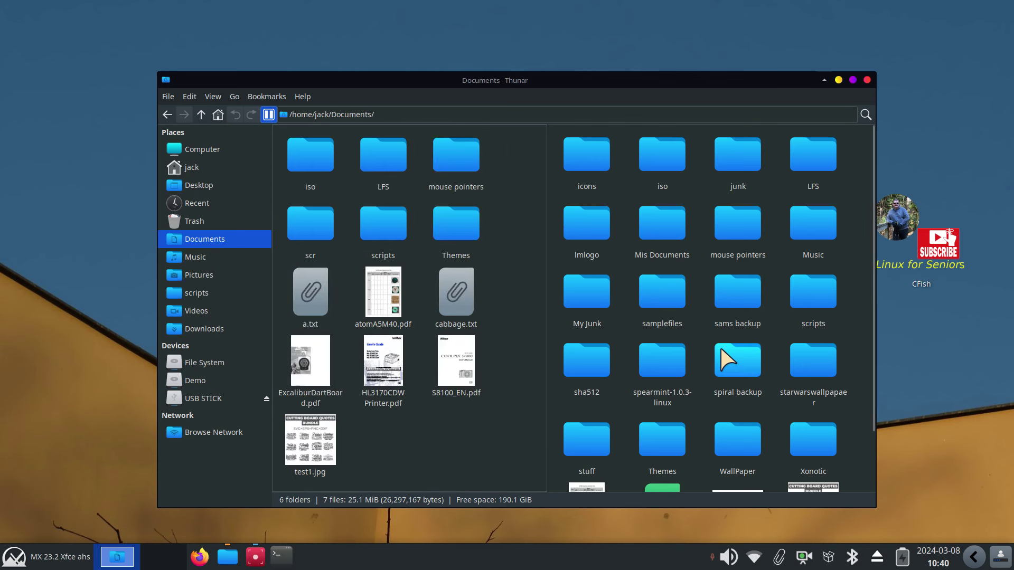
Call up the View menu, dismiss it, then bring it up again
click(212, 96)
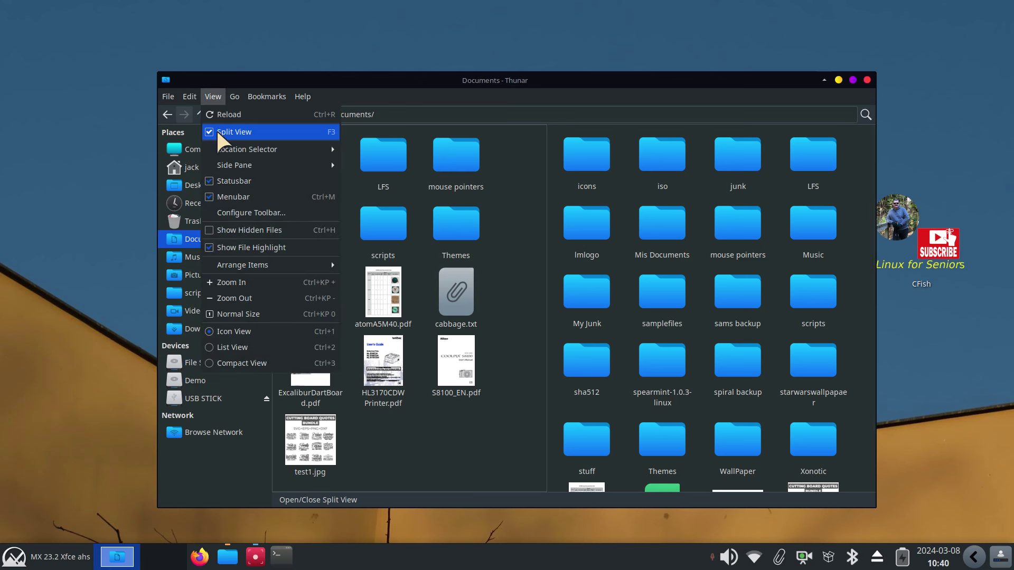
click(402, 95)
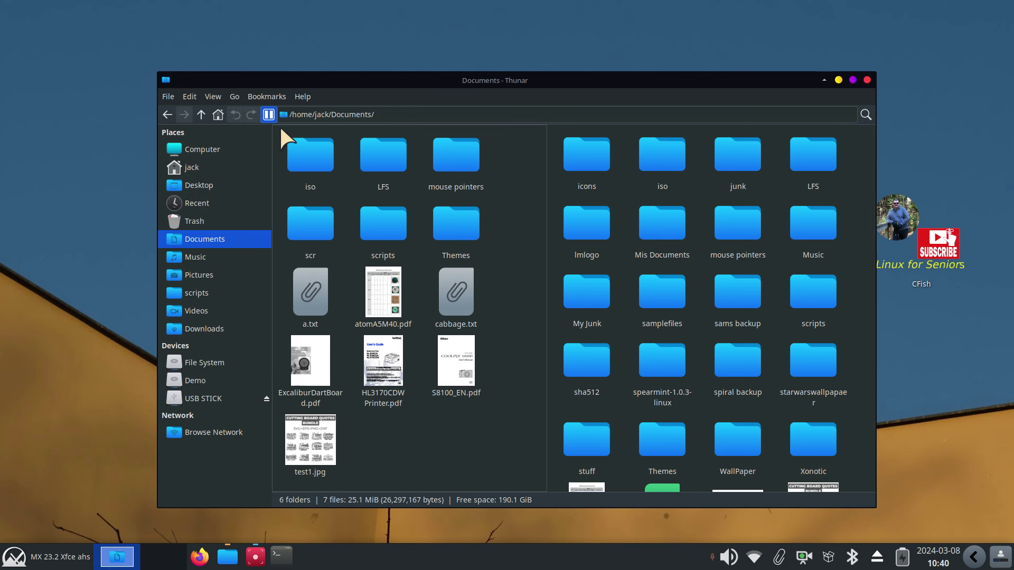
click(212, 96)
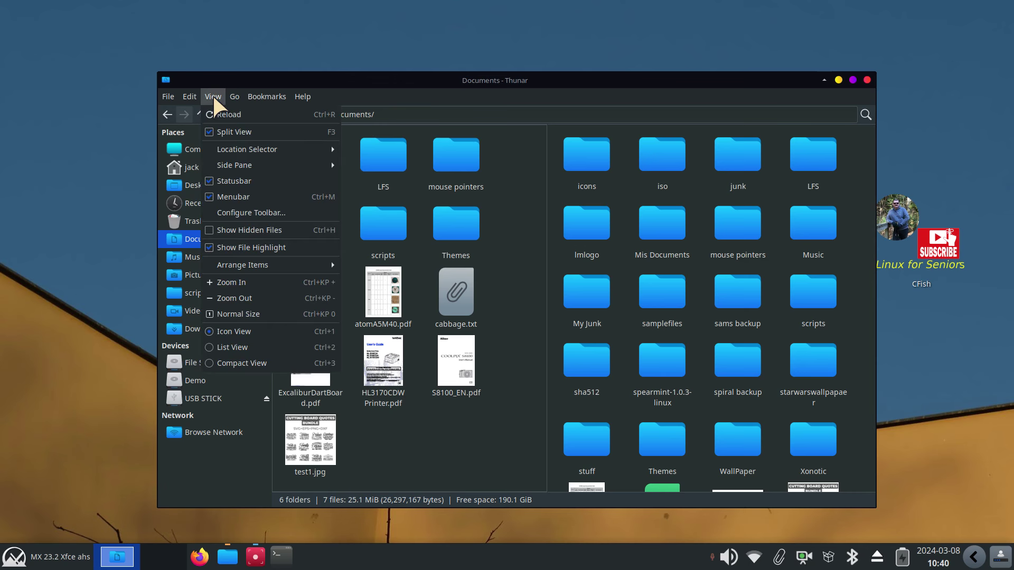
click(229, 214)
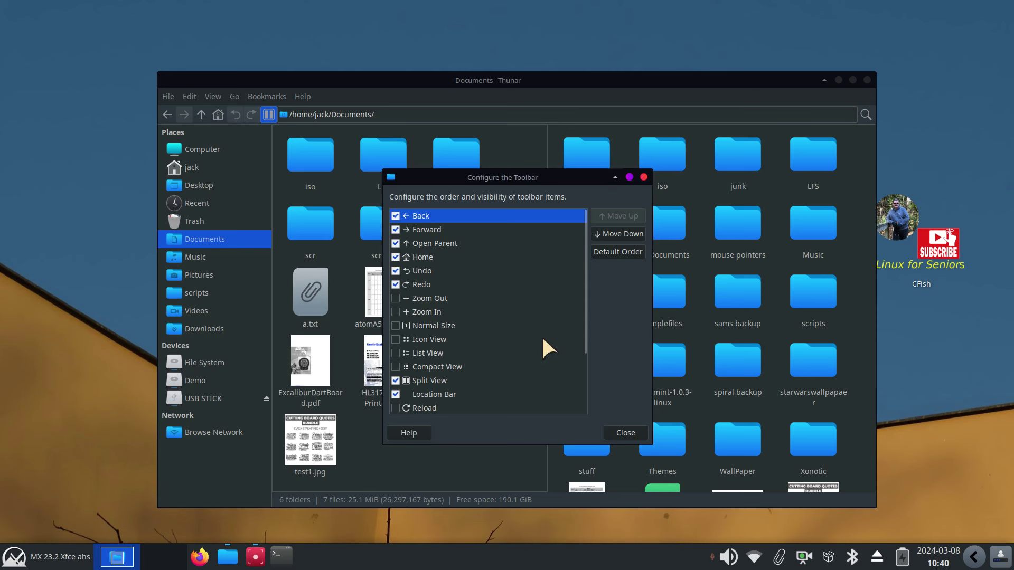
mouse_move(584, 286)
mouse_down()
mouse_move(591, 347)
mouse_move(595, 275)
mouse_up()
click(643, 177)
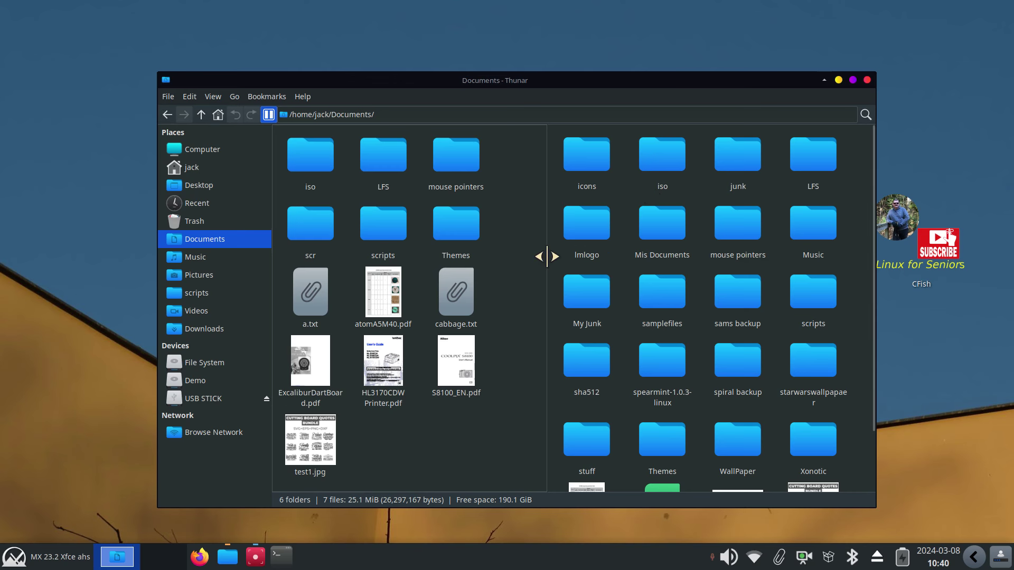
Maximize the window and drag the pane divider to balance the Documents and Demo panes
mouse_move(545, 264)
mouse_down()
mouse_move(478, 265)
mouse_move(570, 264)
mouse_move(558, 265)
mouse_up()
double_click(566, 78)
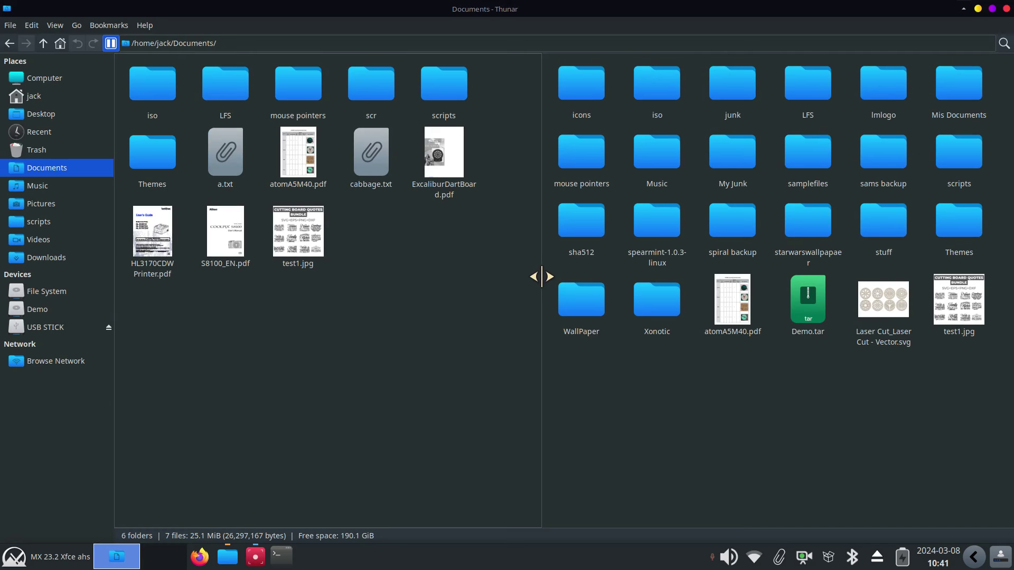
drag(541, 276, 395, 280)
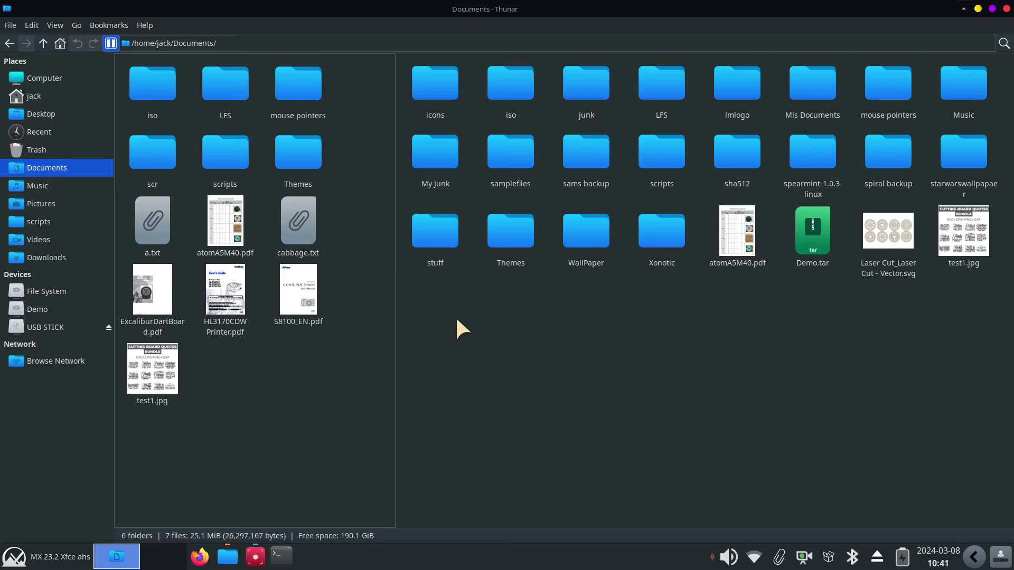
scroll(554, 382, down, 2)
scroll(597, 432, up, 5)
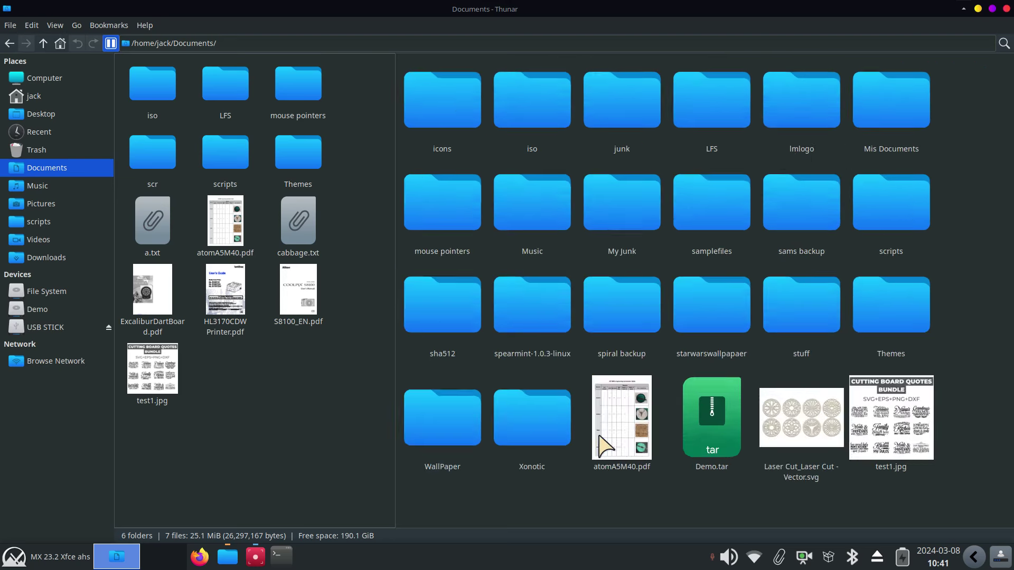
scroll(598, 432, up, 2)
scroll(598, 432, down, 4)
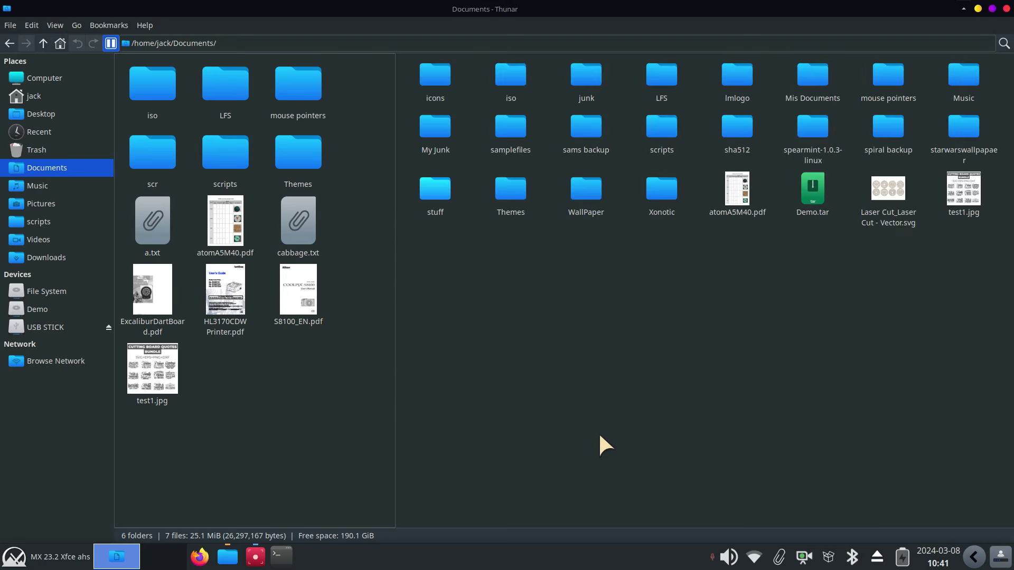
scroll(598, 432, up, 1)
scroll(600, 436, down, 1)
scroll(602, 436, up, 1)
scroll(603, 436, down, 1)
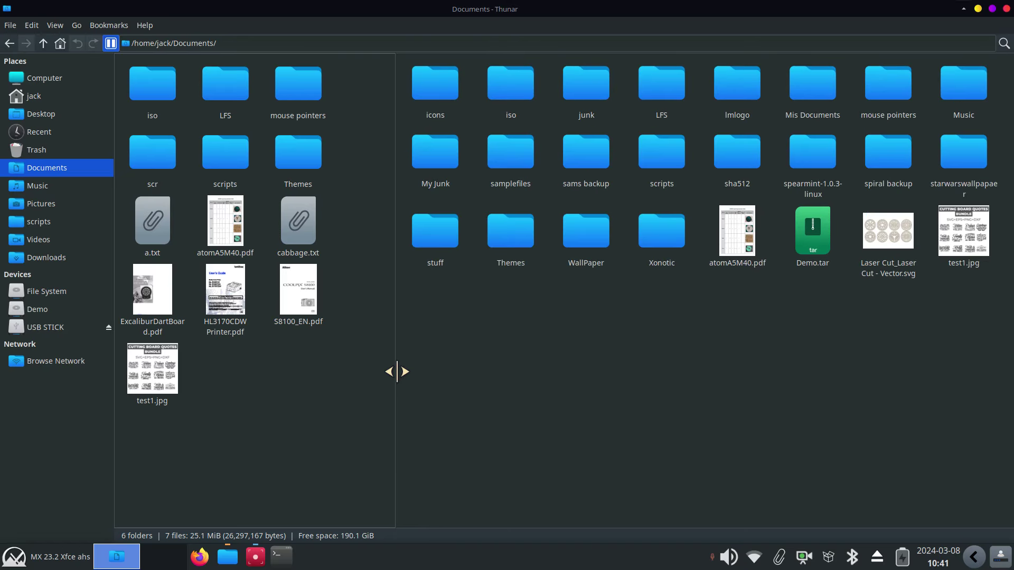
drag(395, 371, 517, 374)
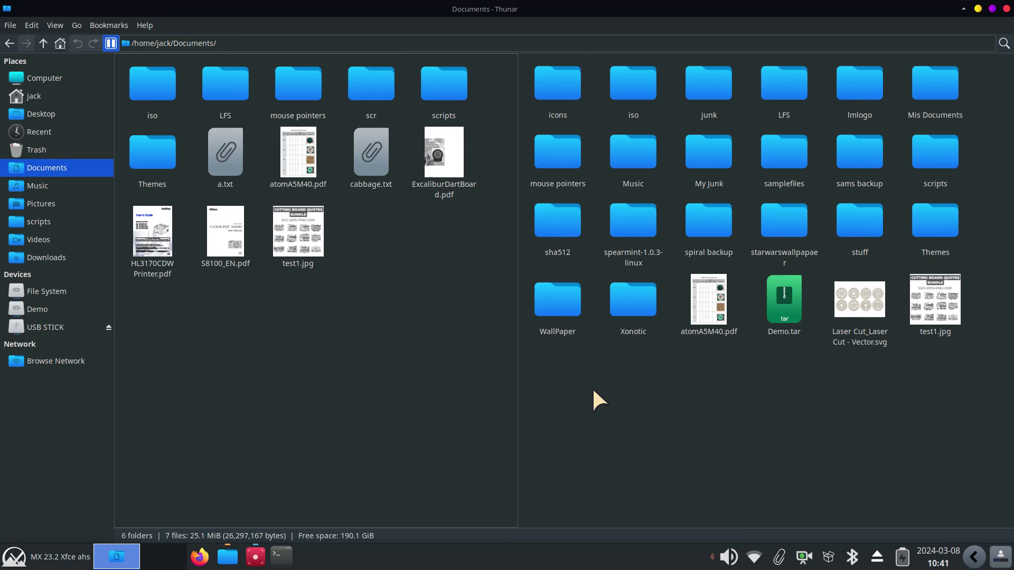
Show USB STICK in the right pane and copy atomA5M40.pdf and test1.jpg onto it
click(610, 413)
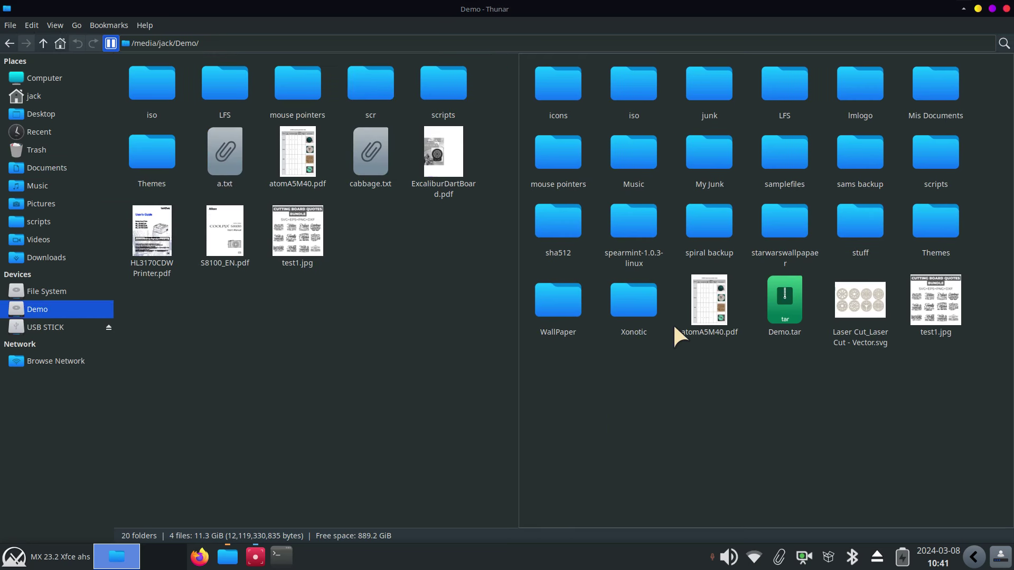
click(69, 327)
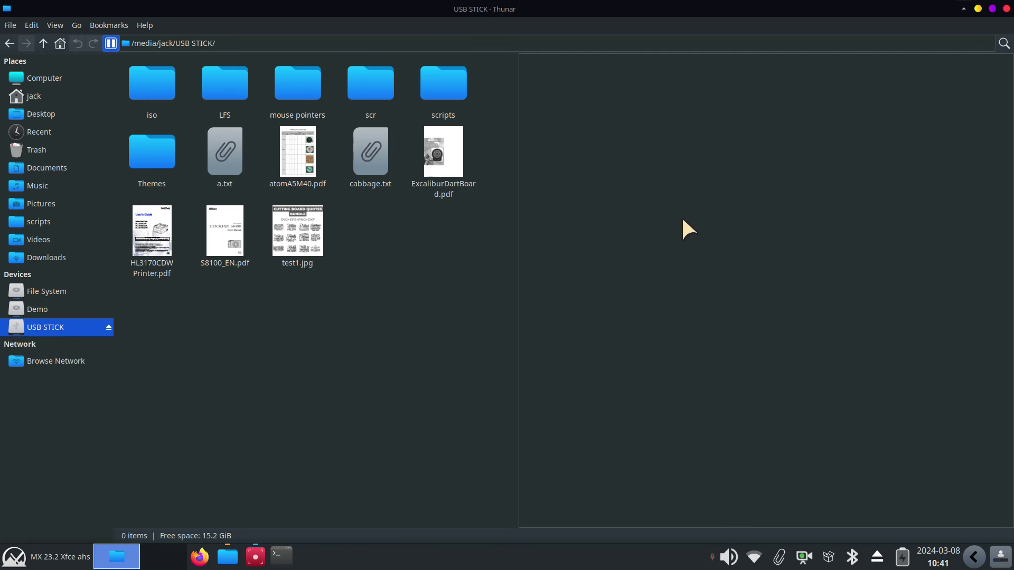
click(298, 351)
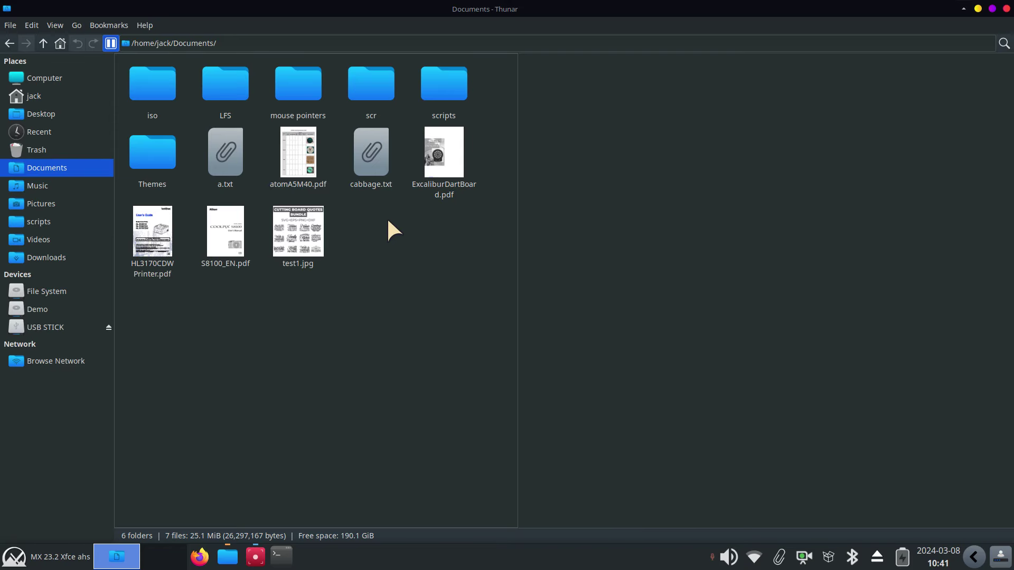
drag(263, 357, 606, 263)
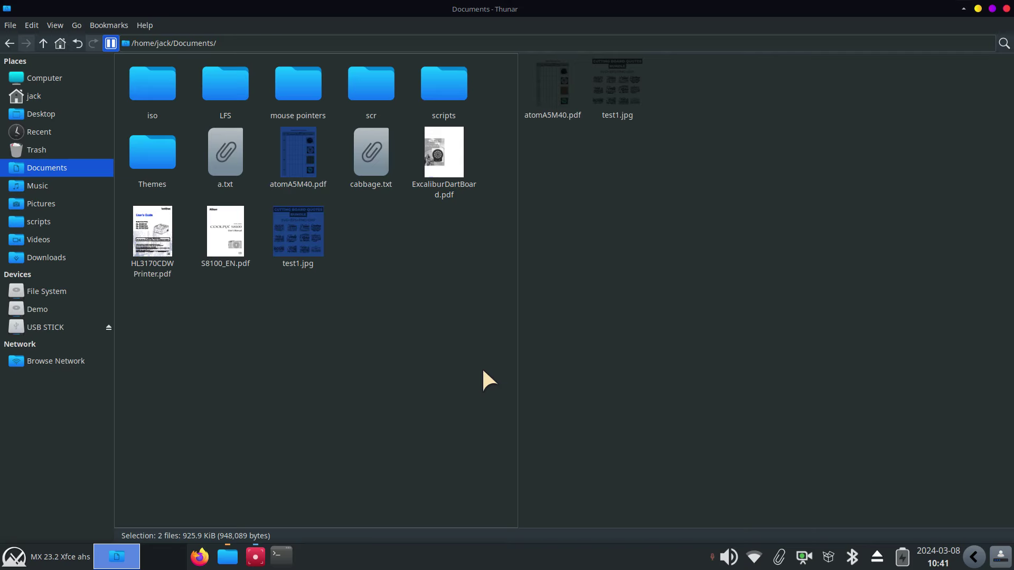
Copy HL3170CDW Printer.pdf and S8100_EN.pdf to USB STICK, skipping the duplicate test1.jpg
click(477, 304)
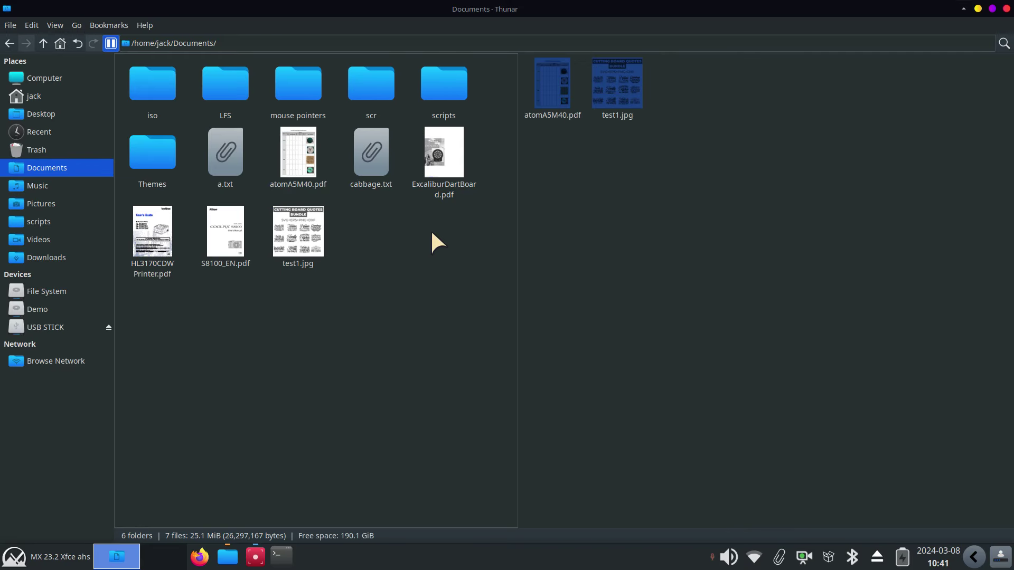
drag(433, 221, 168, 252)
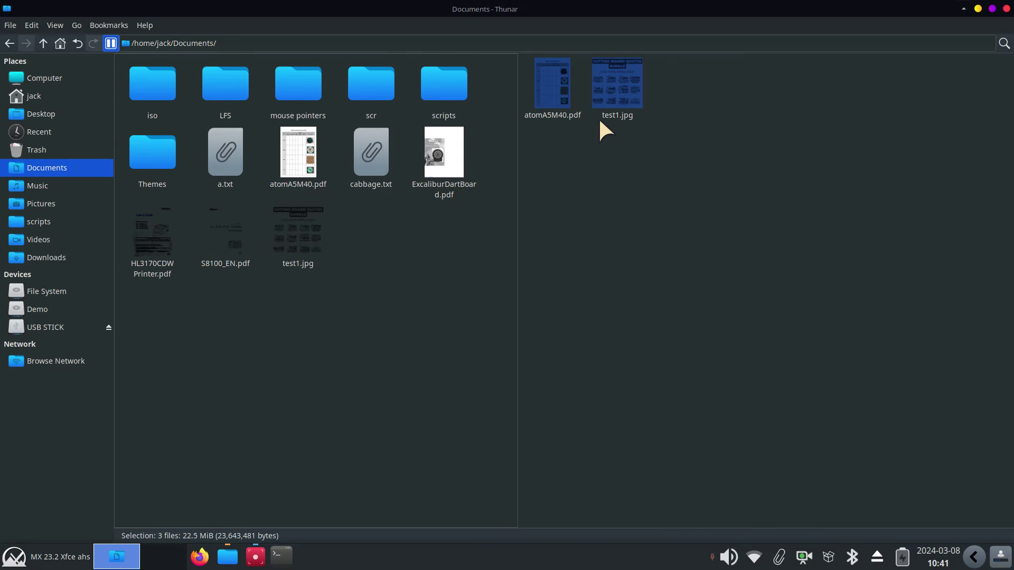
drag(233, 234, 678, 258)
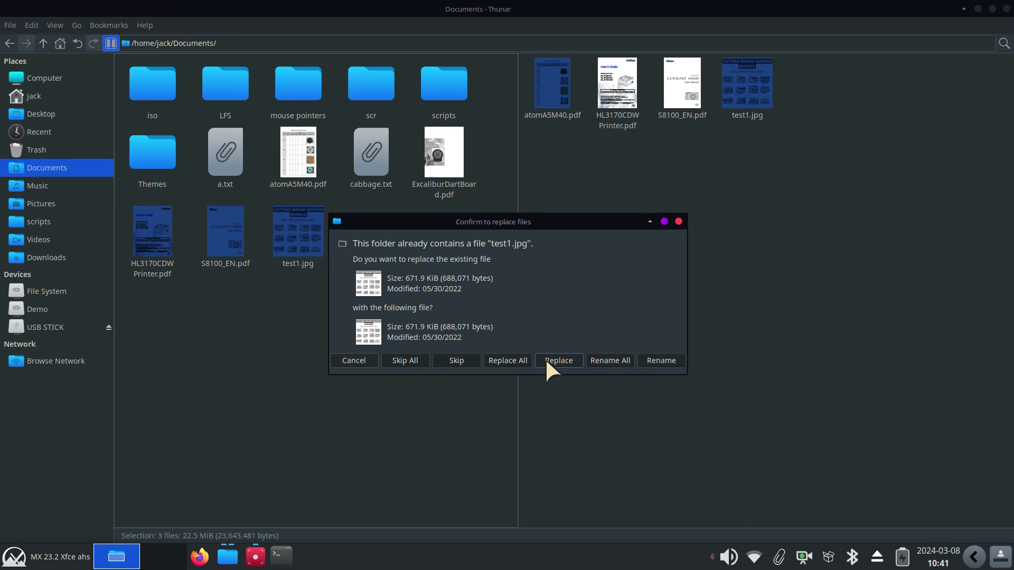
click(467, 359)
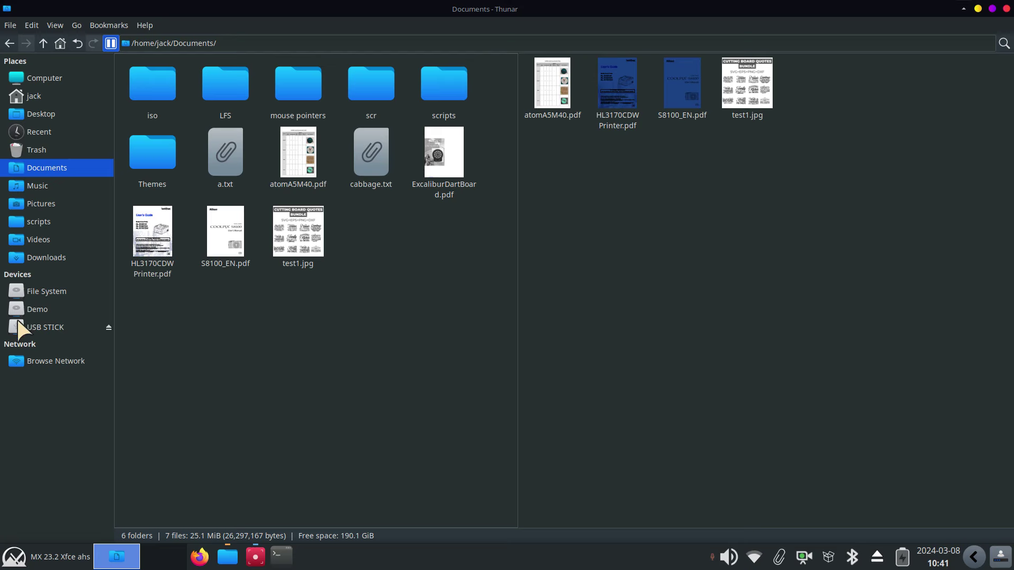
Show Demo in the left pane and delete test1.jpg and atomA5M40.pdf from it
click(31, 309)
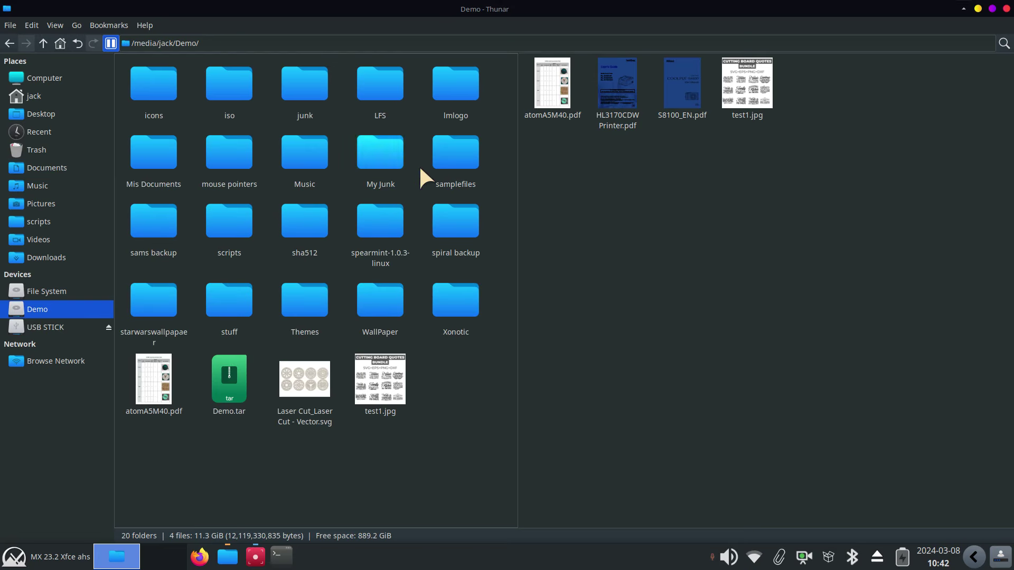
click(708, 225)
click(438, 410)
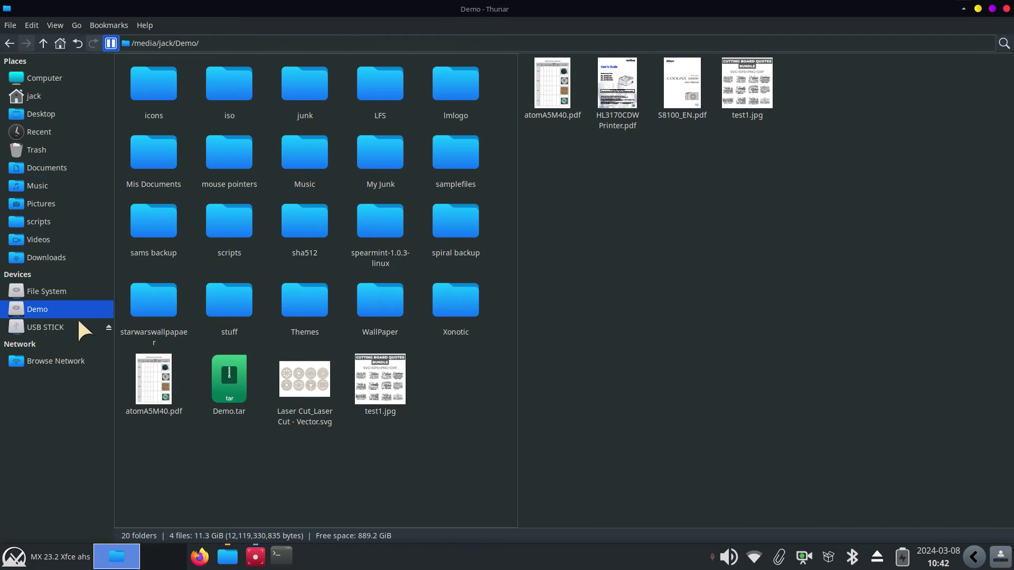
mouse_move(27, 313)
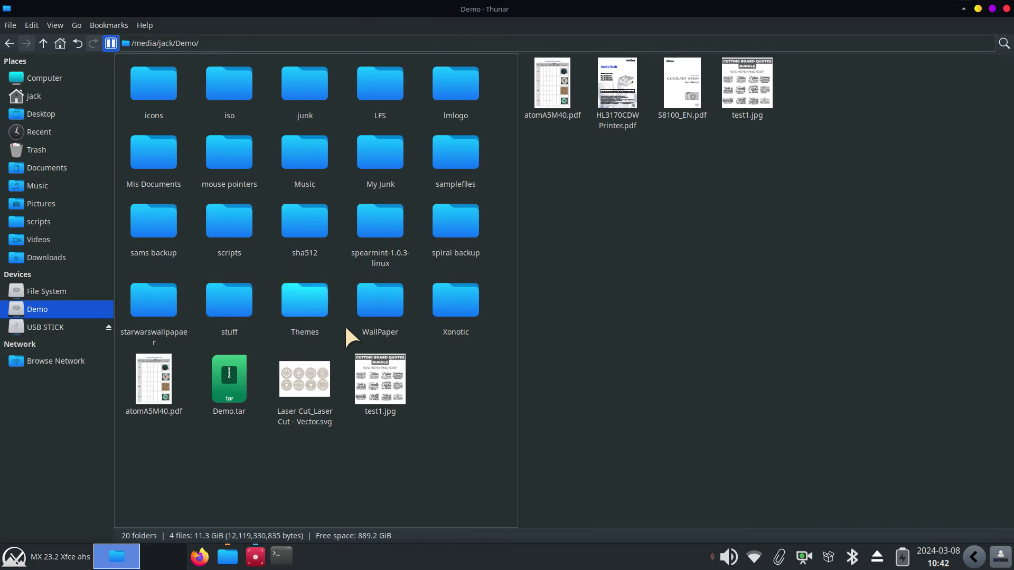
drag(462, 370, 402, 381)
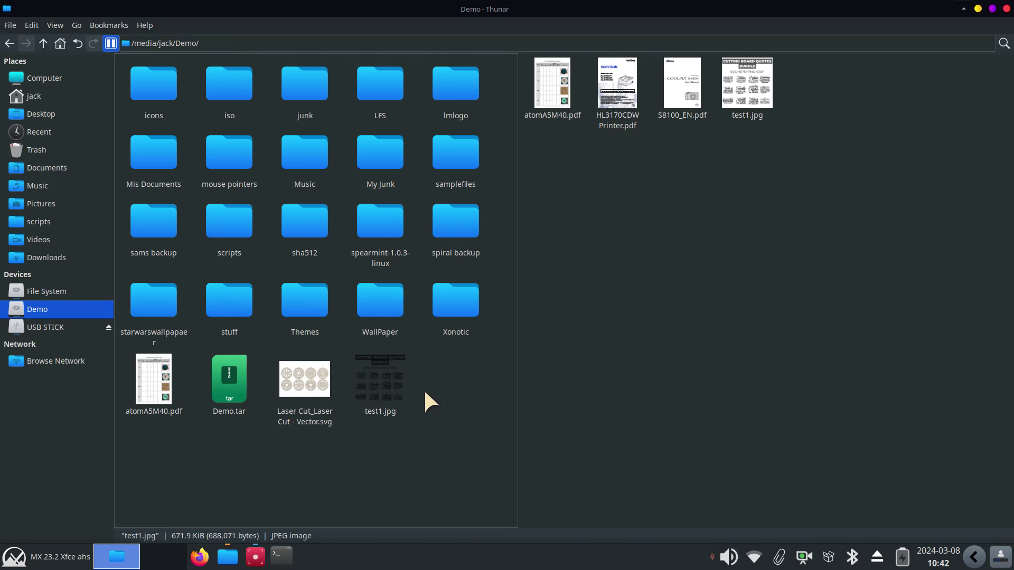
key(Delete)
click(148, 417)
key(Delete)
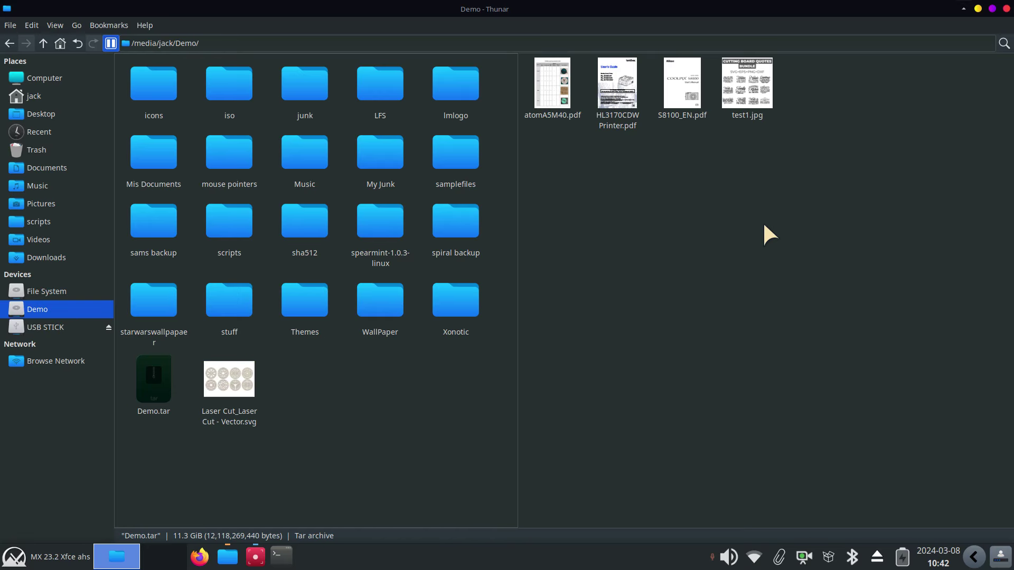
Copy all four USB STICK files into Demo, replacing the existing HL3170CDW Printer.pdf
drag(618, 85, 359, 427)
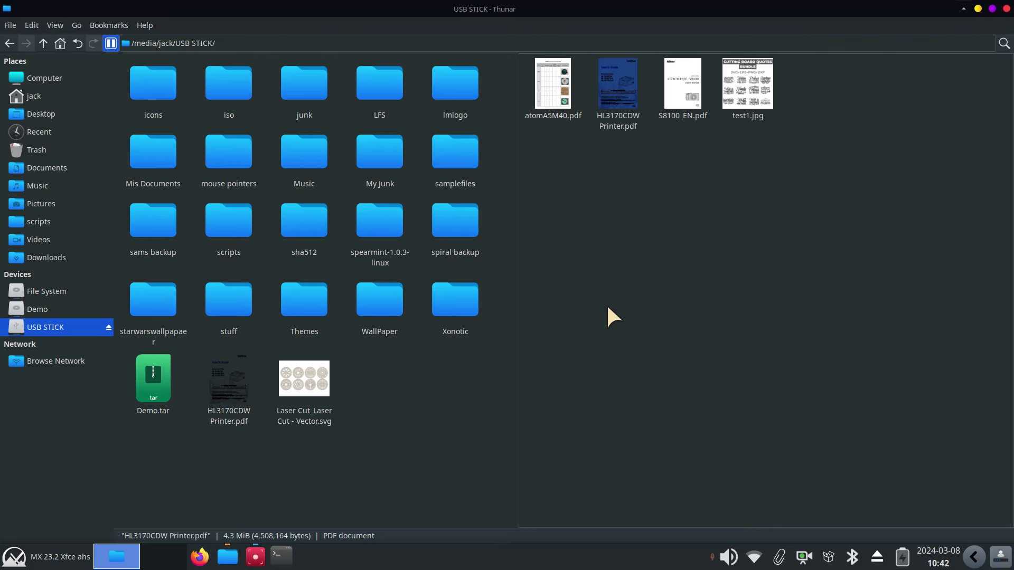
click(765, 186)
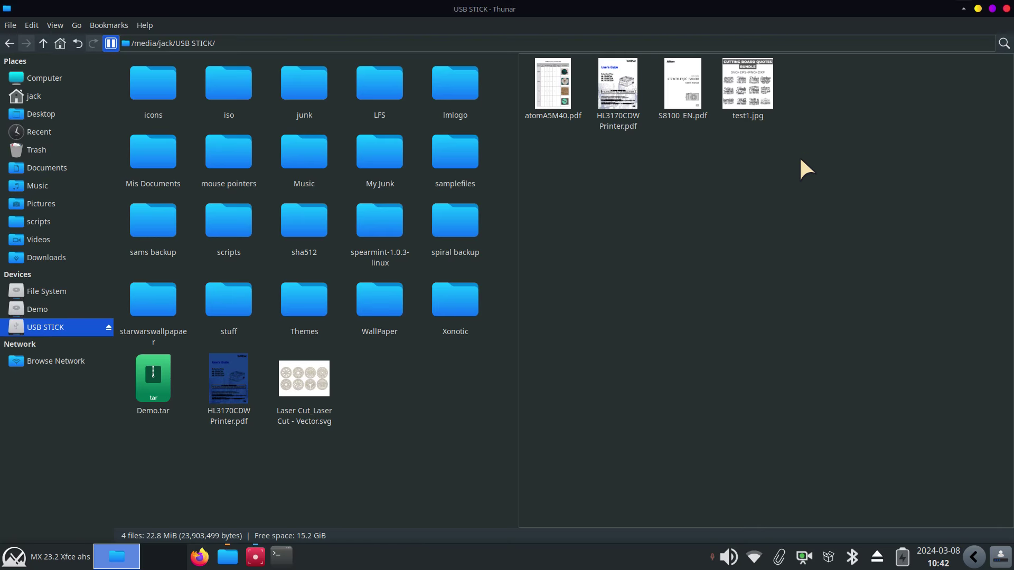
drag(791, 60, 555, 138)
drag(597, 77, 413, 400)
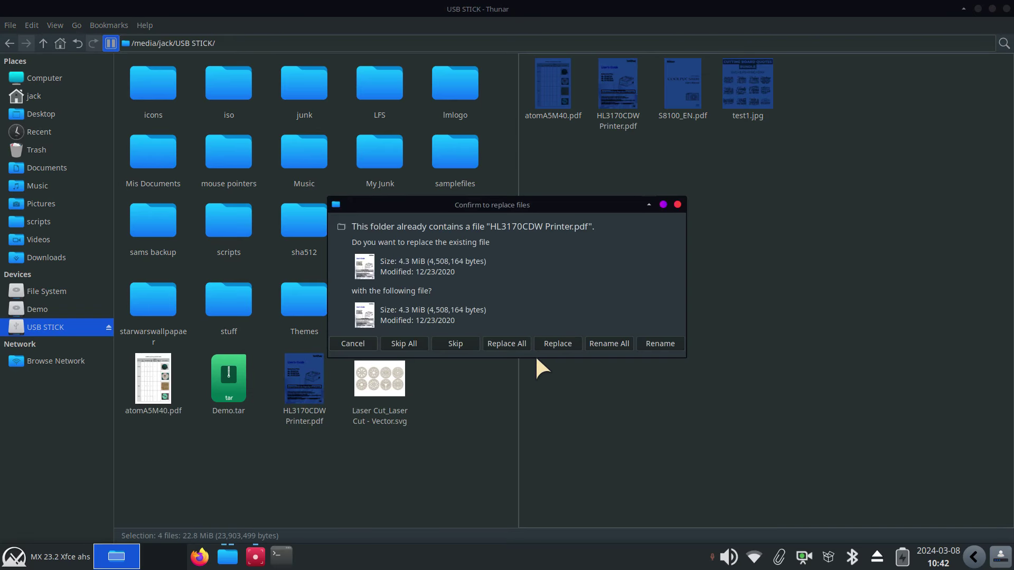
click(564, 341)
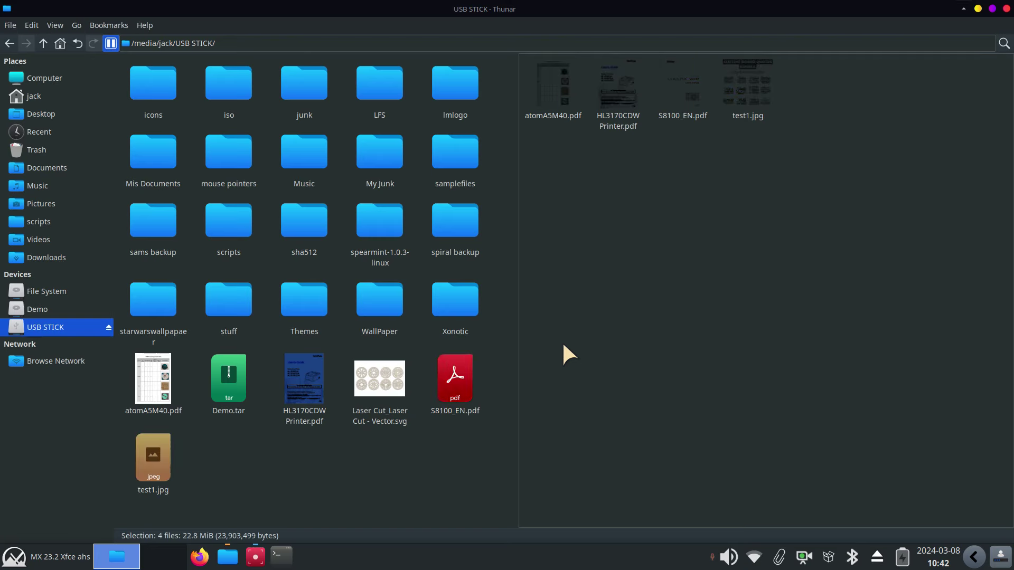
Check the copies in Demo and show the Downloads folder in the right pane
click(417, 453)
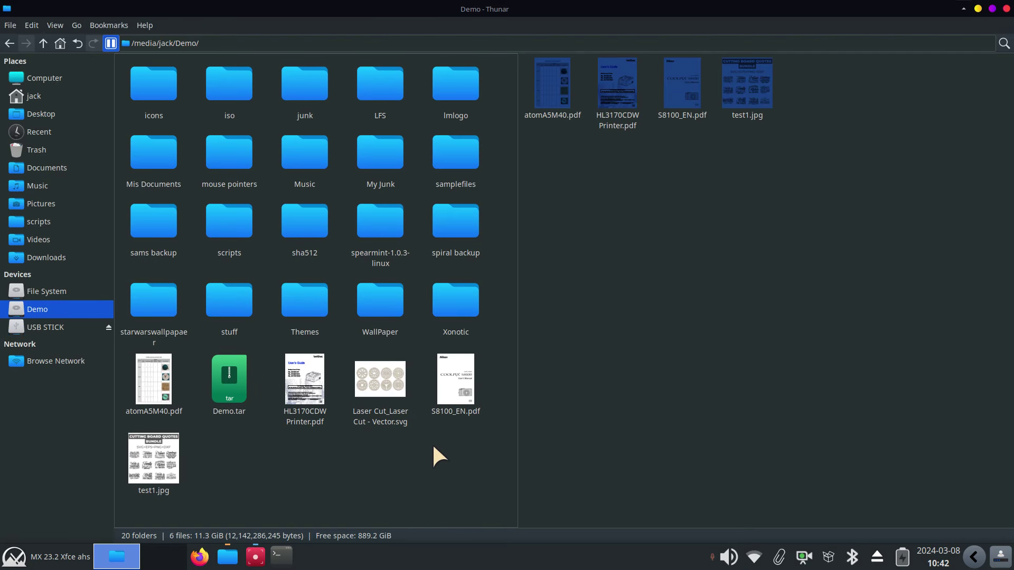
click(669, 264)
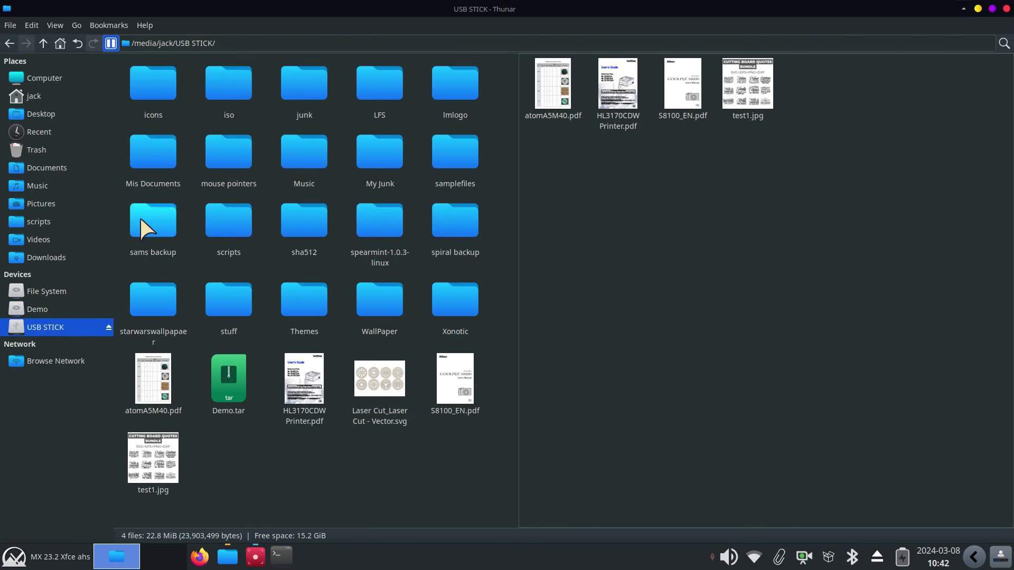
click(65, 256)
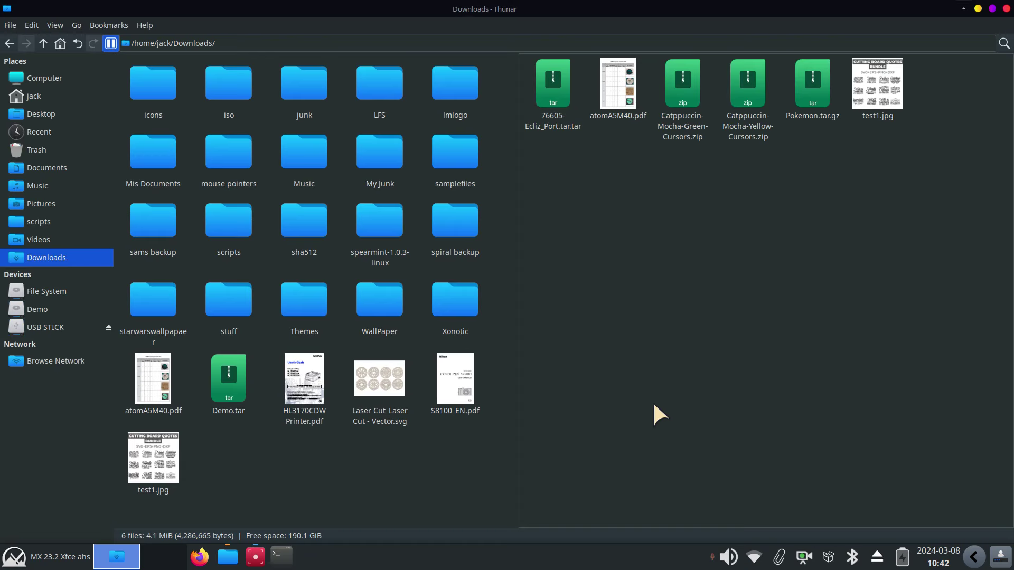
Delete test1.jpg and atomA5M40.pdf from the Downloads folder
click(886, 83)
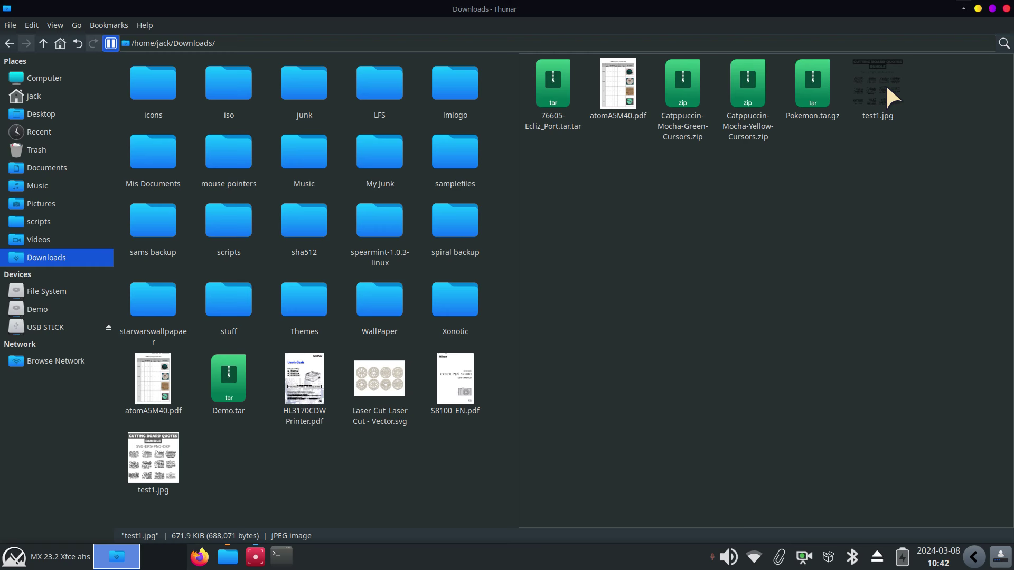
key(Delete)
click(613, 79)
key(Delete)
click(657, 269)
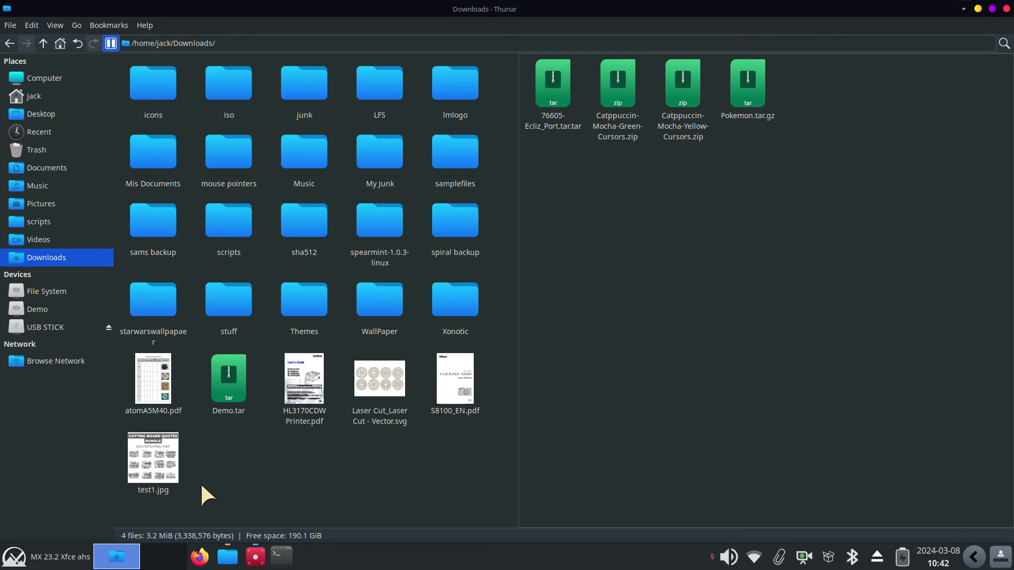
Copy atomA5M40.pdf, test1.jpg, HL3170CDW Printer.pdf and S8100_EN.pdf from Demo into Downloads
drag(202, 485, 115, 385)
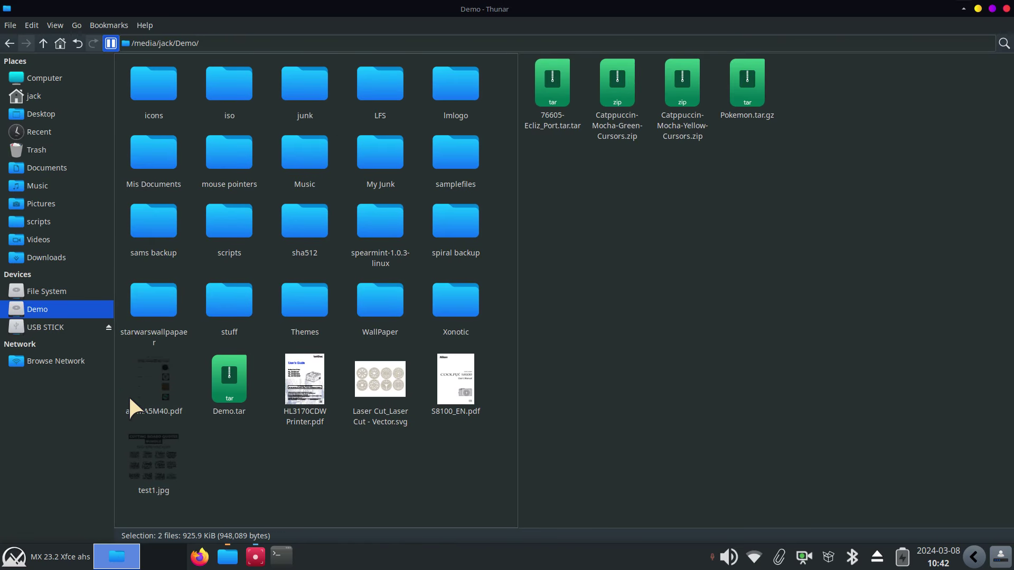
ctrl+click(305, 380)
ctrl+click(452, 381)
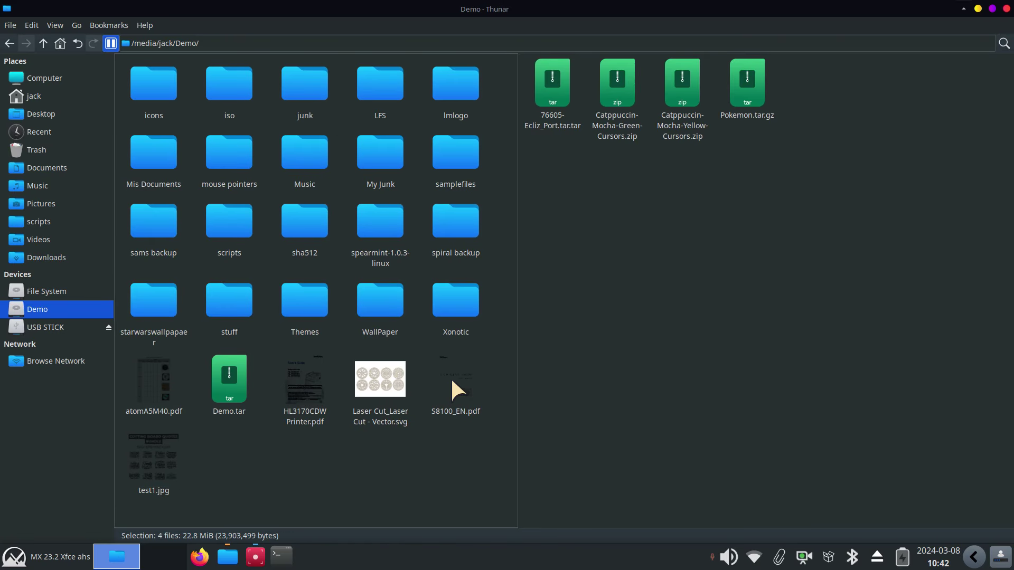
drag(302, 370, 715, 236)
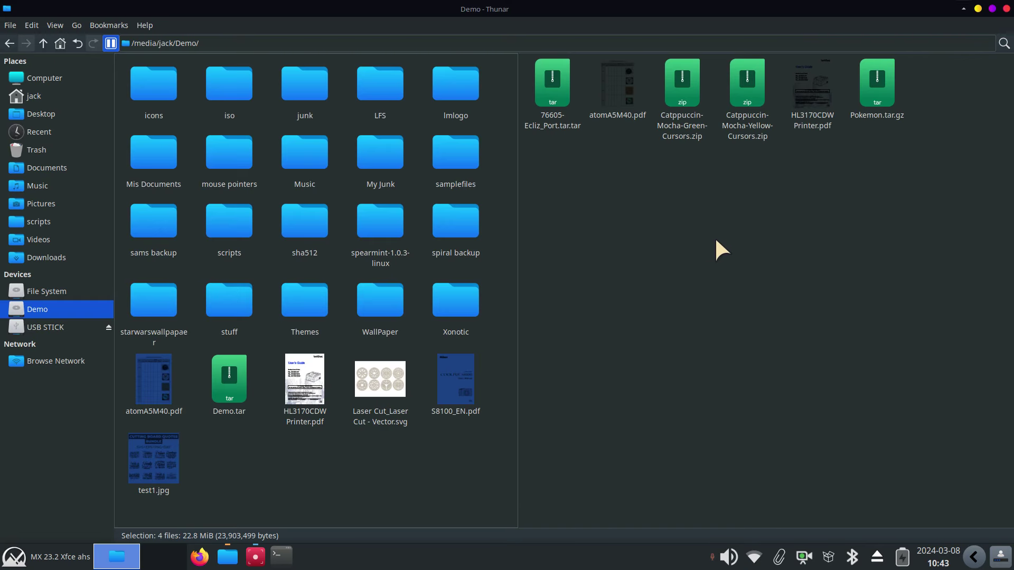
click(734, 291)
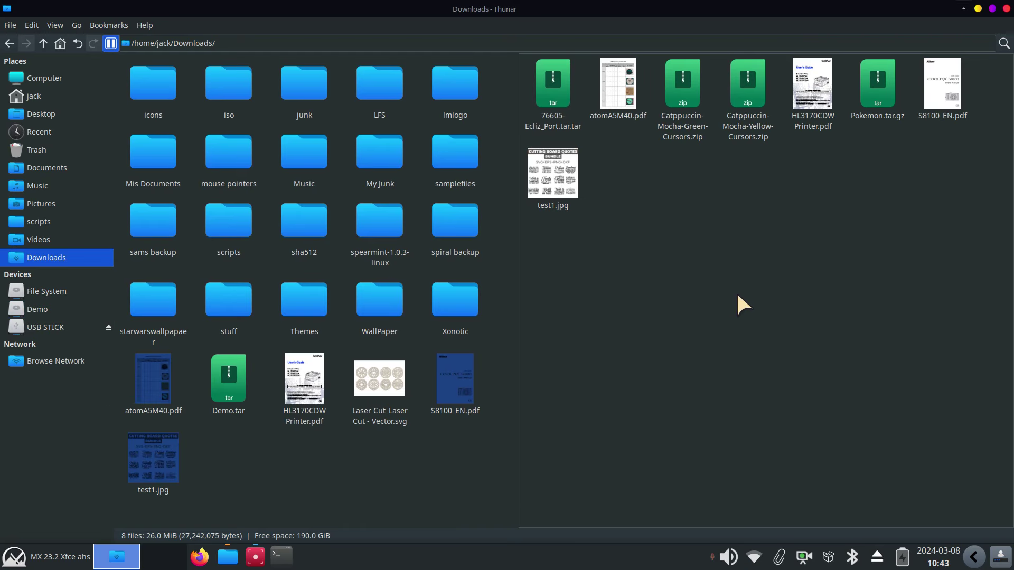
click(52, 189)
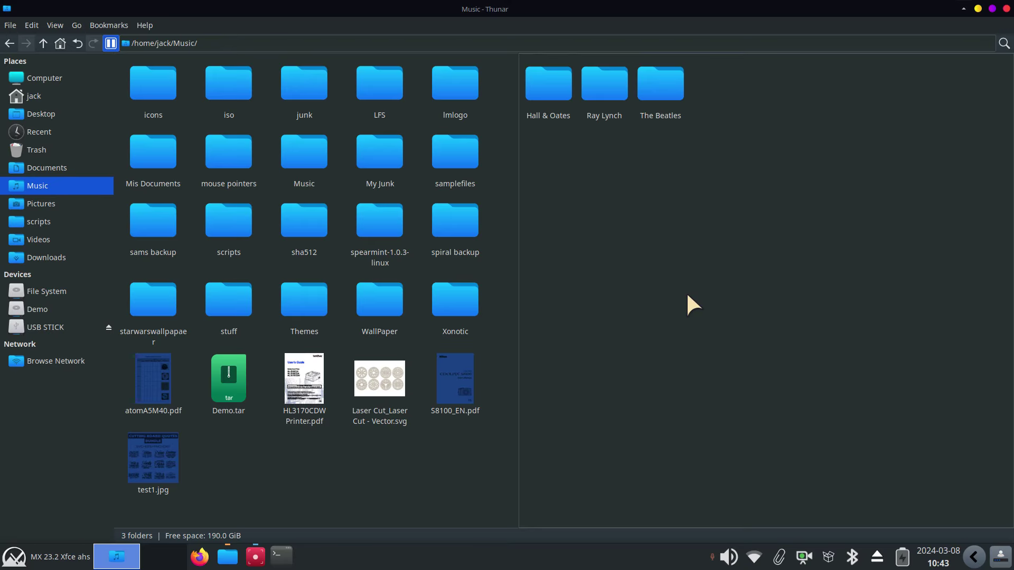
Show Music in the left pane beside Downloads in the right pane
click(49, 258)
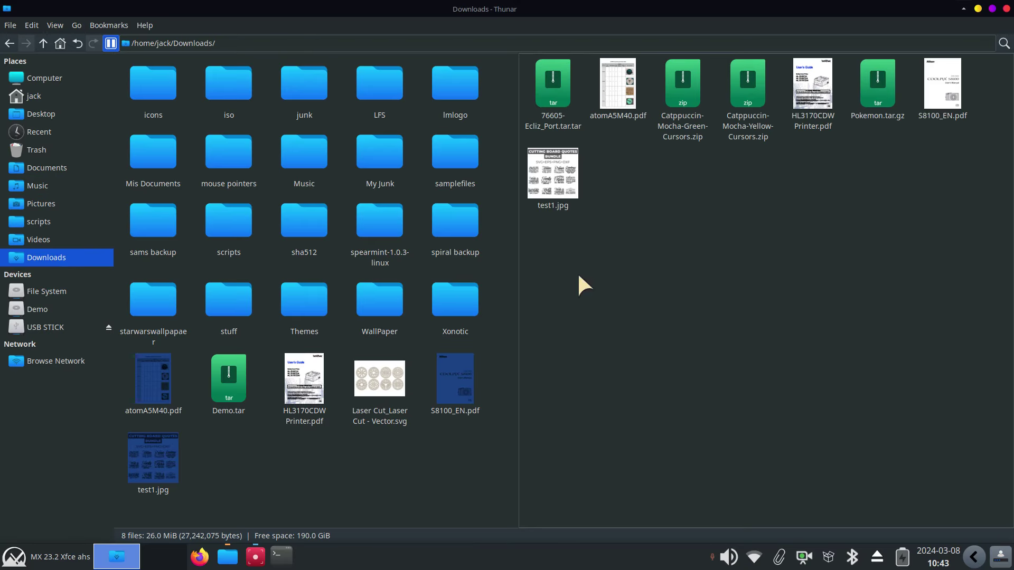
click(342, 269)
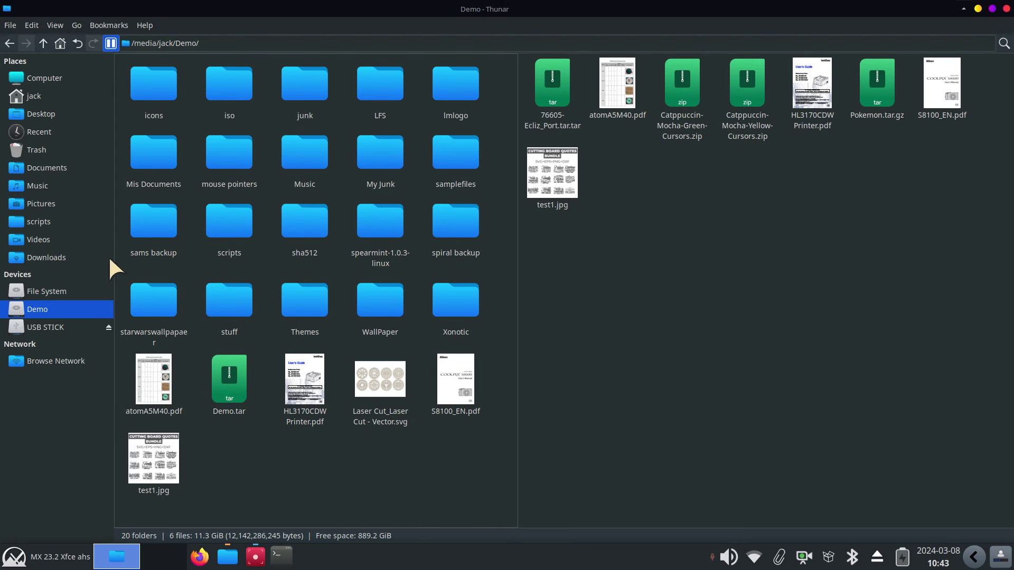
click(39, 186)
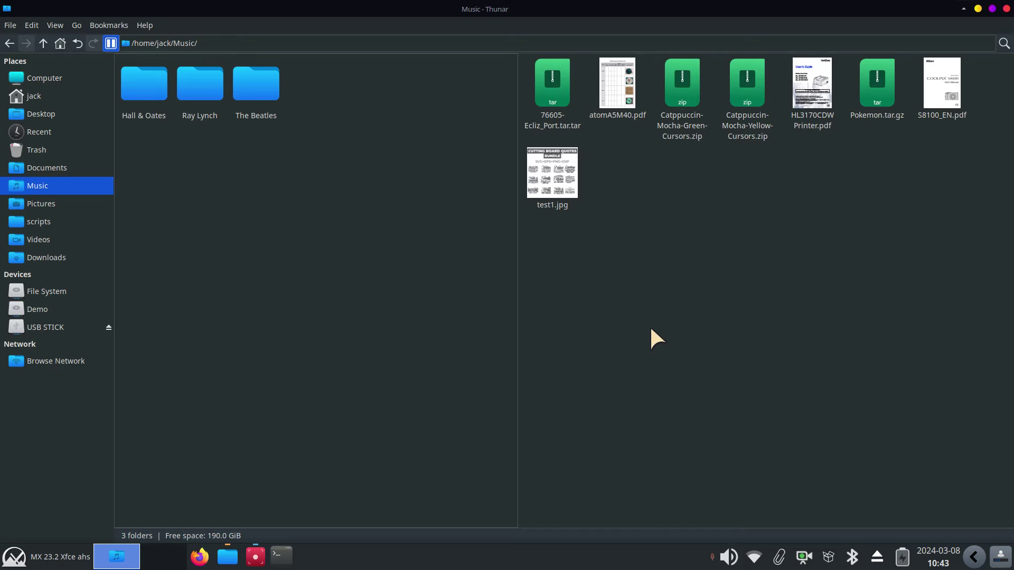
click(650, 310)
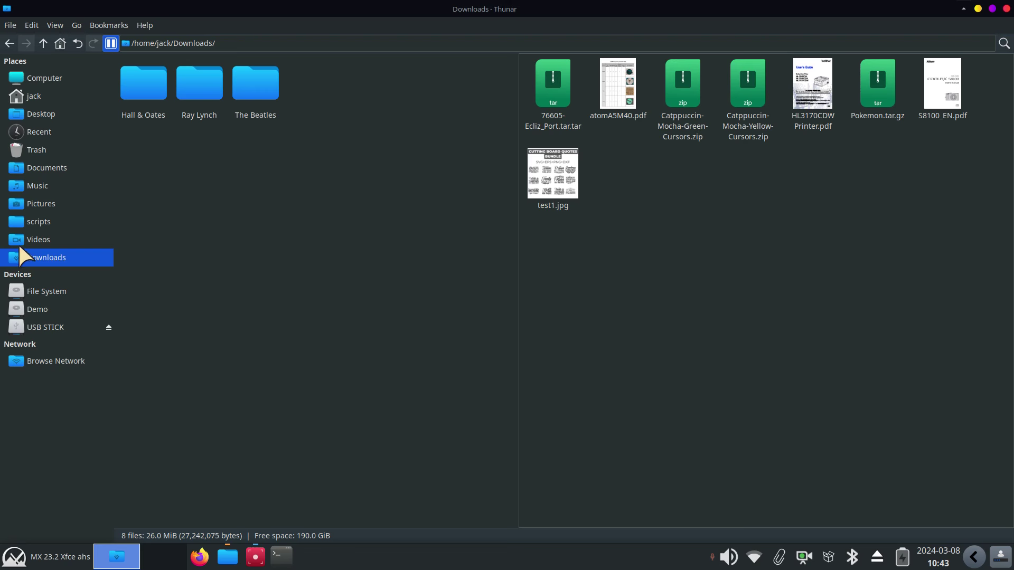
click(409, 340)
click(592, 328)
click(364, 304)
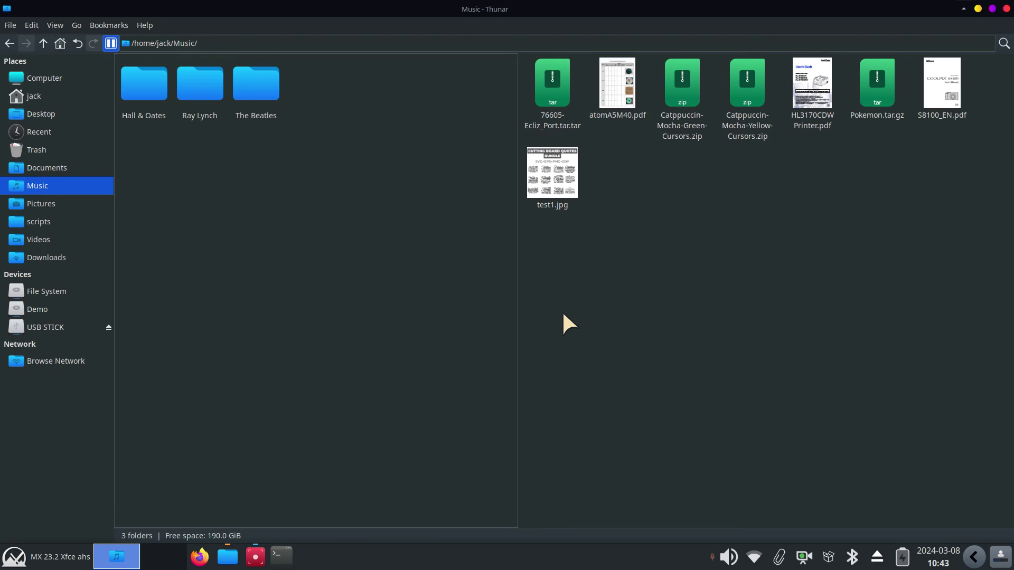
click(568, 312)
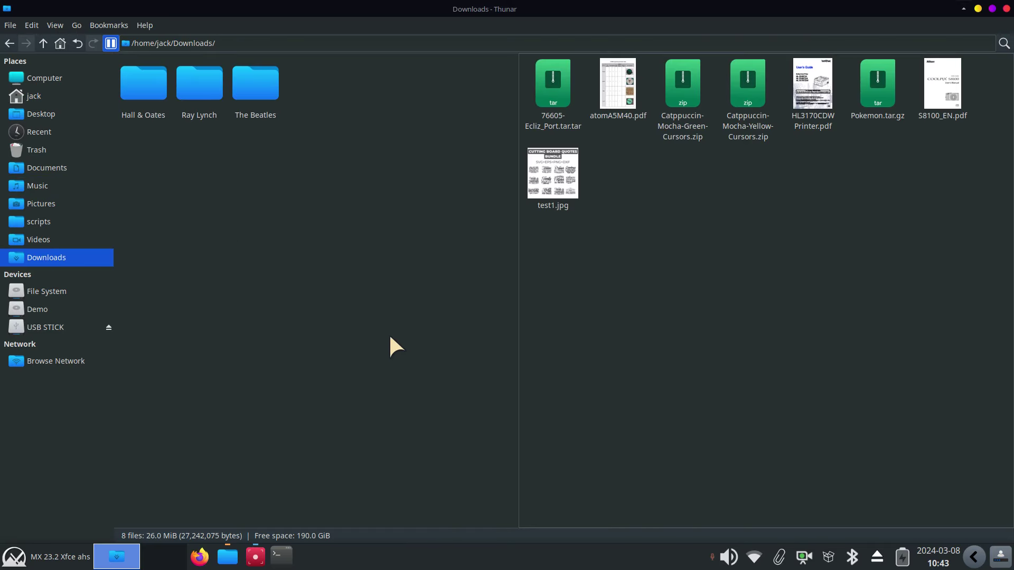
click(366, 349)
click(667, 367)
click(417, 363)
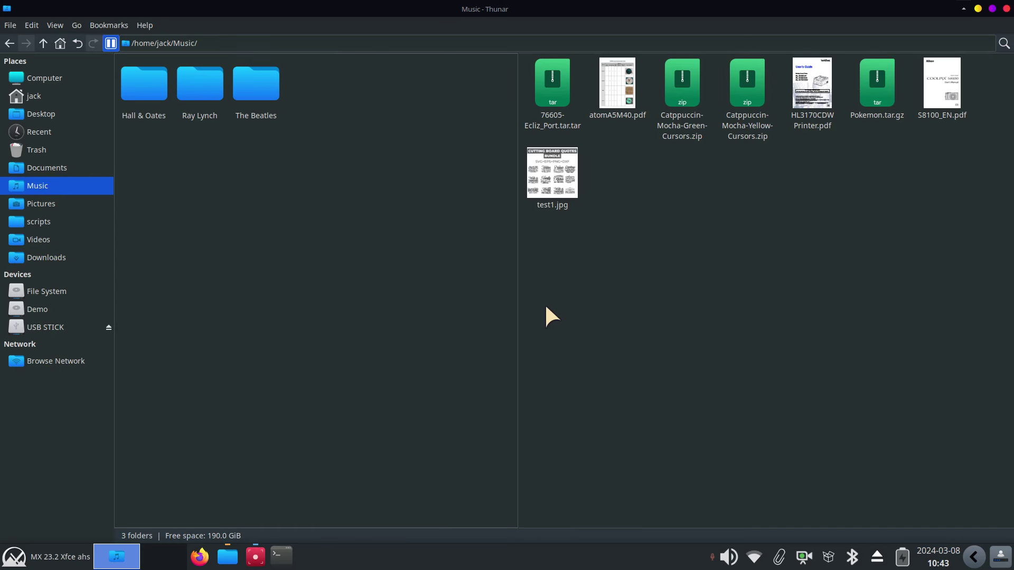
Move test1.jpg from Downloads into the Music folder
drag(552, 175, 391, 217)
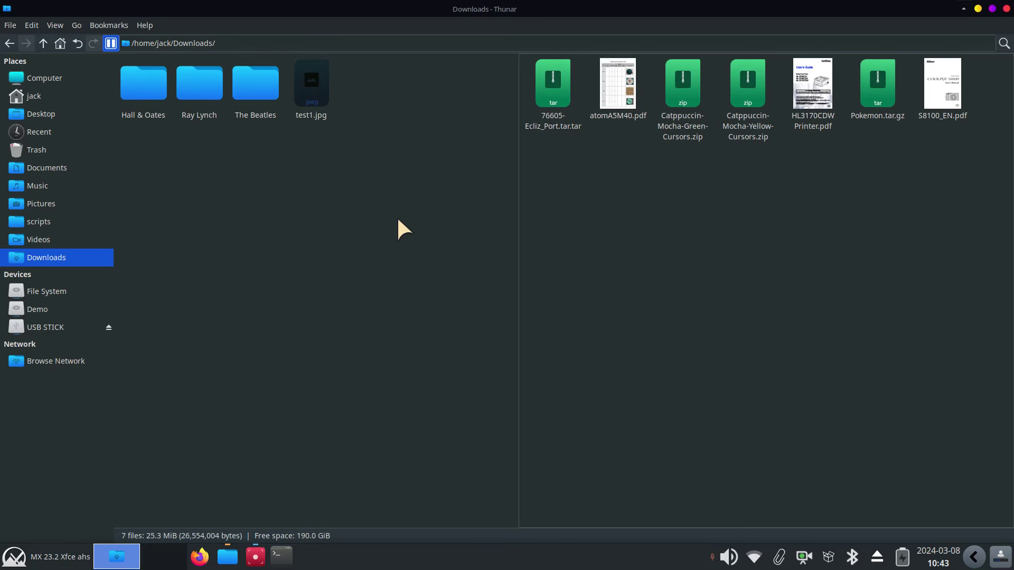
scroll(410, 311, up, 2)
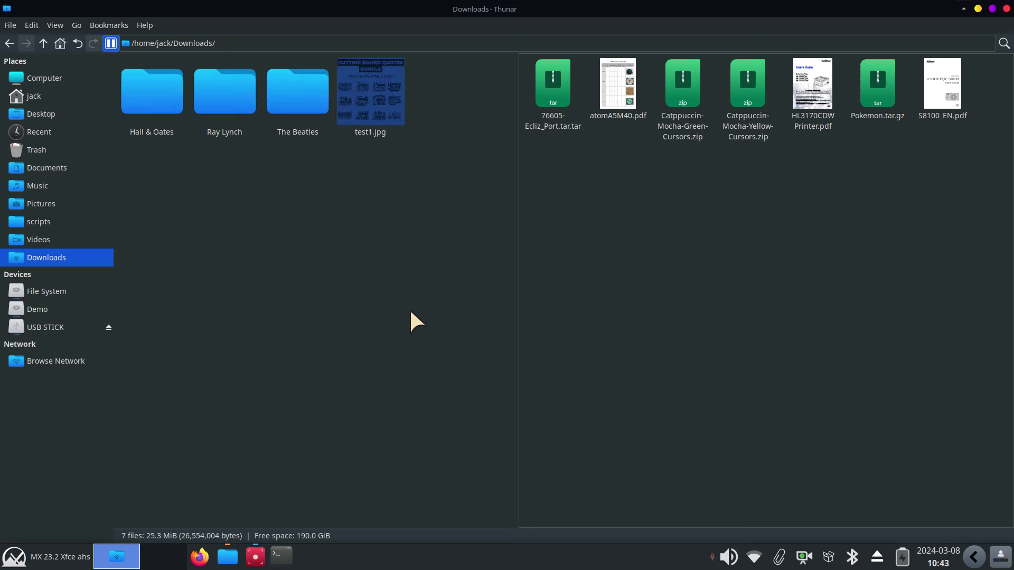
scroll(387, 341, up, 2)
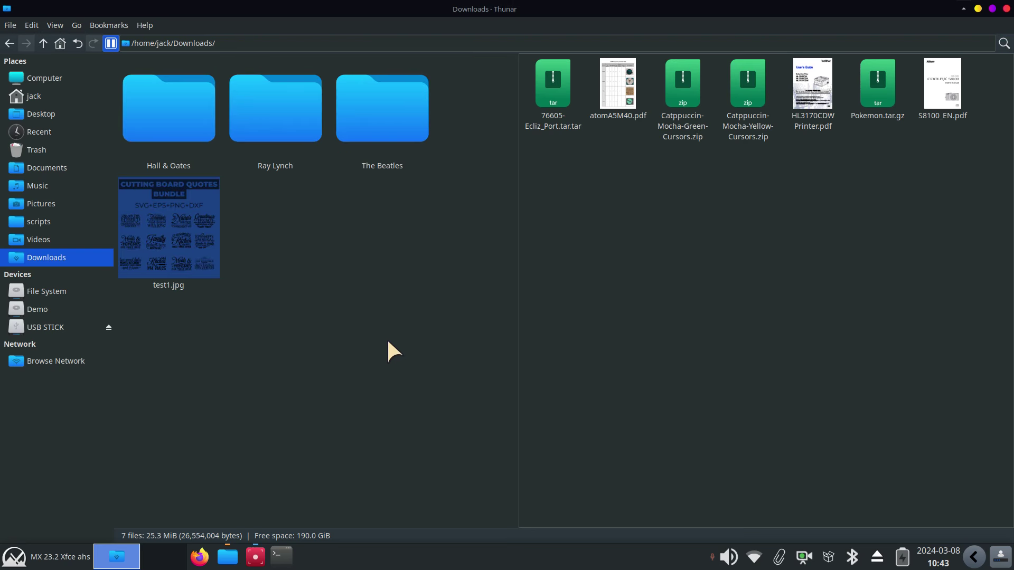
scroll(375, 385, down, 3)
scroll(378, 384, up, 1)
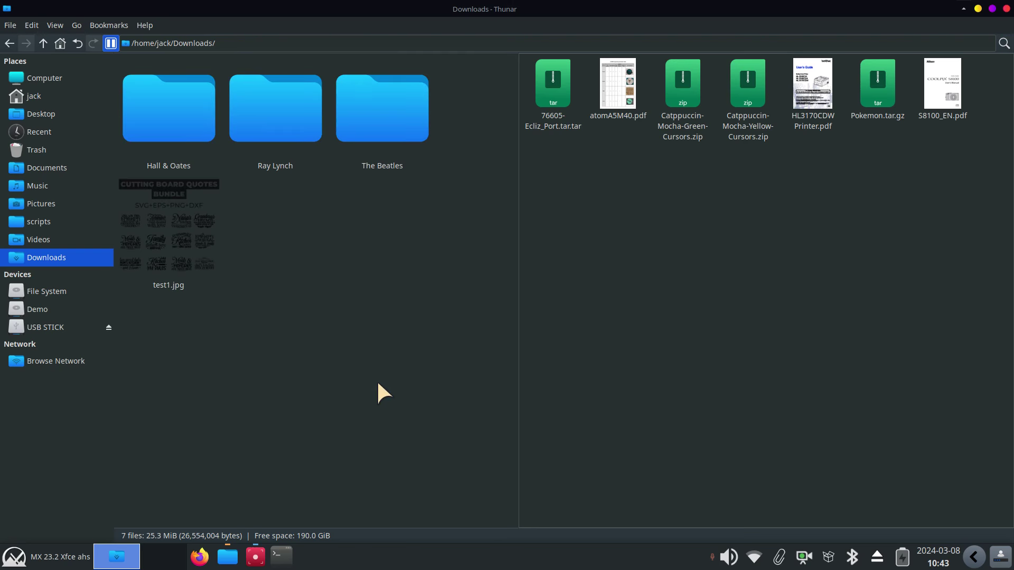
Move test1.jpg back into Downloads and close the split view with F3
click(379, 384)
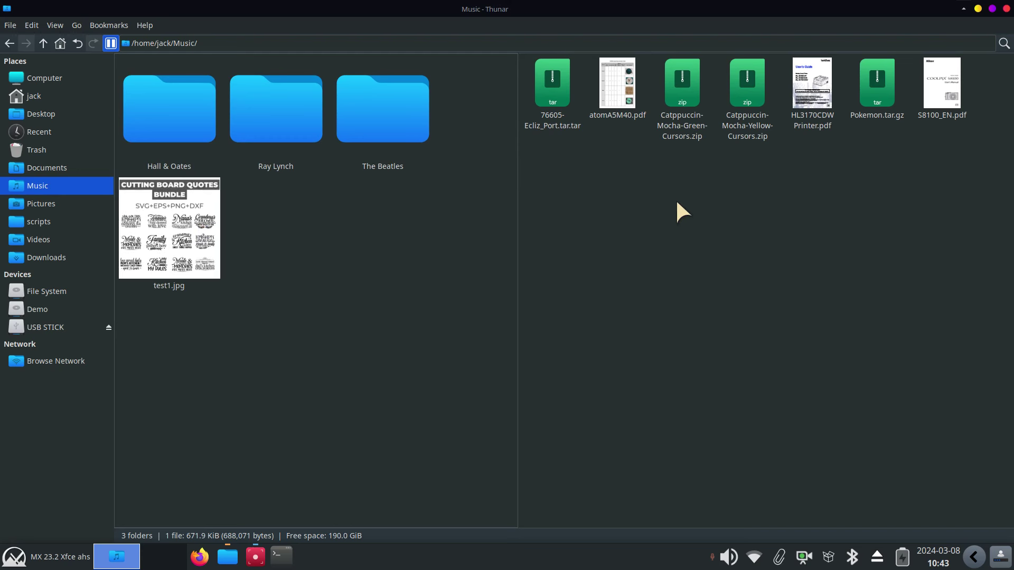
drag(157, 230, 637, 220)
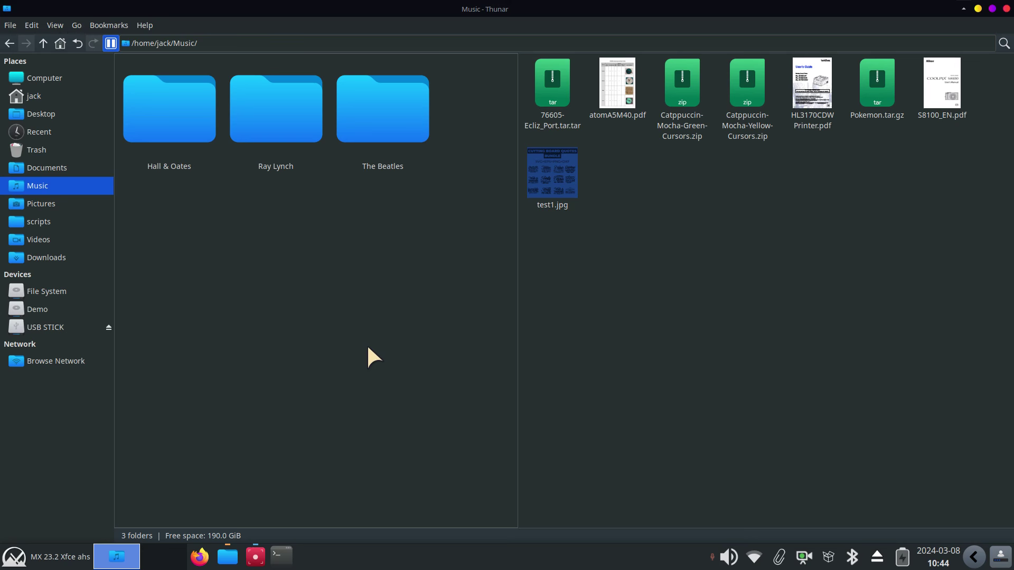
key(F3)
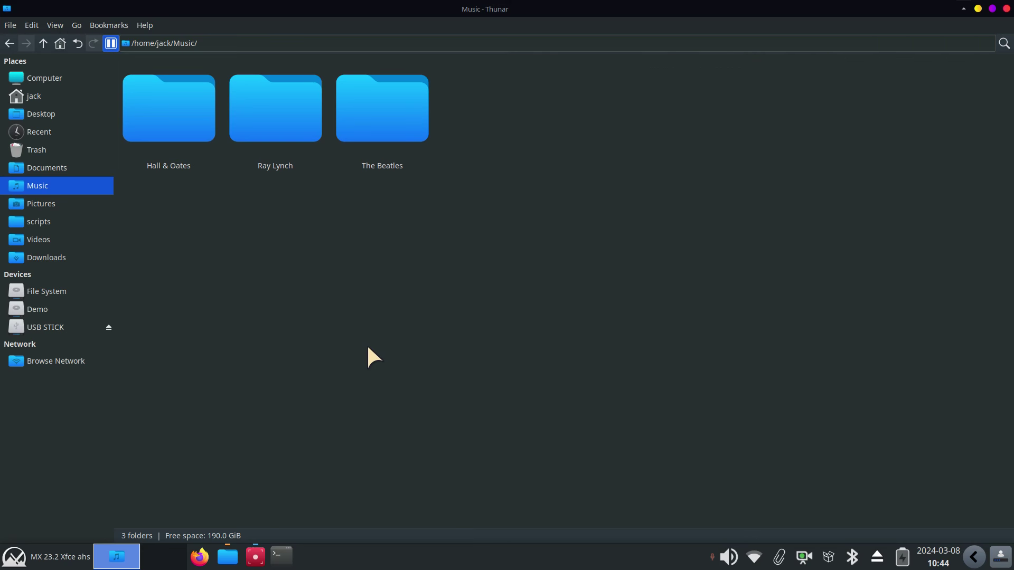
Open the home folder in a restored window, shrink icons one step, and show hidden files
click(53, 96)
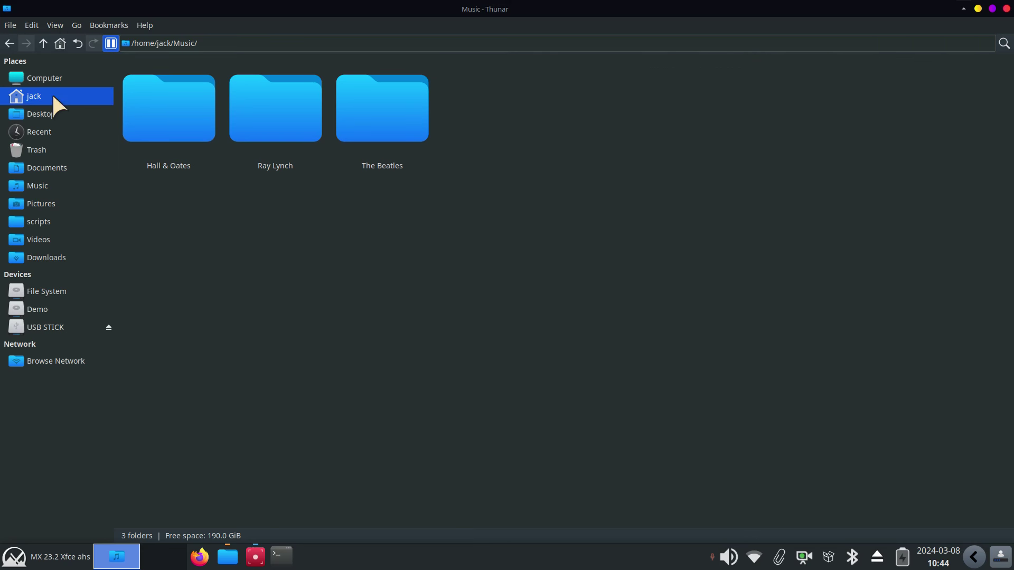
drag(539, 14, 558, 77)
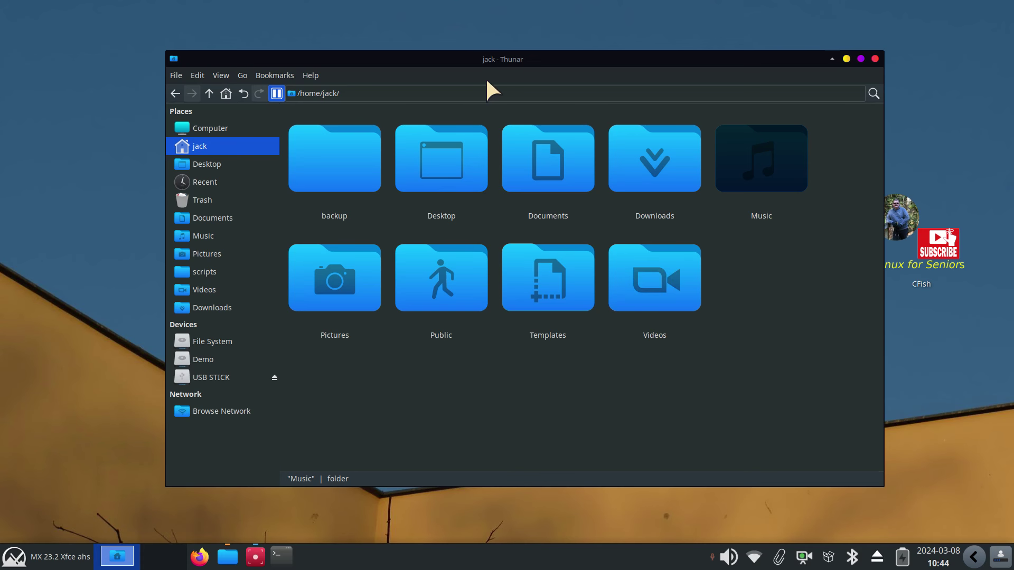
click(221, 75)
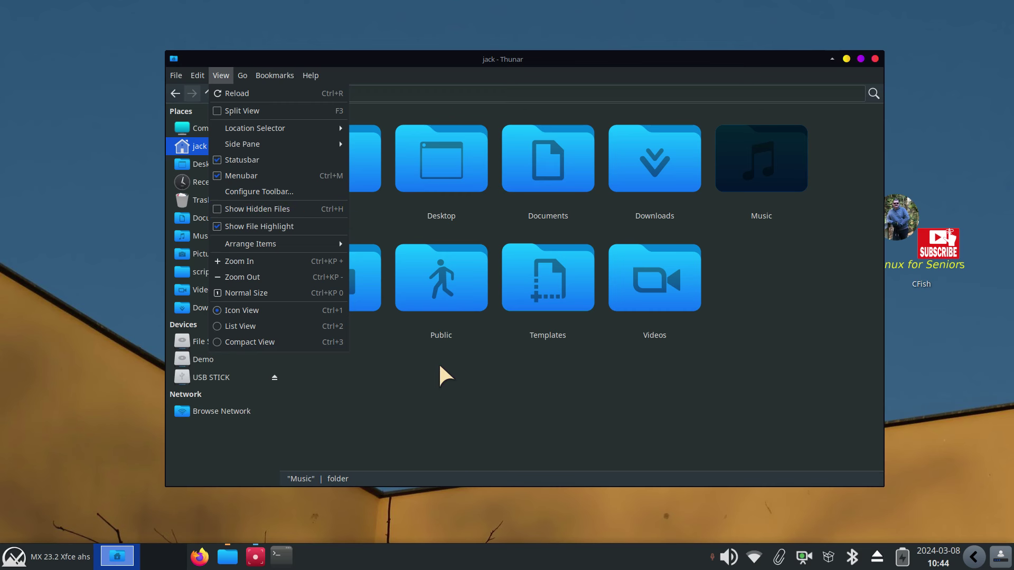
click(527, 387)
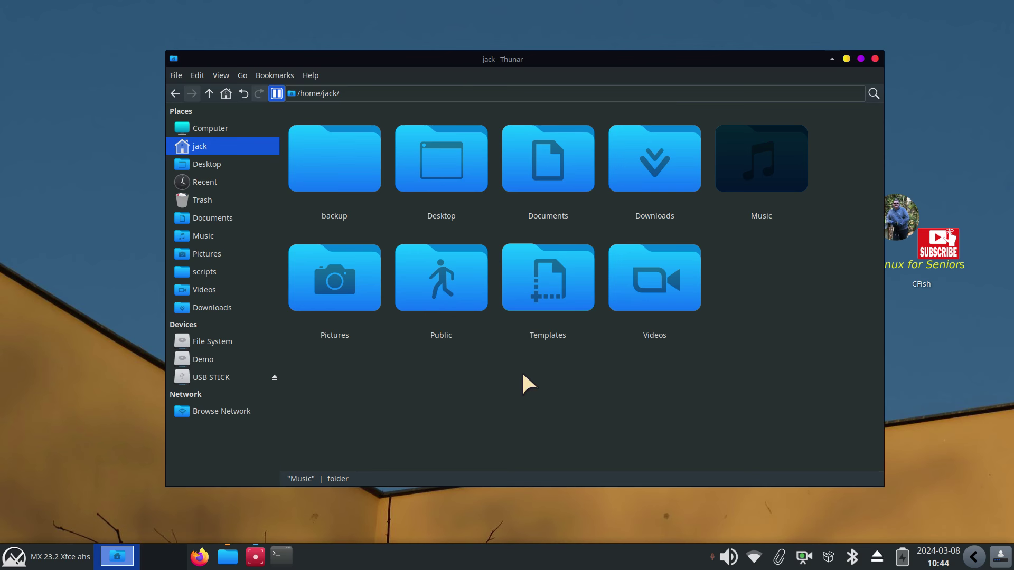
key(ctrl+minus)
key(ctrl+minus)
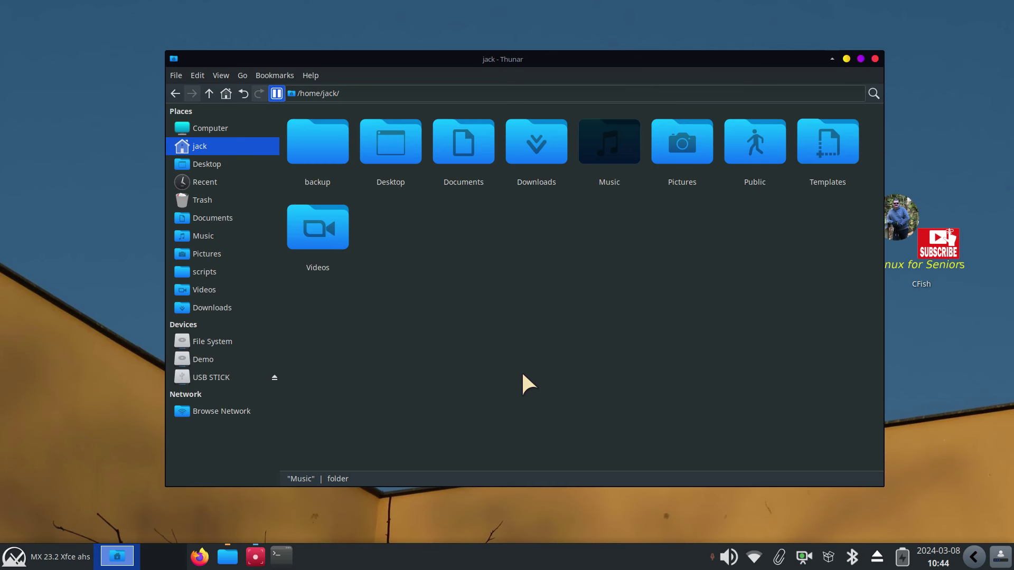
key(ctrl+h)
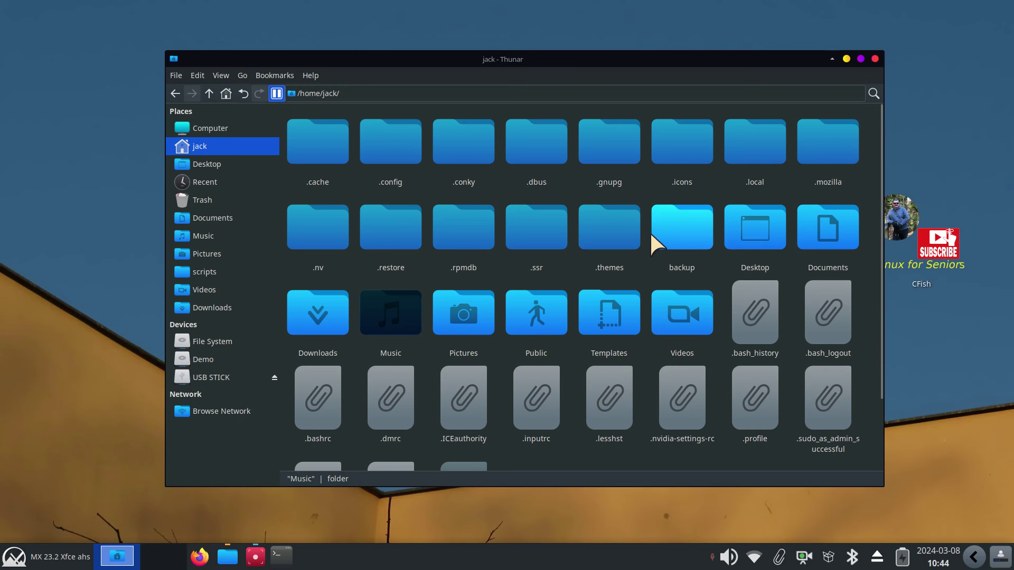
double_click(675, 140)
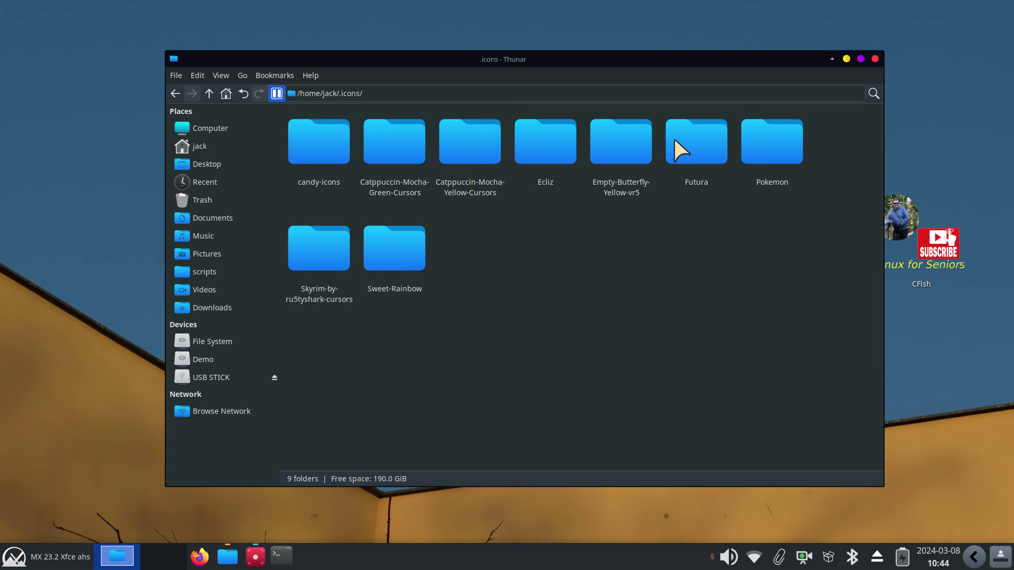
click(460, 168)
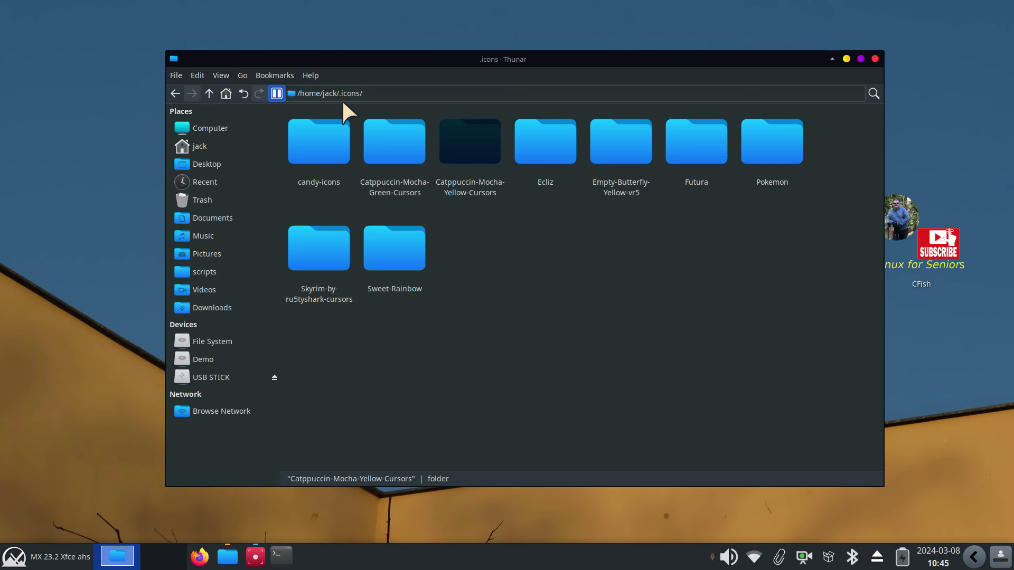
click(209, 94)
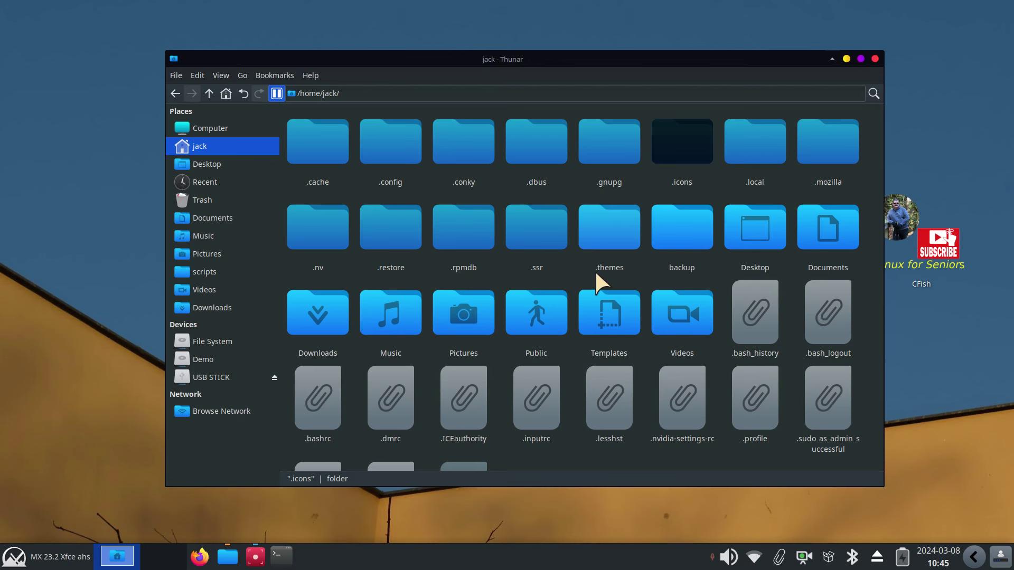
double_click(601, 235)
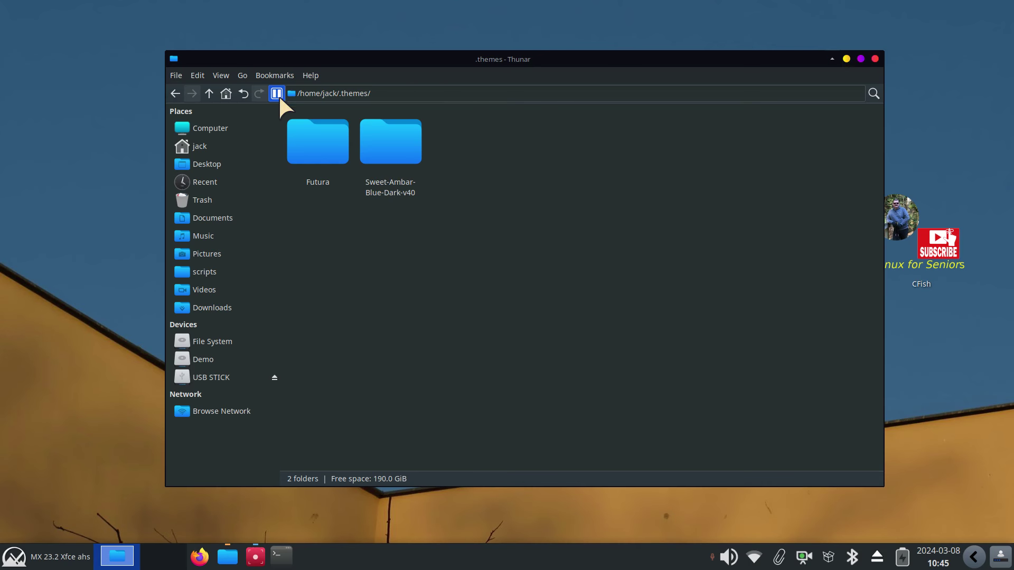
click(209, 92)
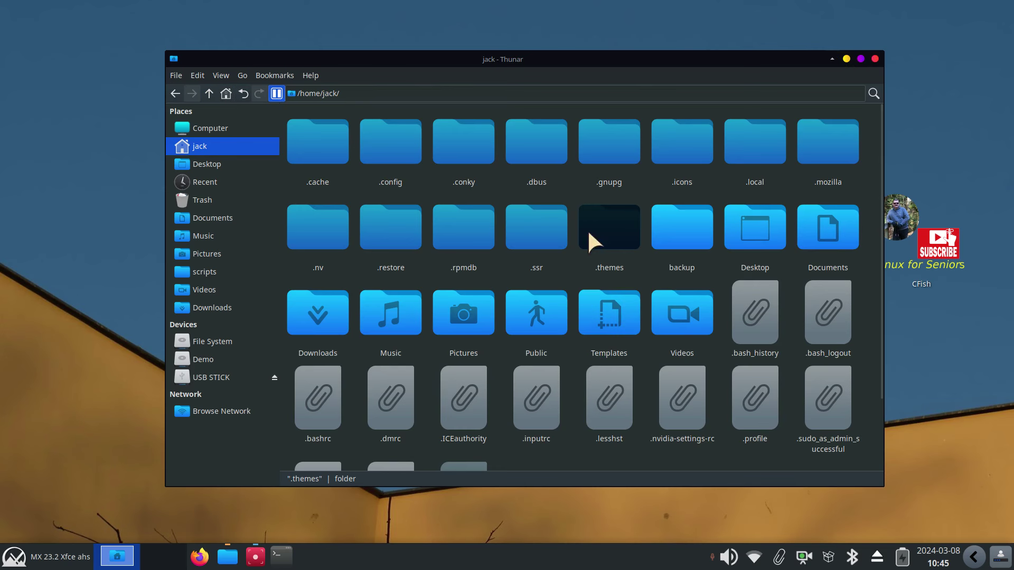
drag(630, 61, 737, 49)
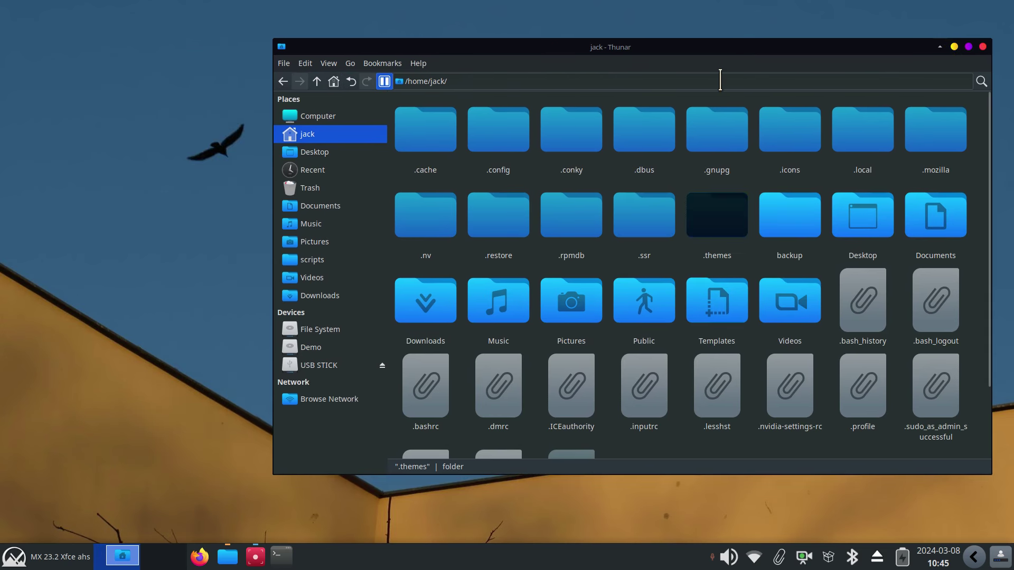
Open Appearance from the Xfce Settings Manager via the application menu
click(51, 564)
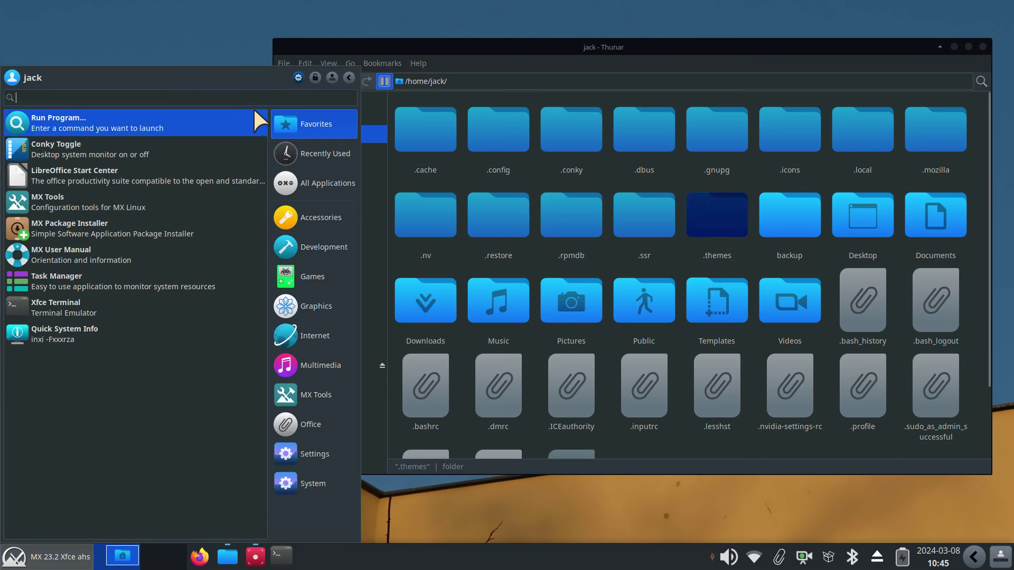
click(295, 73)
drag(467, 151, 270, 266)
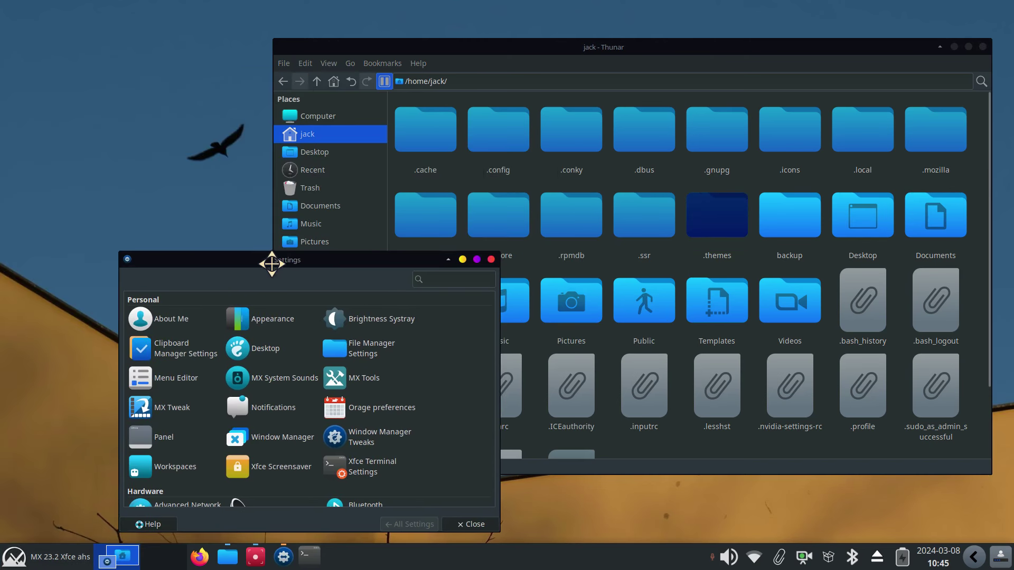
click(262, 324)
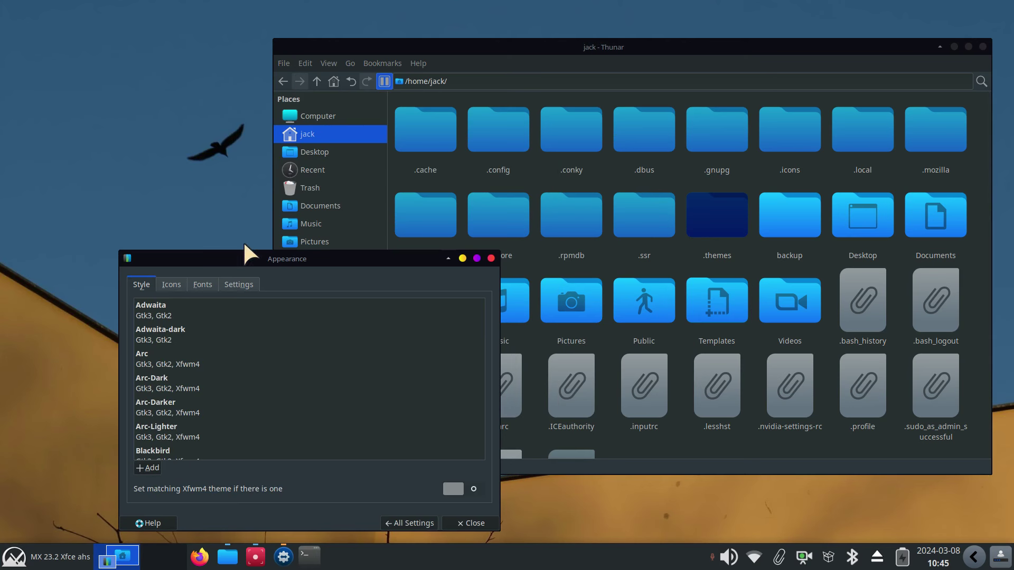
drag(240, 251, 228, 156)
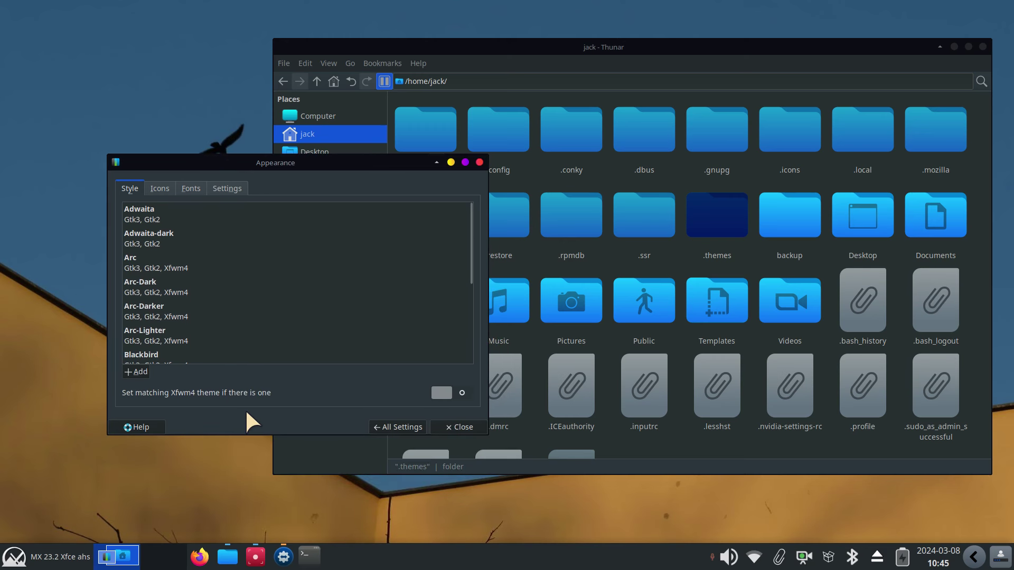
Arrange the Appearance window beside Thunar and show the Downloads folder in Thunar
drag(855, 42, 731, 44)
click(172, 158)
click(144, 164)
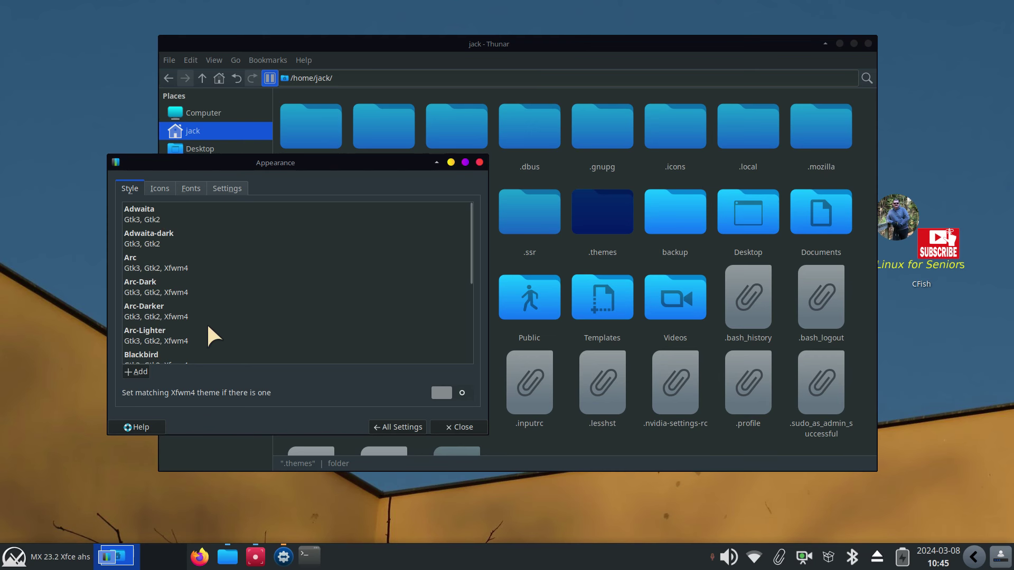
drag(309, 163, 542, 165)
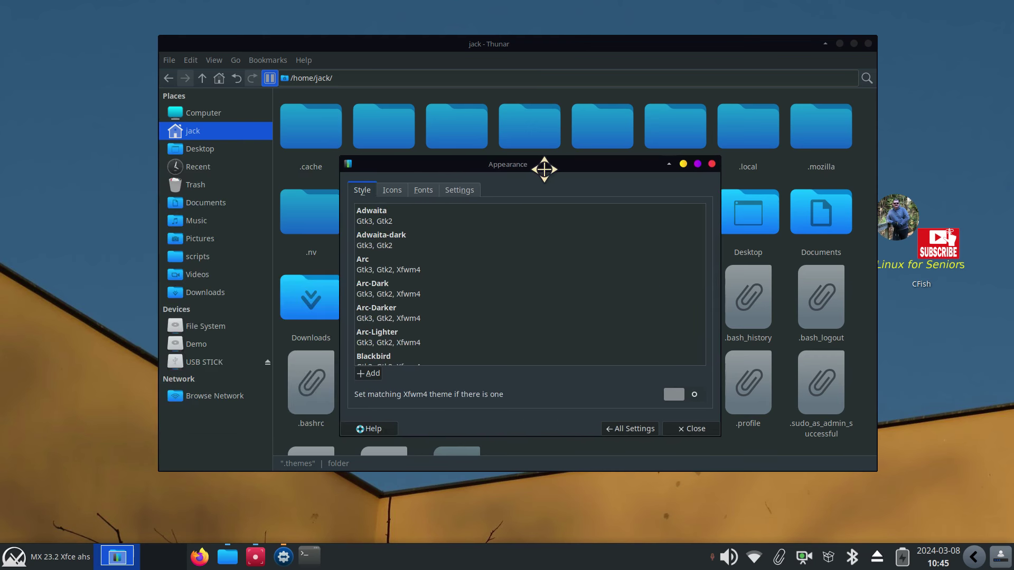
click(196, 292)
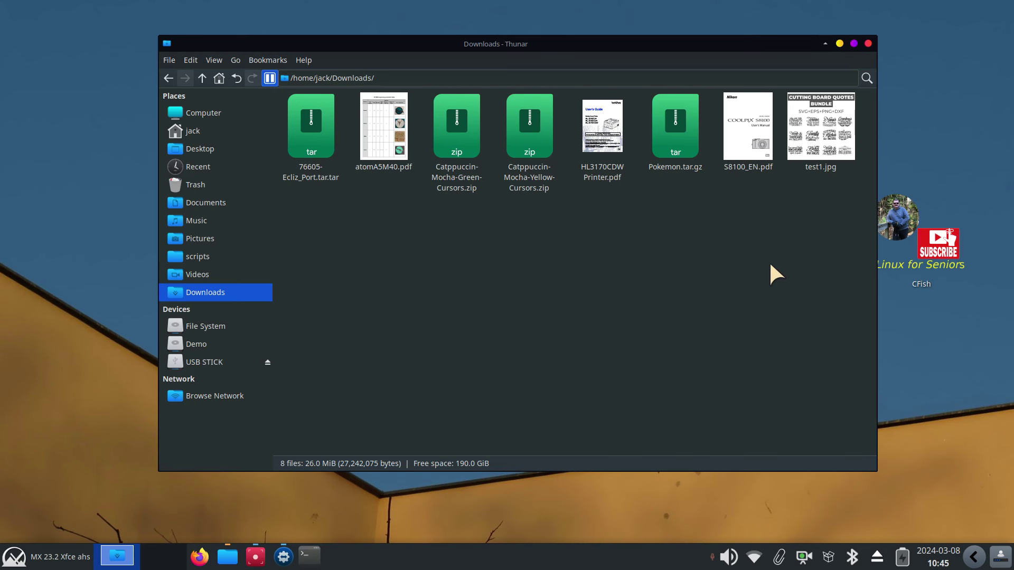
Delete S8100_EN.pdf, test1.jpg, atomA5M40.pdf and HL3170CDW Printer.pdf from Downloads
drag(725, 311, 819, 109)
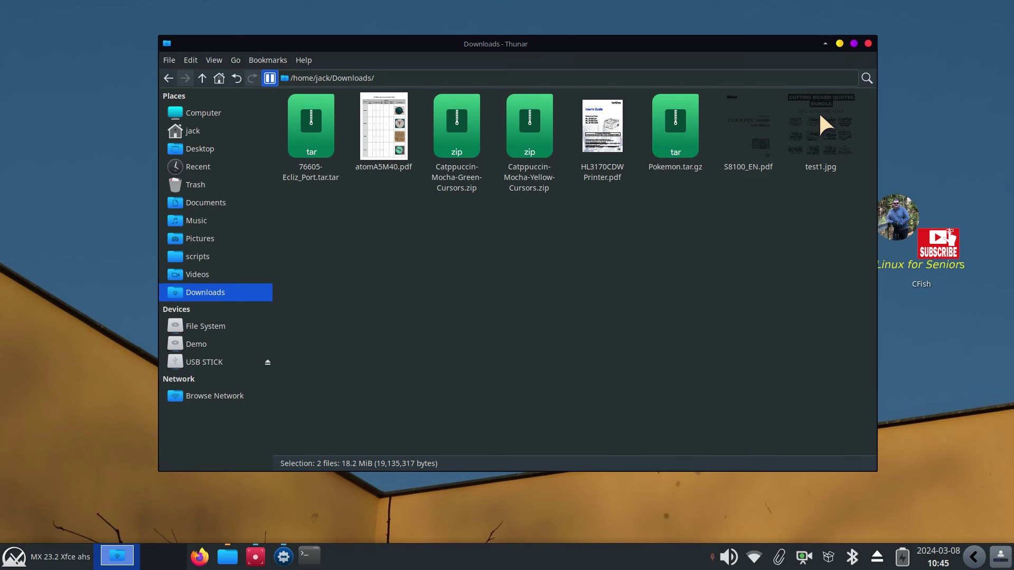
key(Delete)
click(378, 150)
key(Delete)
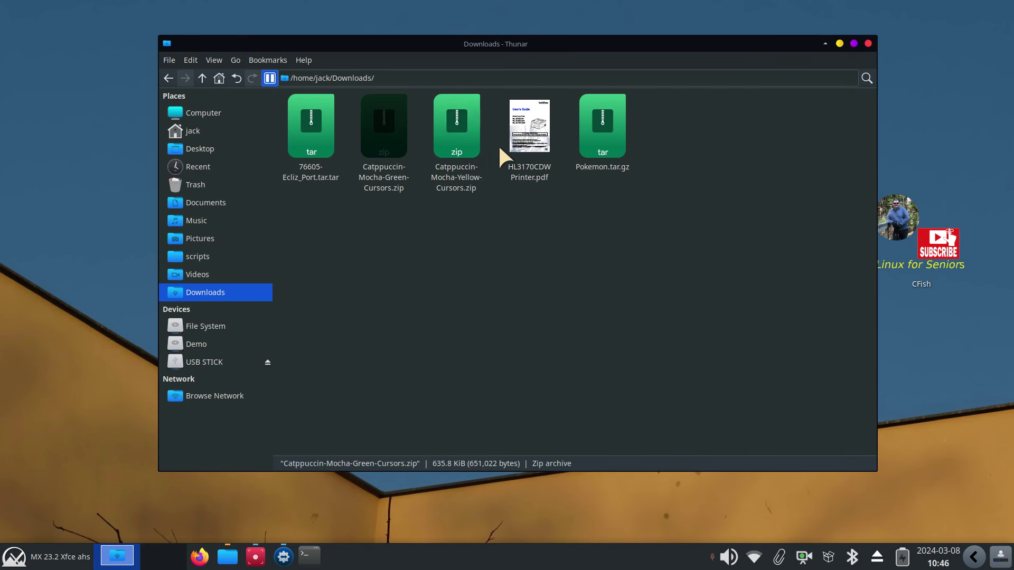
click(514, 131)
key(Delete)
click(578, 282)
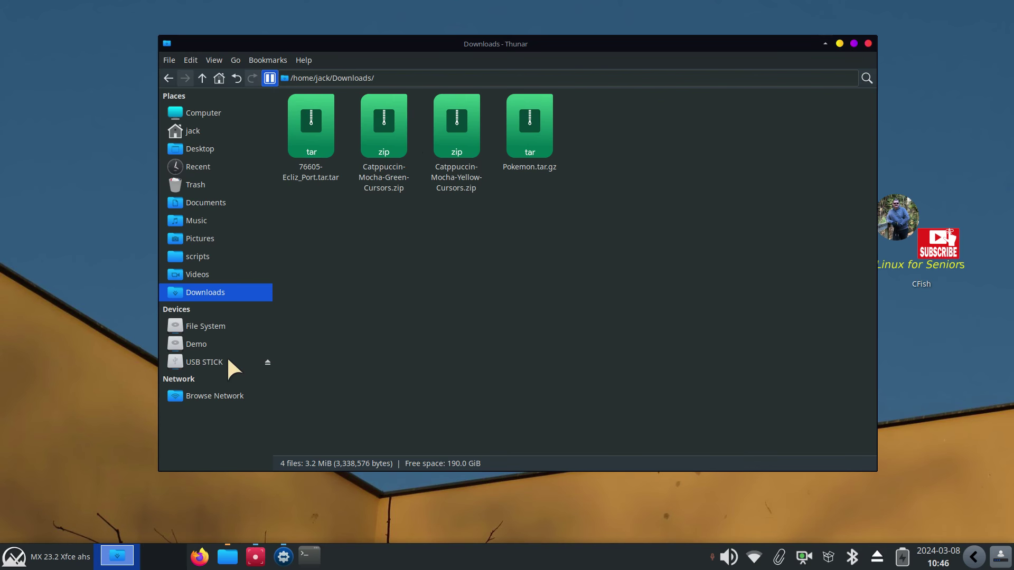
Copy candy-icons.tar.xz from the Demo drive's Themes folder into Downloads
click(194, 344)
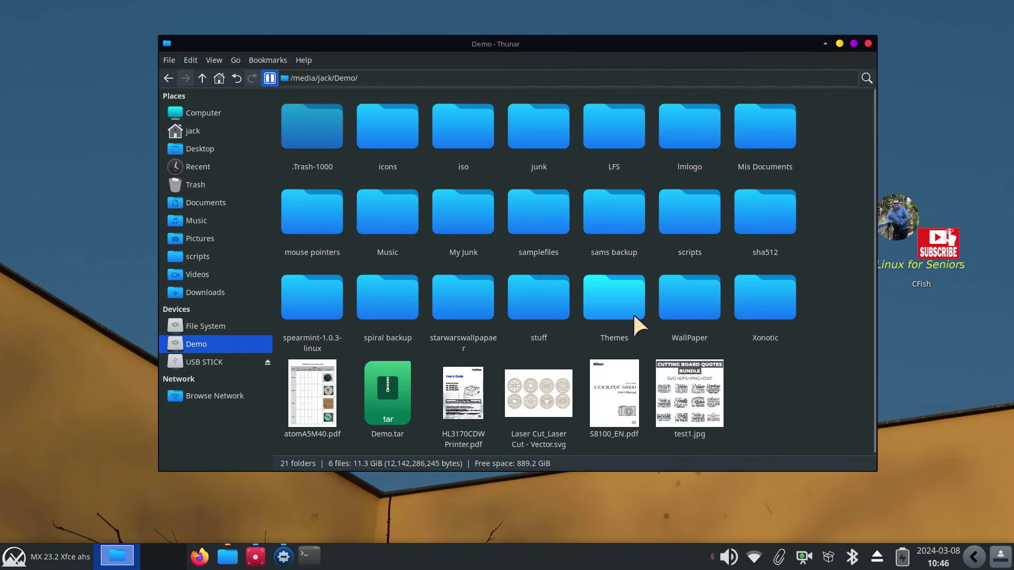
double_click(602, 299)
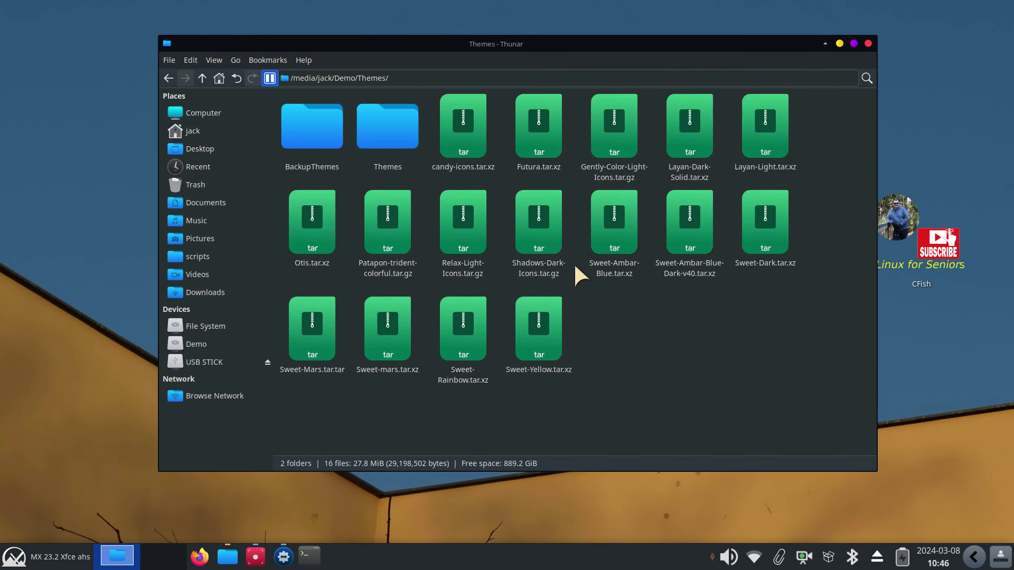
click(462, 115)
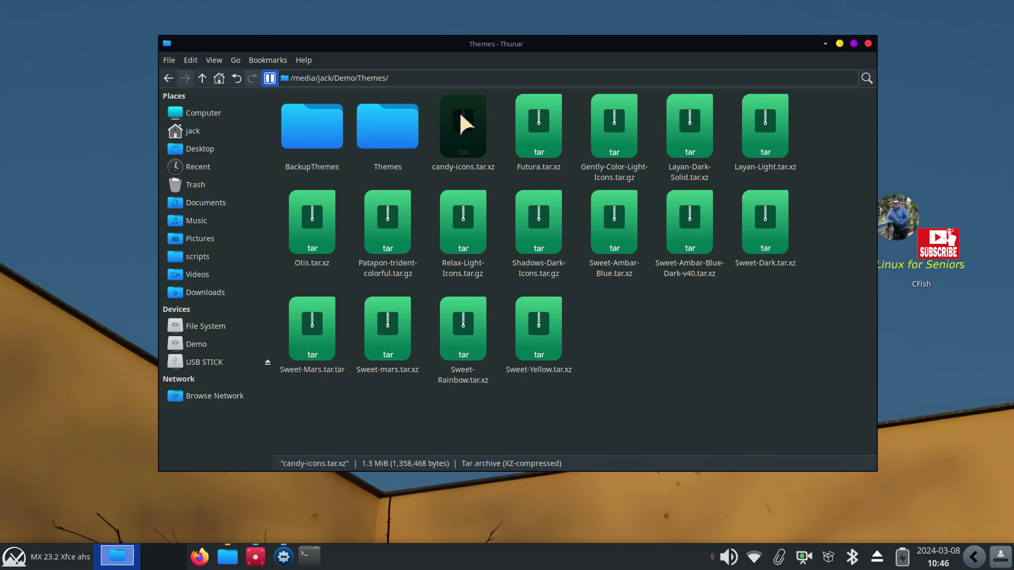
right_click(459, 111)
click(501, 205)
click(190, 293)
right_click(458, 226)
click(501, 261)
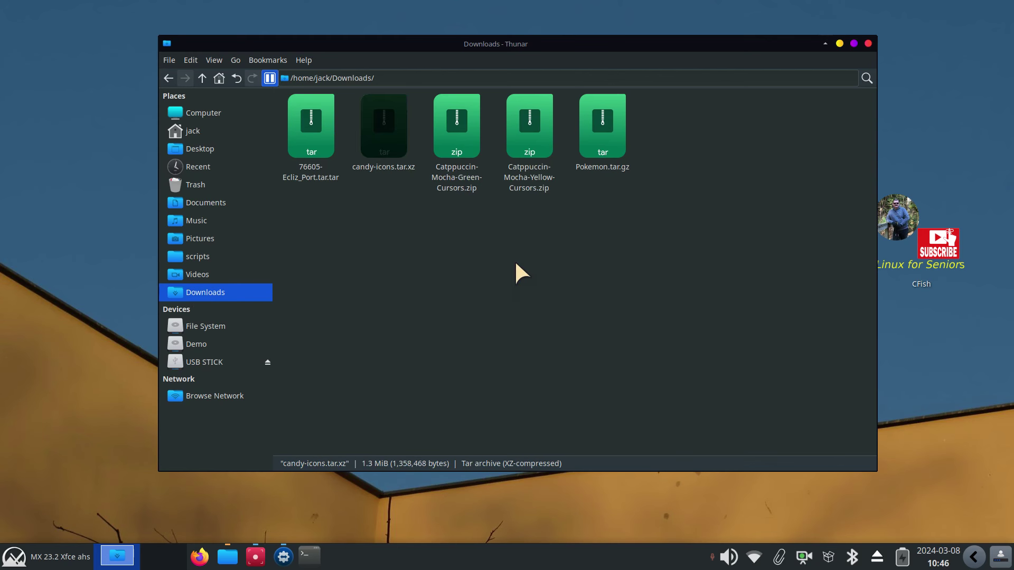
click(452, 275)
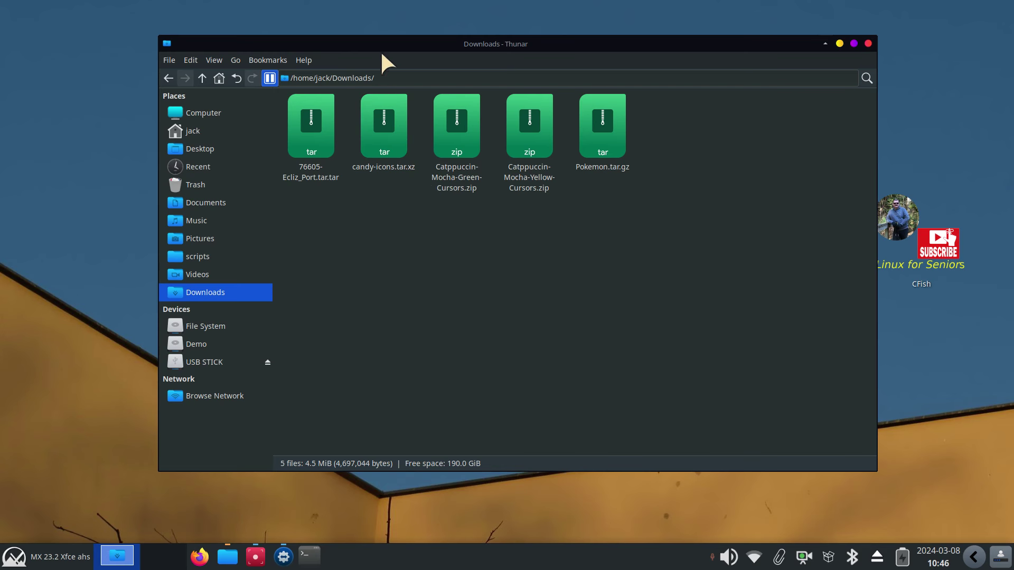
Open the Icons tab of Appearance from the Xfce Settings Manager
drag(394, 46, 510, 54)
click(53, 556)
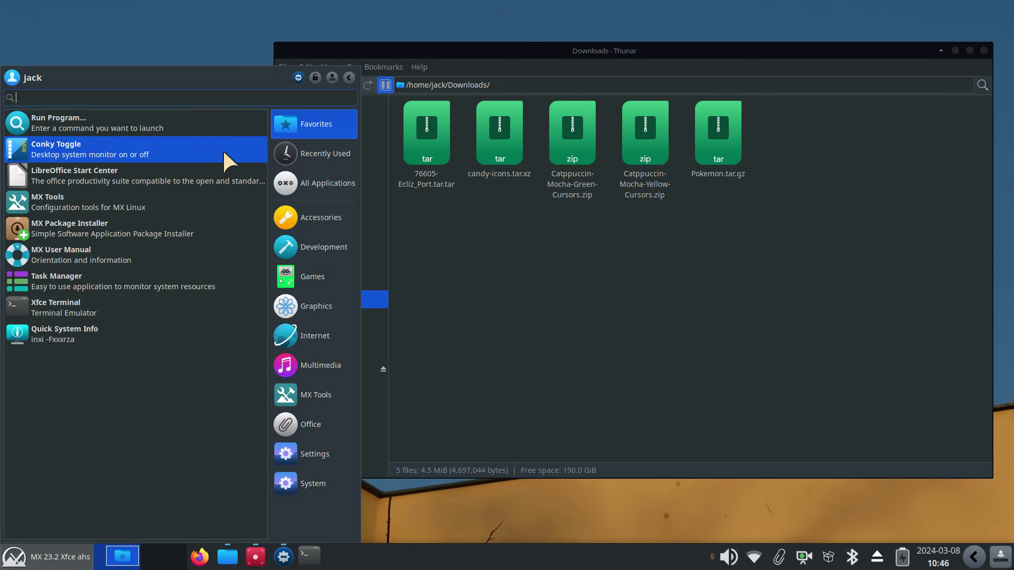
click(296, 78)
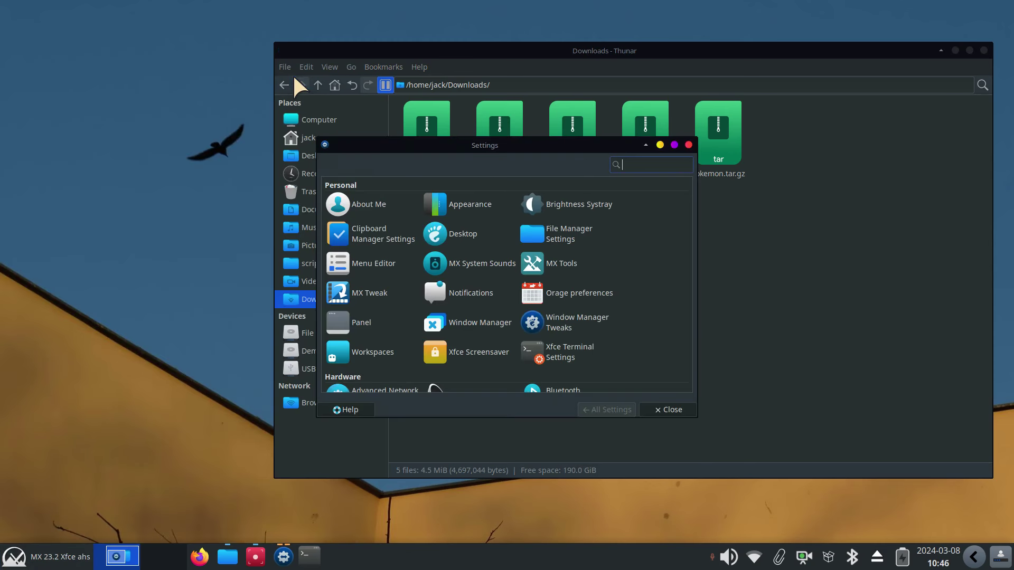
click(470, 205)
click(368, 171)
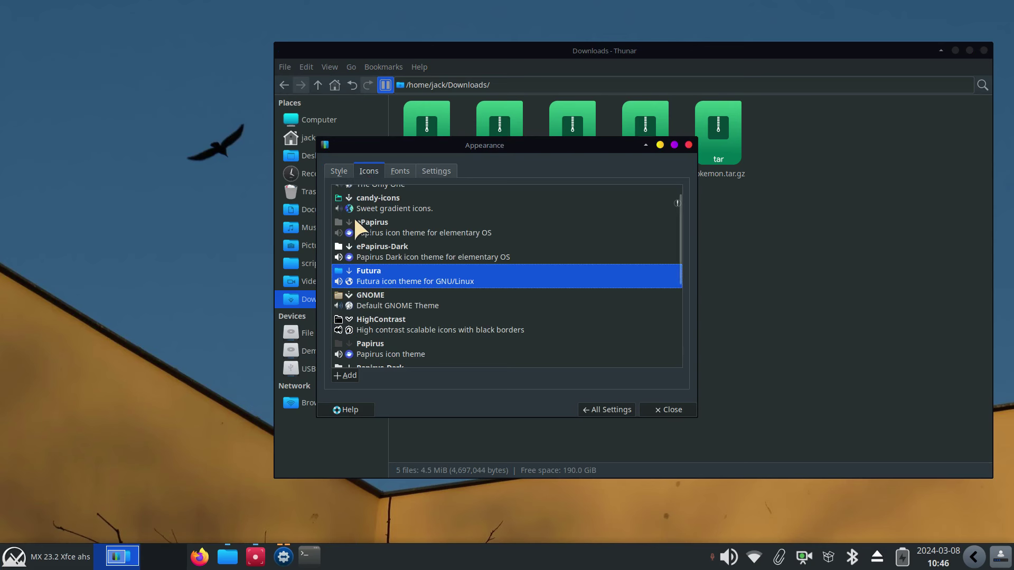
drag(380, 141, 459, 201)
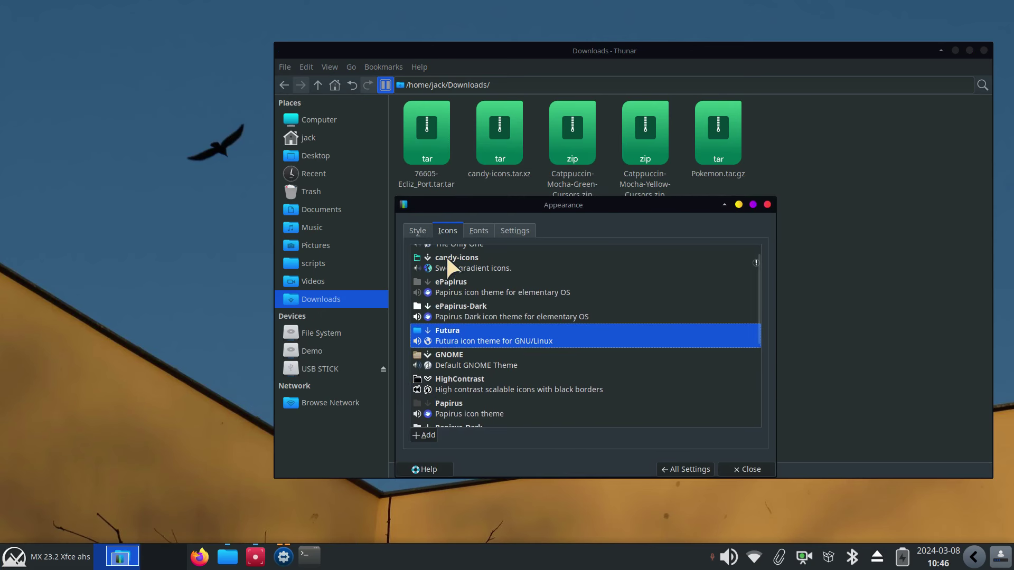
Install candy-icons.tar.xz from Downloads as a new icon theme
click(426, 435)
click(322, 169)
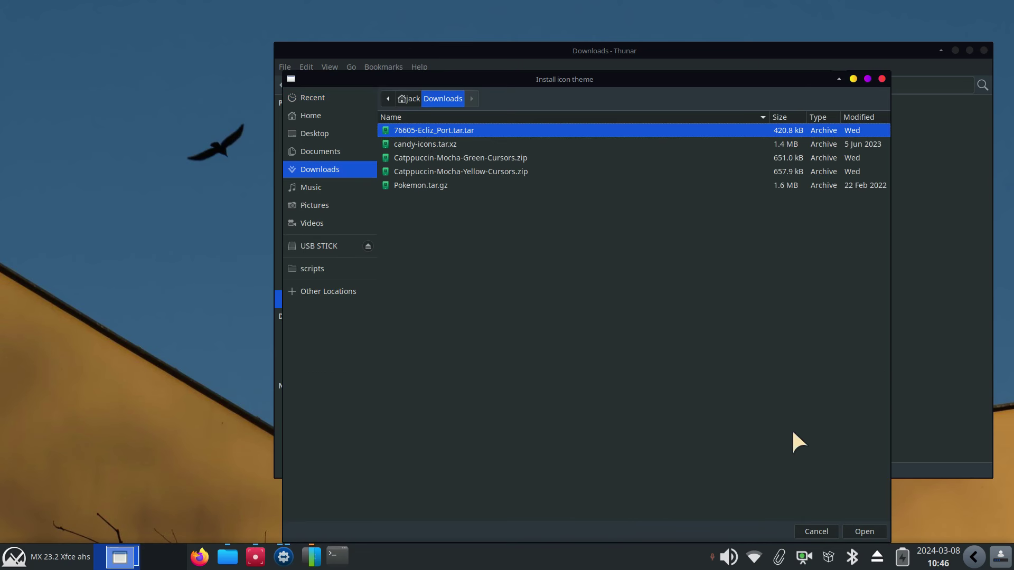
click(882, 79)
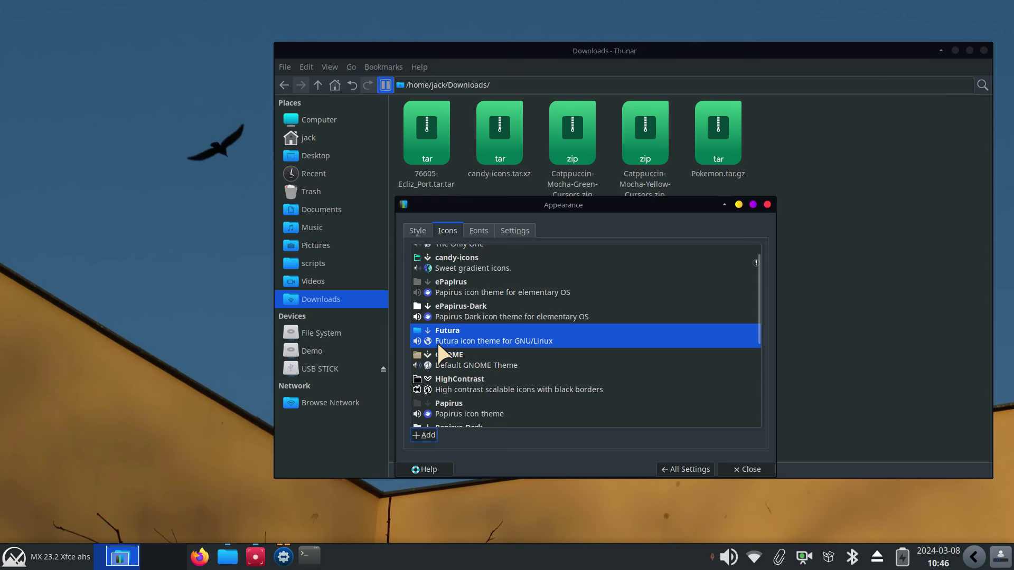
Show the home folder /home/jack in Thunar
drag(482, 208, 642, 249)
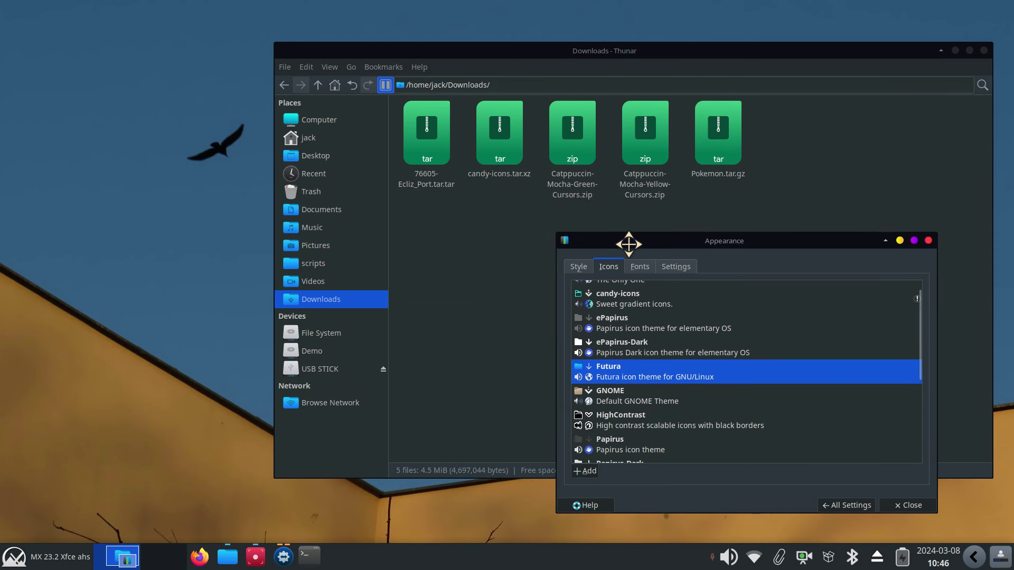
click(305, 137)
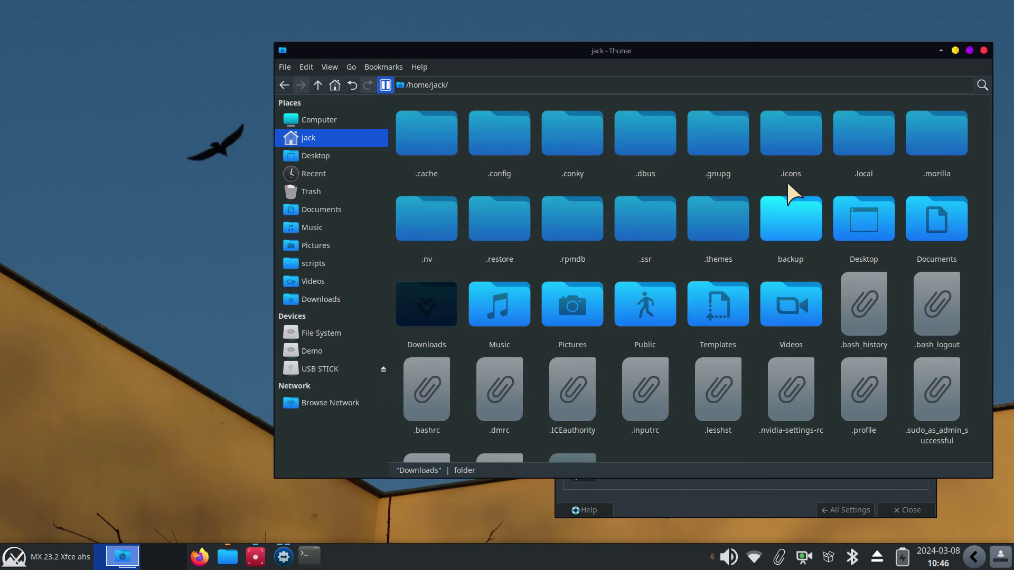
drag(733, 48, 558, 56)
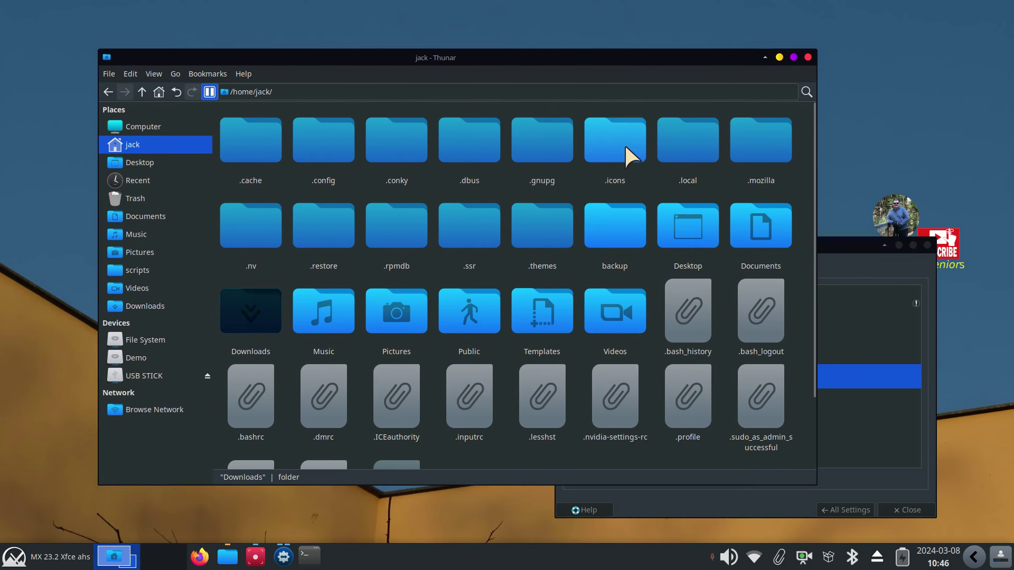
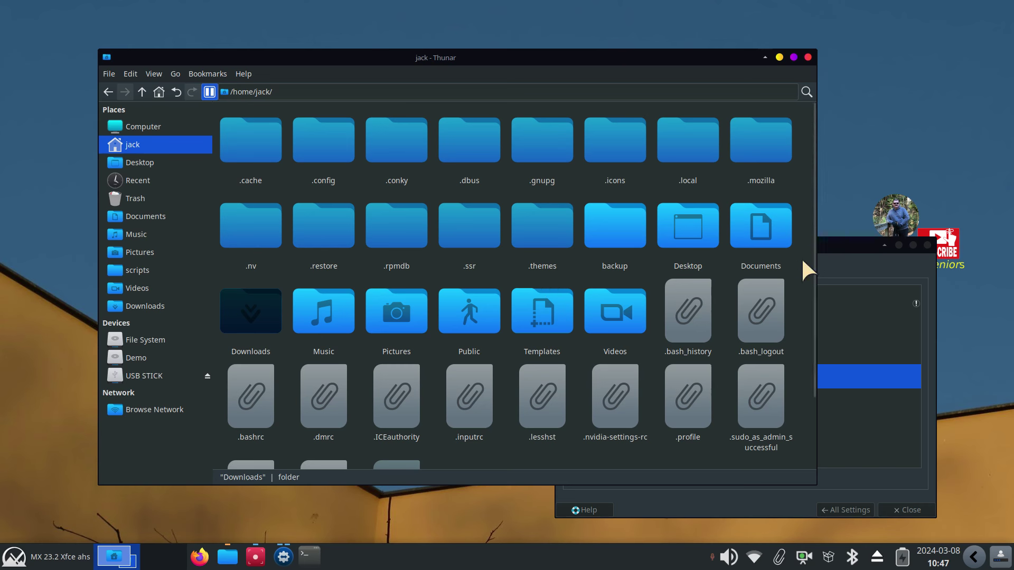
Preview the Sweet-Ambar-Blue-Dark-v40 style theme, then revert to mx-comfort-dark
click(841, 244)
click(578, 271)
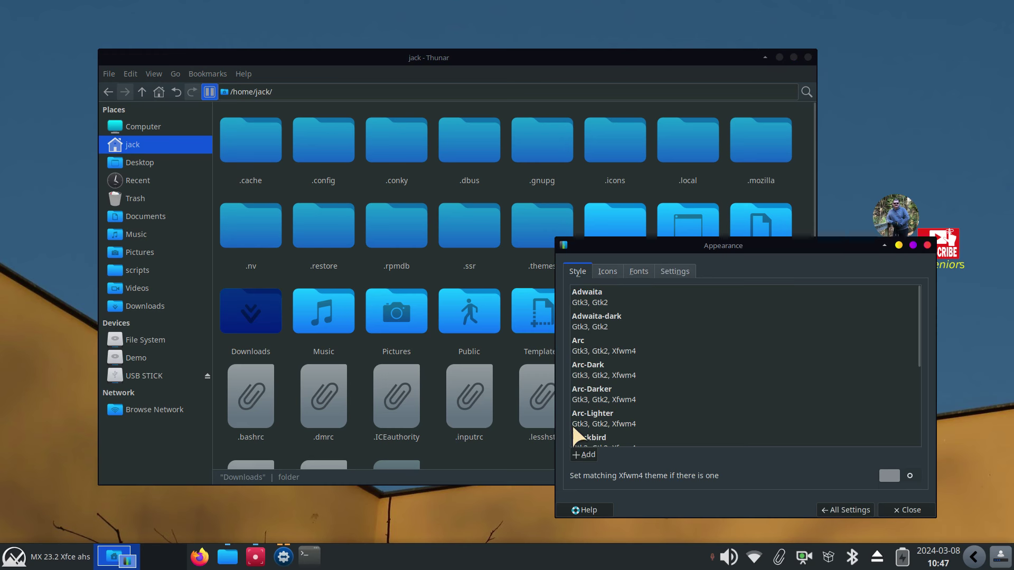
scroll(635, 408, down, 5)
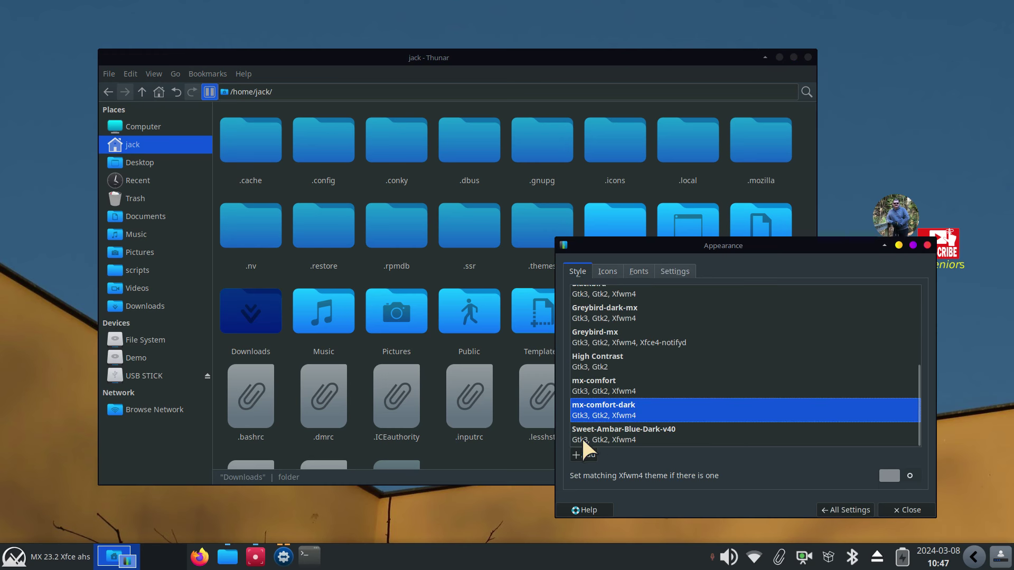
drag(611, 249, 595, 301)
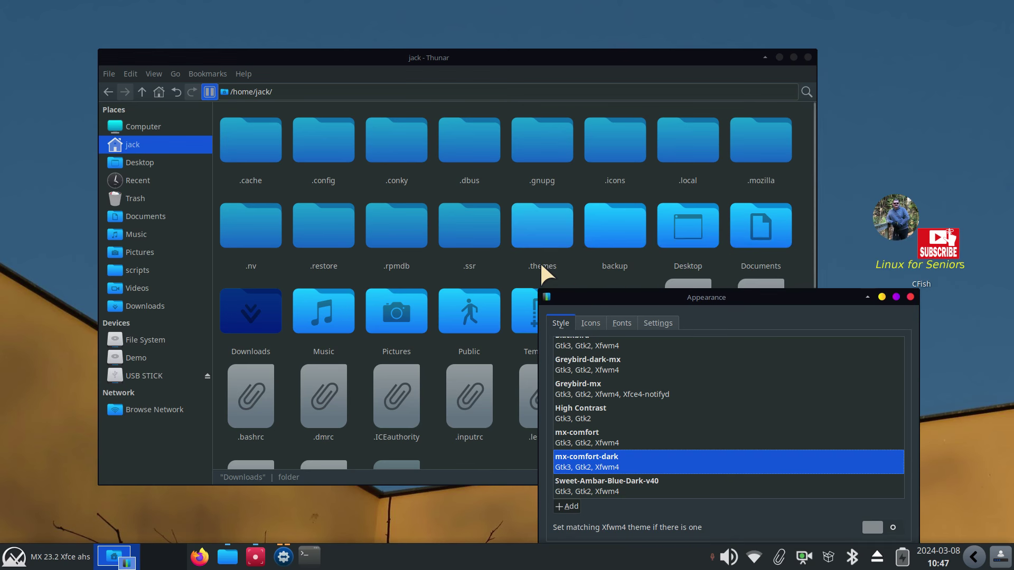
drag(593, 301, 590, 157)
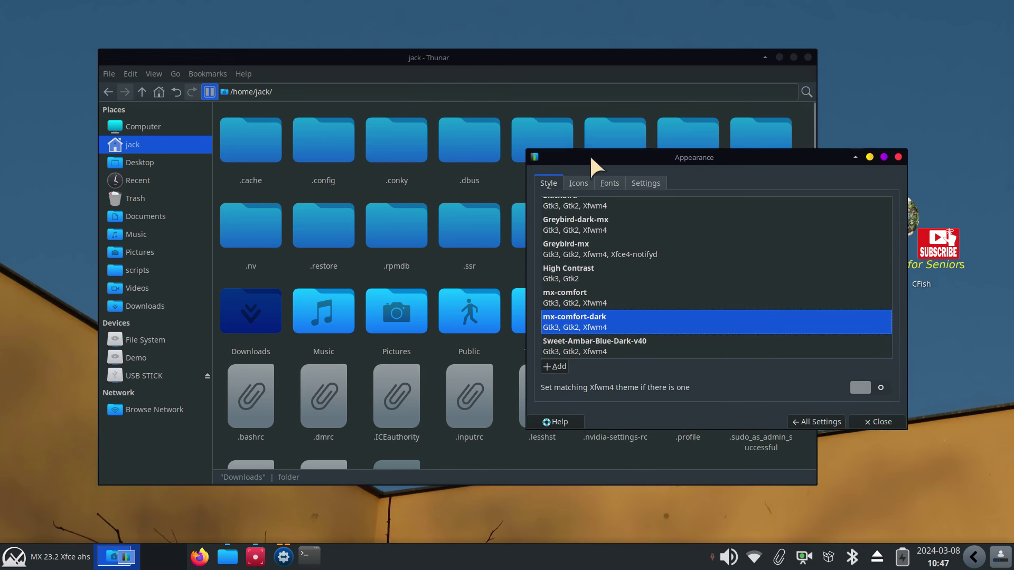
click(566, 343)
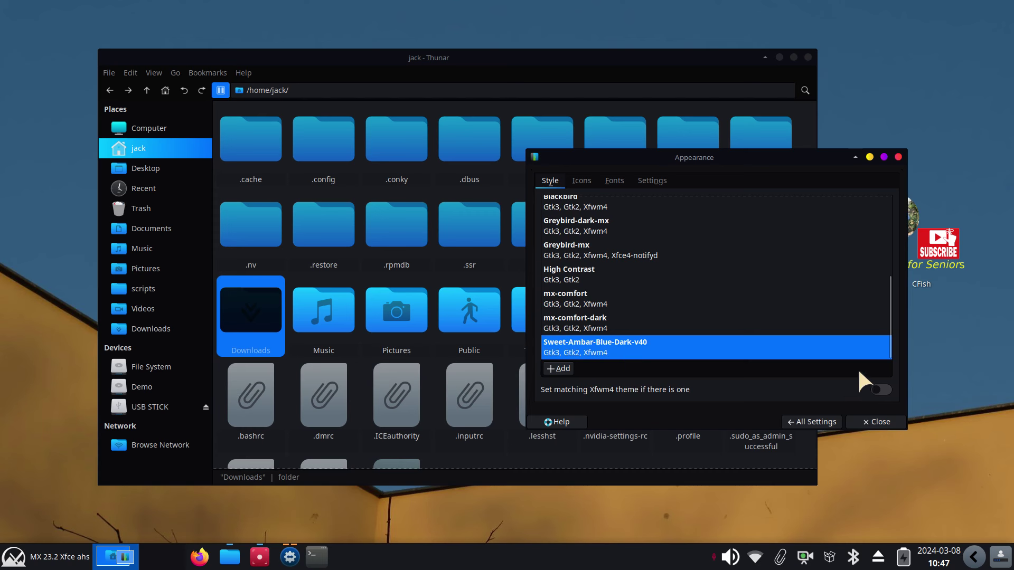
click(591, 317)
Try the candy-icons icon theme, revert to Futura, and close Appearance
click(581, 181)
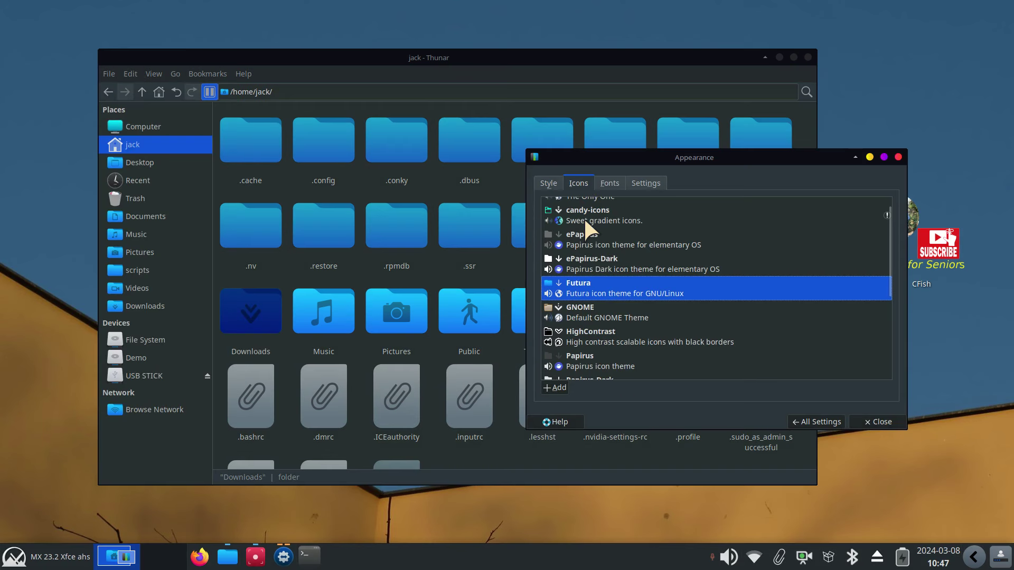
click(585, 222)
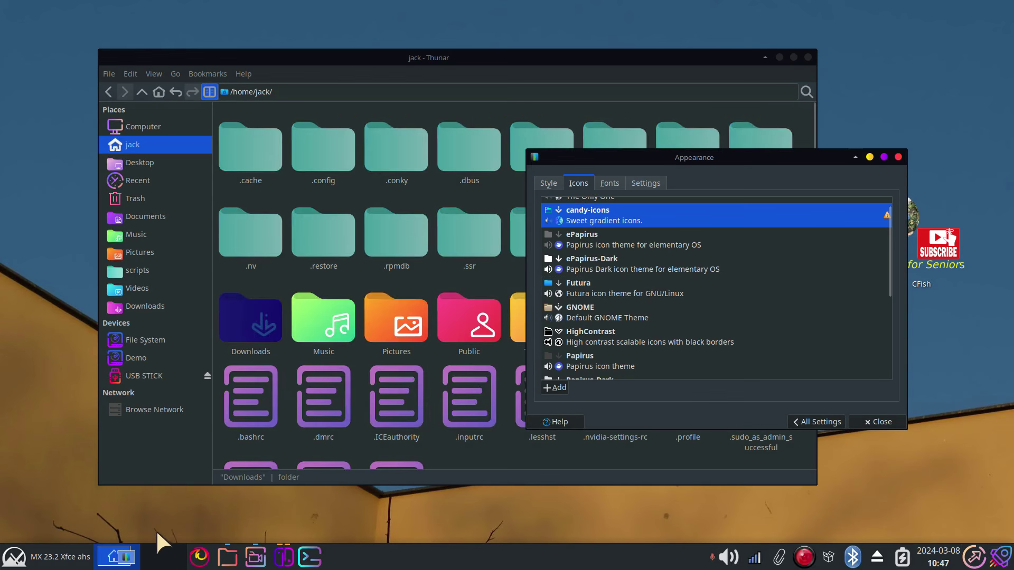
click(21, 558)
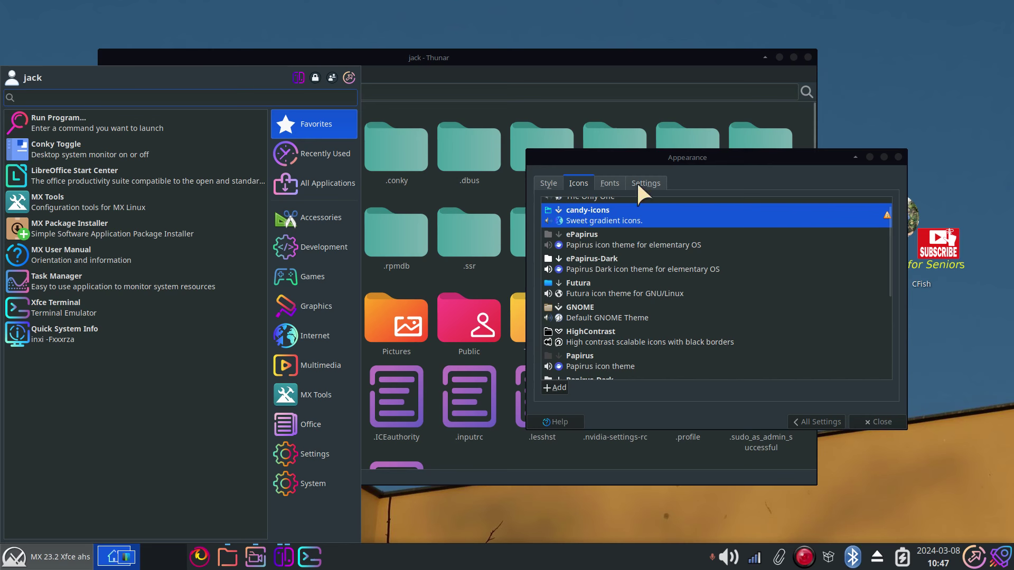
click(588, 232)
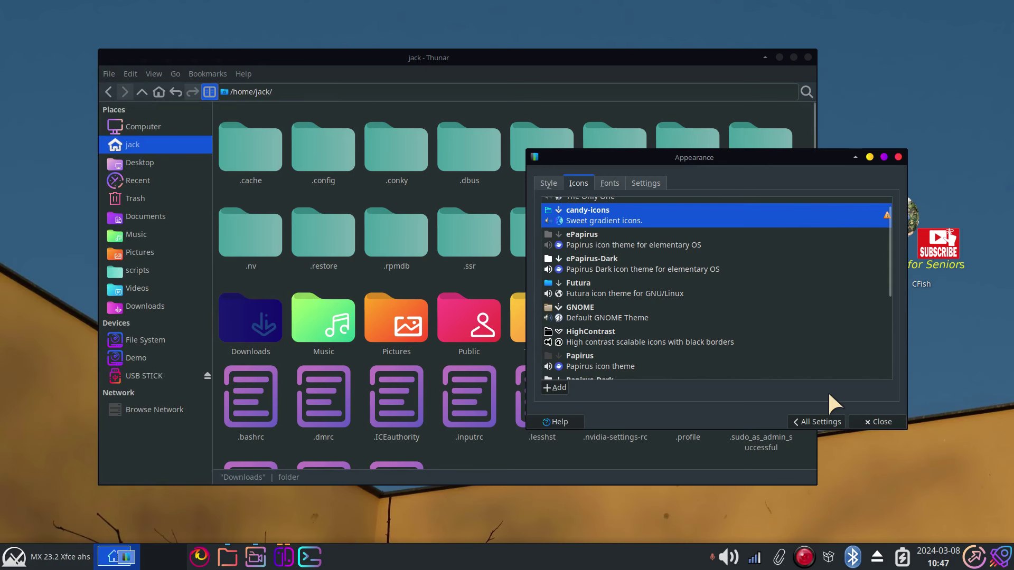
click(565, 280)
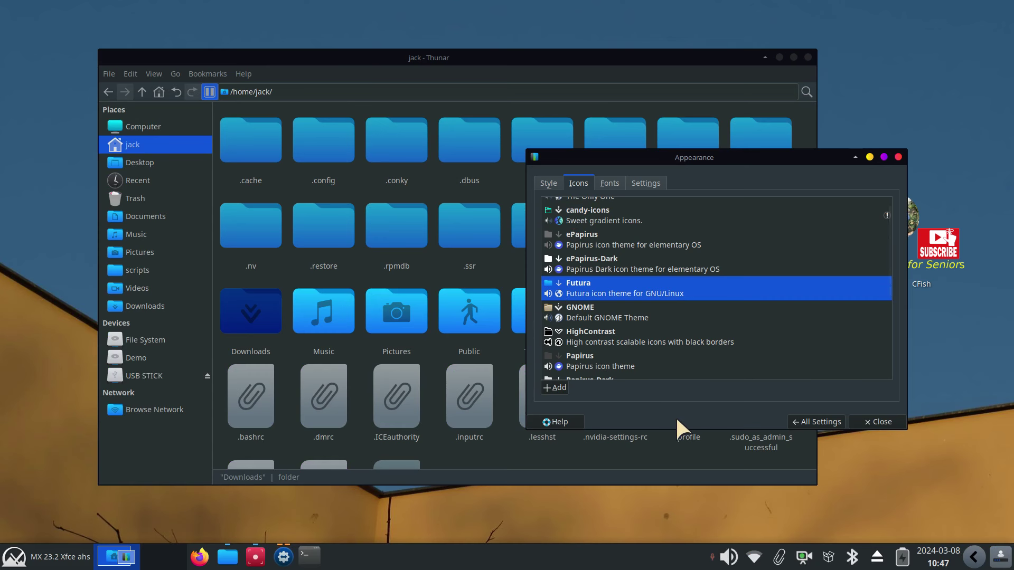
click(898, 156)
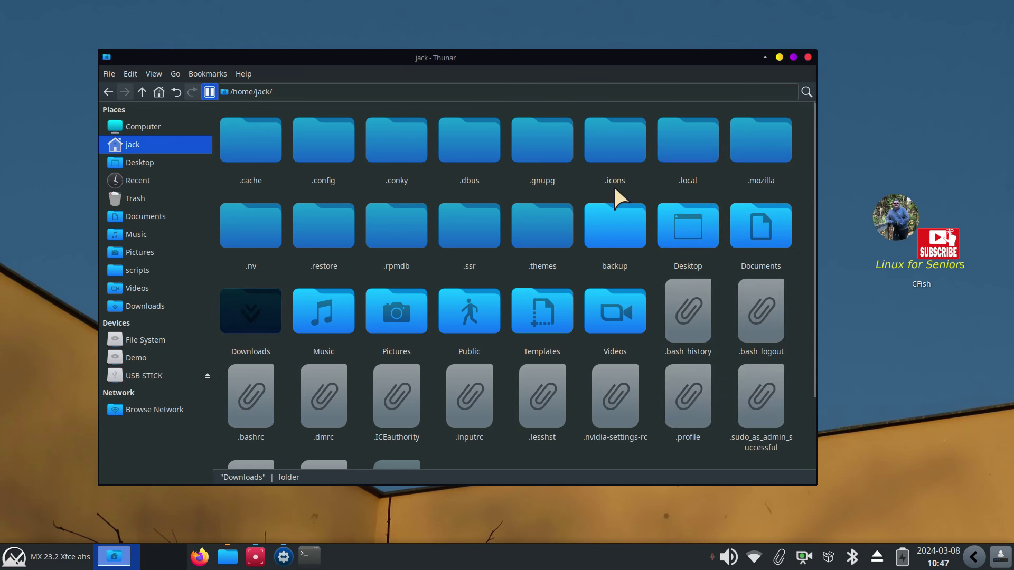
Move the candy-icons folder from .icons to the Trash
double_click(622, 144)
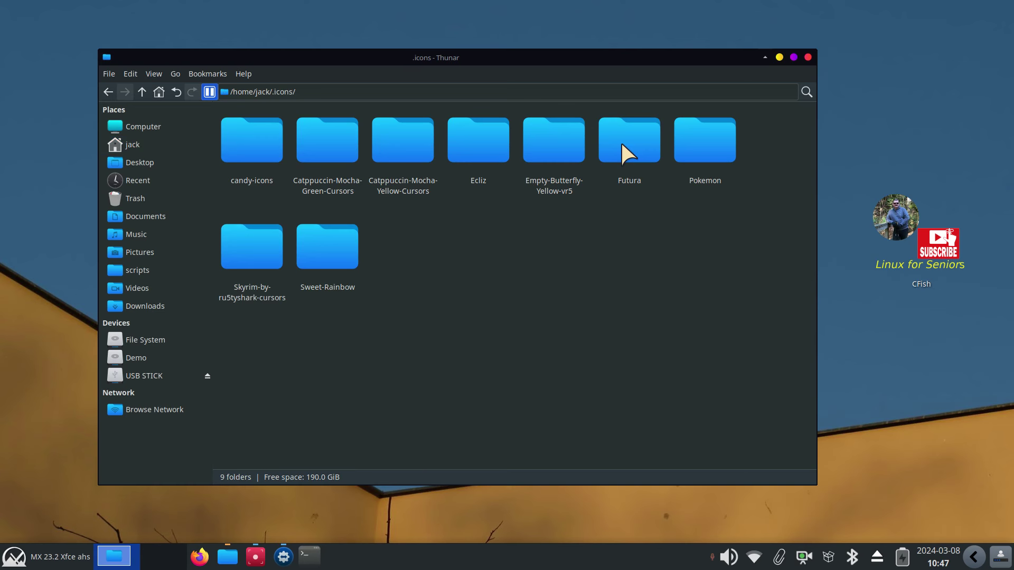
click(236, 135)
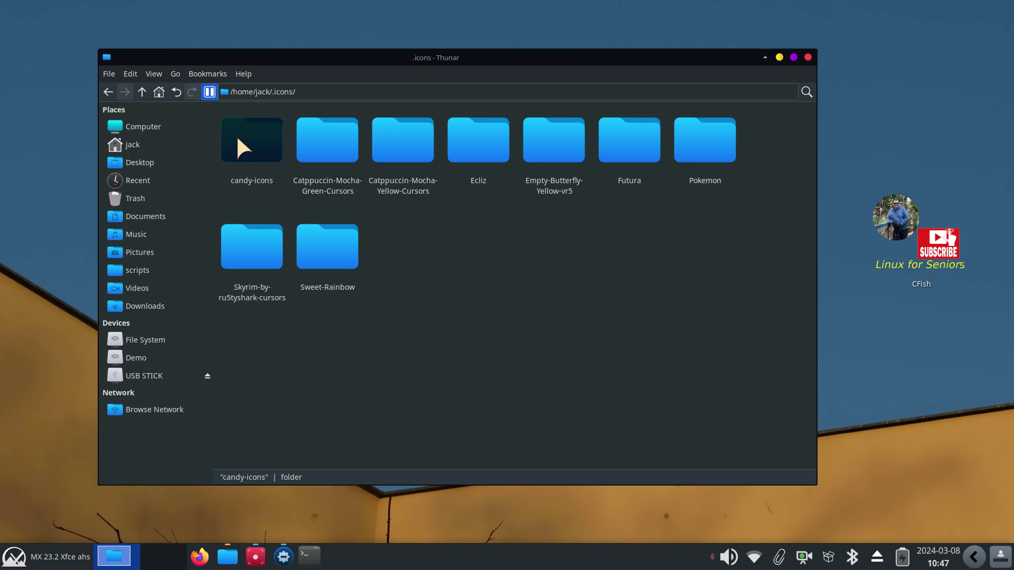
key(Delete)
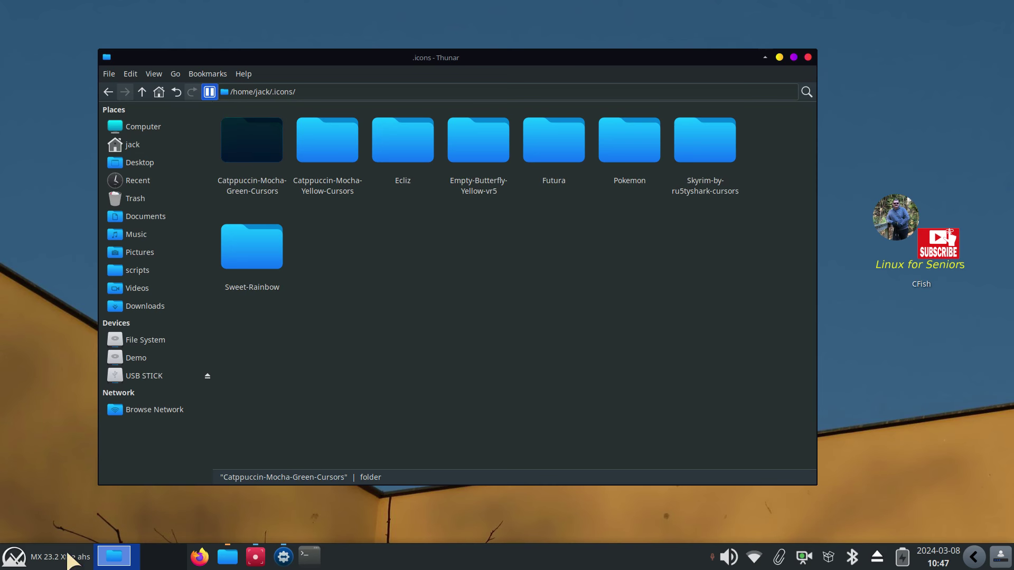
Preview the Sweet-Rainbow icon theme, keep Futura, and view the Trash contents
click(14, 557)
click(299, 76)
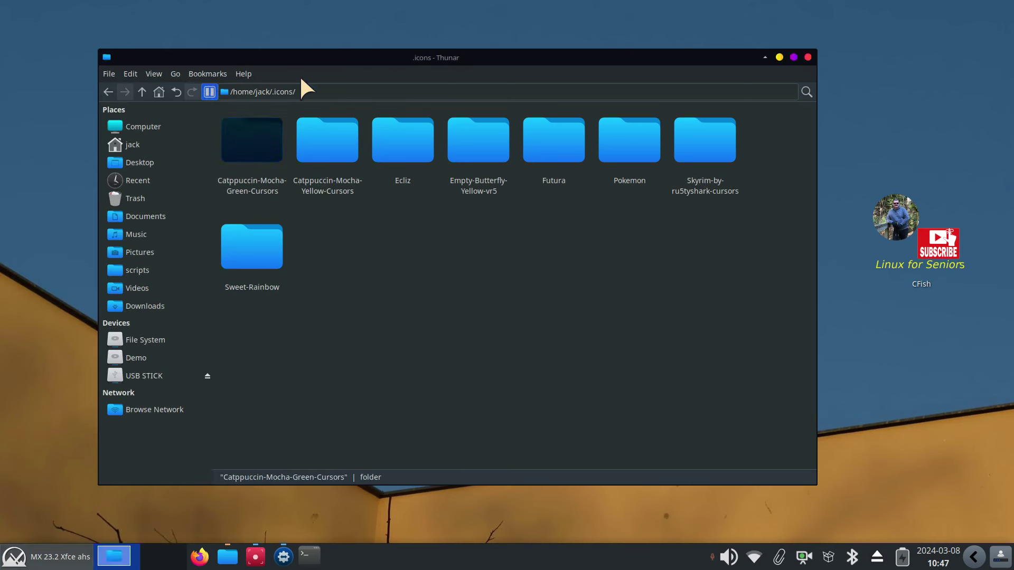
click(468, 205)
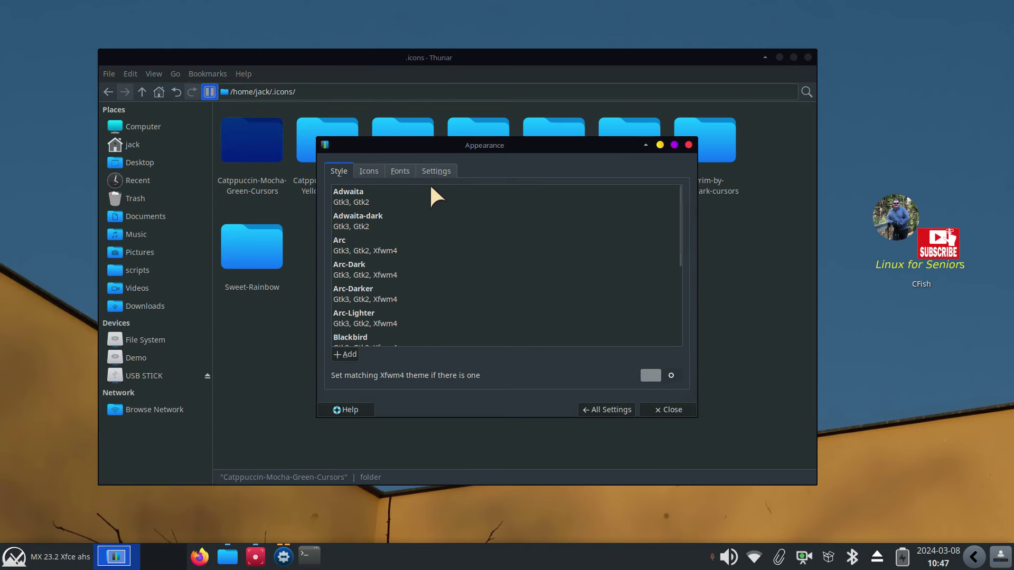
click(372, 170)
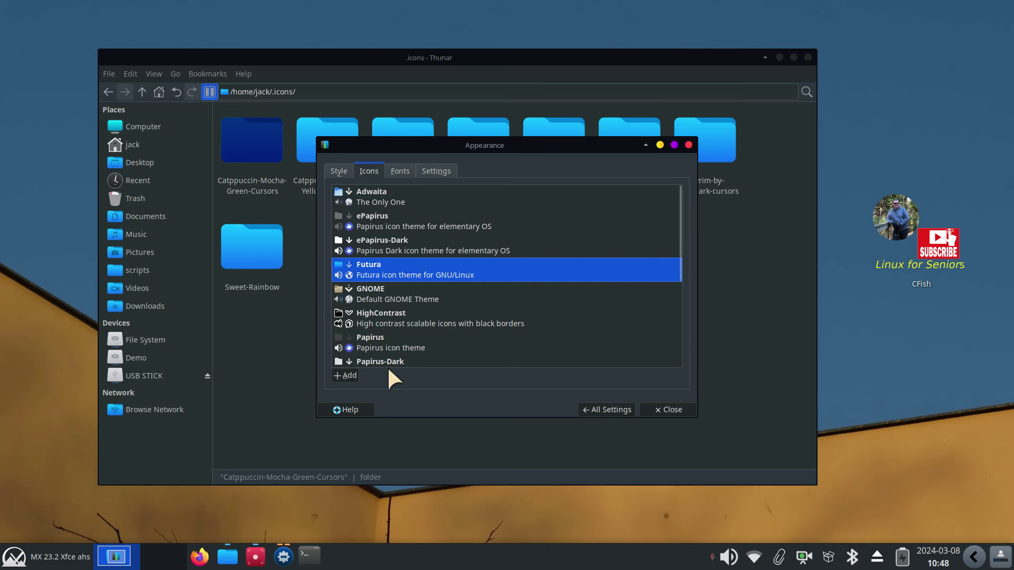
scroll(446, 301, down, 5)
scroll(445, 305, up, 5)
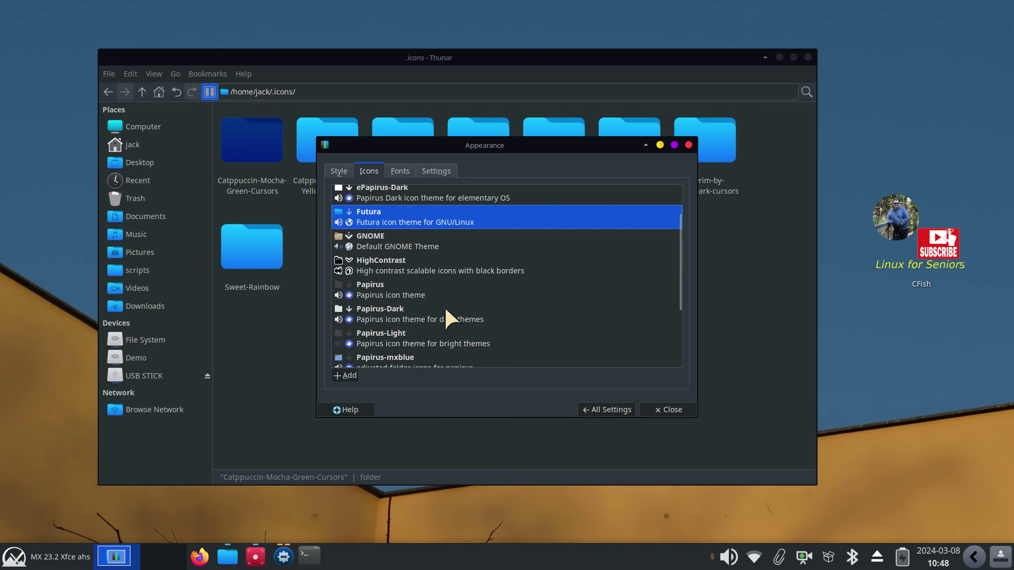
scroll(444, 305, down, 5)
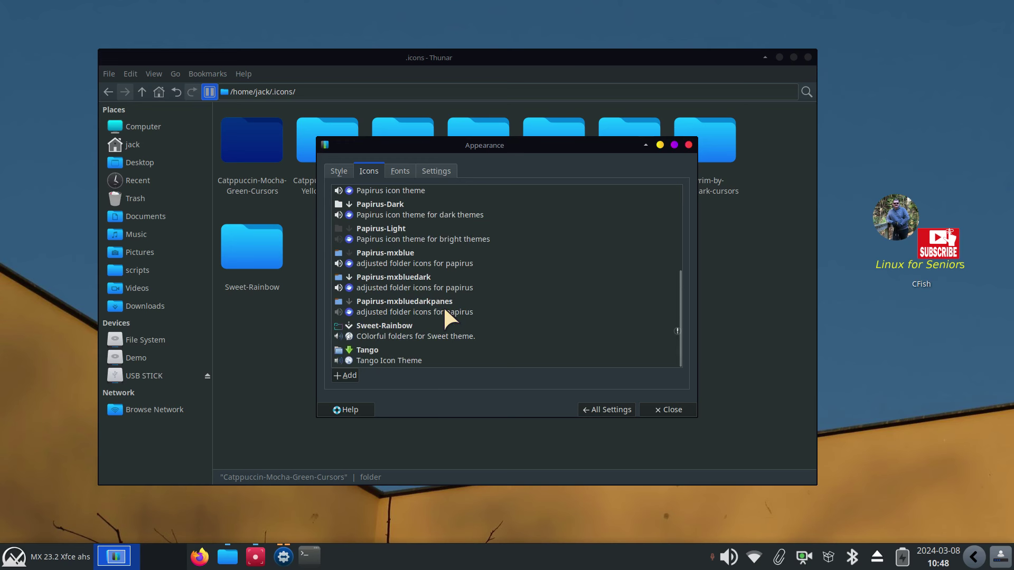
click(373, 332)
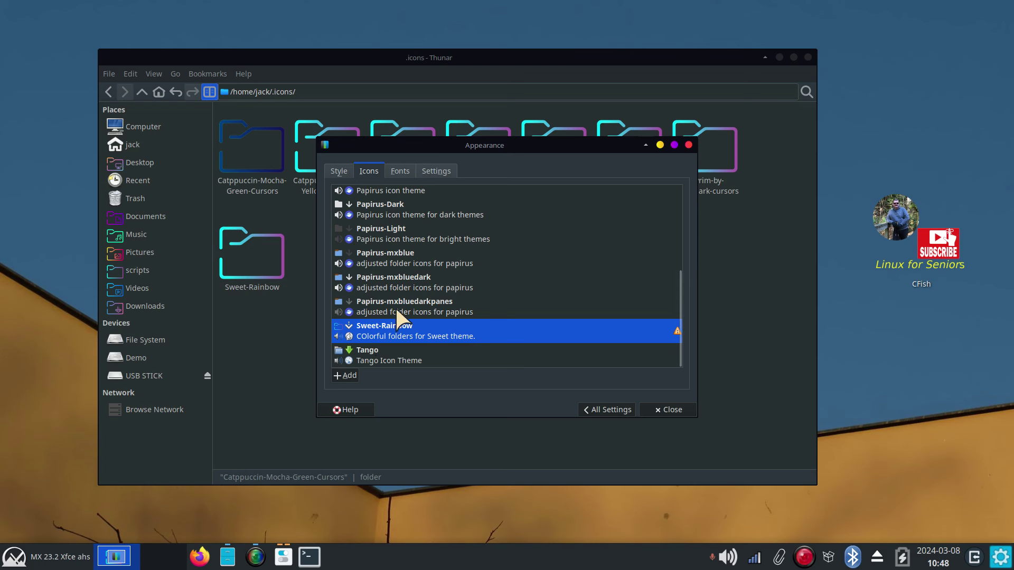
scroll(395, 306, up, 3)
click(369, 264)
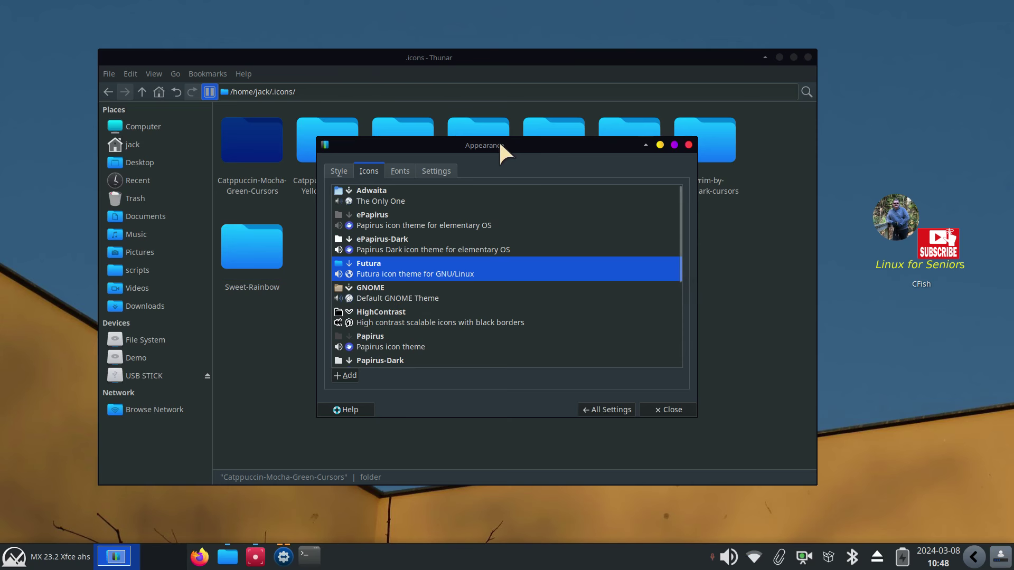
drag(500, 145, 707, 145)
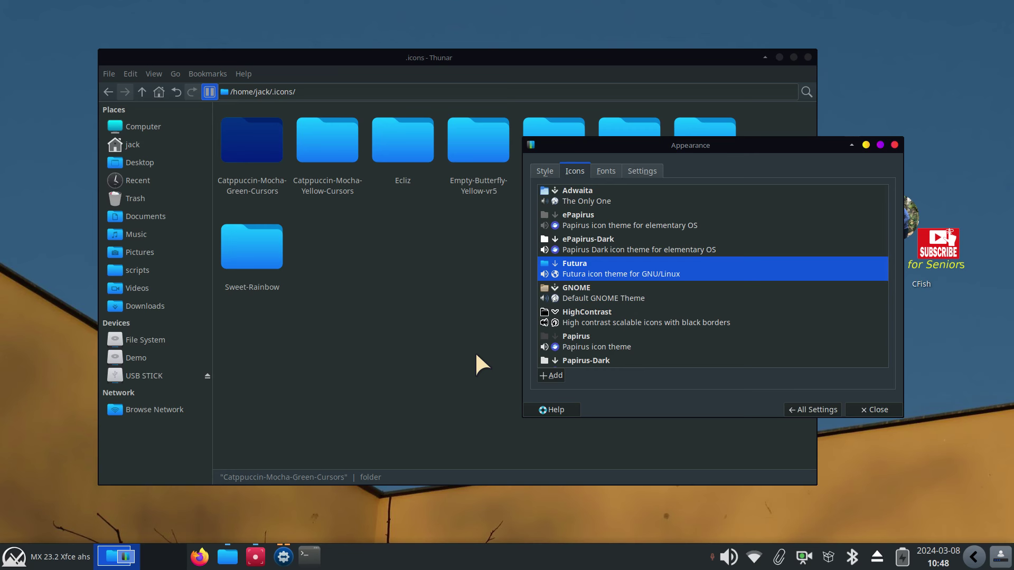
click(130, 197)
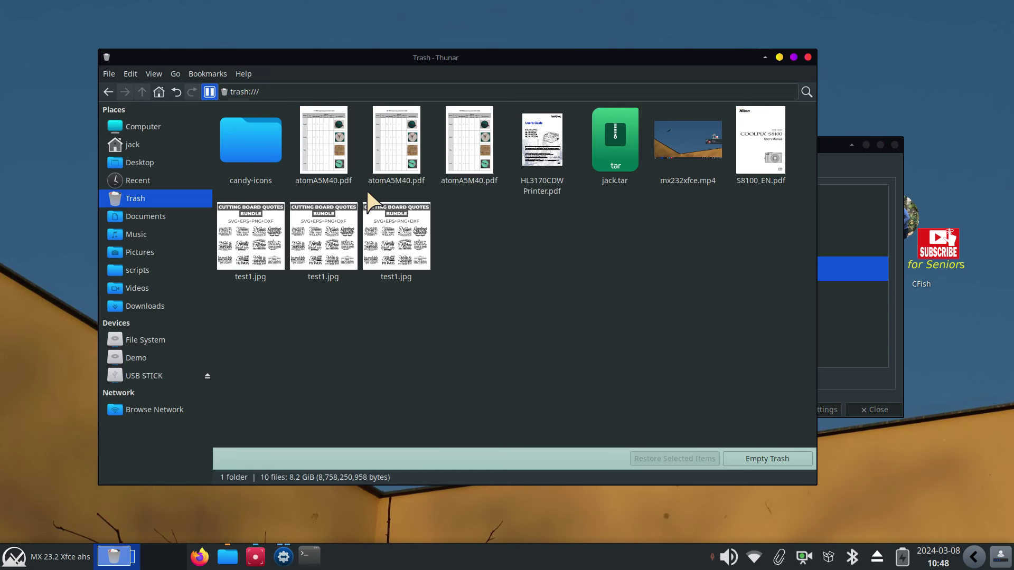
Restore candy-icons from the Trash, preview it, keep Futura, and close Appearance
right_click(249, 133)
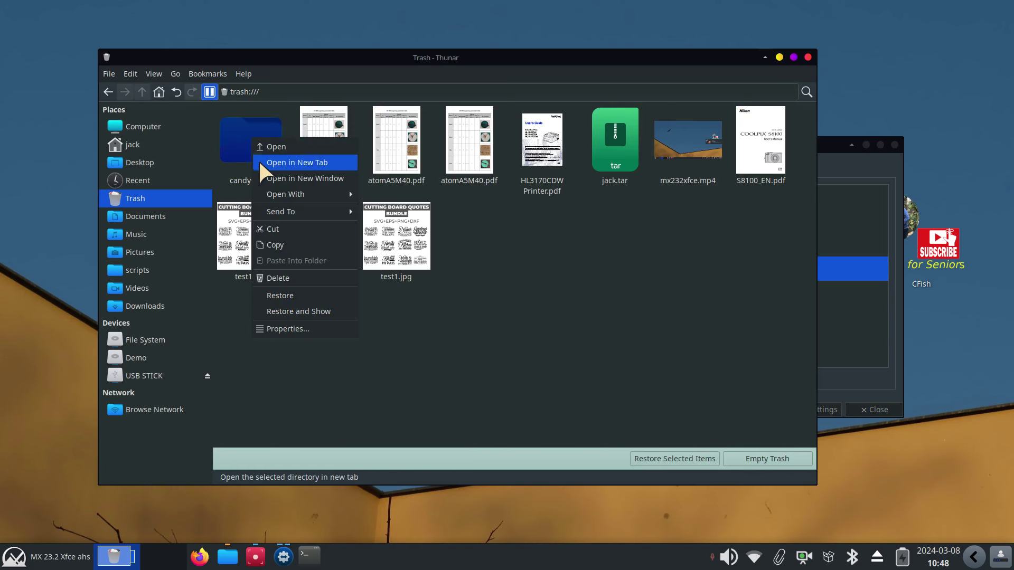
click(319, 295)
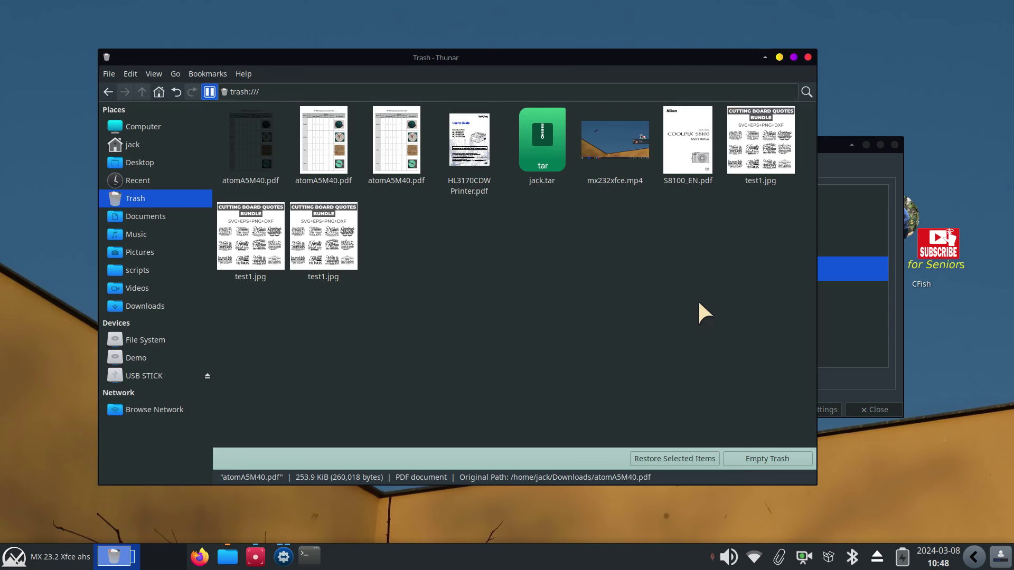
click(828, 148)
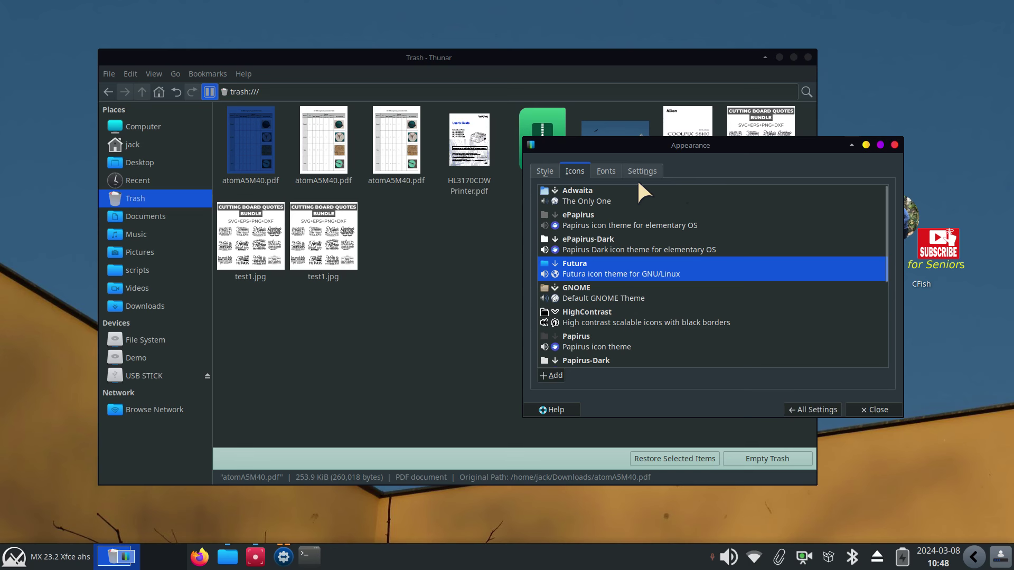
click(804, 410)
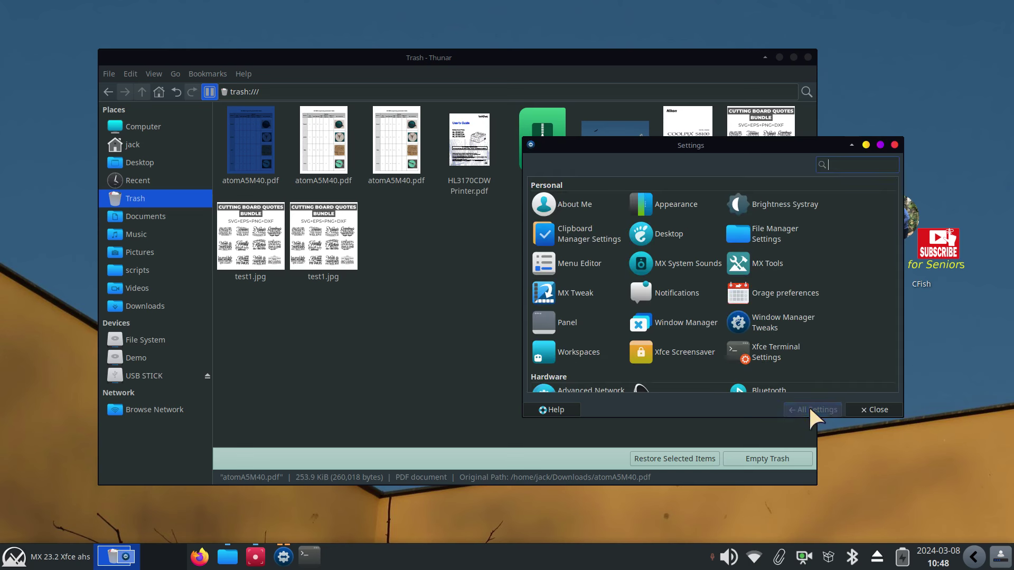
click(666, 201)
click(573, 172)
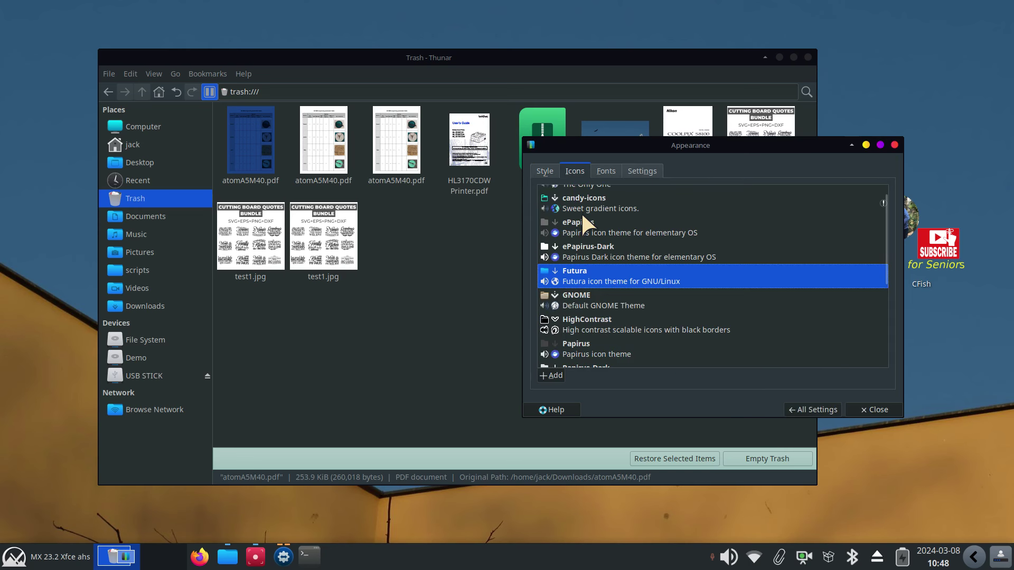
click(571, 201)
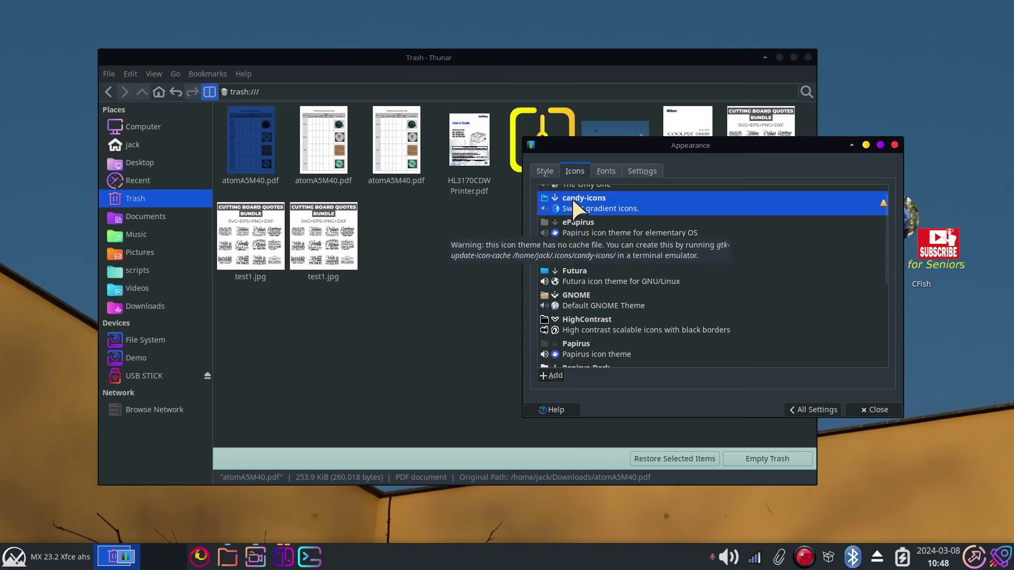
click(569, 268)
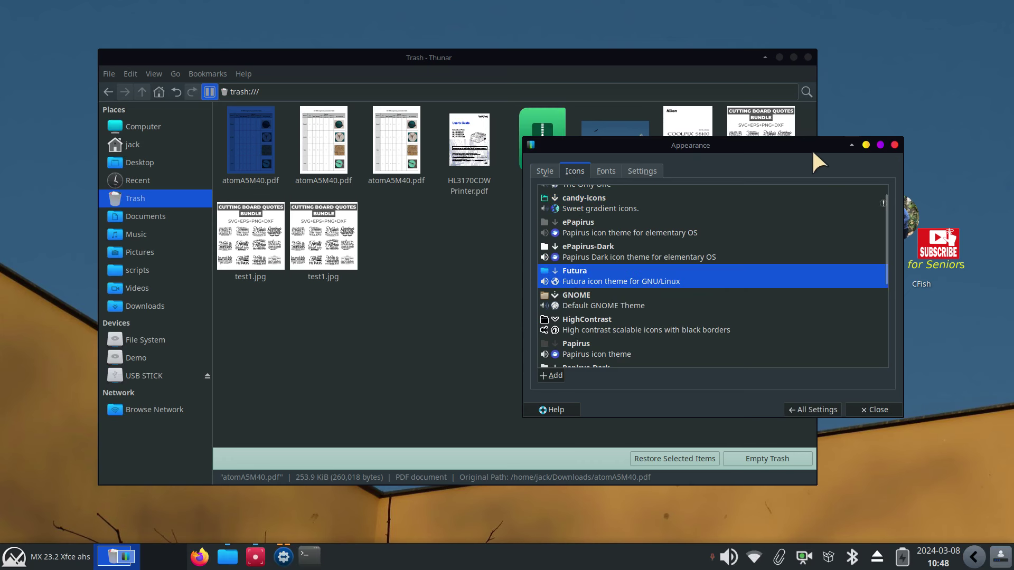
drag(734, 145, 488, 141)
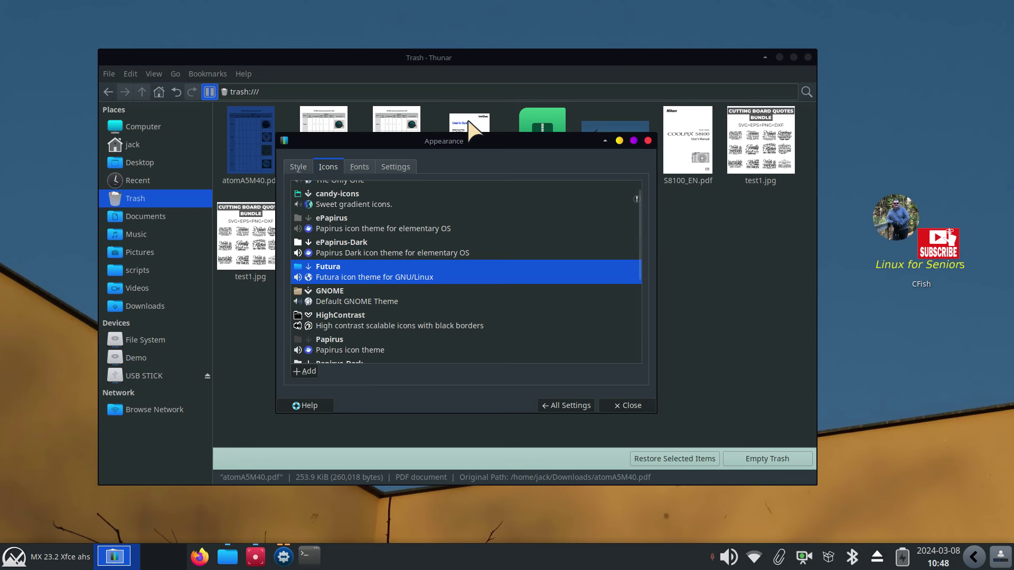
click(648, 140)
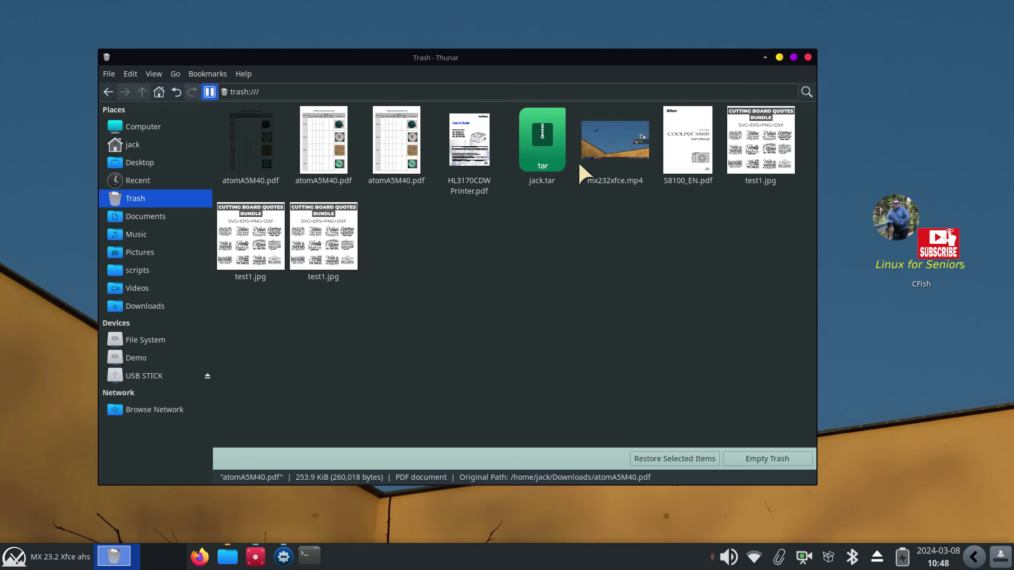
Check the restored candy-icons folder in .icons, browse .themes, then return home
click(135, 147)
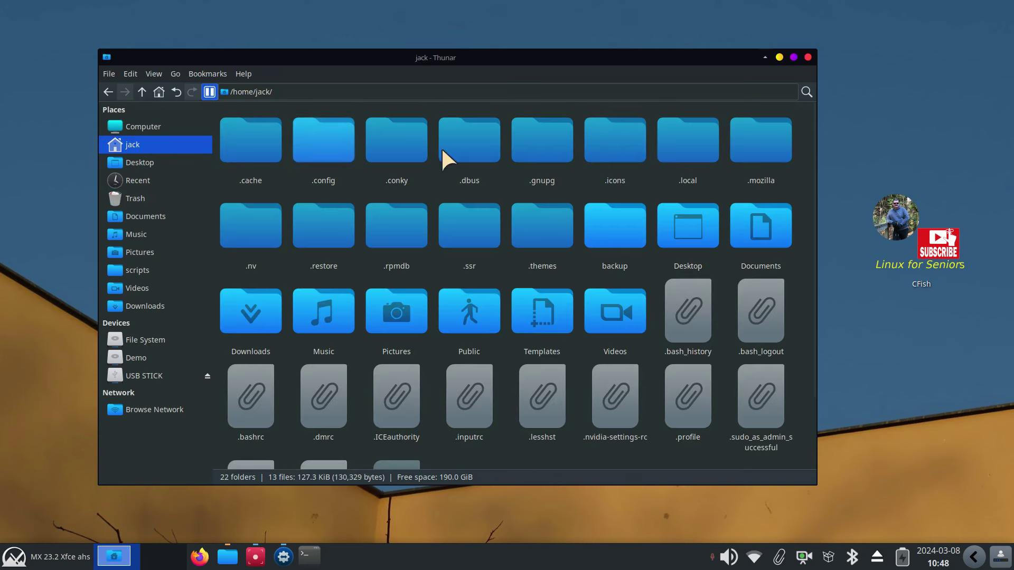
double_click(620, 144)
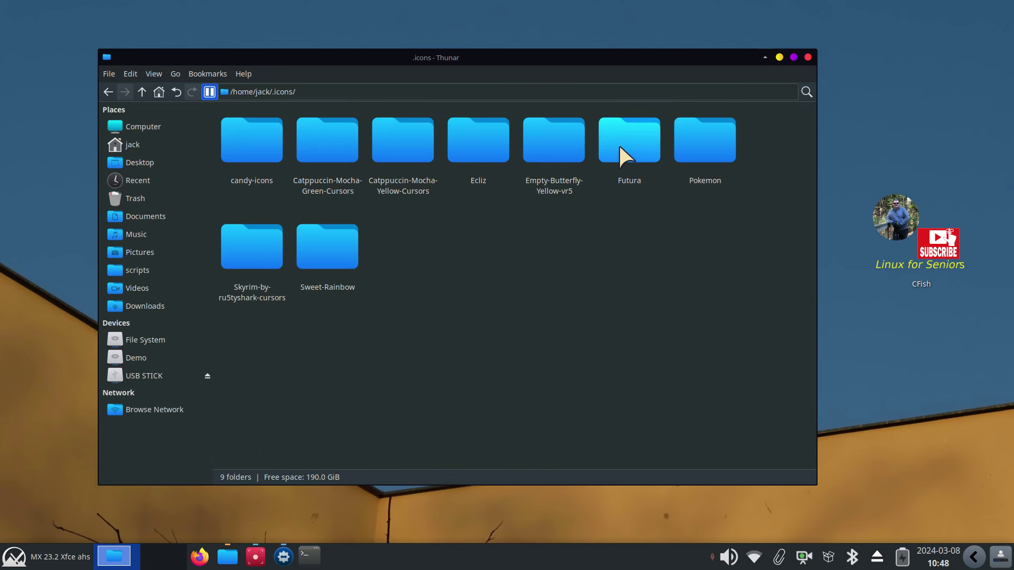
click(248, 131)
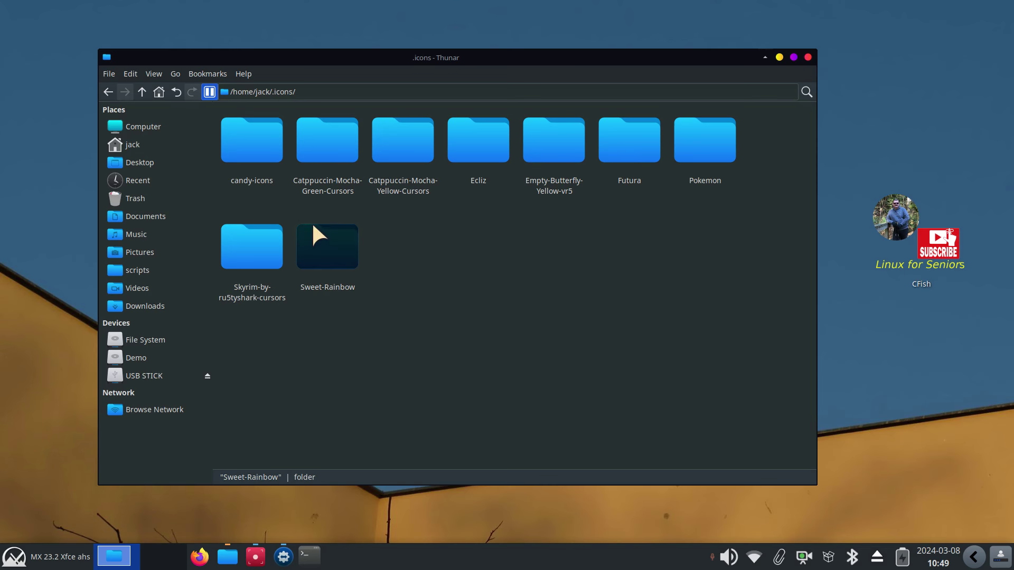
click(142, 92)
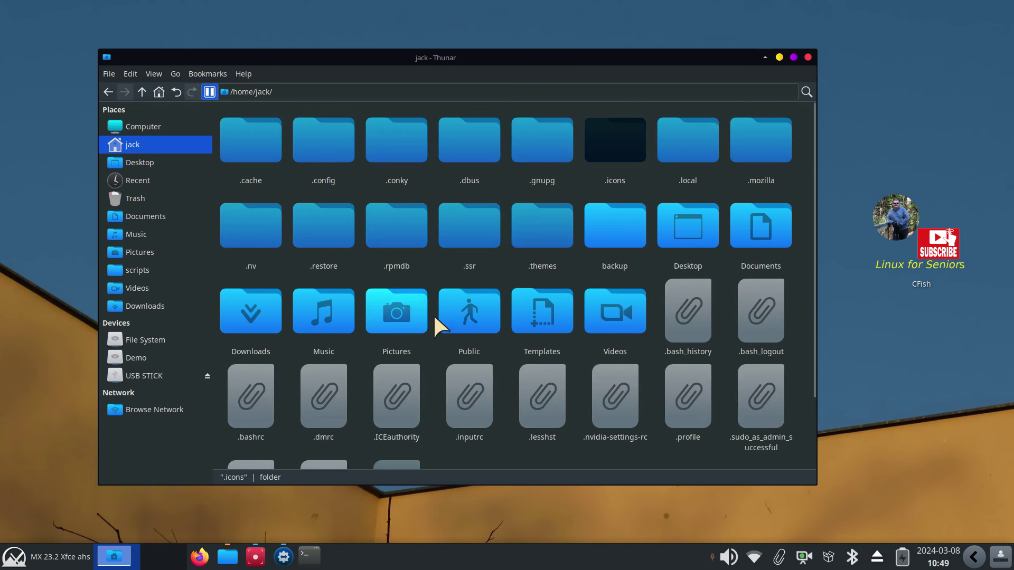
click(534, 232)
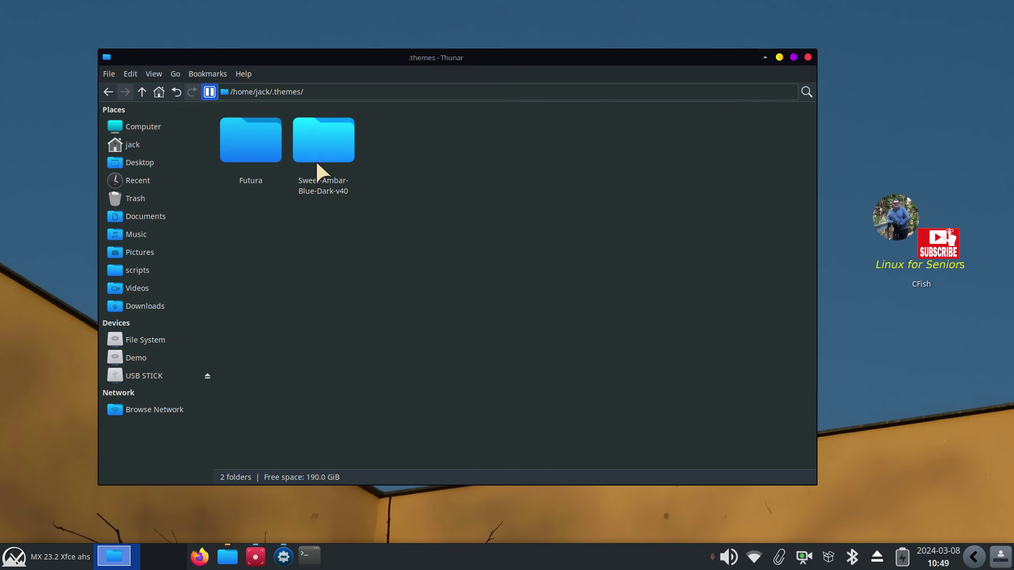
click(140, 91)
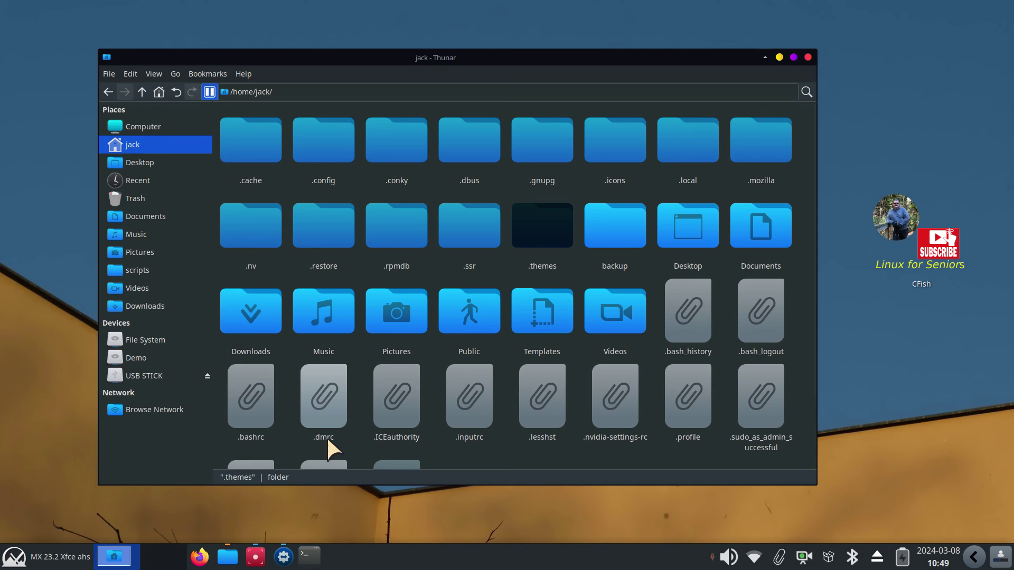
Review the cursor themes in Mouse and Touchpad settings
click(14, 556)
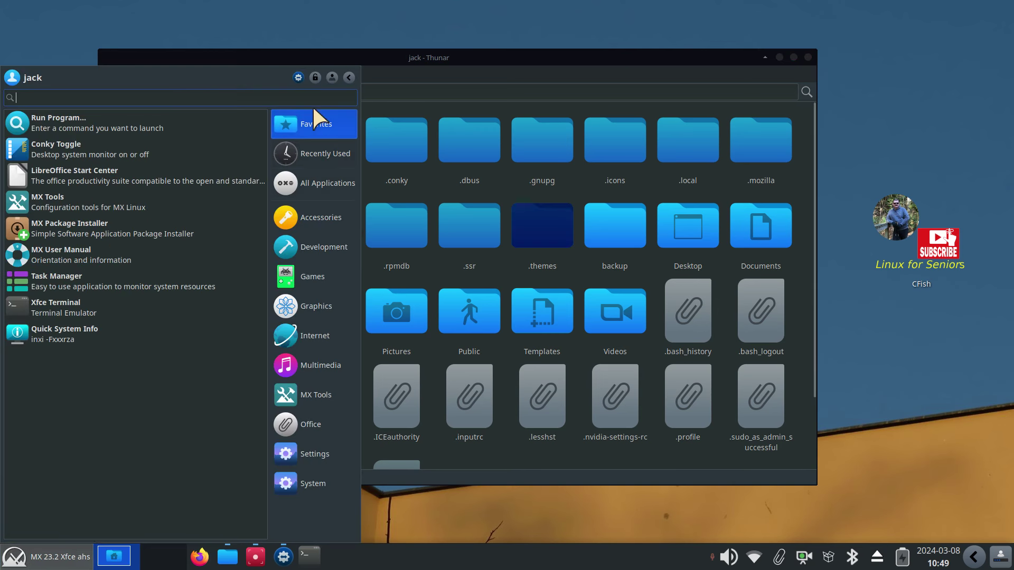
click(299, 76)
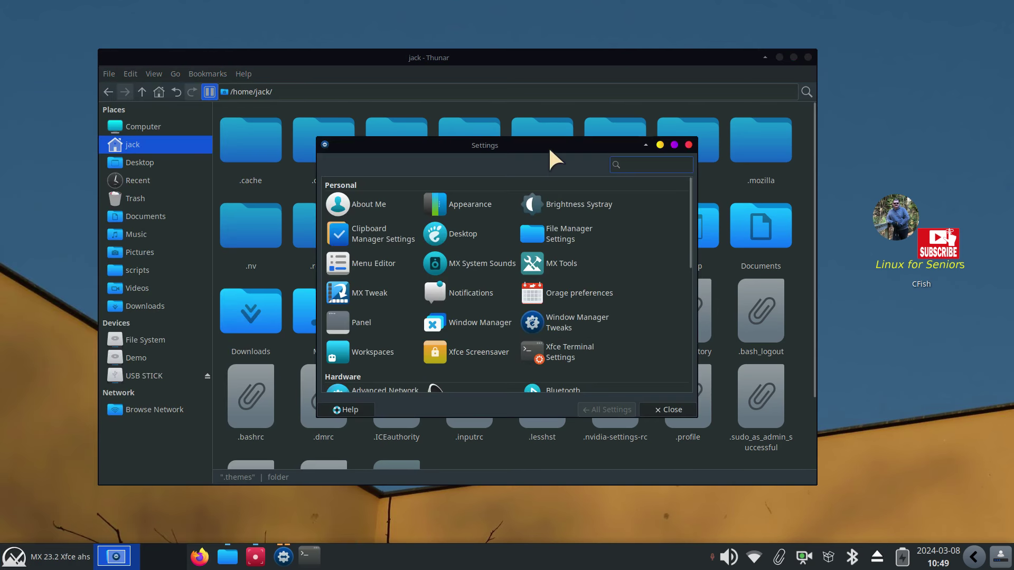
scroll(651, 248, down, 4)
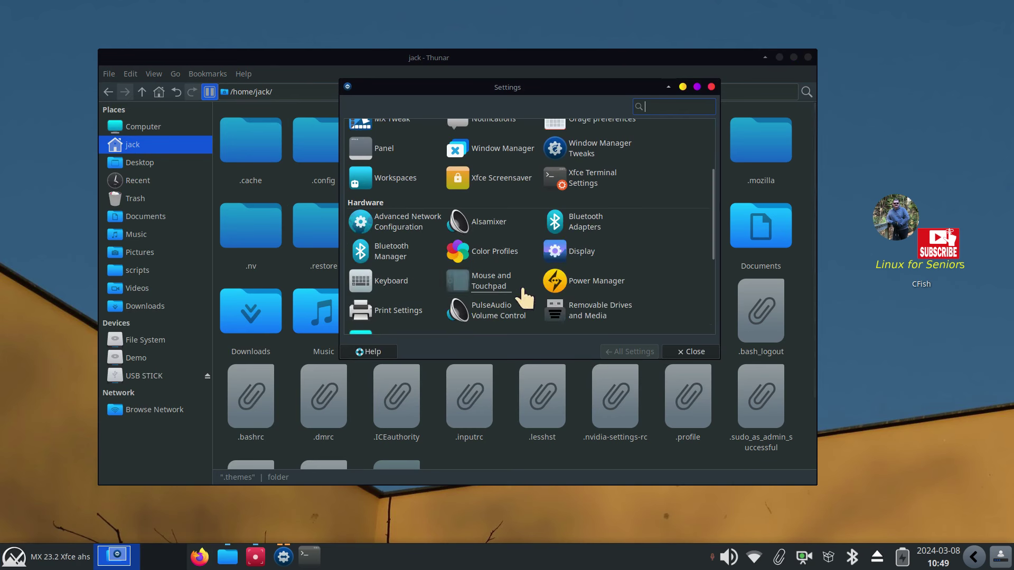
click(485, 283)
click(447, 112)
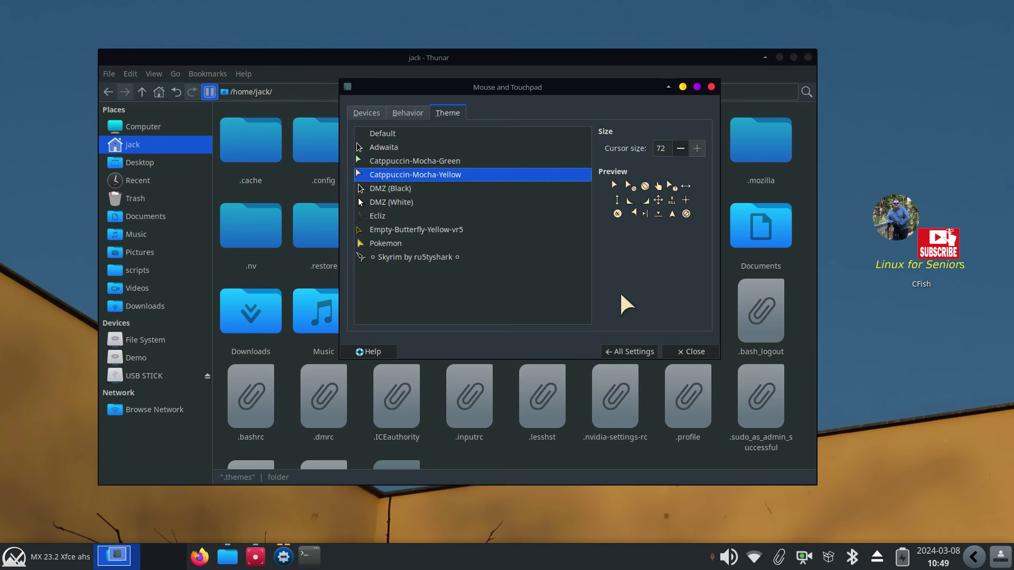
click(632, 351)
Look at Appearance, then show the Downloads folder with the theme archives
scroll(549, 230, up, 4)
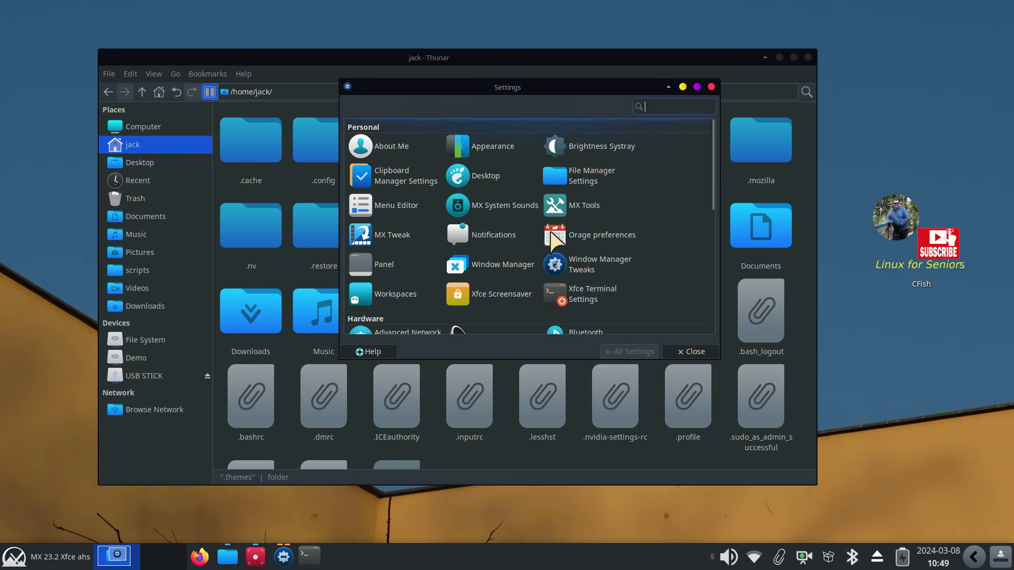
click(491, 148)
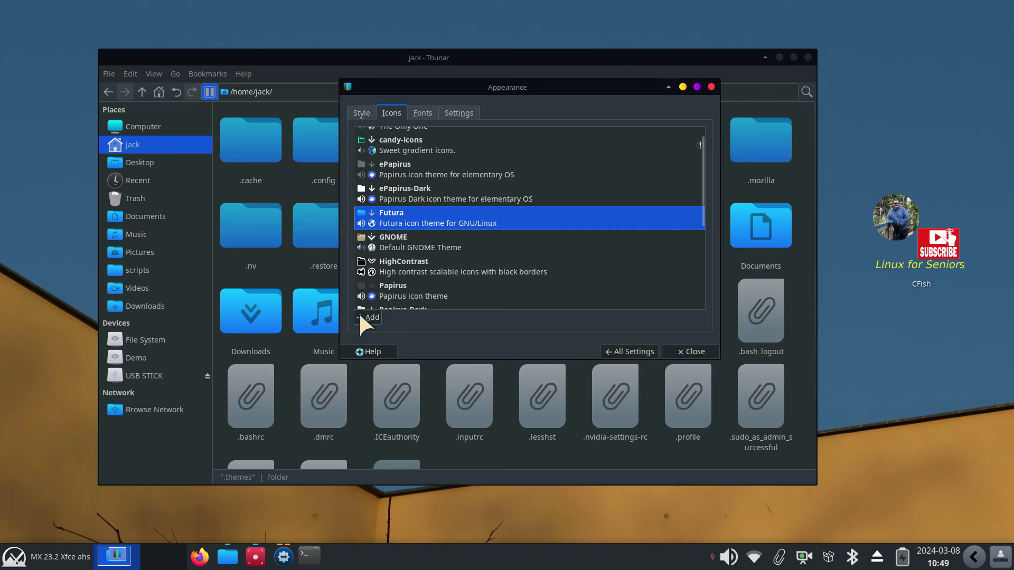
click(133, 308)
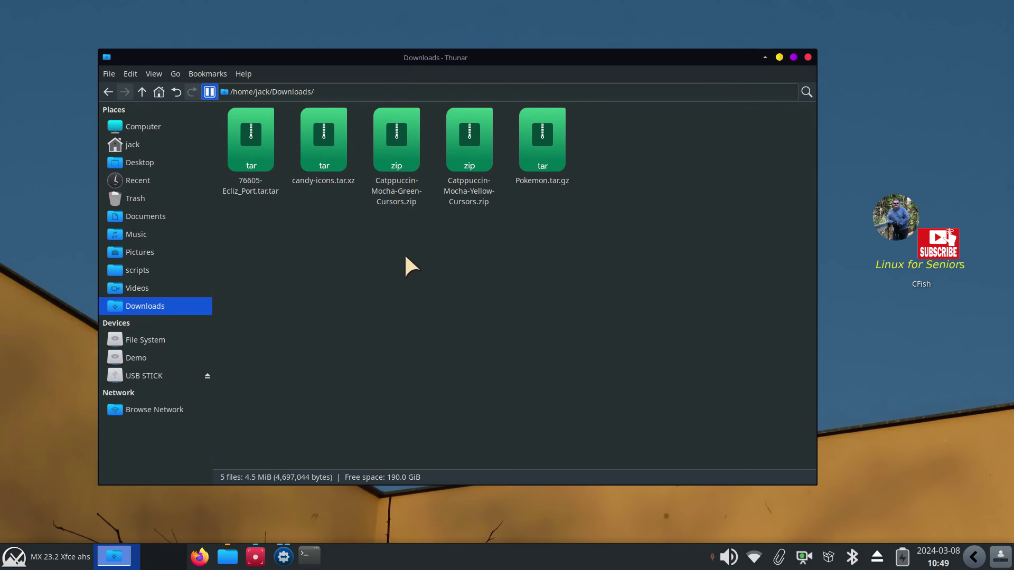
Delete the Catppuccin-Mocha-Green-Cursors folder from .icons
click(398, 203)
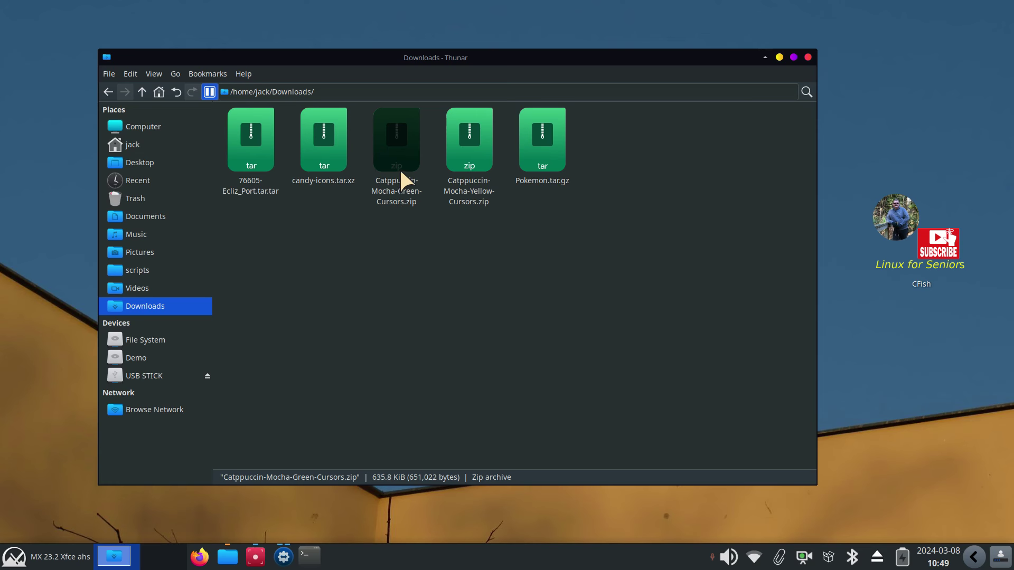
click(141, 145)
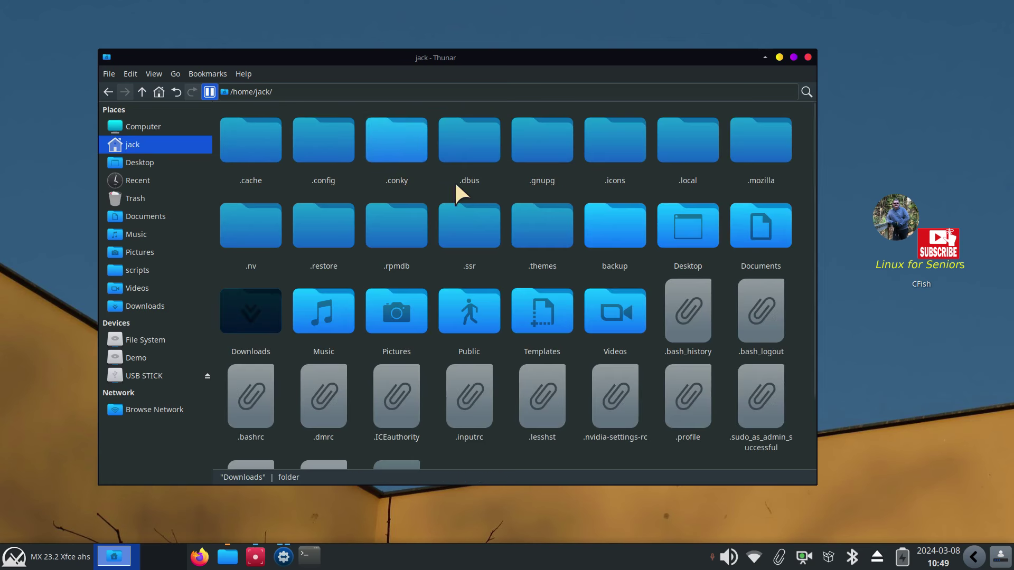
double_click(616, 133)
click(324, 128)
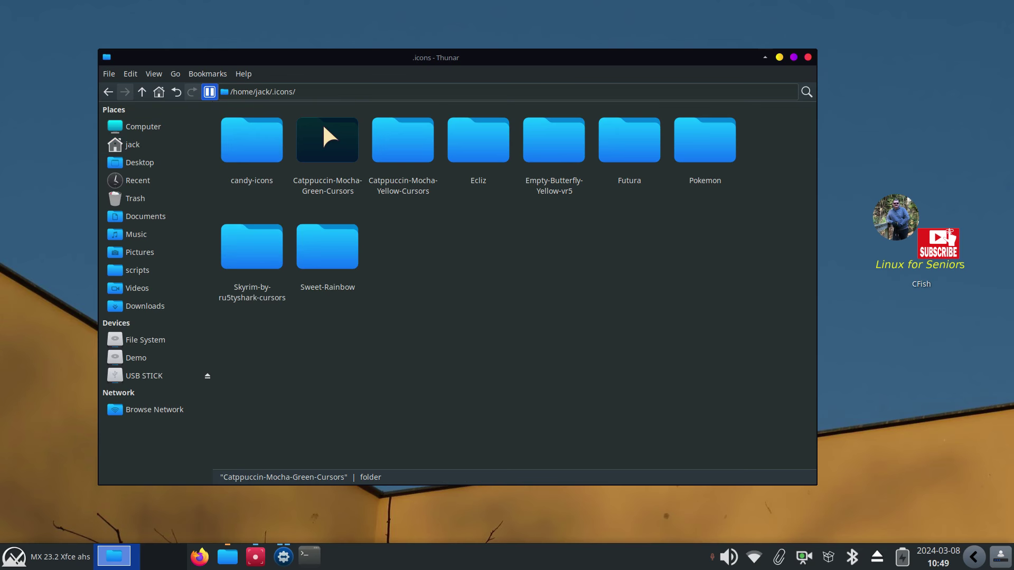
key(Delete)
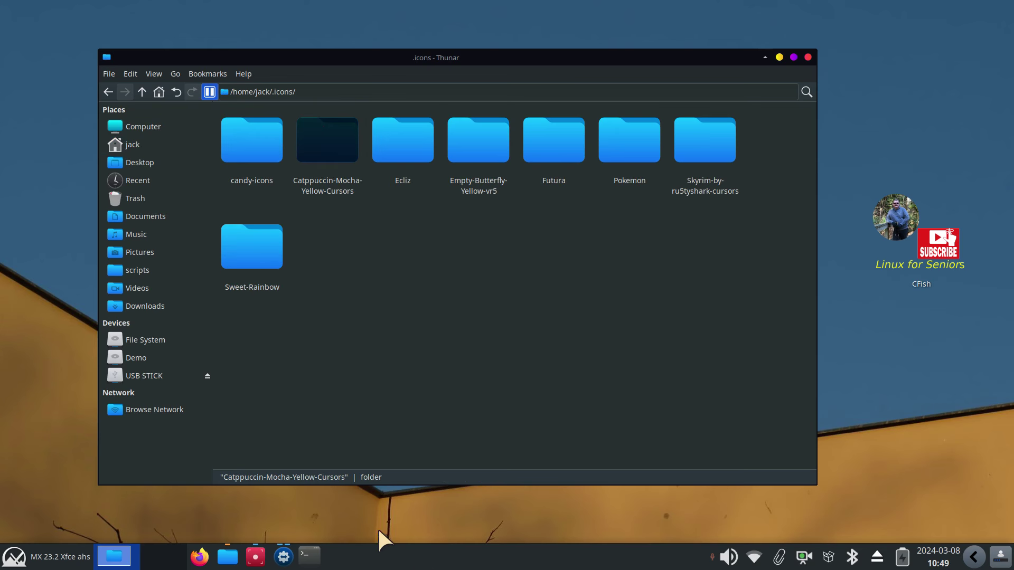
Close the leftover Appearance and Settings Manager windows
click(282, 559)
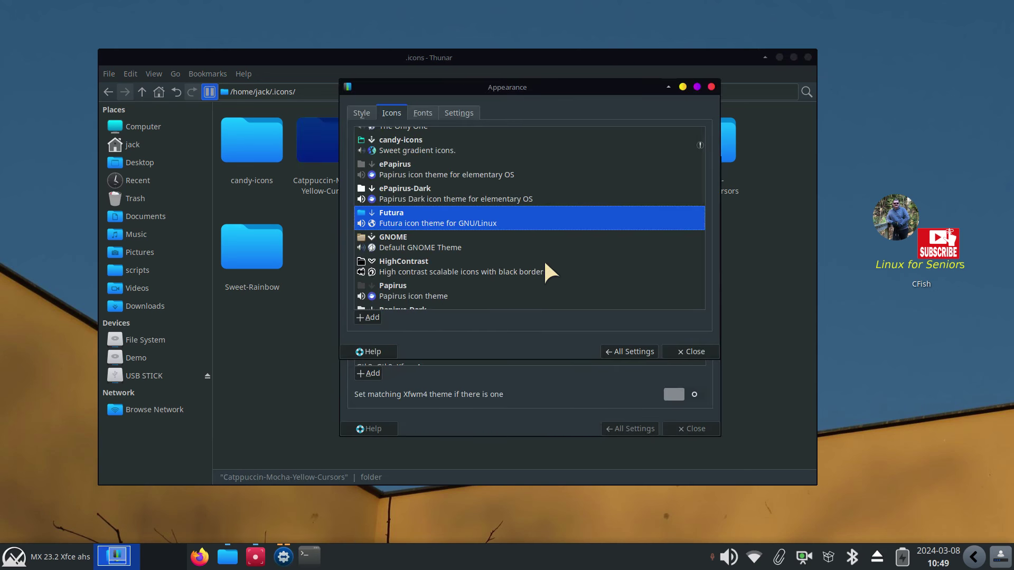
click(619, 348)
click(616, 397)
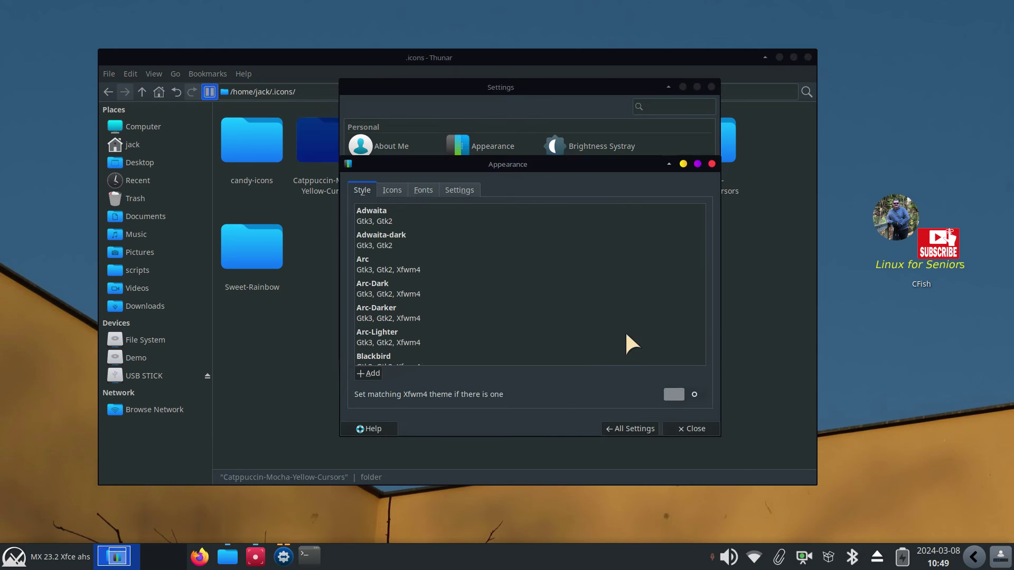
click(711, 164)
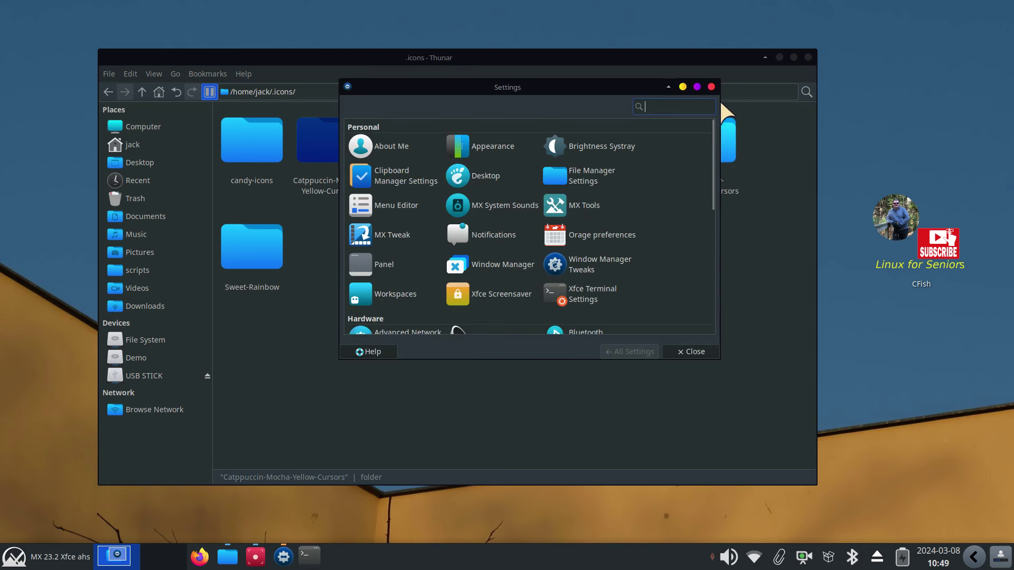
click(711, 87)
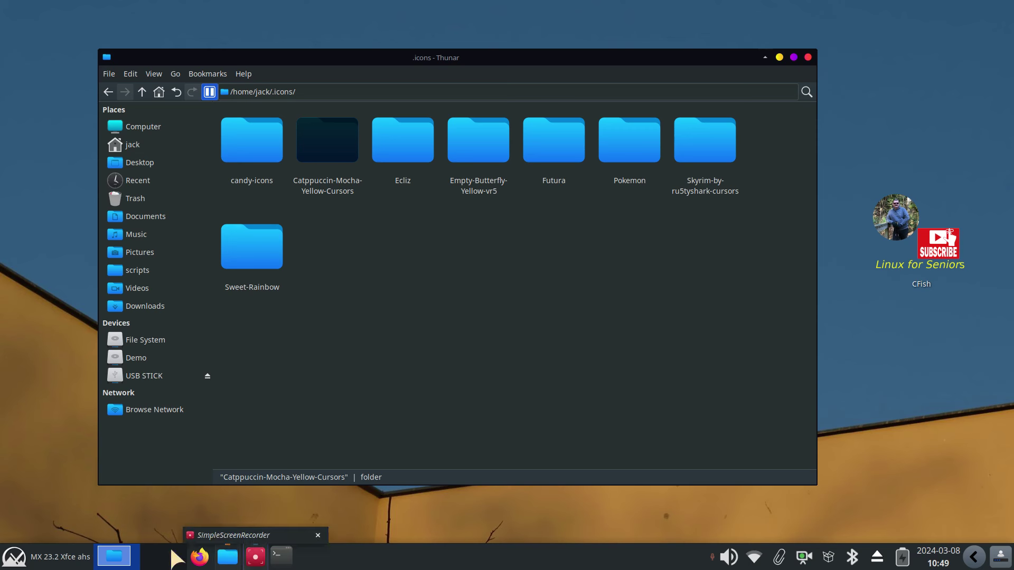
View the cursor themes with Catppuccin-Mocha-Yellow at size 72, then return to All Settings
key(super)
click(298, 78)
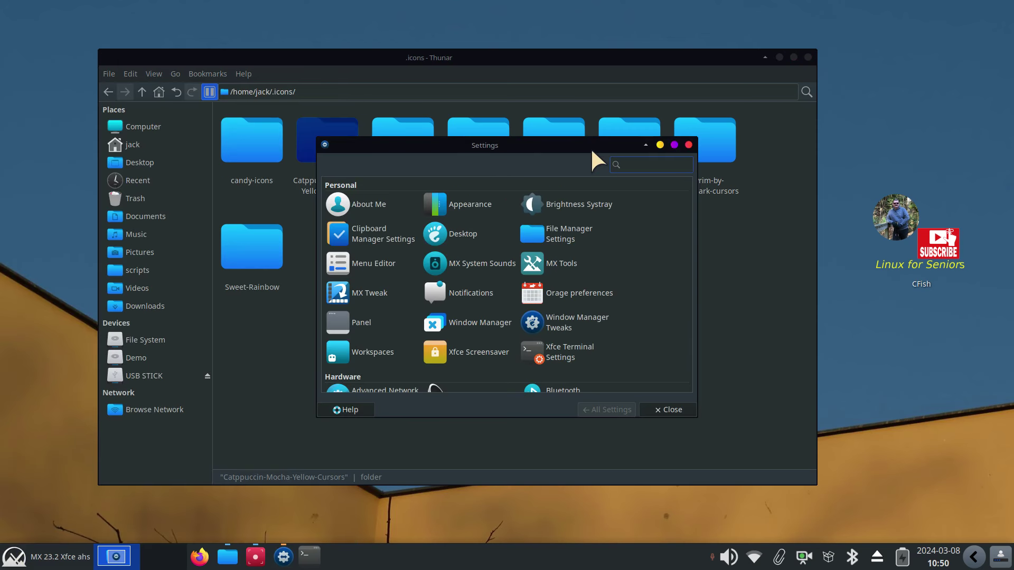
drag(590, 146, 698, 138)
scroll(771, 316, down, 5)
scroll(772, 316, down, 2)
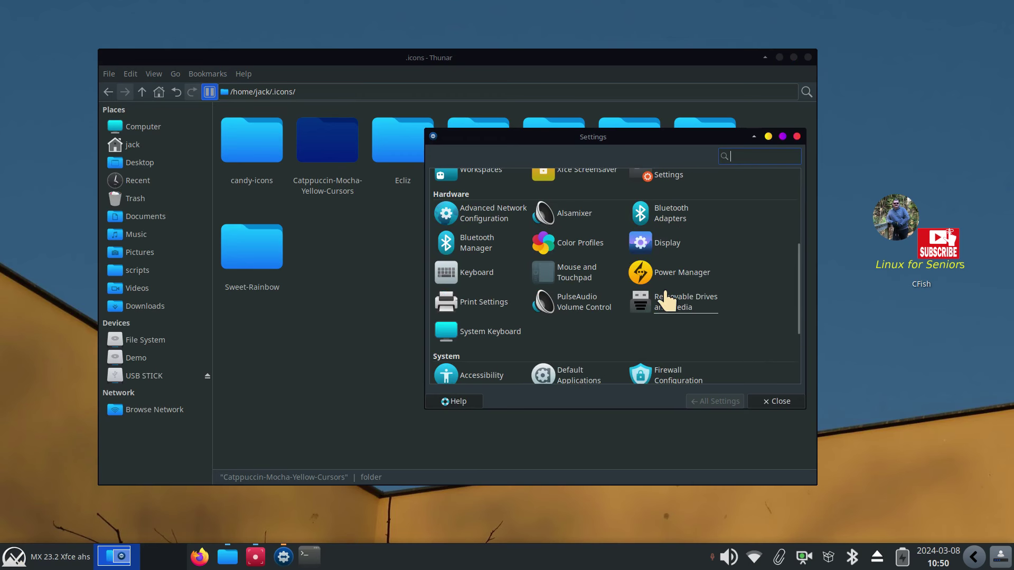
click(577, 269)
click(536, 162)
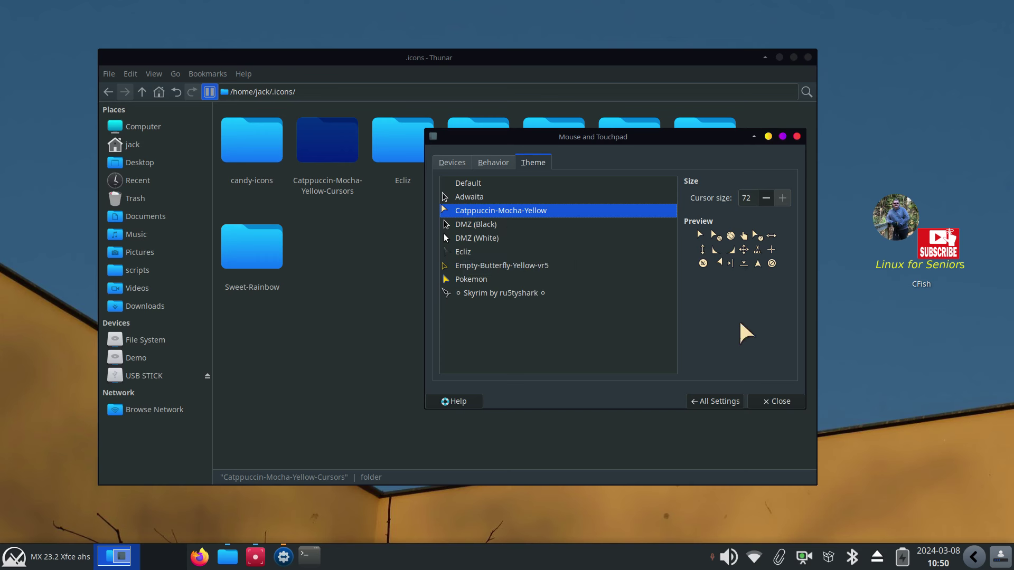
click(703, 400)
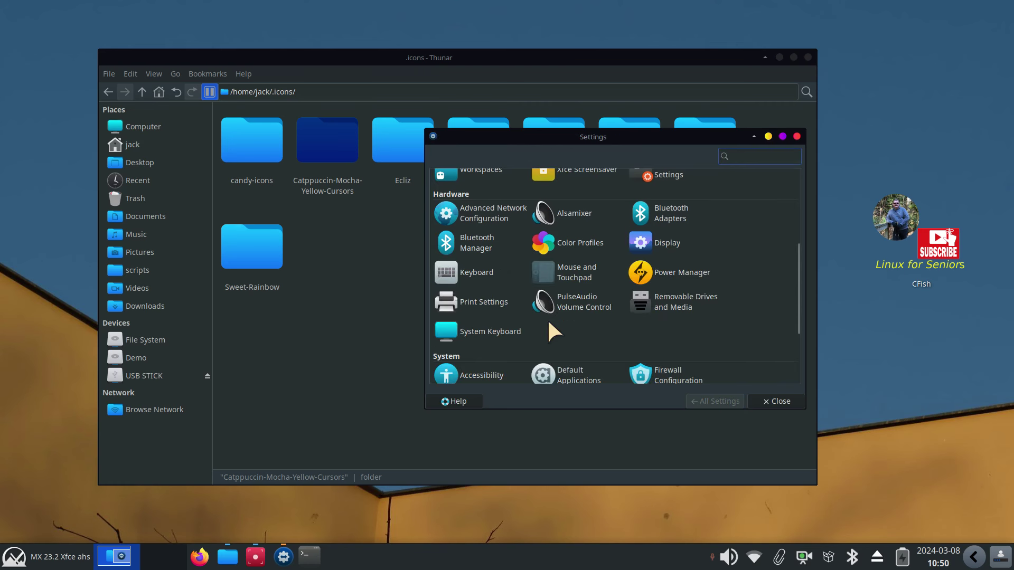
scroll(548, 319, up, 3)
scroll(547, 318, up, 1)
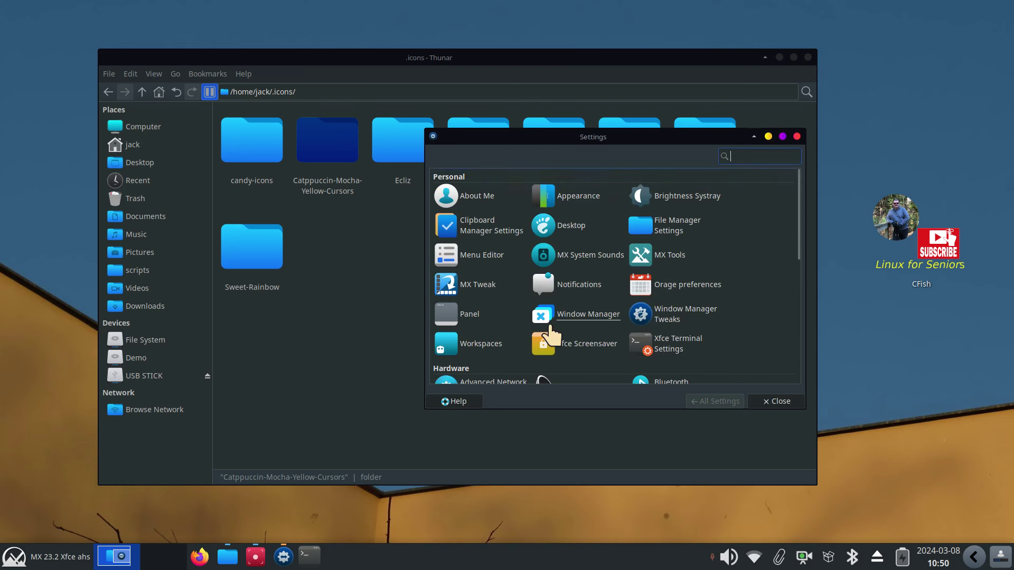
Install Catppuccin-Mocha-Green-Cursors.zip from Downloads via Appearance
click(579, 198)
click(448, 342)
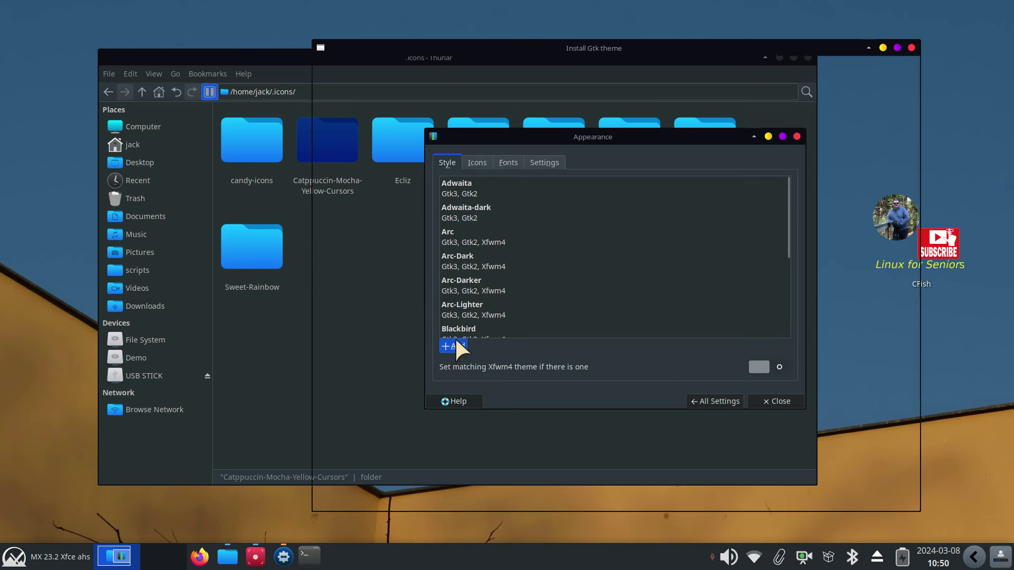
click(350, 139)
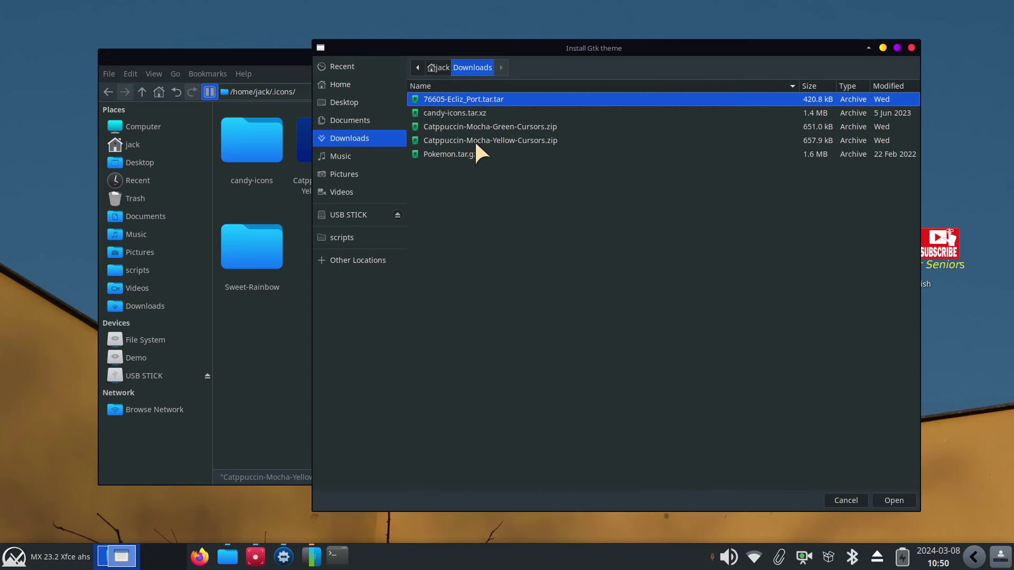
click(489, 130)
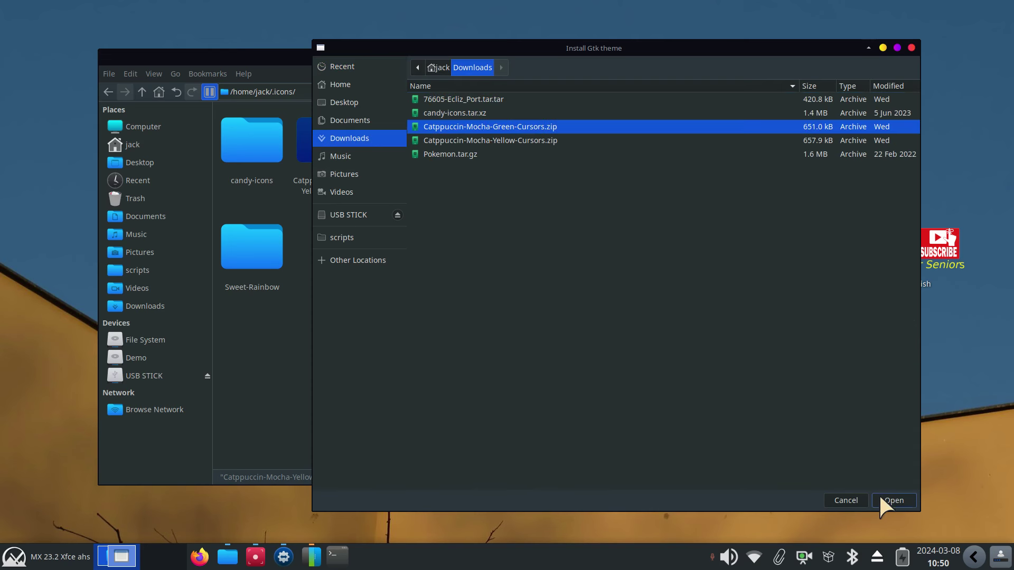
click(895, 501)
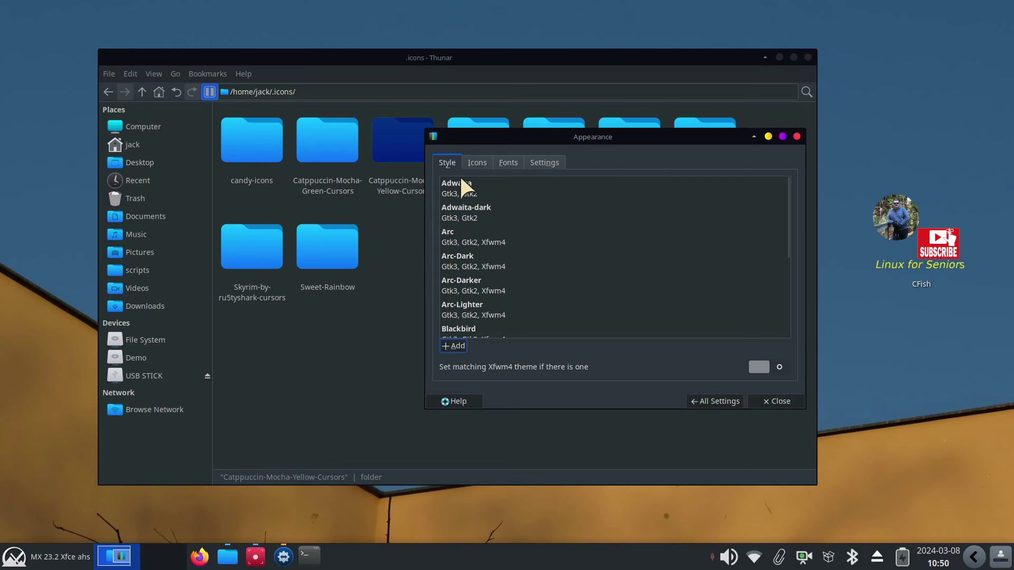
Set the cursor theme to Catppuccin-Mocha-Green in Mouse and Touchpad
click(702, 401)
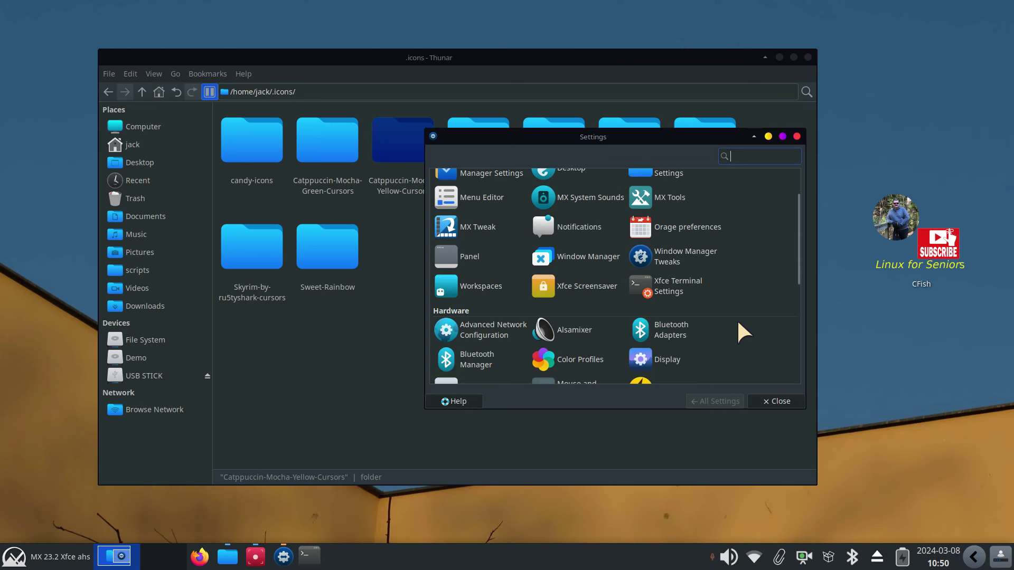
scroll(737, 318, down, 1)
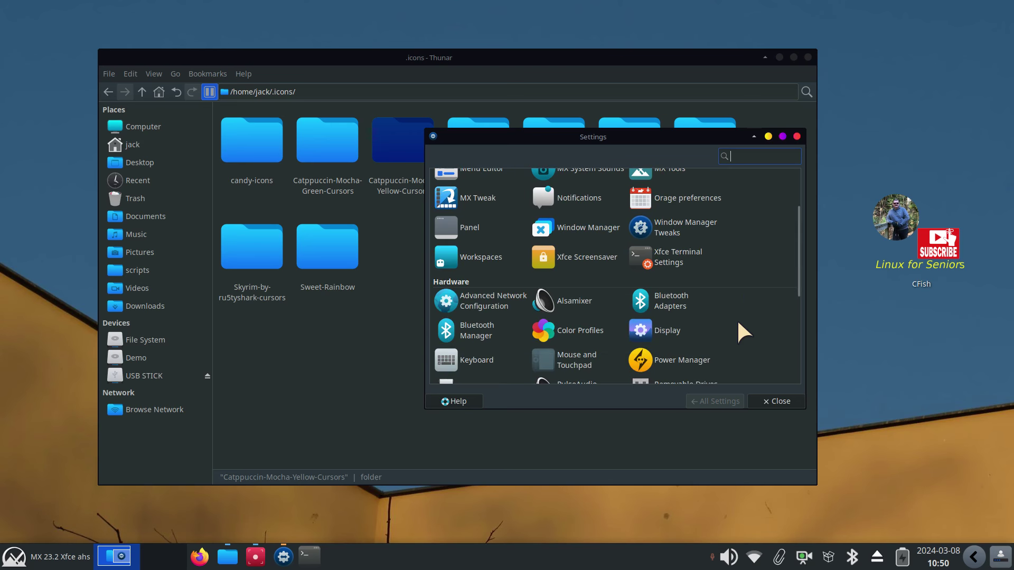
click(579, 364)
click(531, 162)
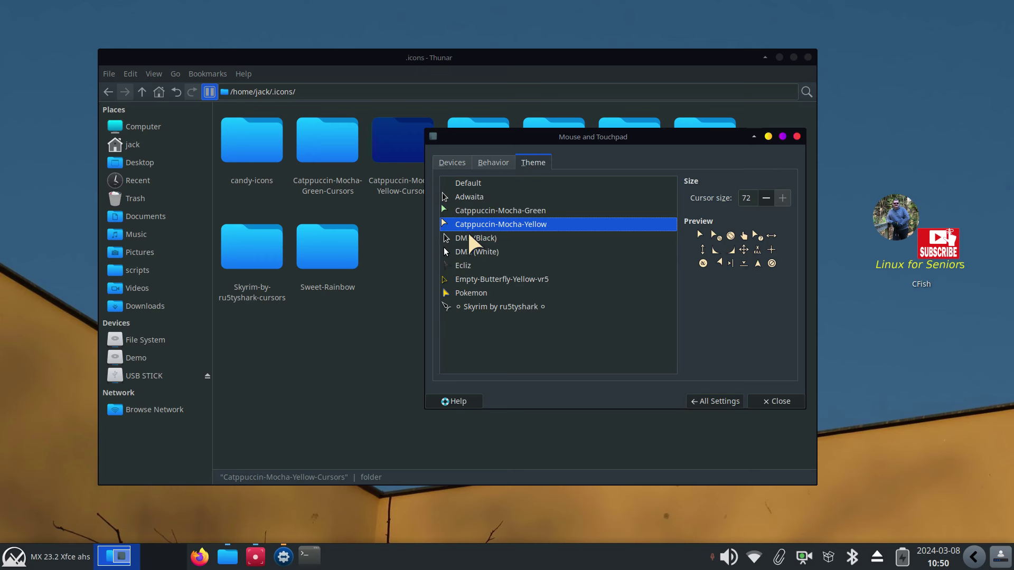
click(474, 210)
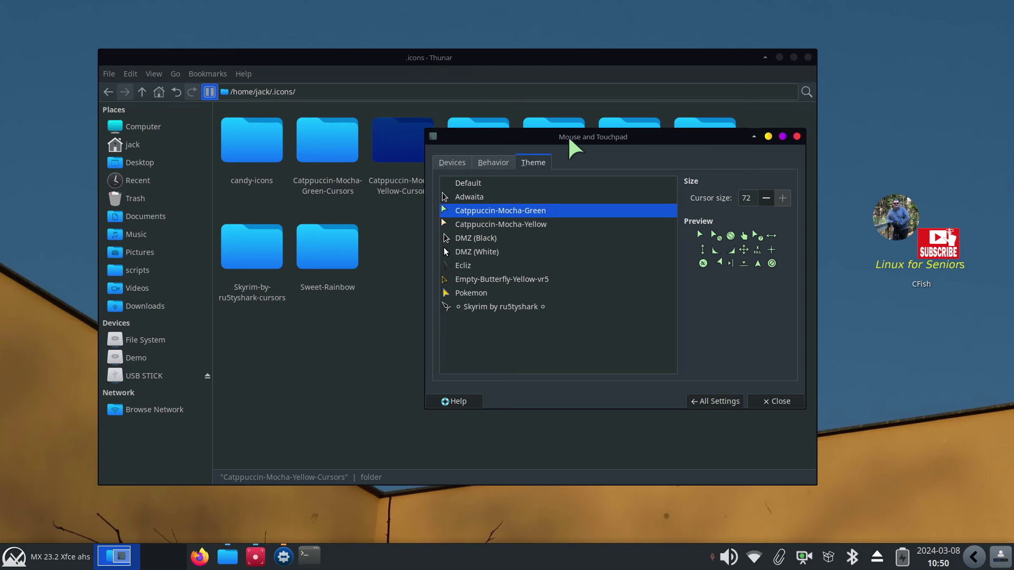
Confirm the Catppuccin-Mocha-Green-Cursors folder is back in .icons and reposition the cursor settings
drag(566, 138, 598, 240)
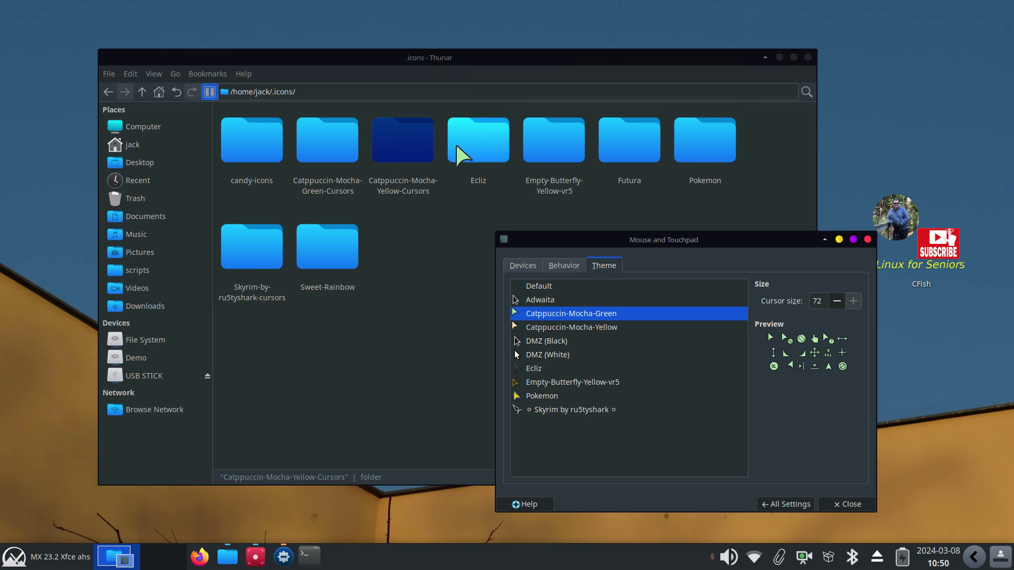
click(309, 148)
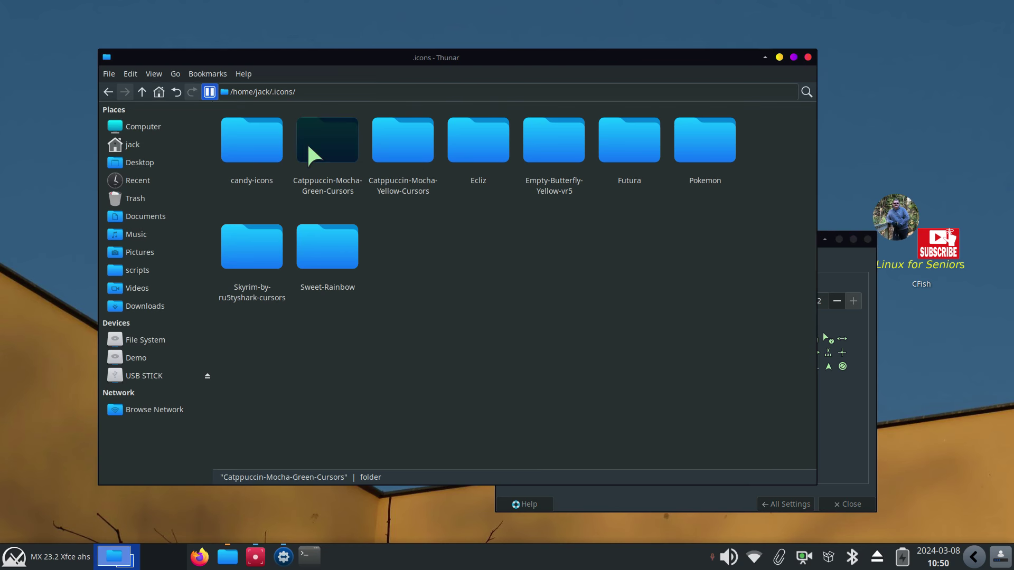
click(851, 275)
drag(655, 243, 594, 211)
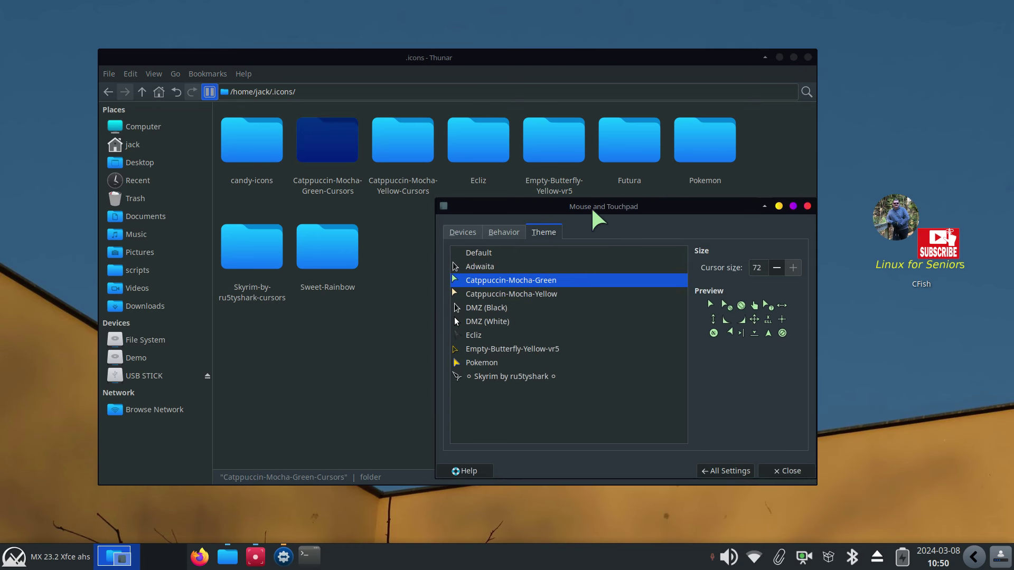
drag(543, 234, 617, 418)
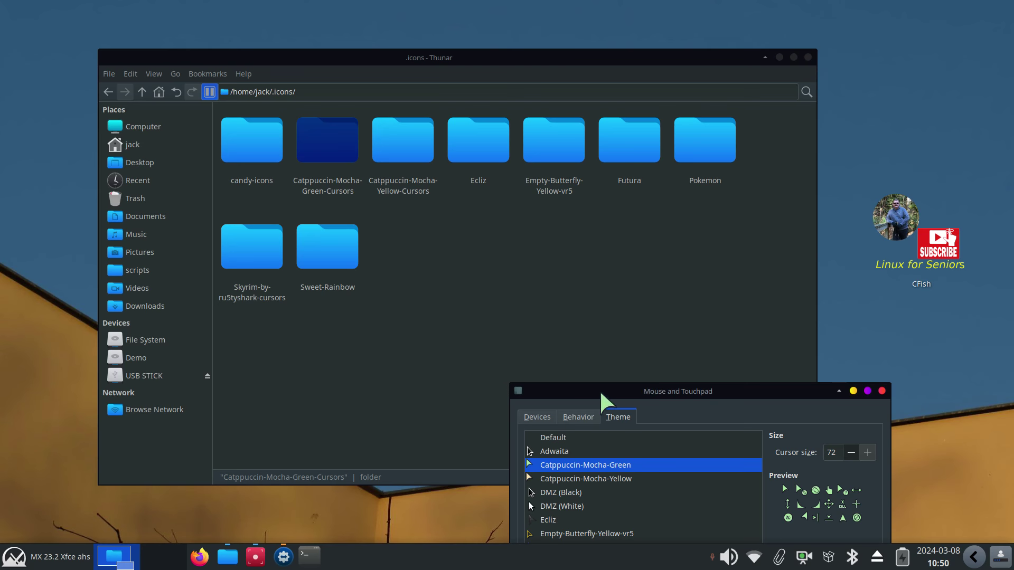
drag(602, 396, 563, 221)
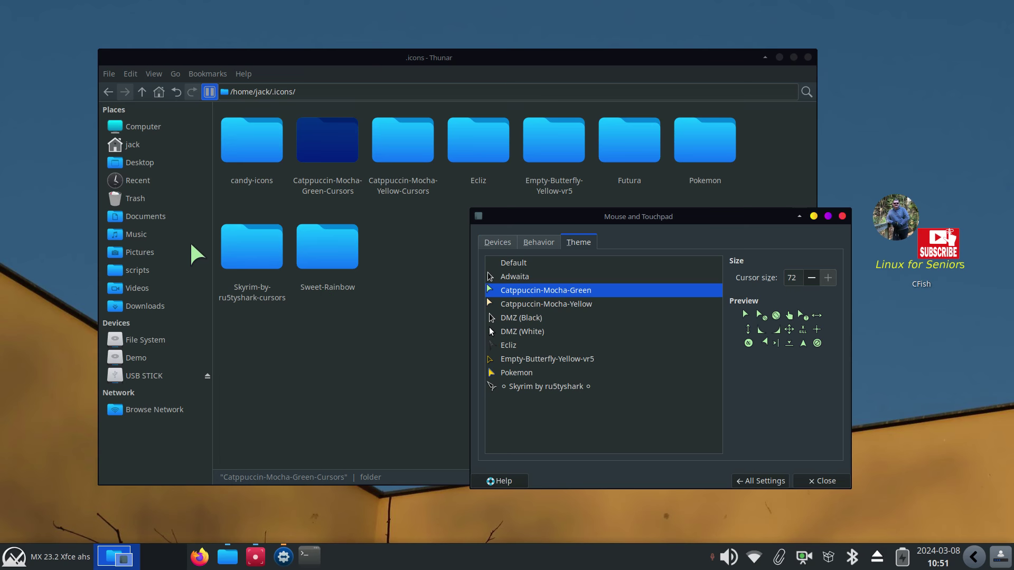
Permanently delete the Sweet-Ambar-Blue-Dark-v40 folder from .themes
click(143, 92)
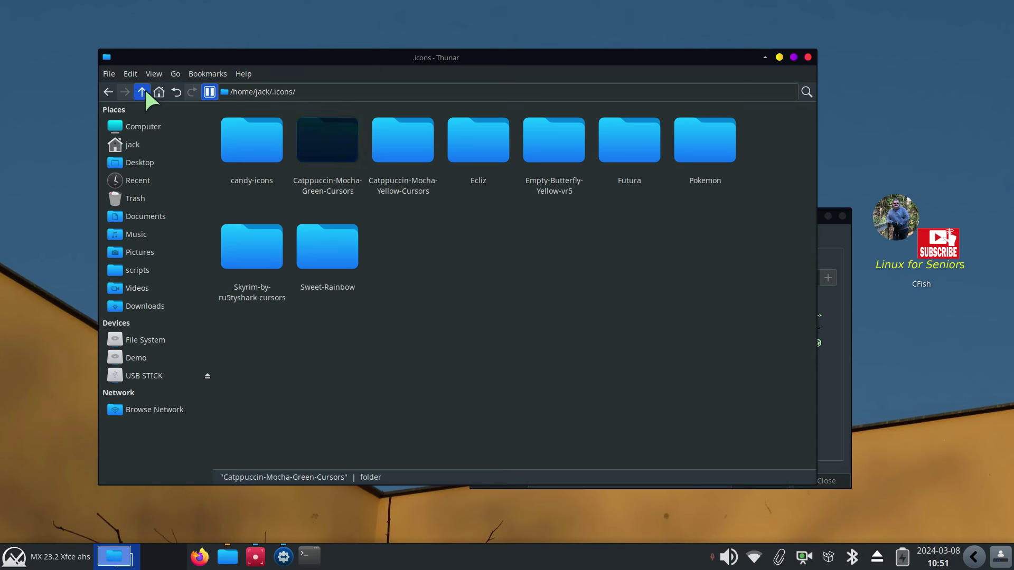
double_click(547, 230)
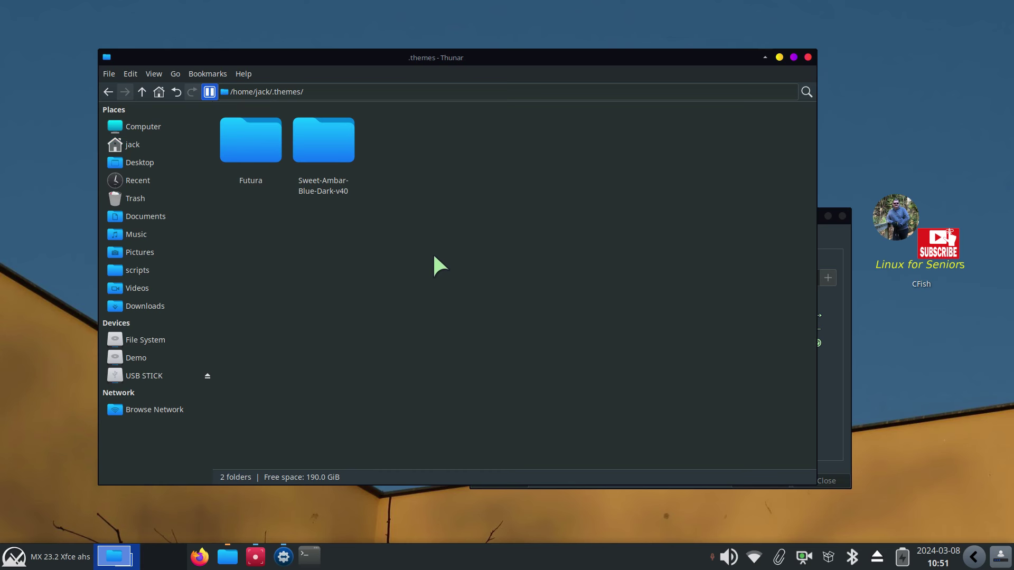
right_click(307, 134)
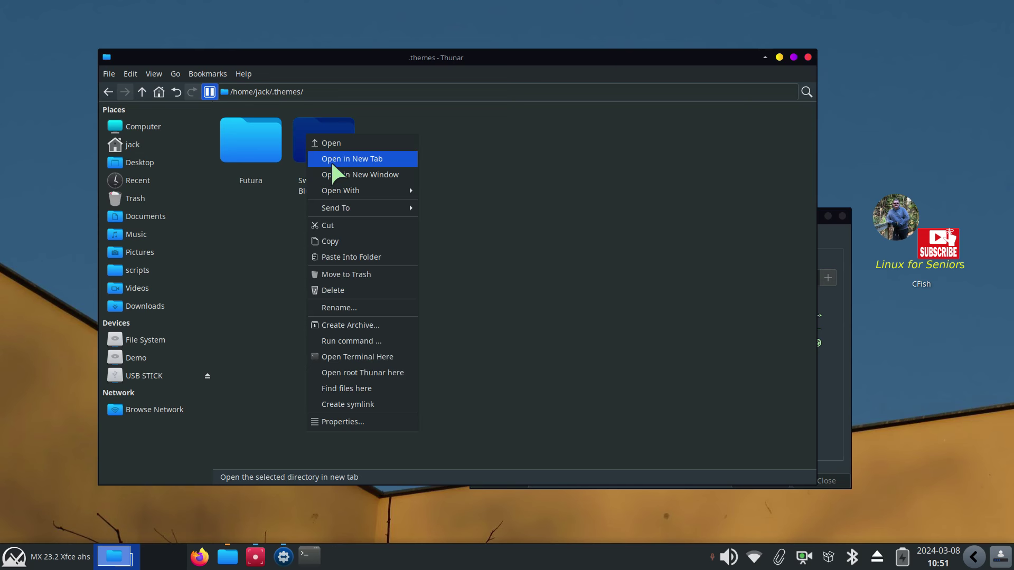
click(355, 294)
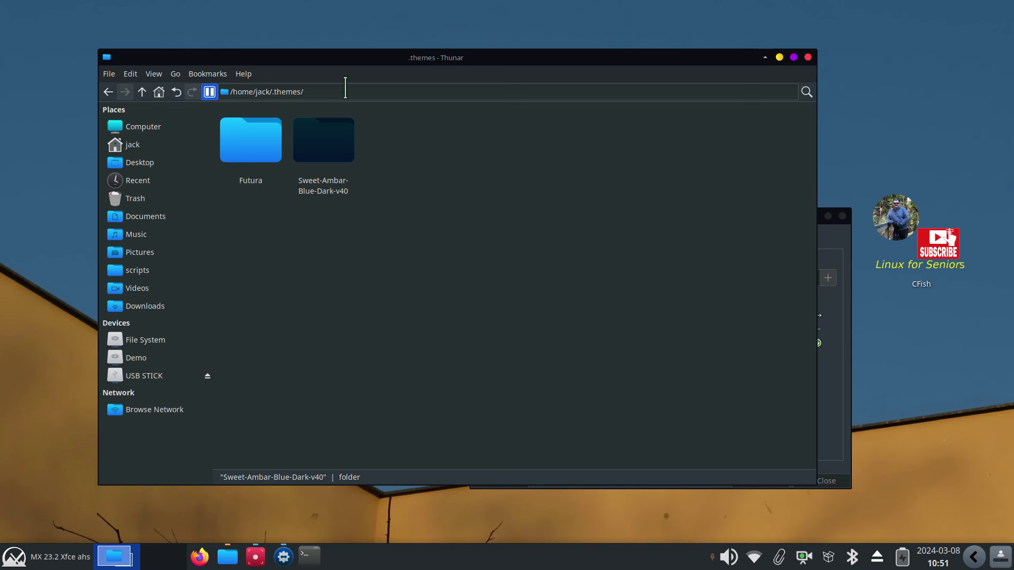
Close Thunar and the cursor settings, then relaunch Thunar at the home folder
click(808, 57)
drag(719, 214, 528, 96)
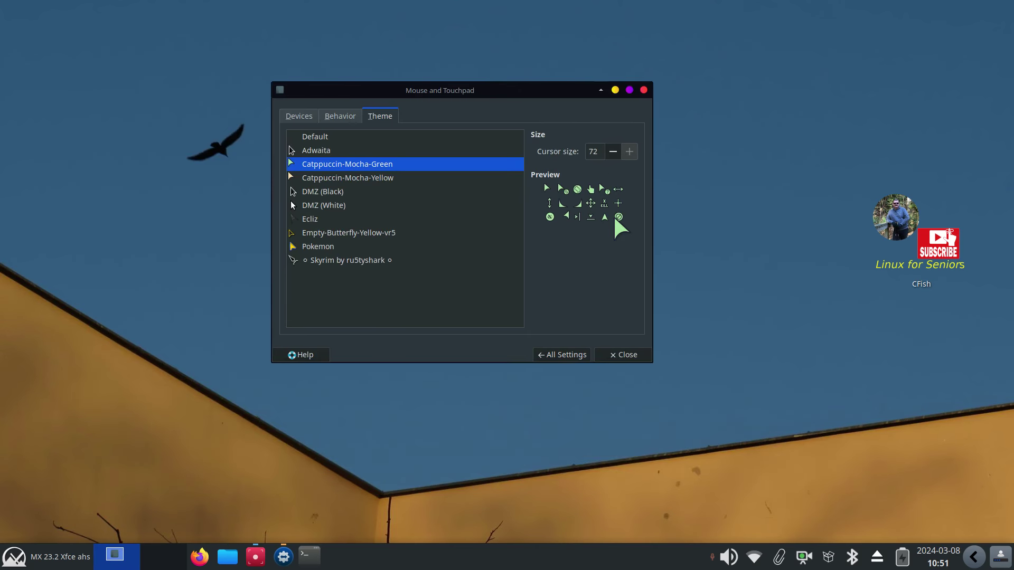
click(629, 354)
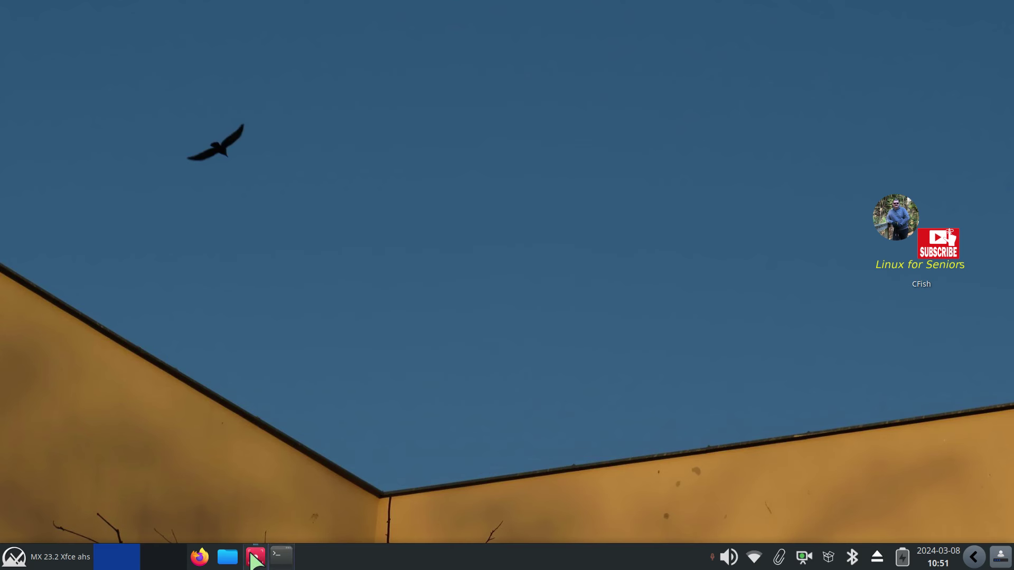
click(228, 558)
drag(448, 14, 617, 53)
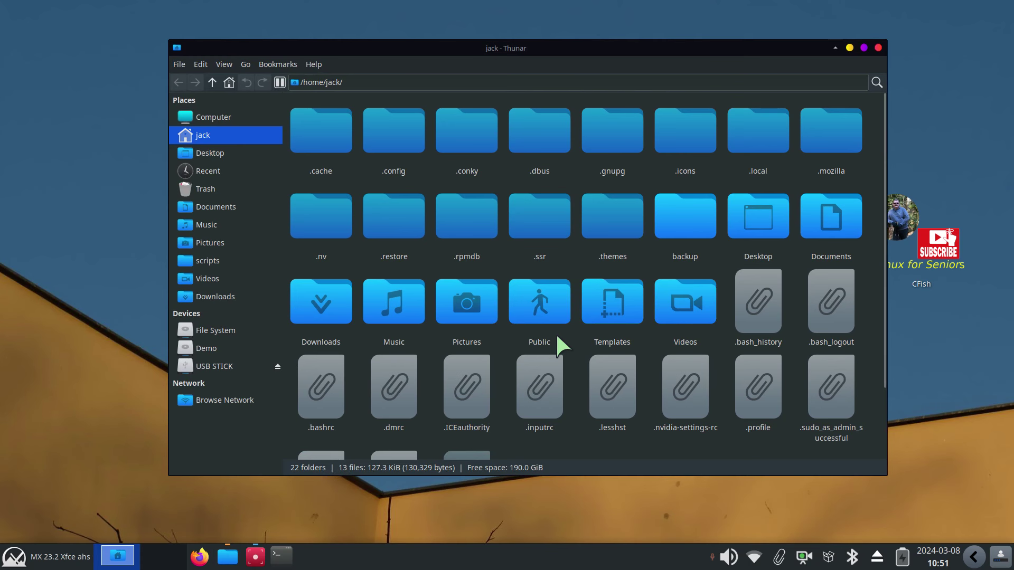
Hide dot-files with Ctrl+H, shrink the Thunar window, and place it on the right
key(ctrl+h)
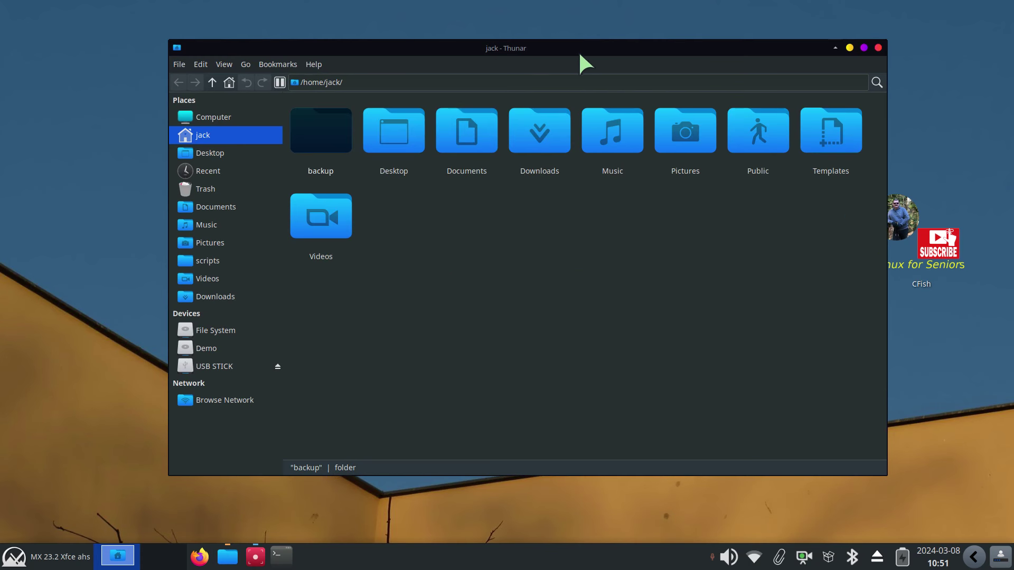
right_click(580, 55)
click(617, 127)
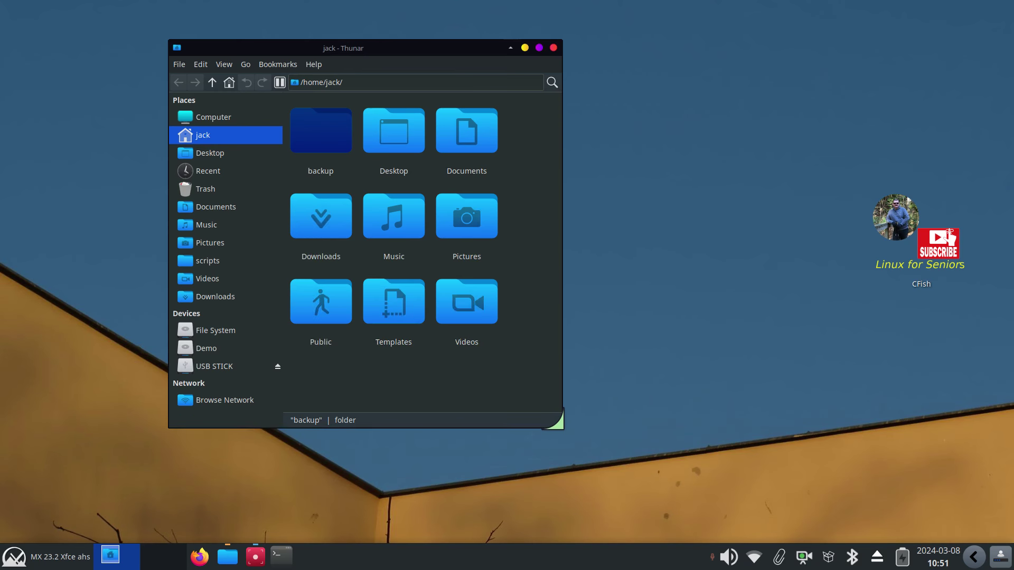
click(560, 427)
drag(434, 47, 843, 85)
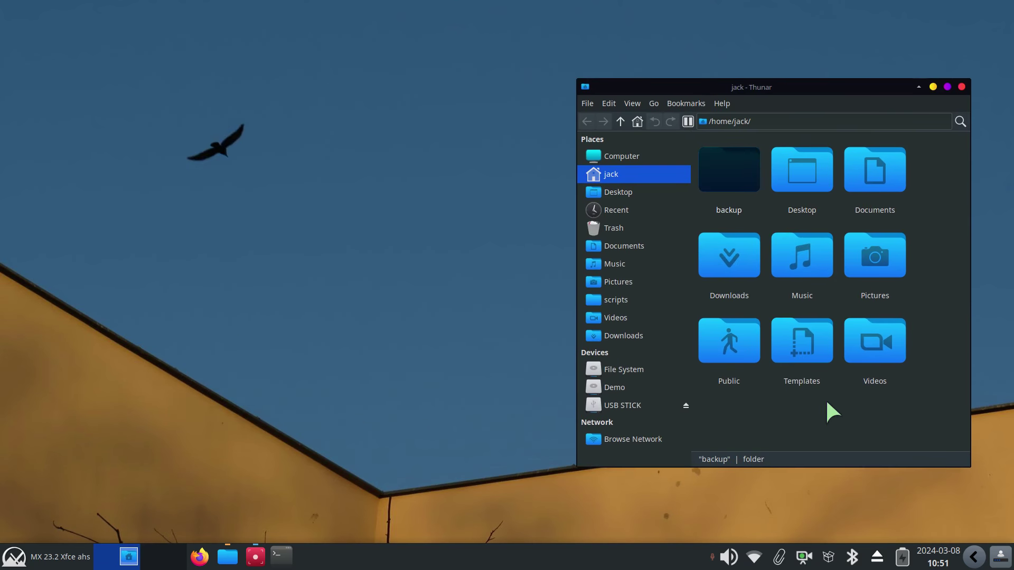
Open a second Thunar window on the left and show the USB STICK in the right window
key(ctrl+n)
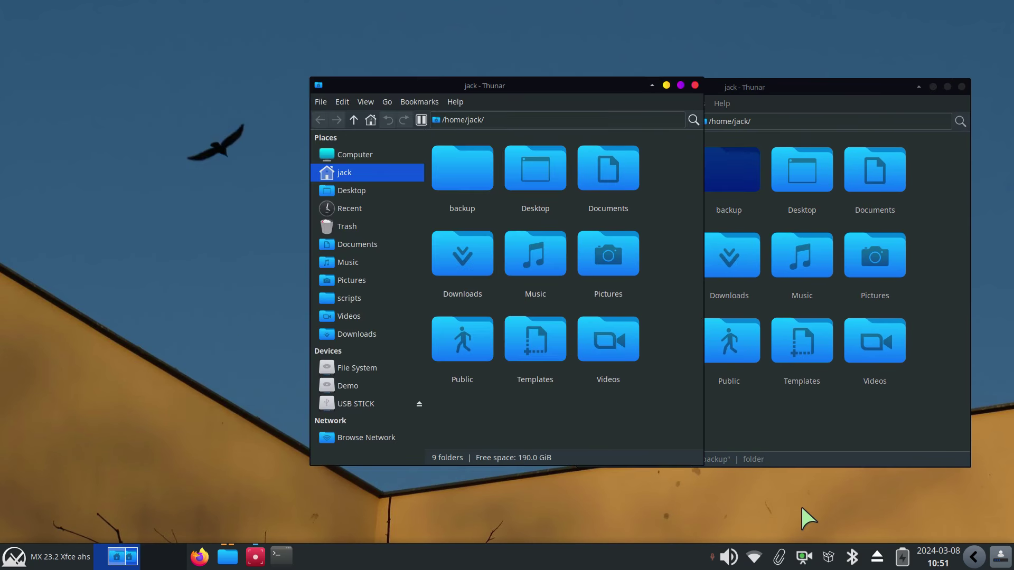
drag(562, 85, 395, 94)
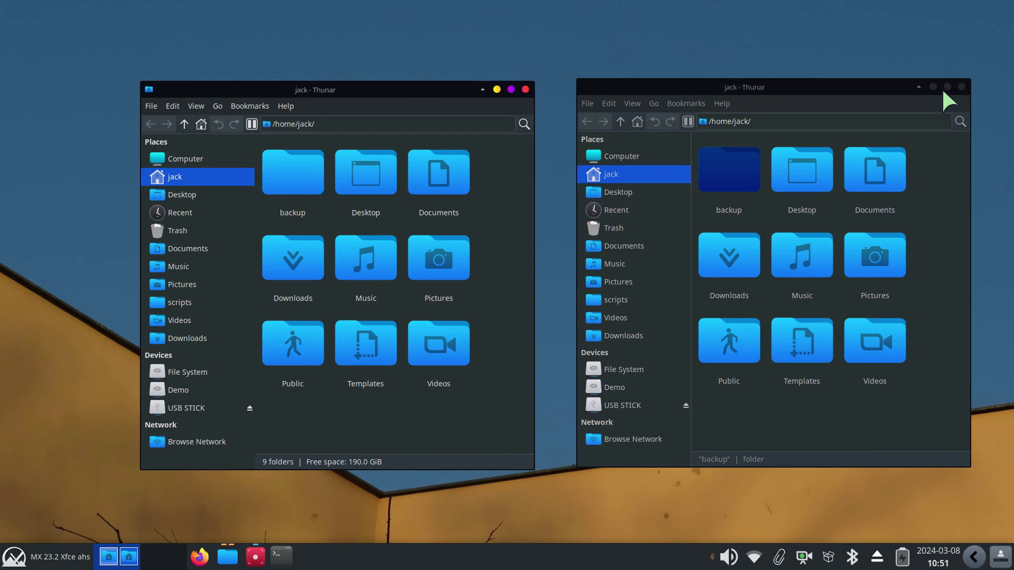
click(645, 406)
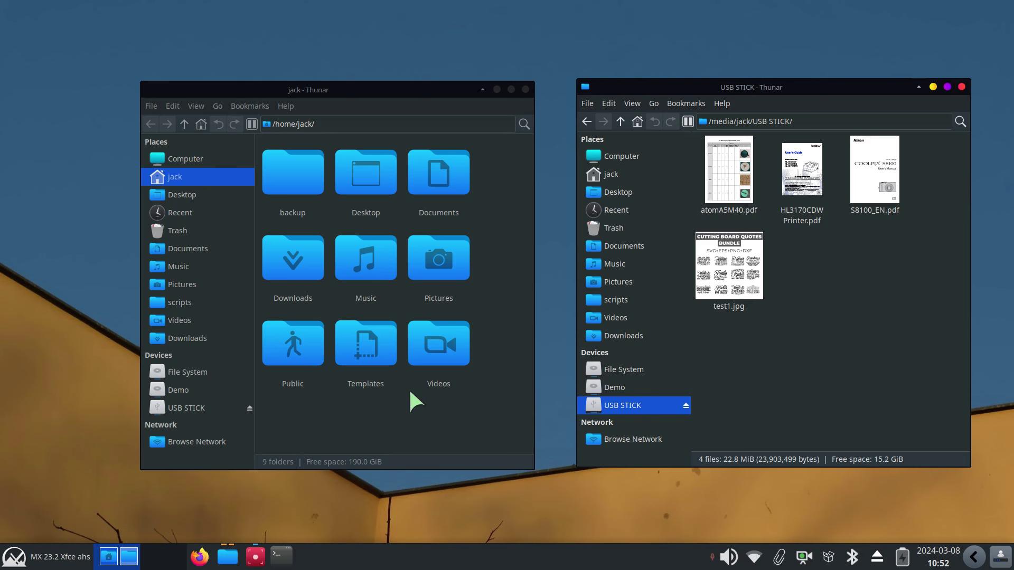
Show the Demo drive's Documents folder in the left window and nudge the window slightly higher
click(372, 420)
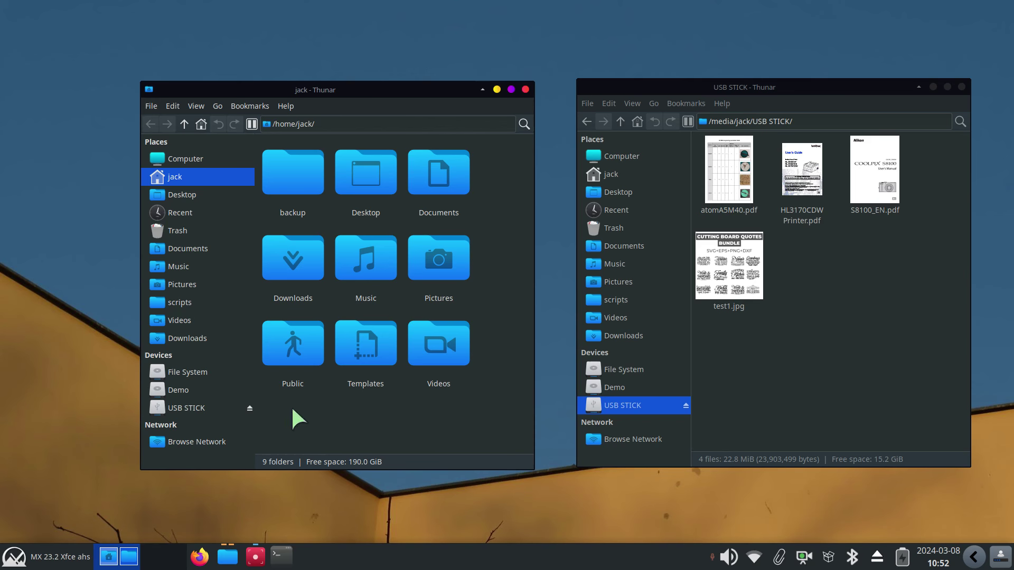
click(181, 391)
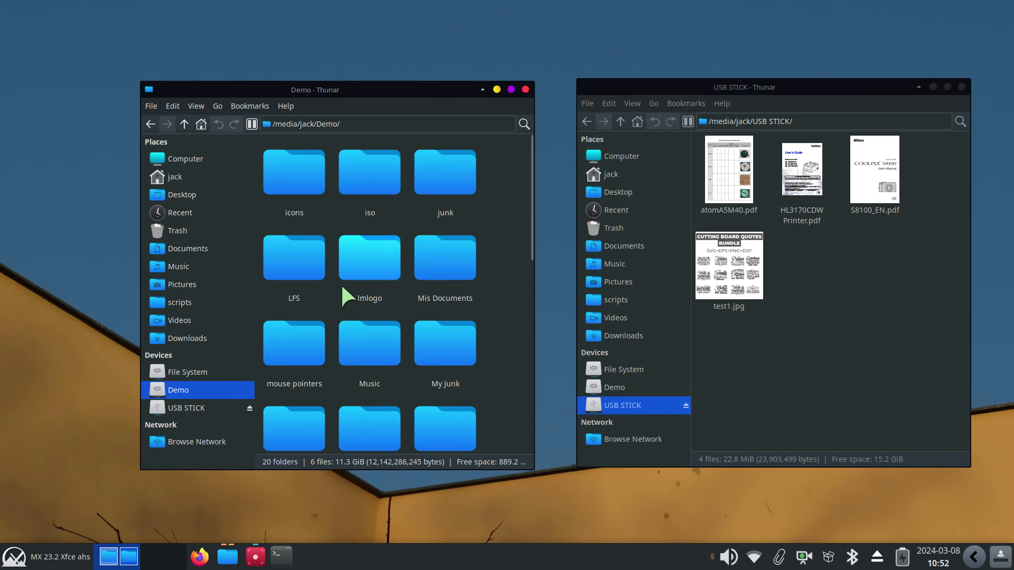
click(214, 255)
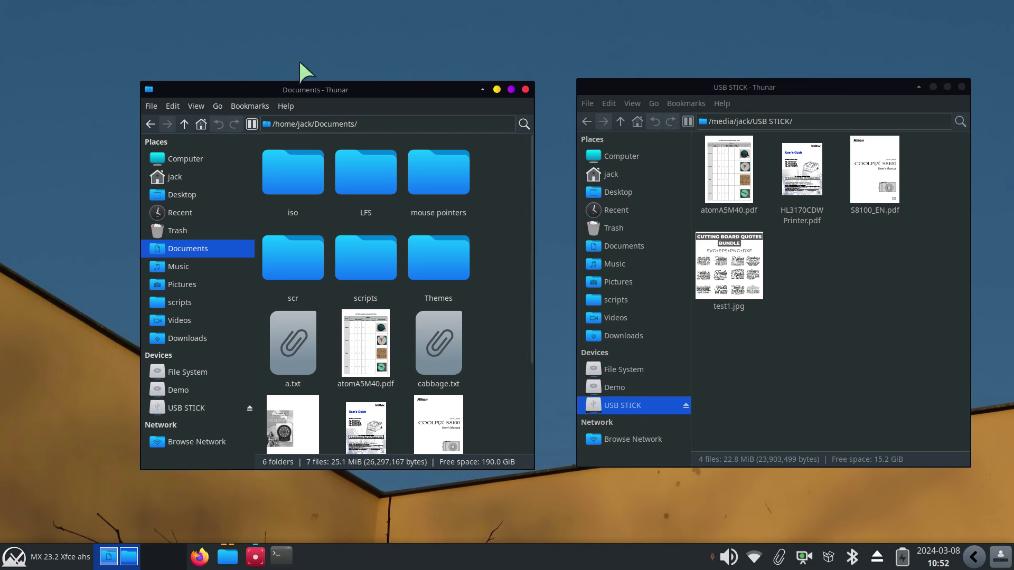
mouse_move(323, 91)
mouse_down()
mouse_move(333, 75)
mouse_move(321, 75)
mouse_up()
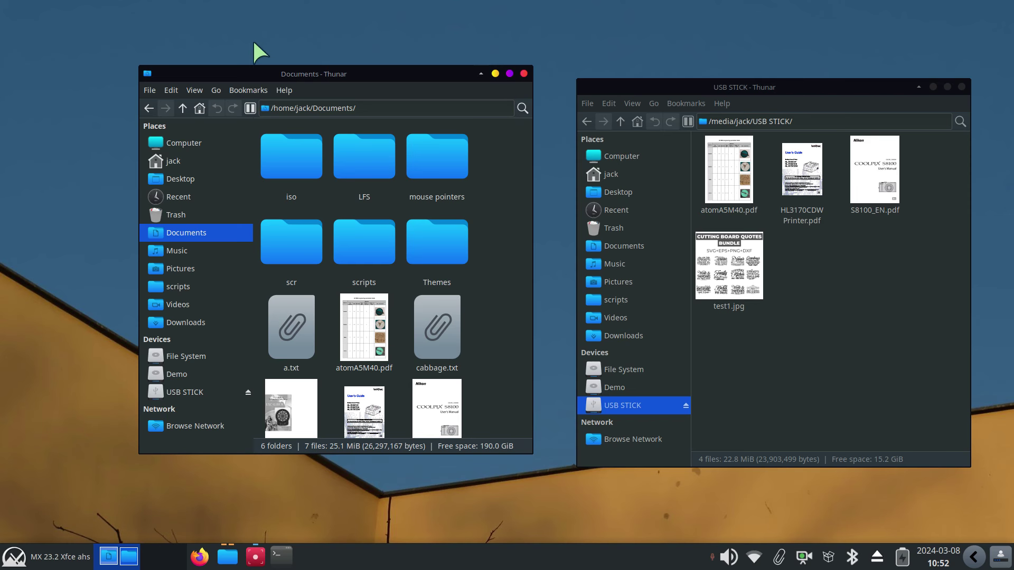
Tile the Documents window to the left half and the USB STICK window to the right half
drag(361, 79, 1, 48)
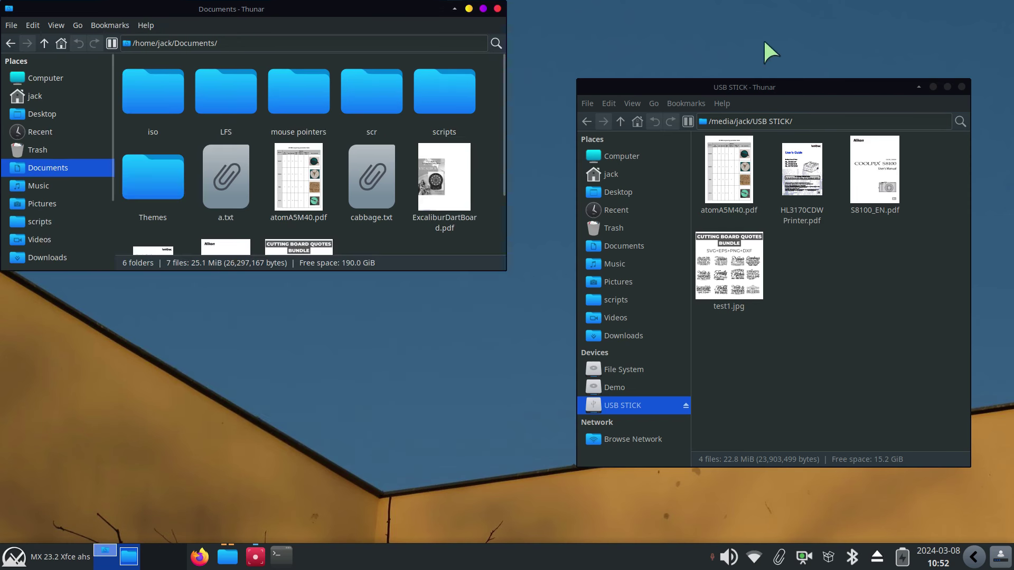
drag(353, 12, 2, 232)
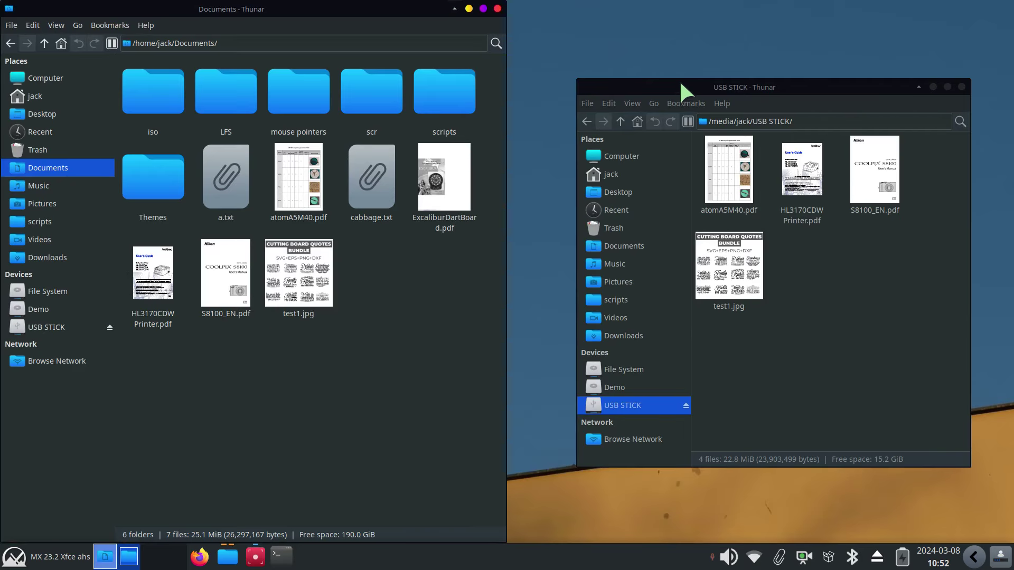
drag(681, 88, 1007, 204)
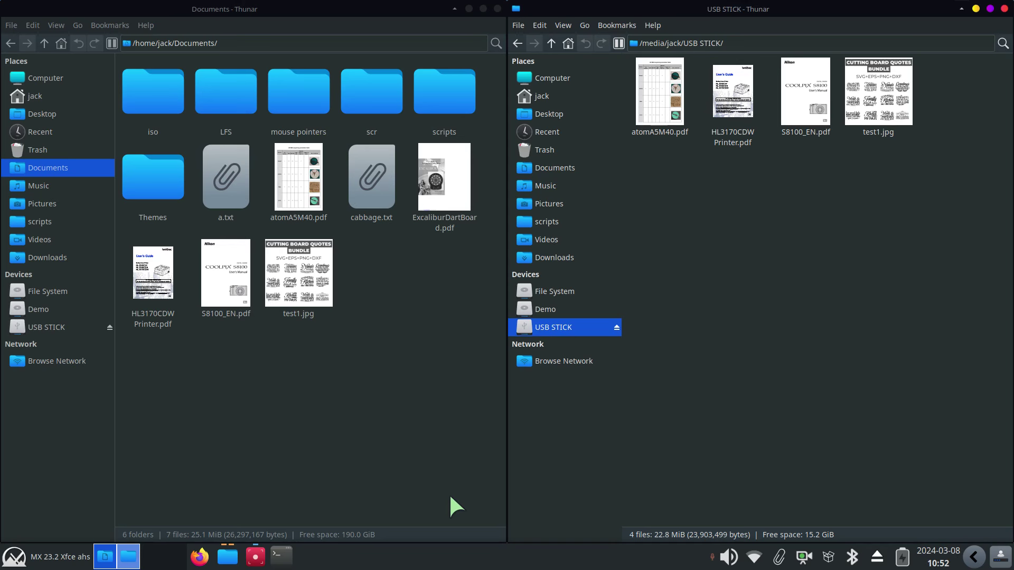
Show the Demo drive in the right window, adjust the zoom, then untile Documents and maximize Demo
click(544, 311)
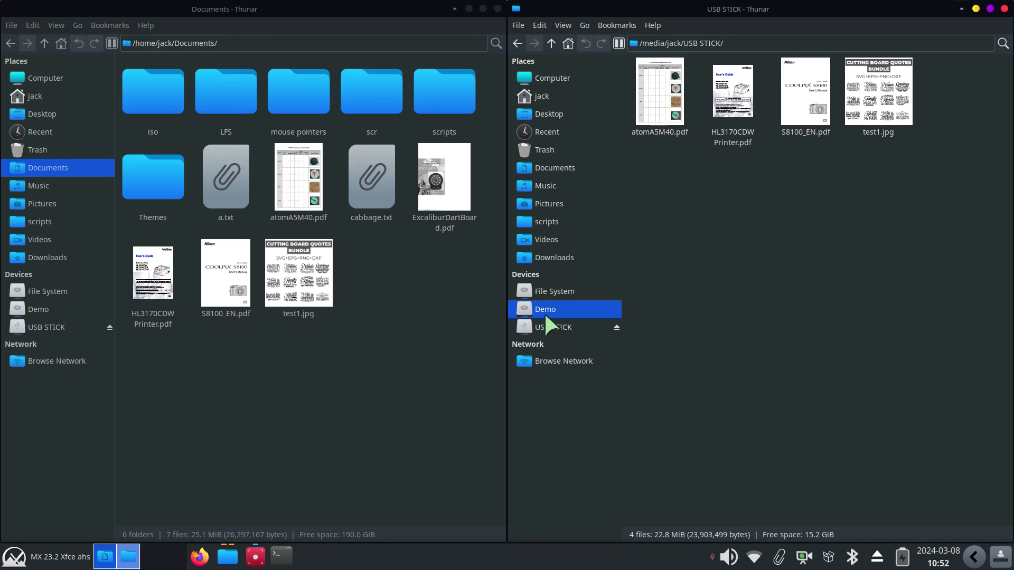
scroll(733, 351, down, 4)
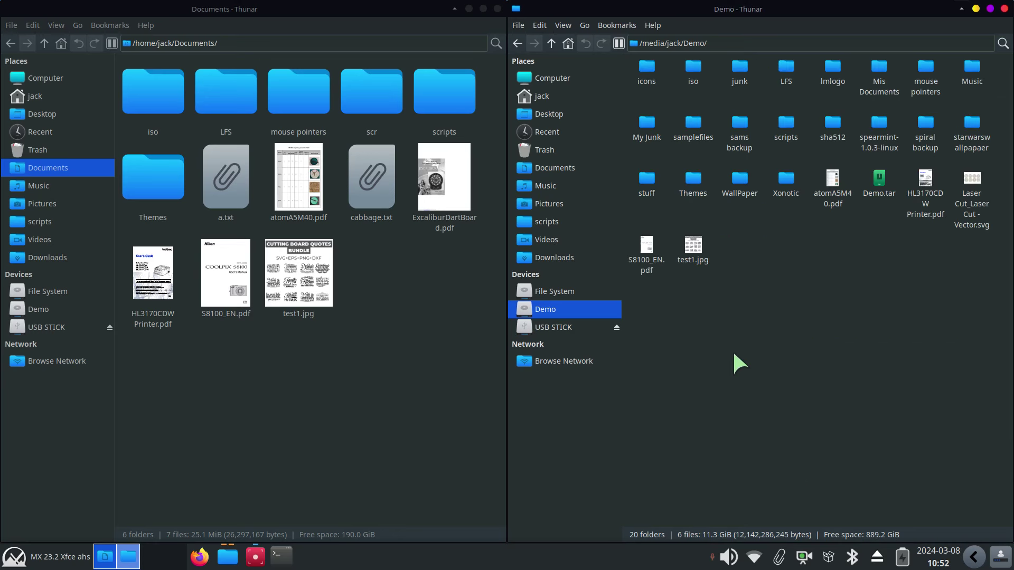
scroll(736, 353, up, 4)
scroll(737, 358, down, 2)
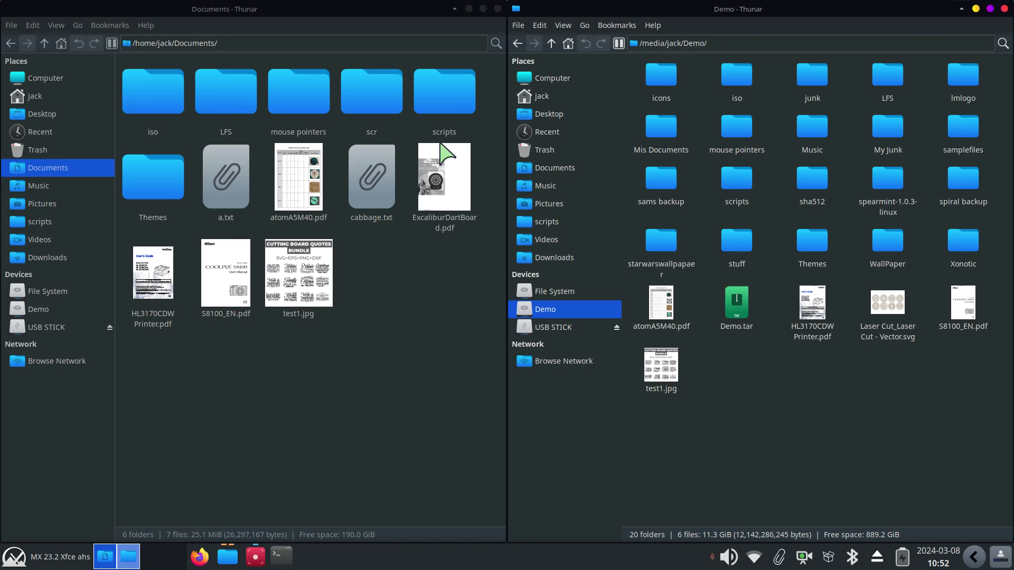
drag(365, 9, 373, 68)
drag(693, 4, 679, 95)
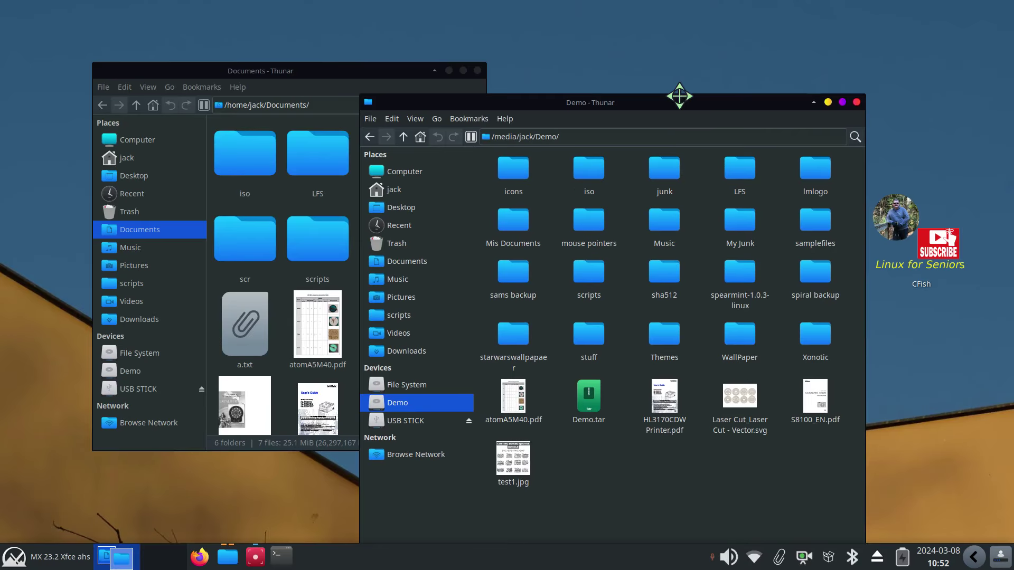
Close the Documents window and move the Demo window toward the top of the screen
click(352, 71)
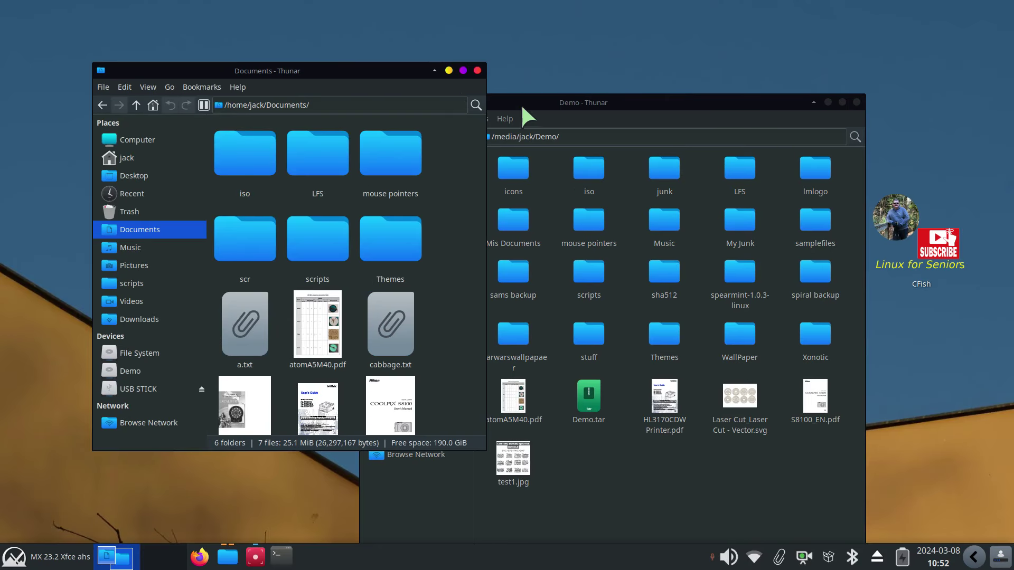
click(478, 71)
drag(545, 96, 504, 15)
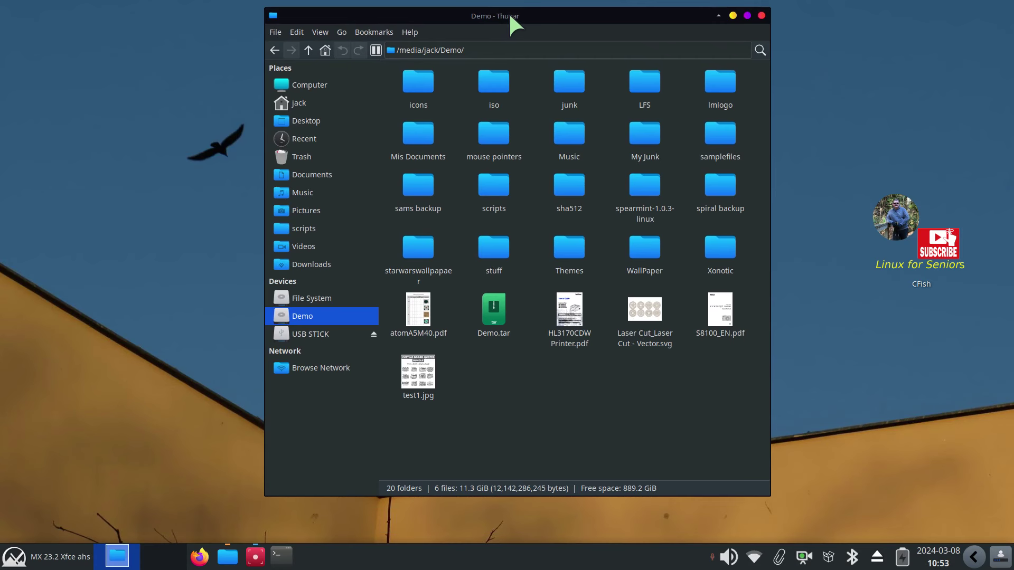
Resize the Demo window through its title-bar menu and show the home folder in it
right_click(550, 20)
click(560, 97)
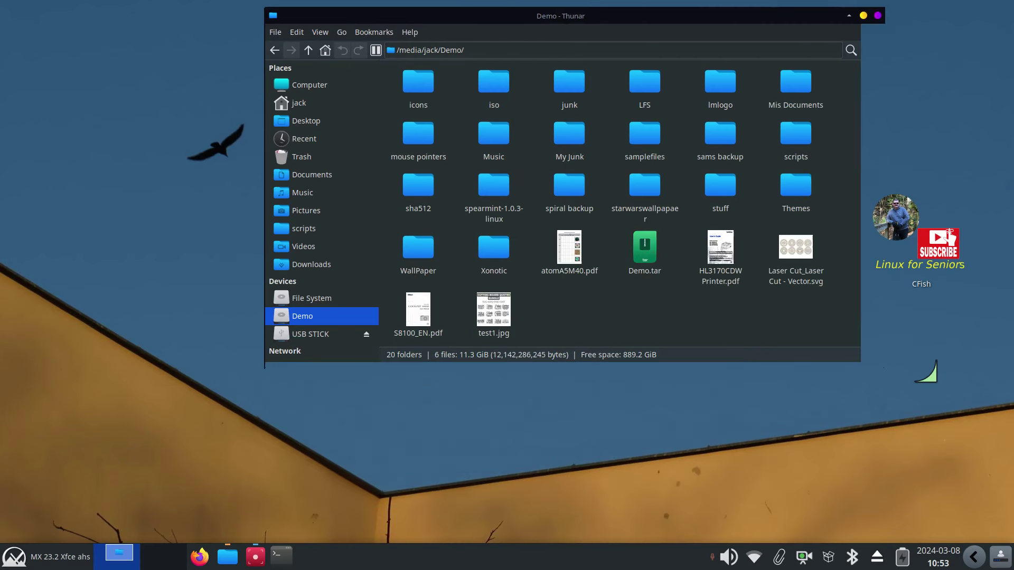
click(811, 451)
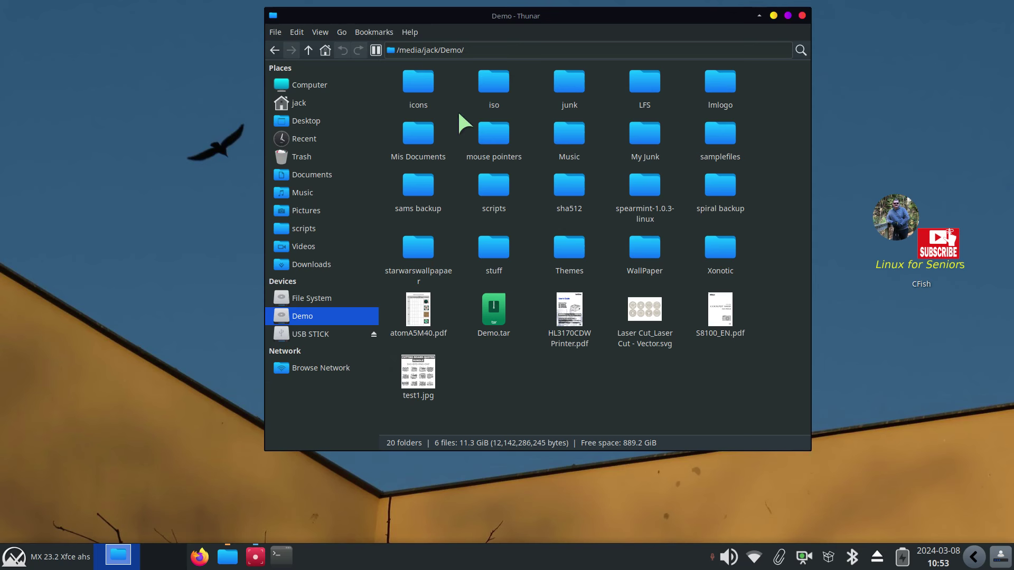
click(298, 103)
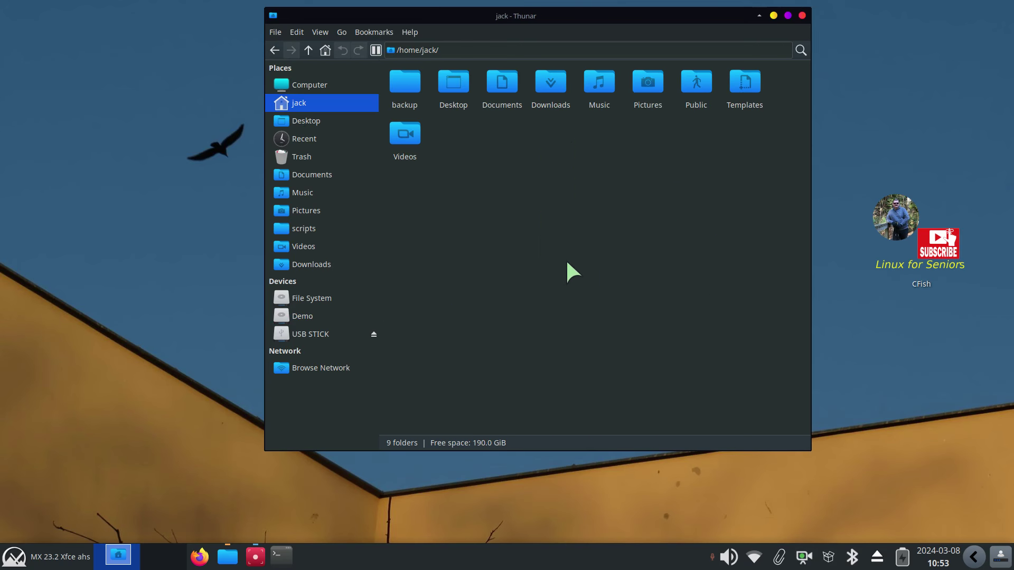
Ctrl+scroll over the home folder view to make its 9 folder icons slightly larger
scroll(607, 333, up, 1)
scroll(608, 333, down, 2)
scroll(609, 333, up, 1)
scroll(609, 332, up, 1)
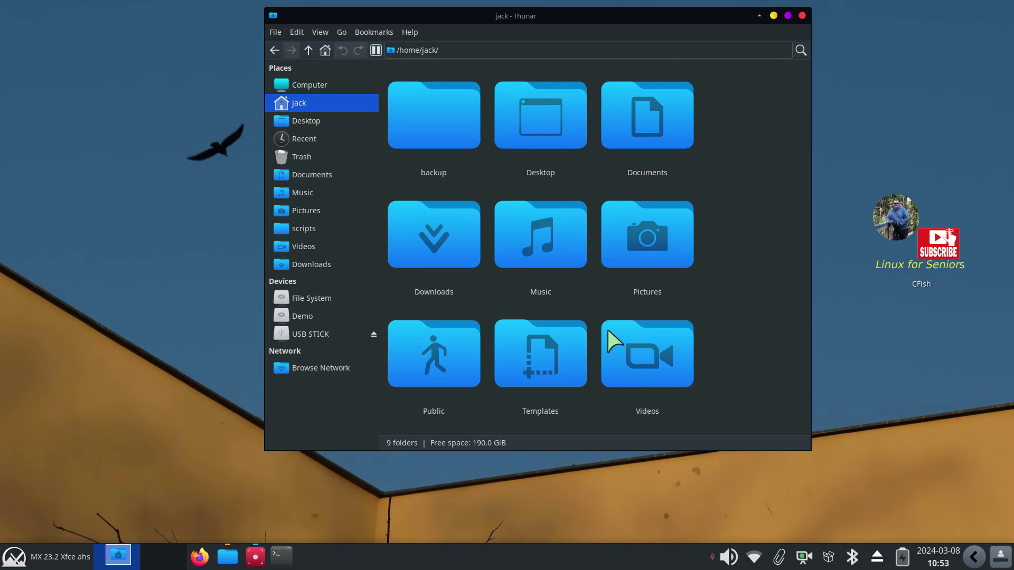
scroll(609, 333, down, 1)
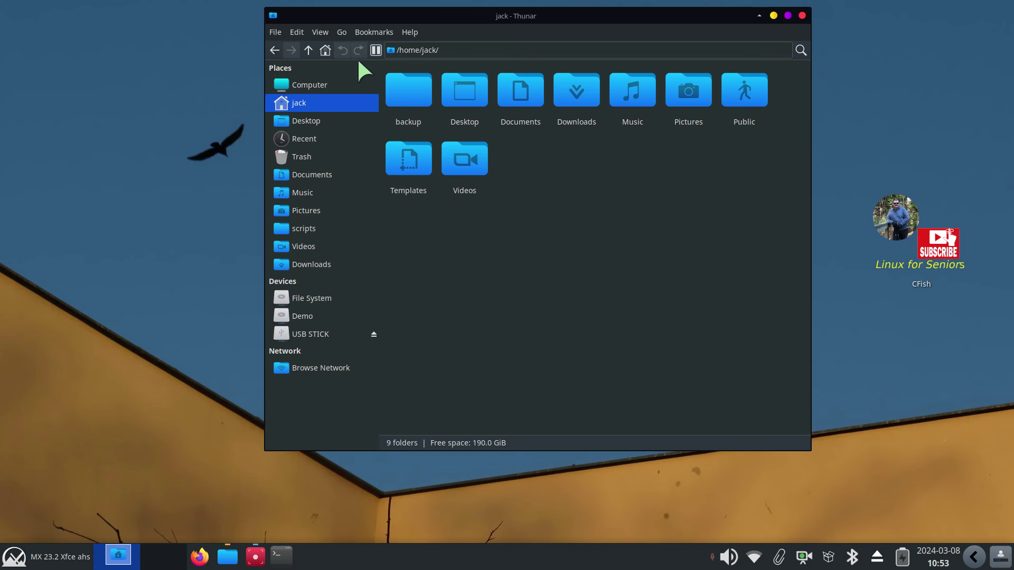
click(295, 31)
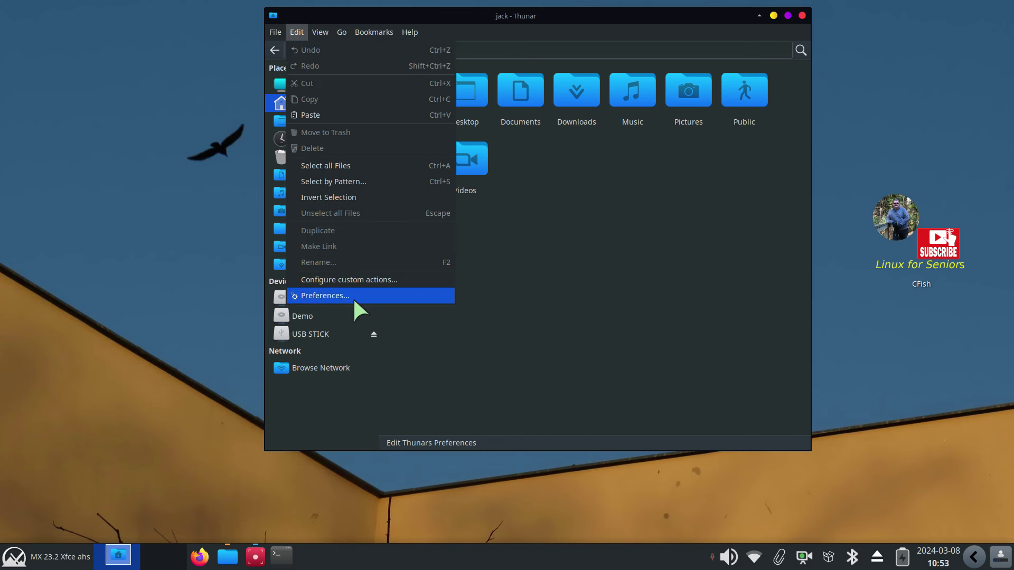
click(353, 297)
click(454, 84)
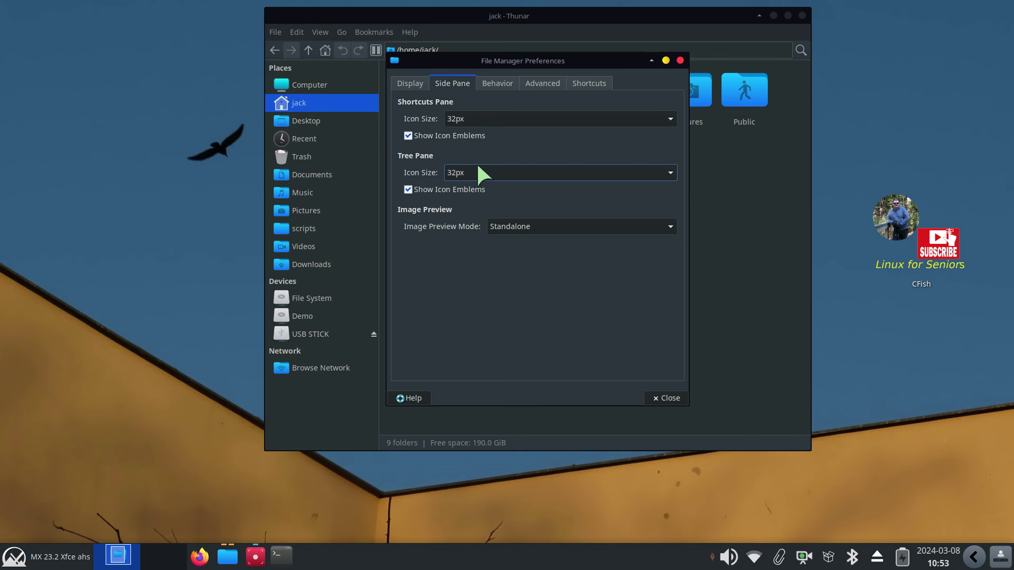
click(681, 60)
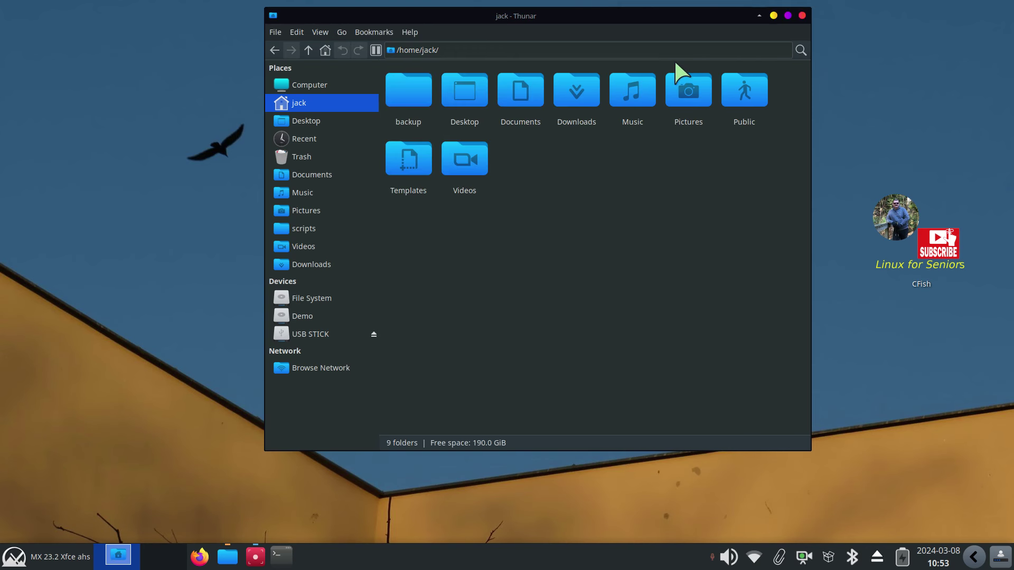
click(296, 32)
click(323, 280)
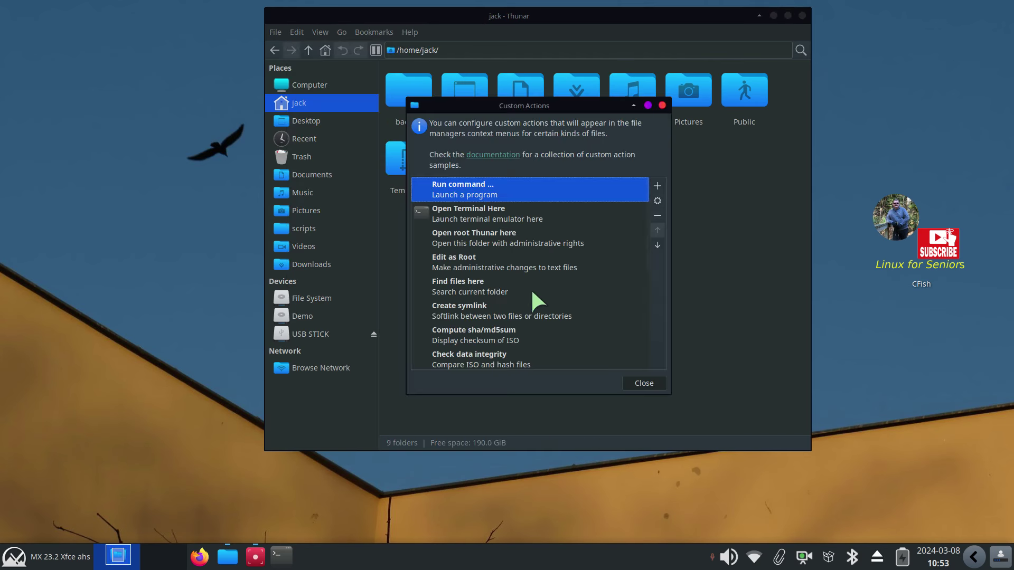
double_click(469, 290)
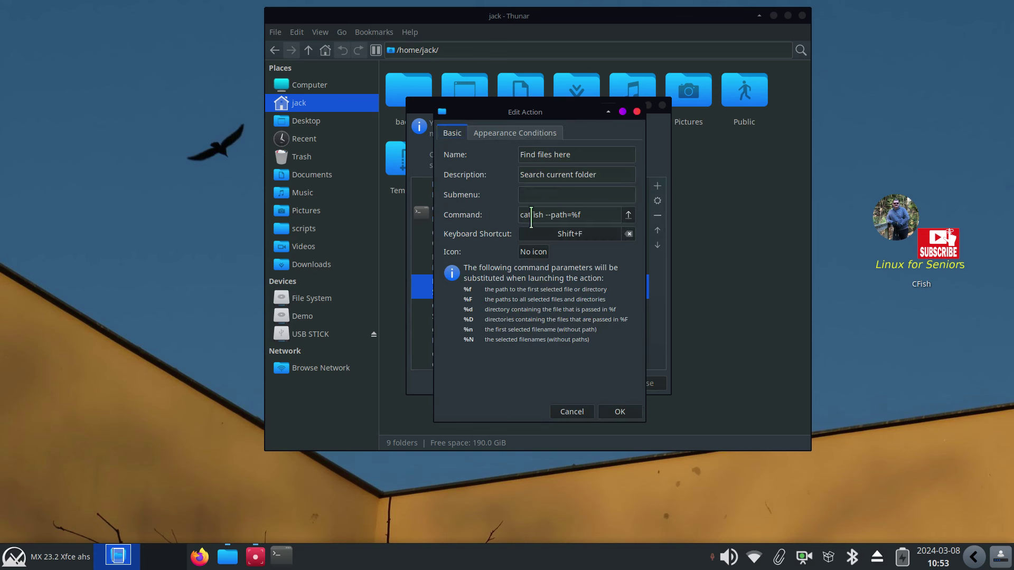
click(637, 111)
click(663, 103)
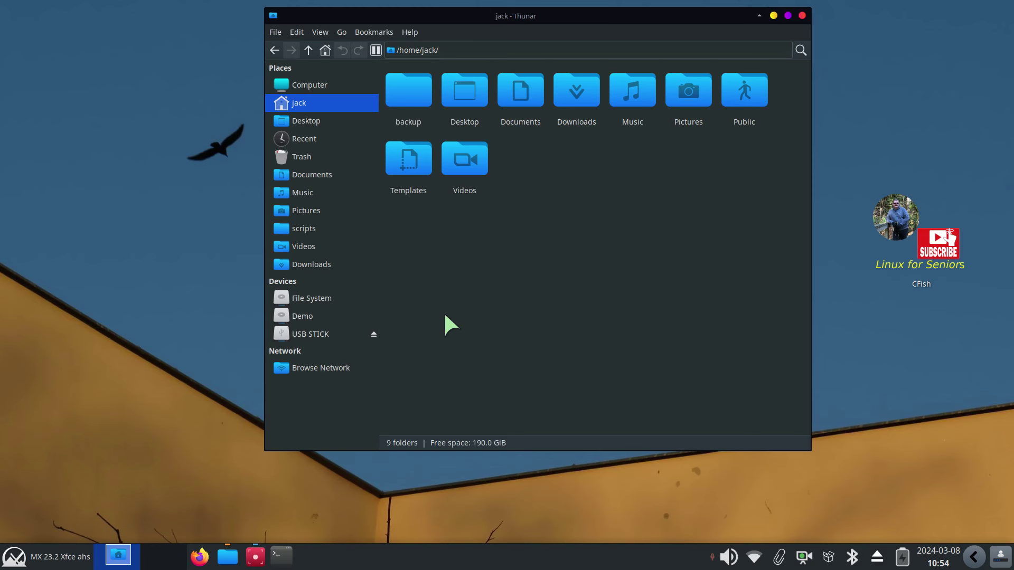
Open Thunar Preferences from the Edit menu, review the Behavior tab, and close it
click(293, 33)
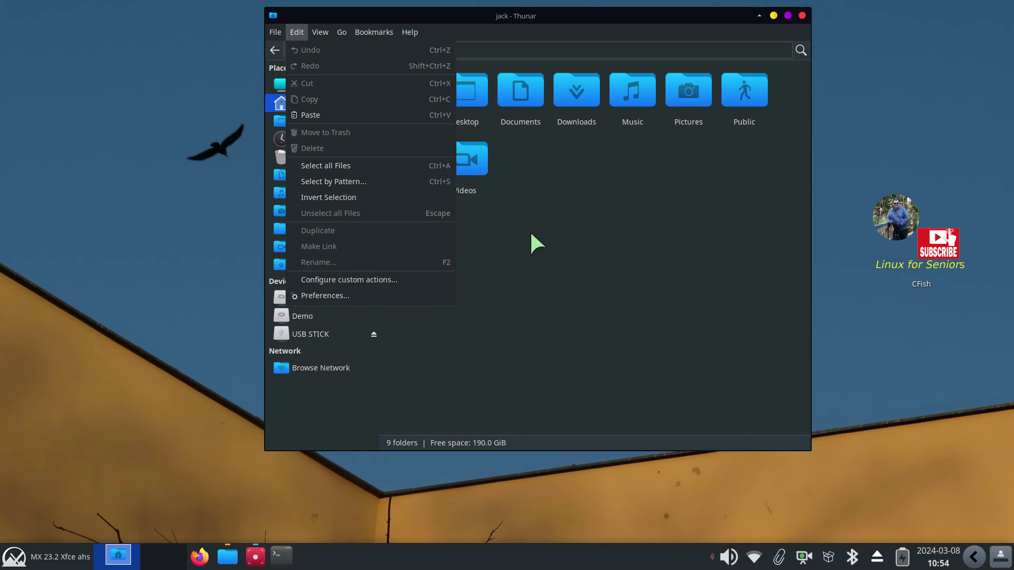
click(402, 296)
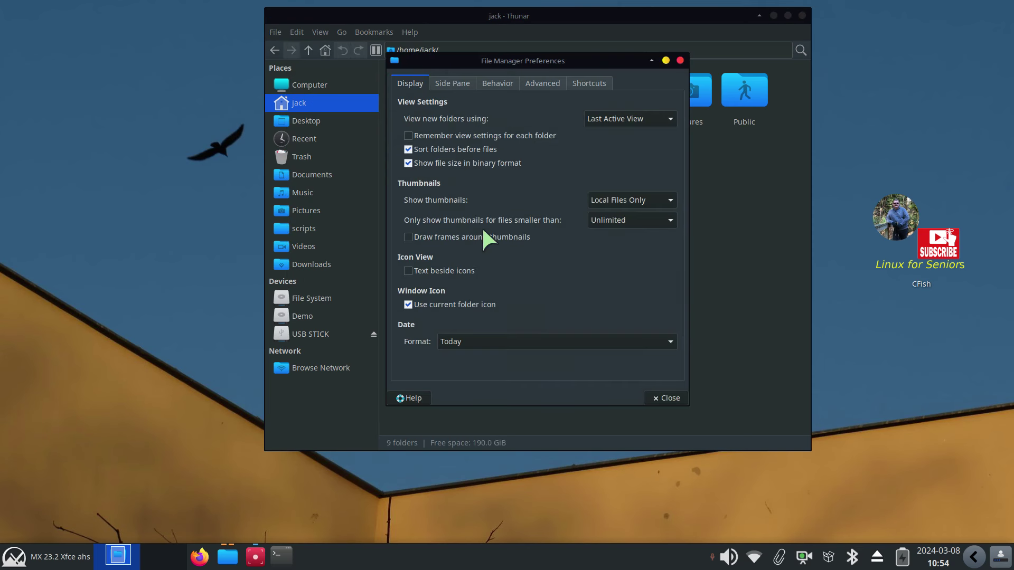
click(499, 85)
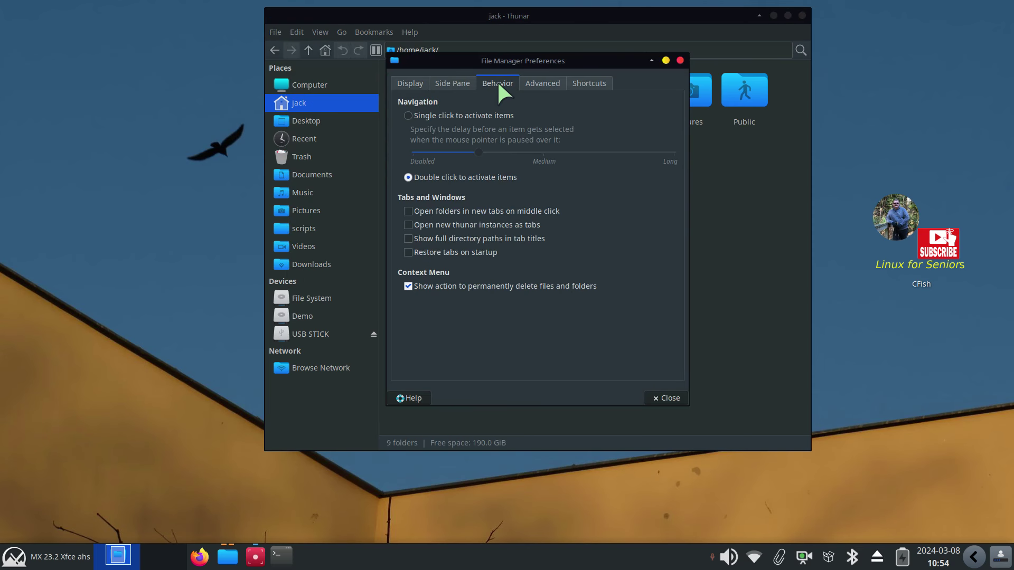
click(666, 397)
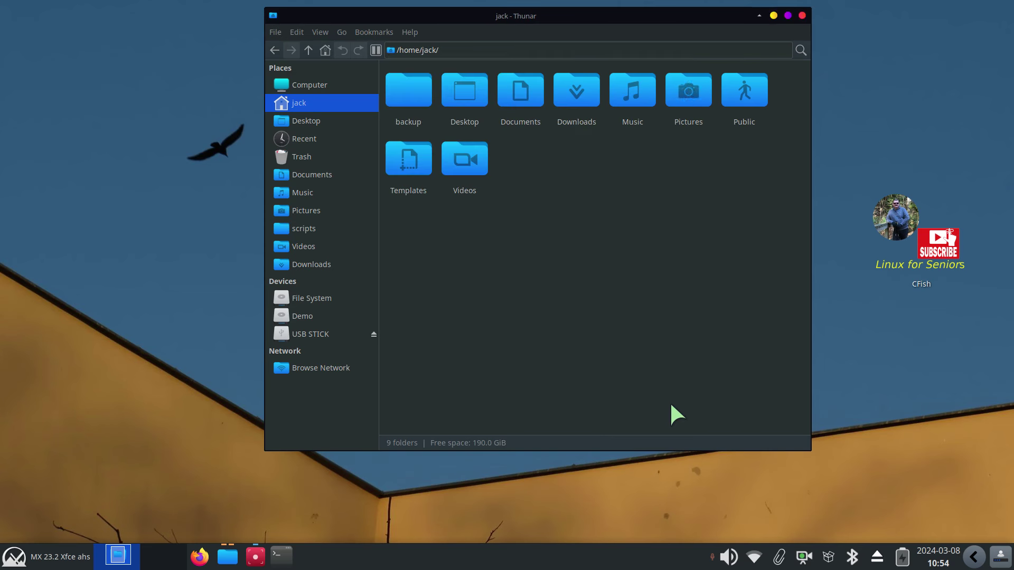
click(323, 33)
click(354, 146)
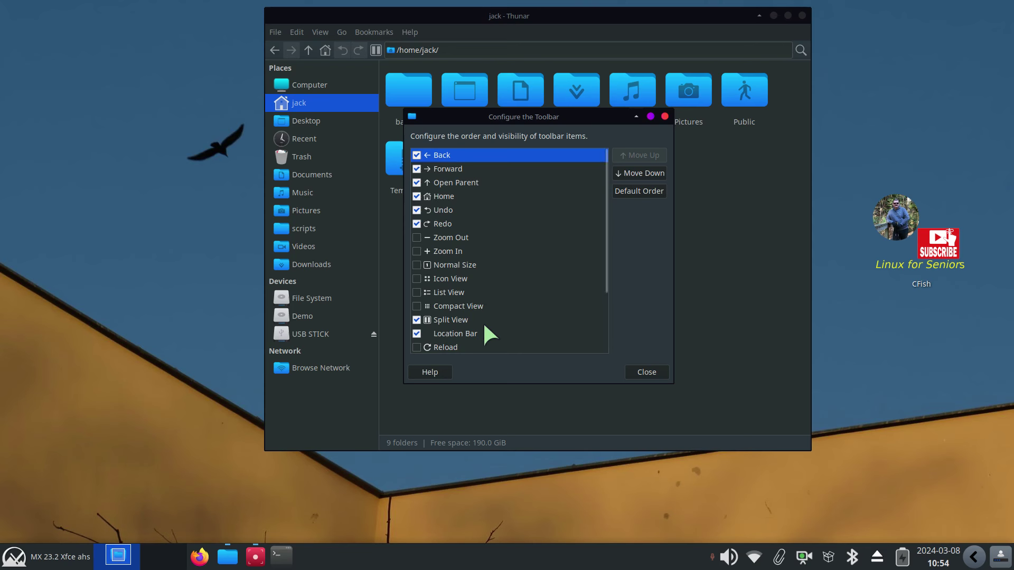
click(648, 372)
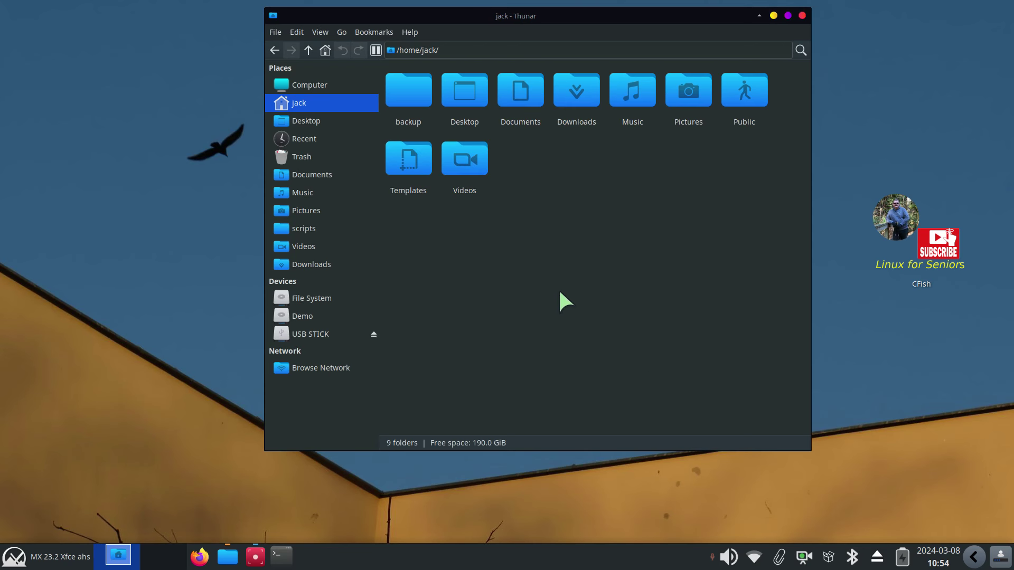
click(275, 32)
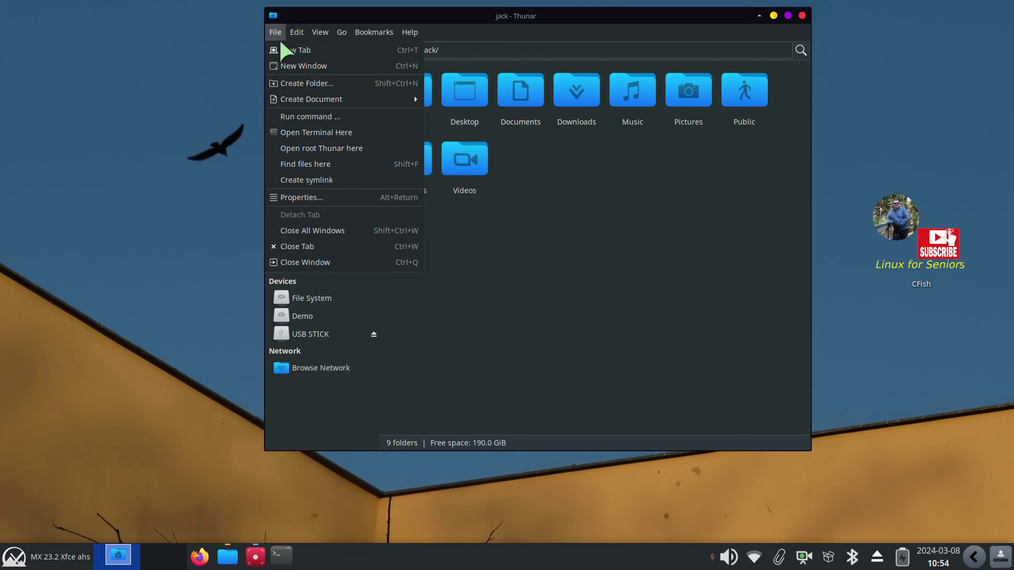
click(401, 65)
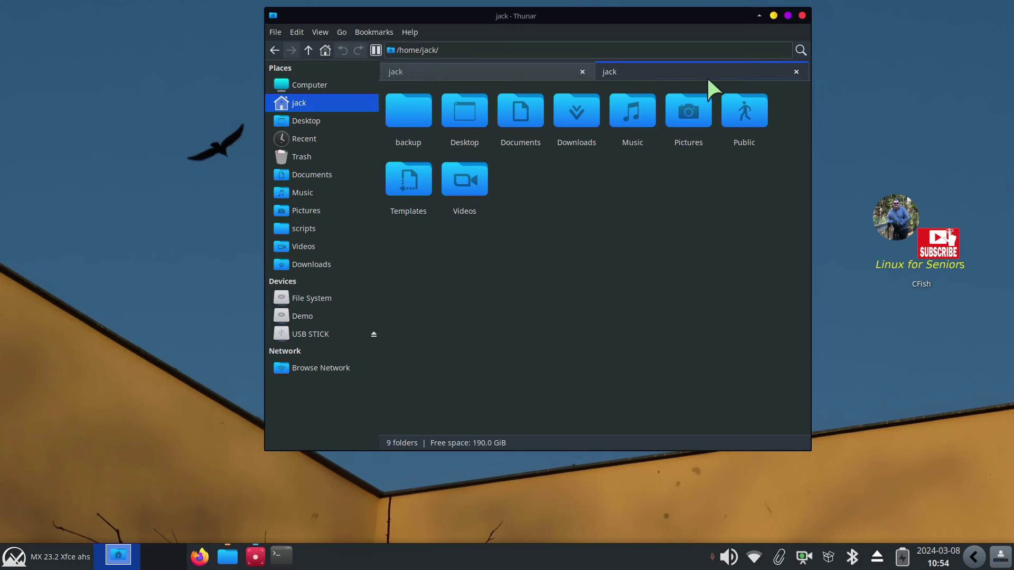
click(360, 331)
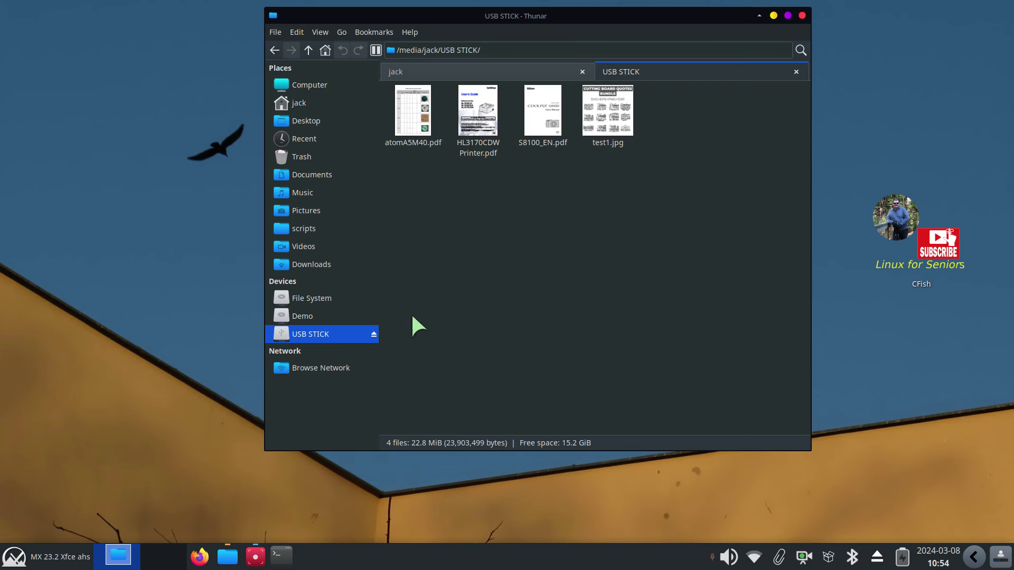
click(532, 69)
click(649, 70)
click(563, 70)
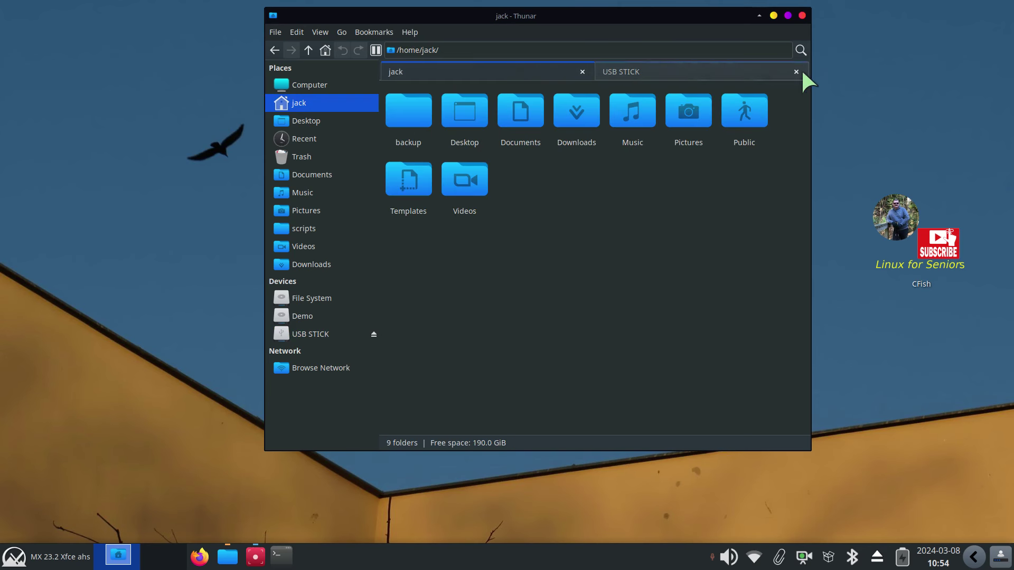
click(796, 71)
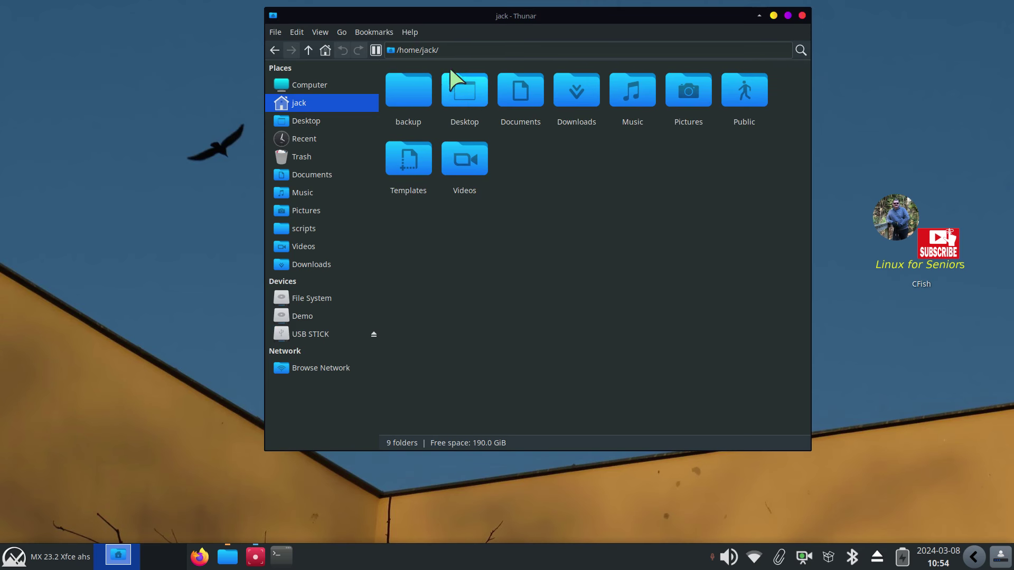
click(339, 31)
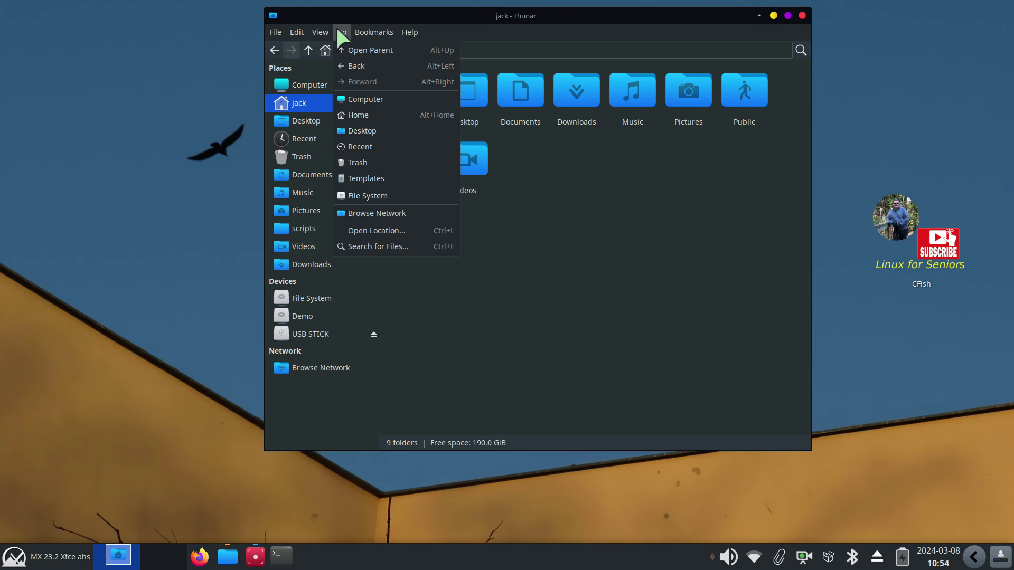
mouse_move(402, 32)
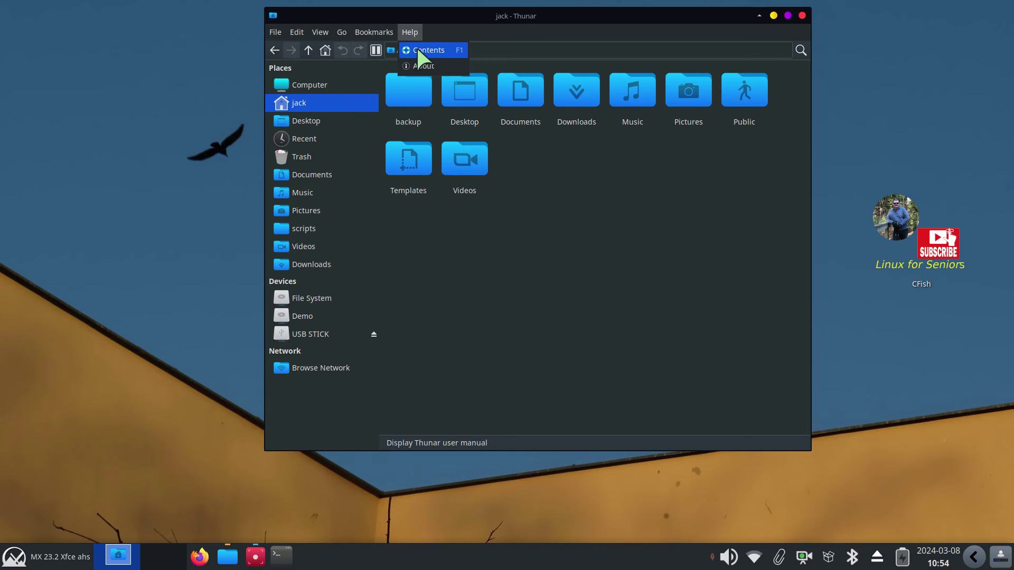
click(421, 66)
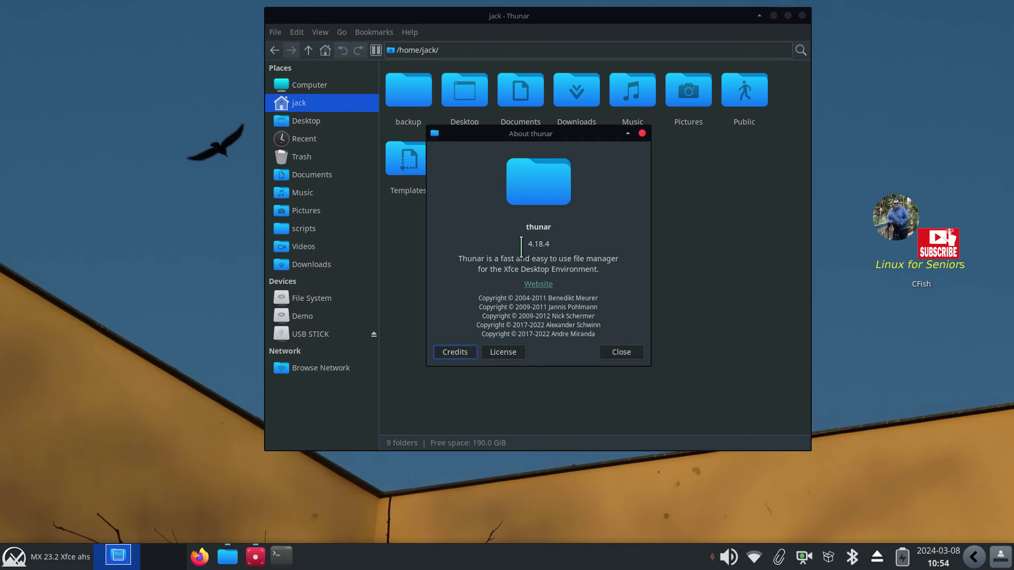
drag(522, 244, 573, 244)
click(623, 353)
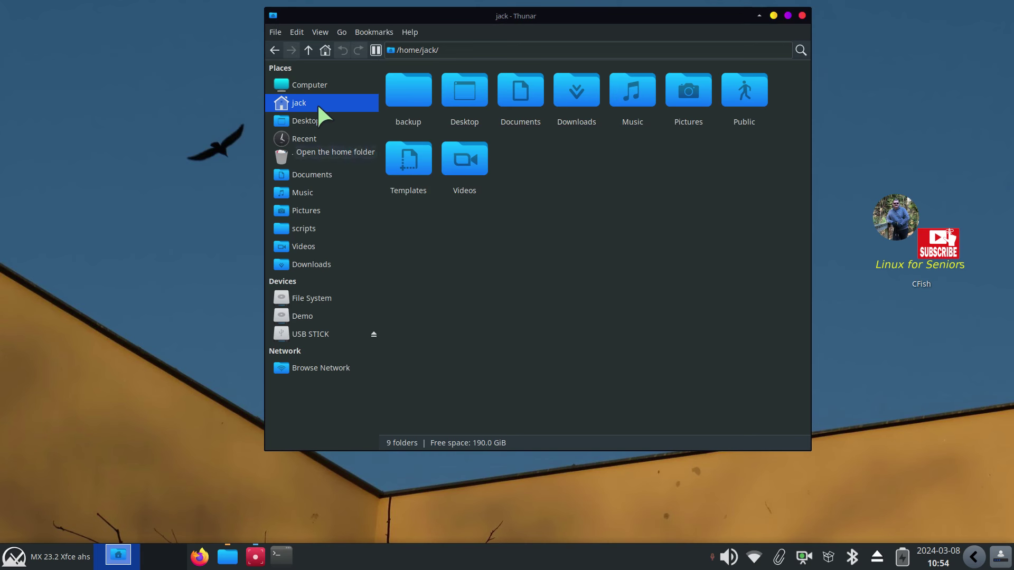
Go from File System to /usr/share and jump to the icons folder by typing 'in'
click(317, 298)
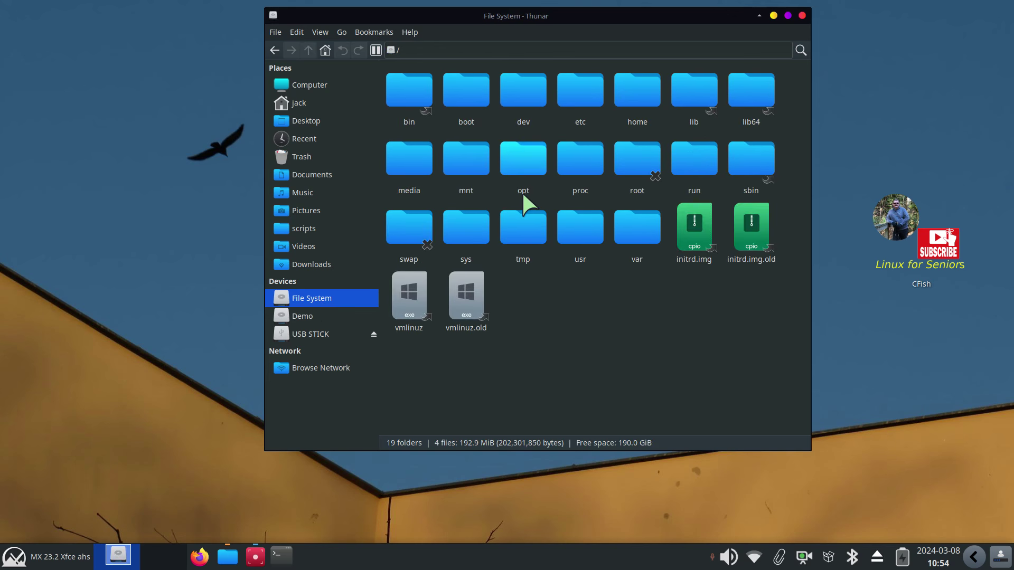
click(579, 240)
click(575, 233)
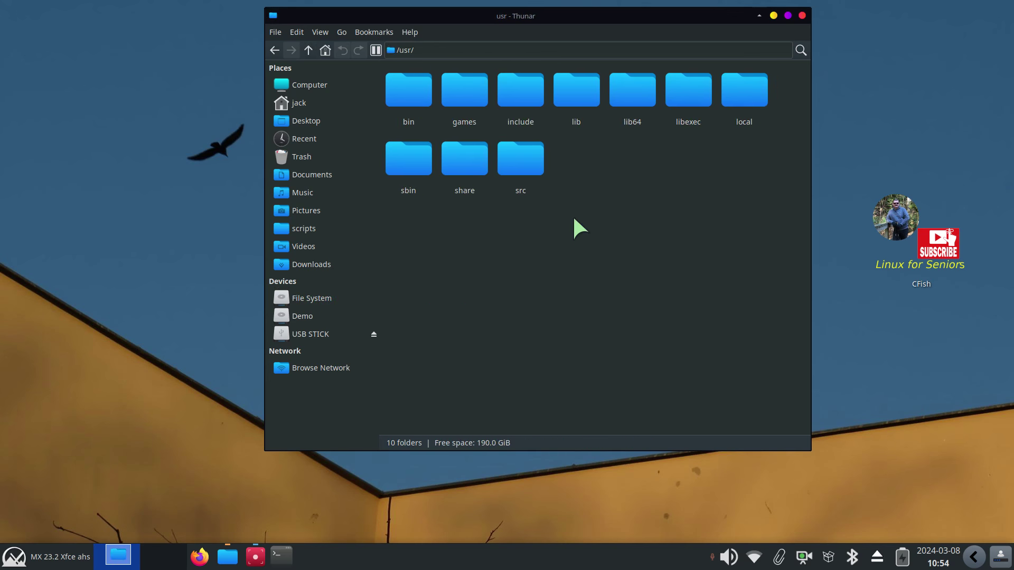
click(469, 161)
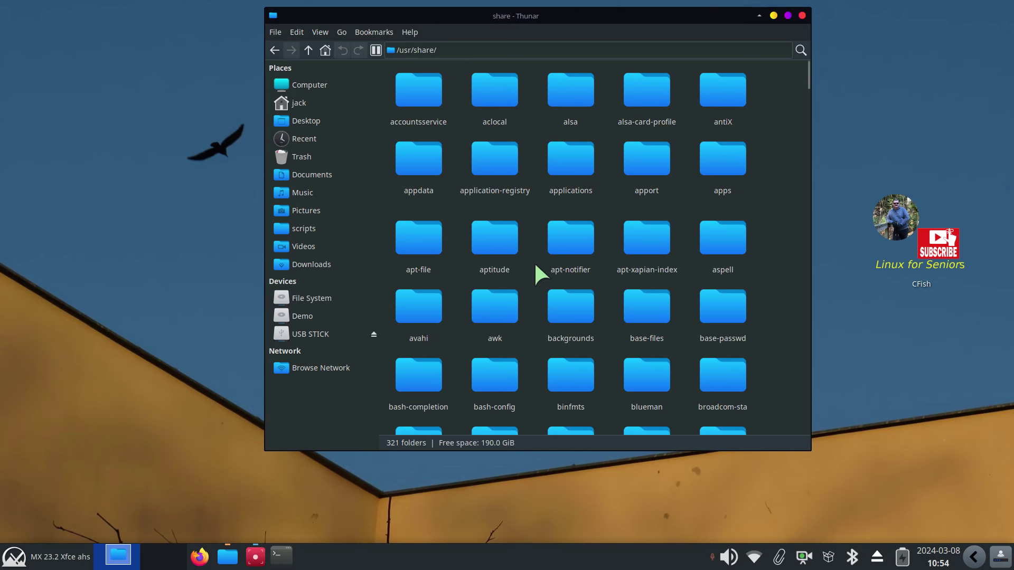
text(i)
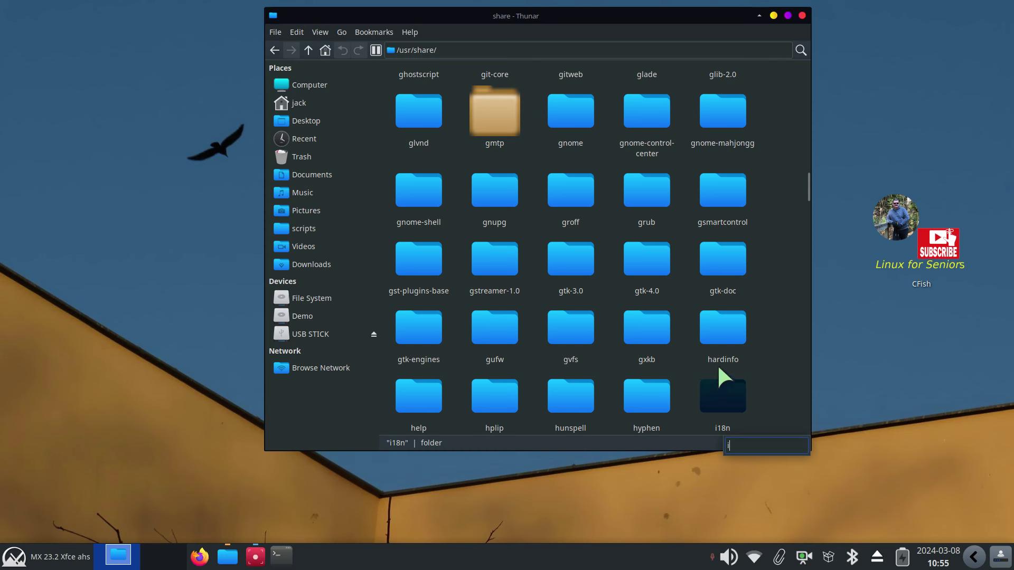
text(n)
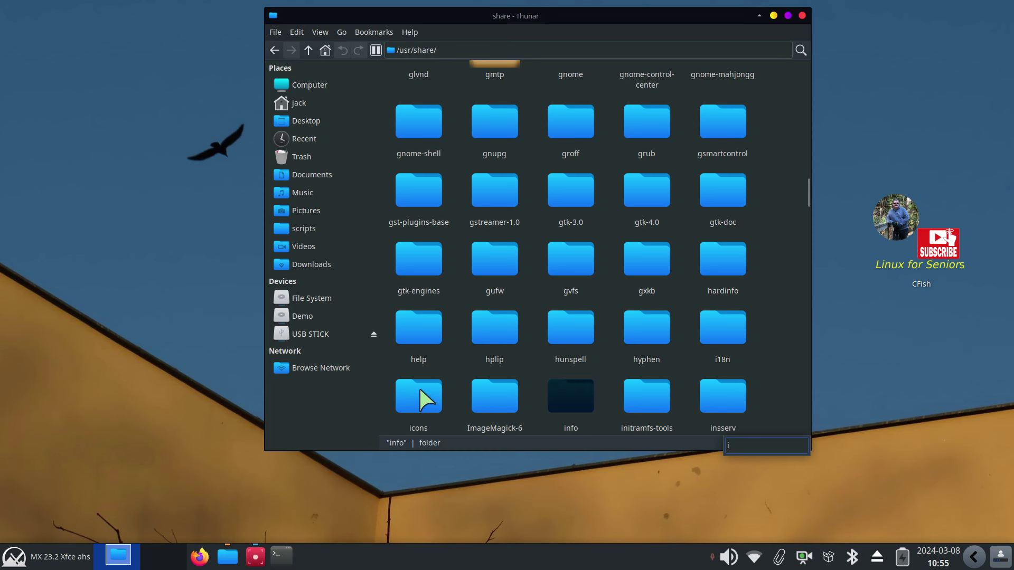
Check the icons folder's Permissions tab in Properties, then open the folder
right_click(423, 400)
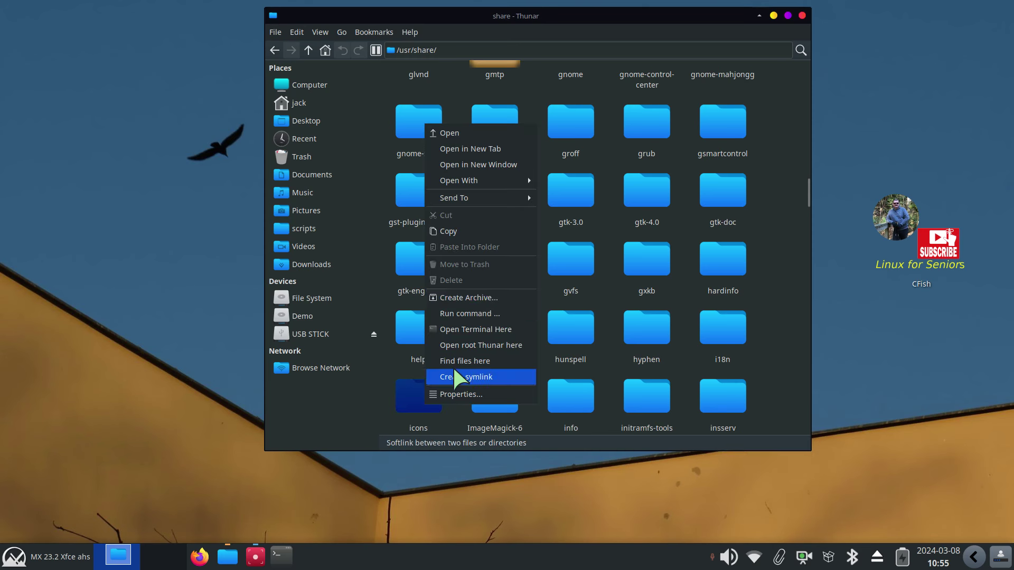
click(478, 394)
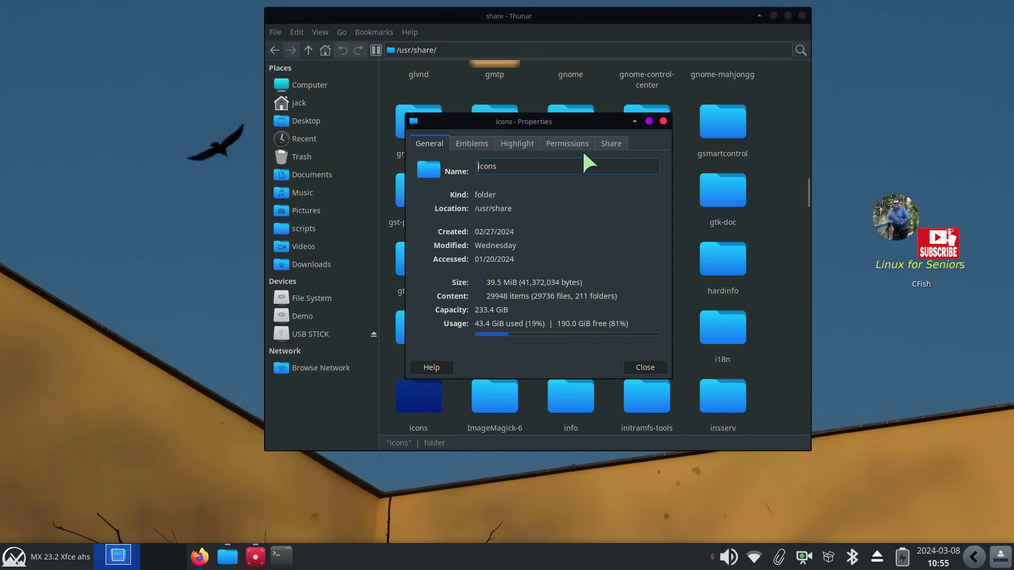
click(570, 141)
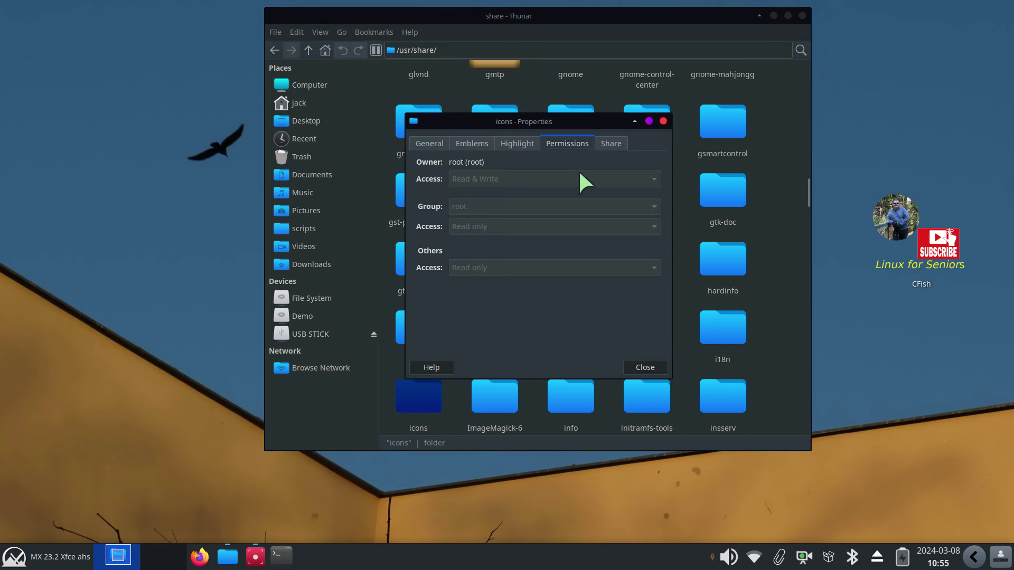
click(662, 120)
double_click(415, 388)
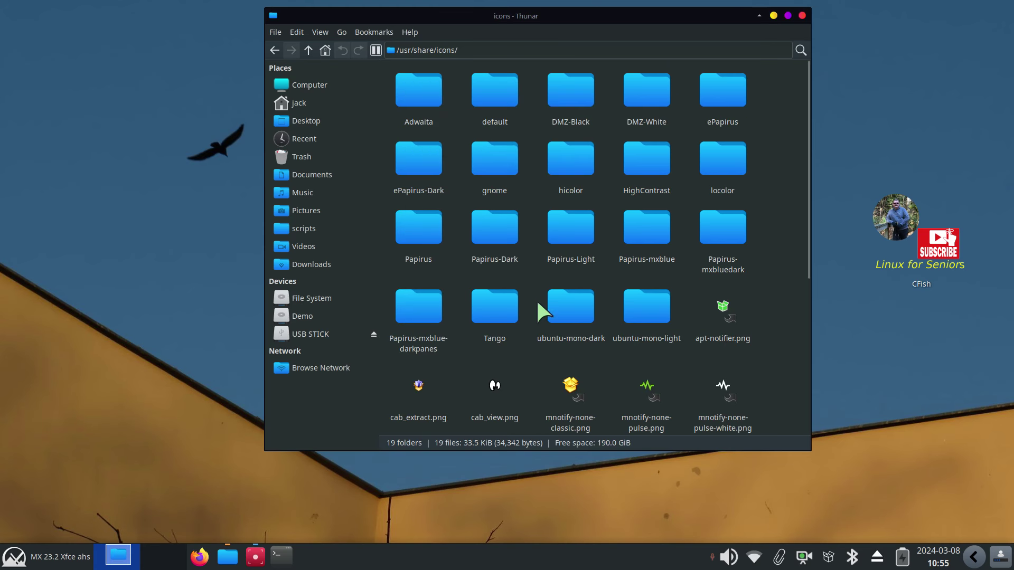
Open the Settings Manager's Mouse and Touchpad Theme tab and move the window right
click(14, 557)
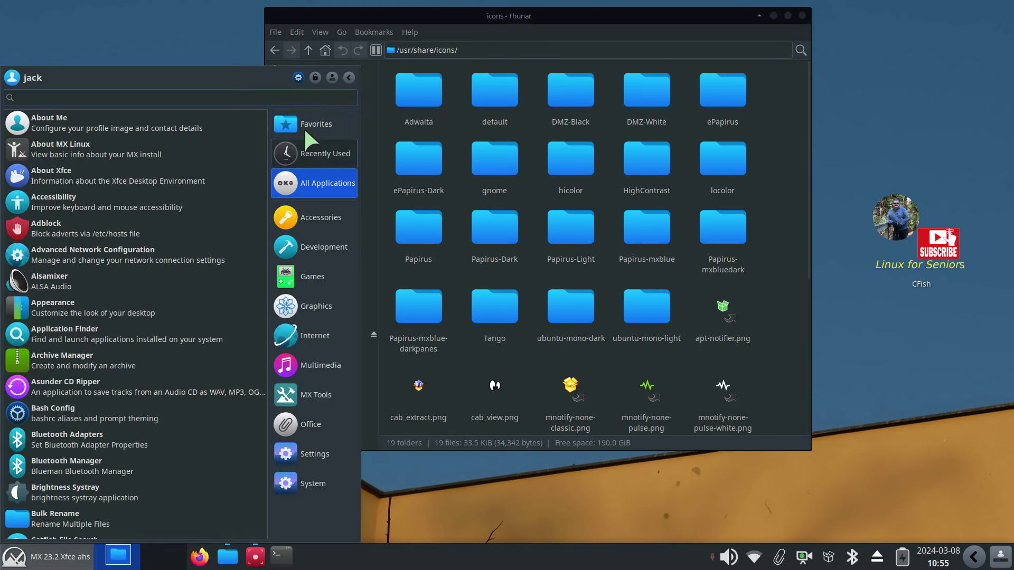
click(298, 77)
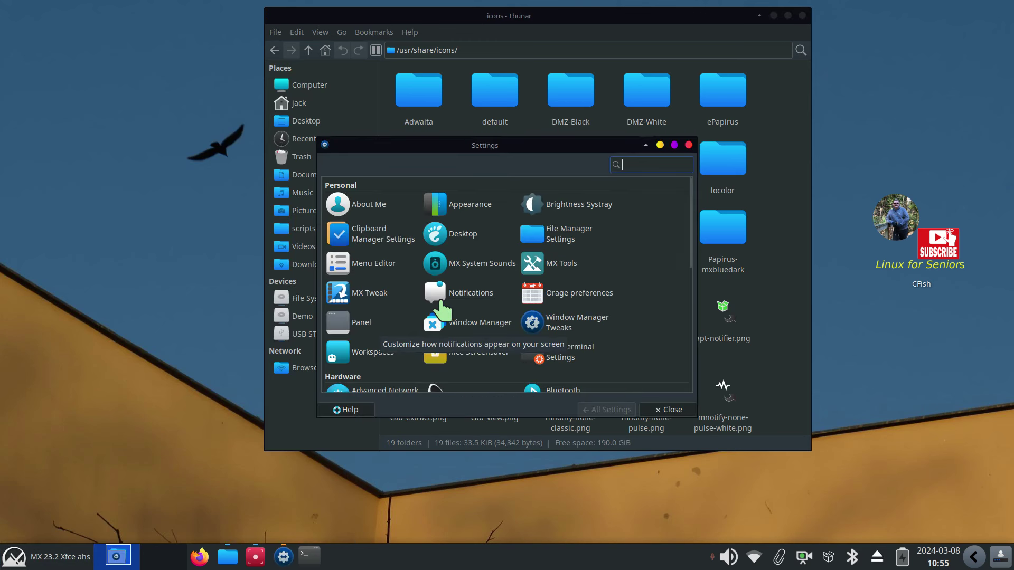
scroll(566, 363, down, 2)
scroll(564, 365, down, 3)
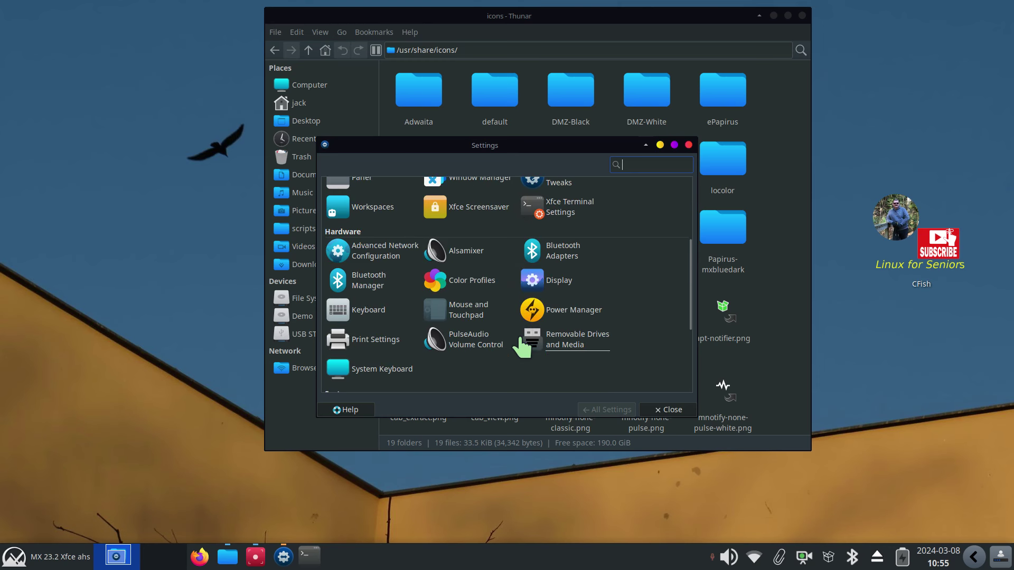
click(455, 312)
click(423, 170)
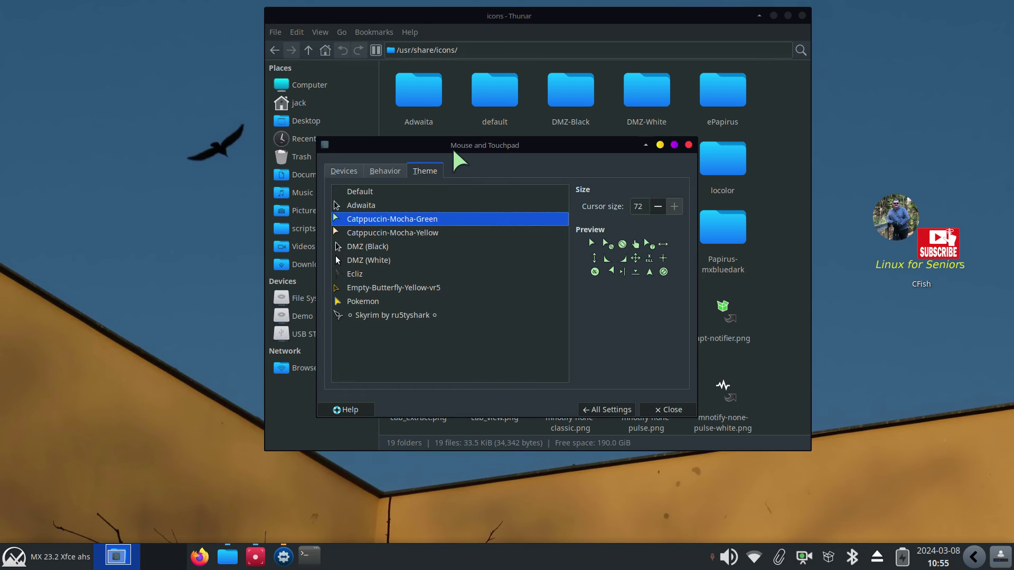
drag(453, 144, 830, 230)
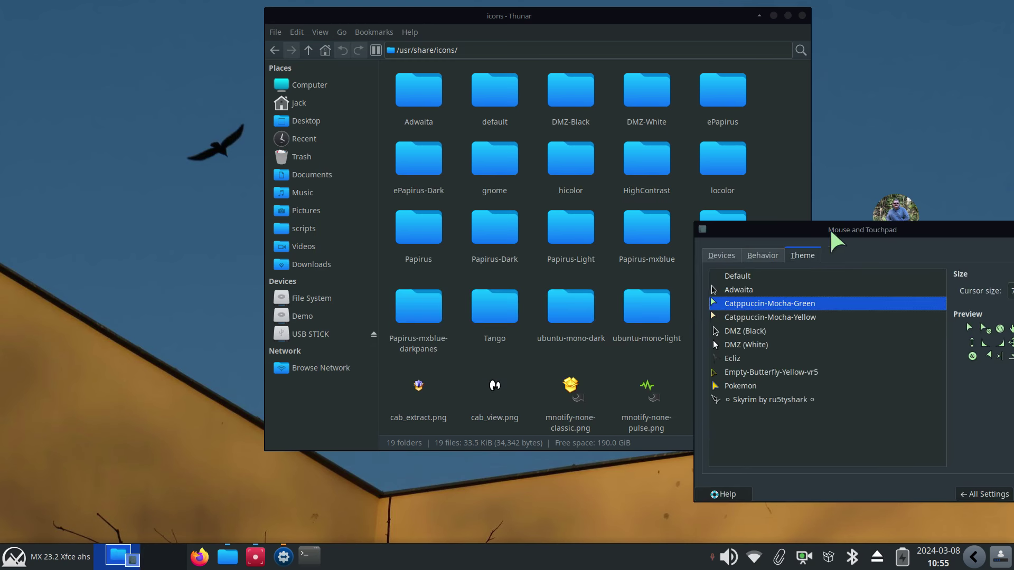
Try DMZ (White), return to DMZ (Black) at size 72, and close the mouse settings
click(741, 346)
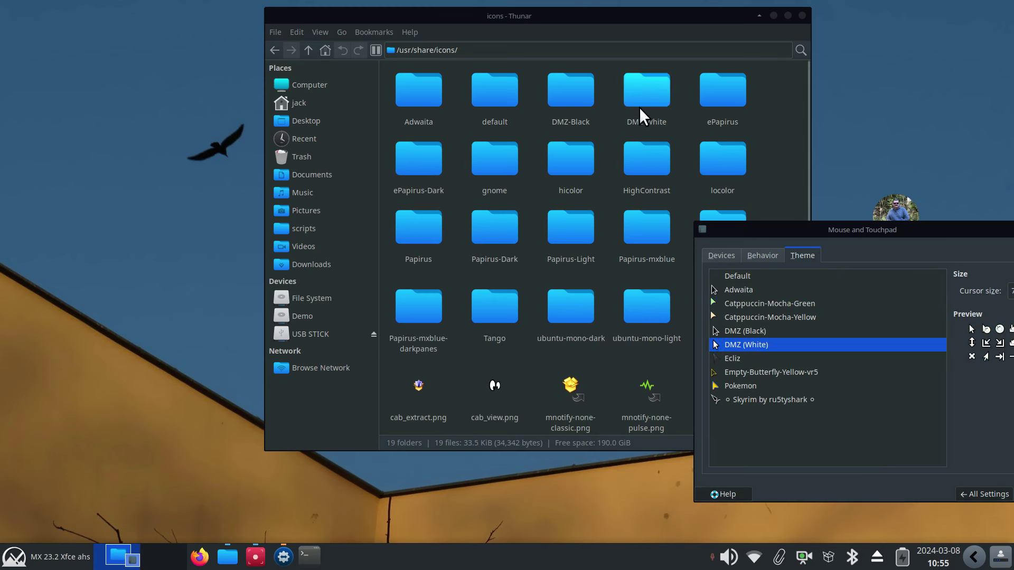
click(733, 331)
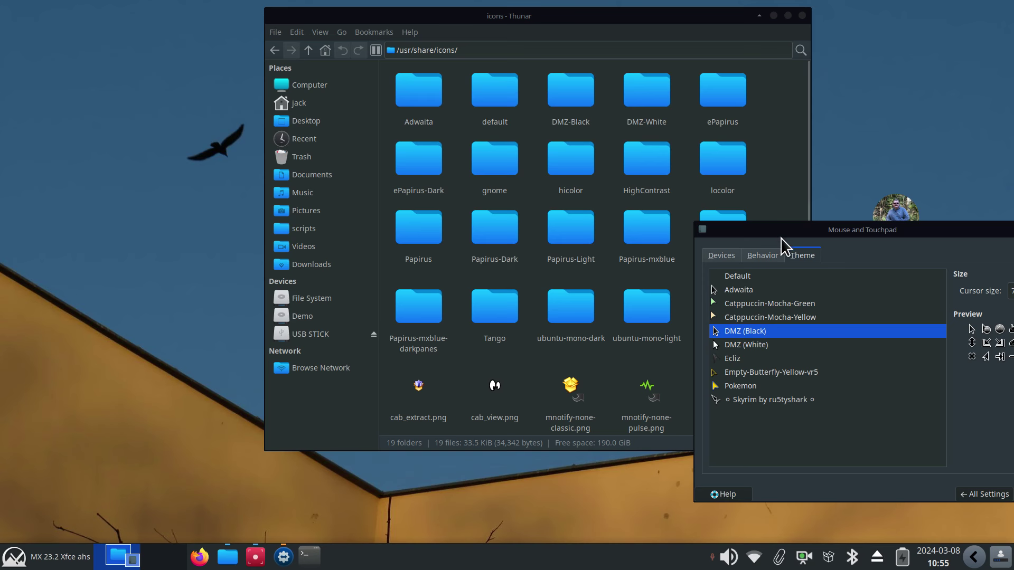
drag(781, 234, 278, 132)
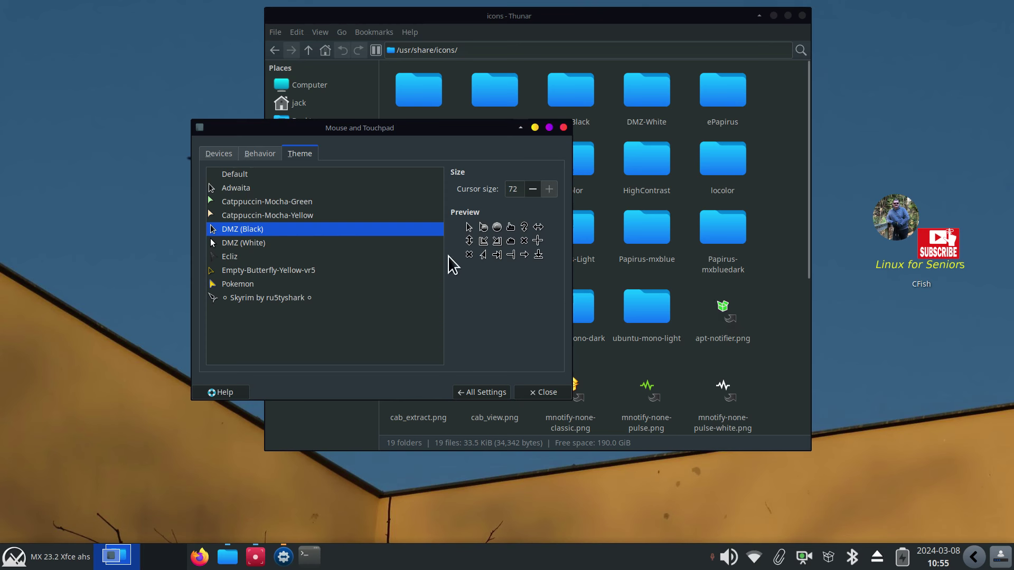
click(564, 128)
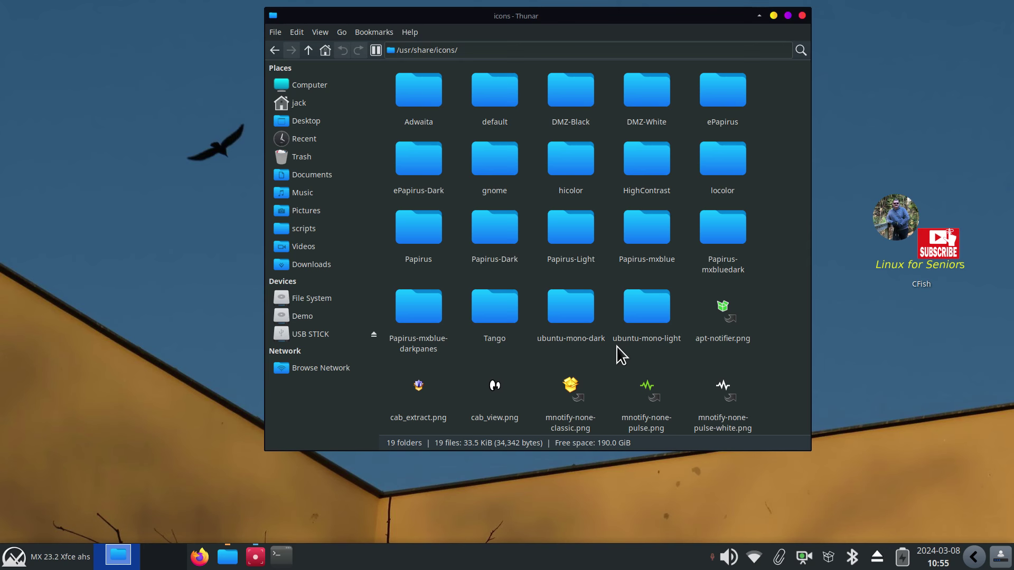
Show the home folder and choose Open root Thunar here from its context menu
click(301, 105)
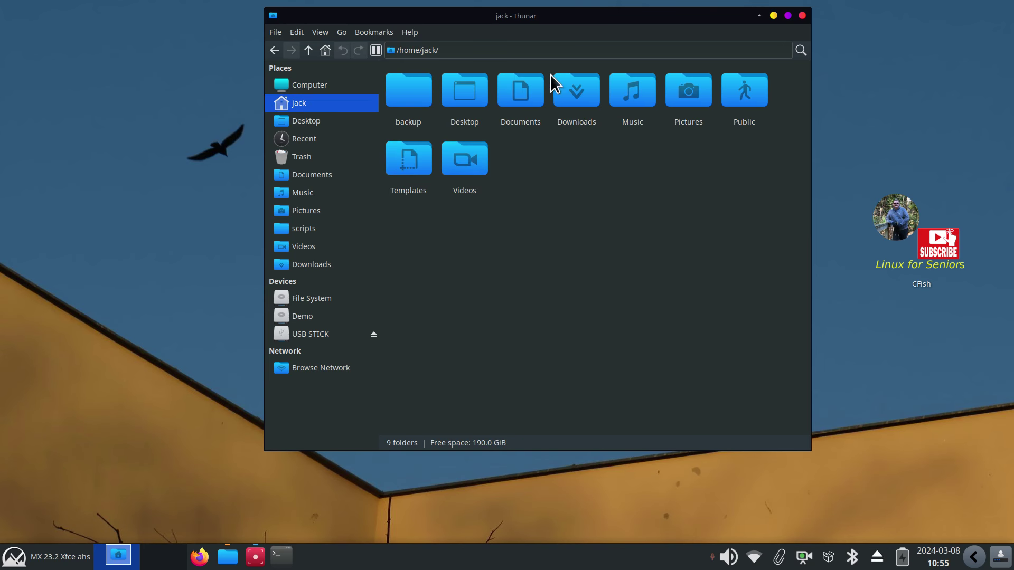
right_click(499, 242)
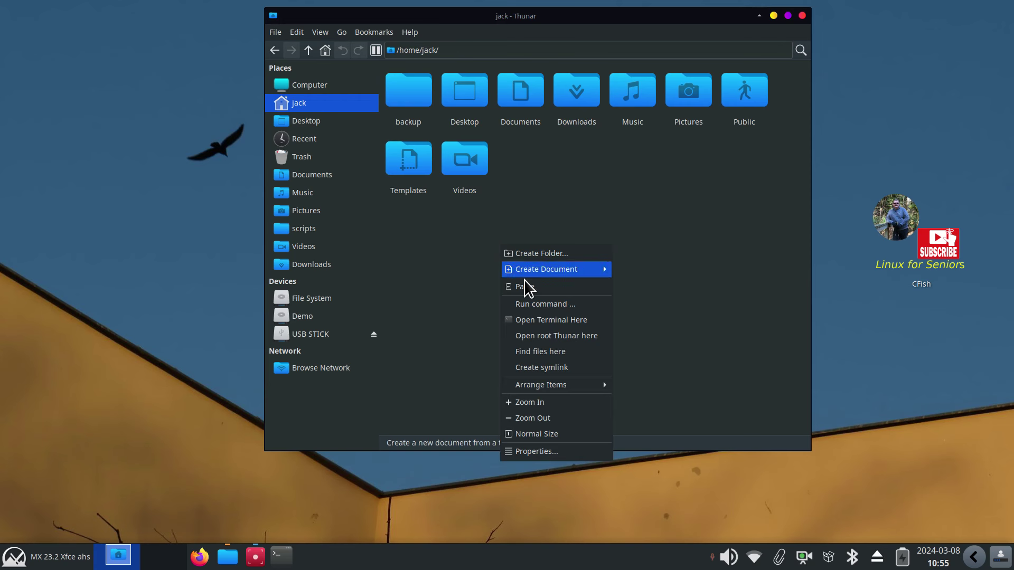
click(537, 337)
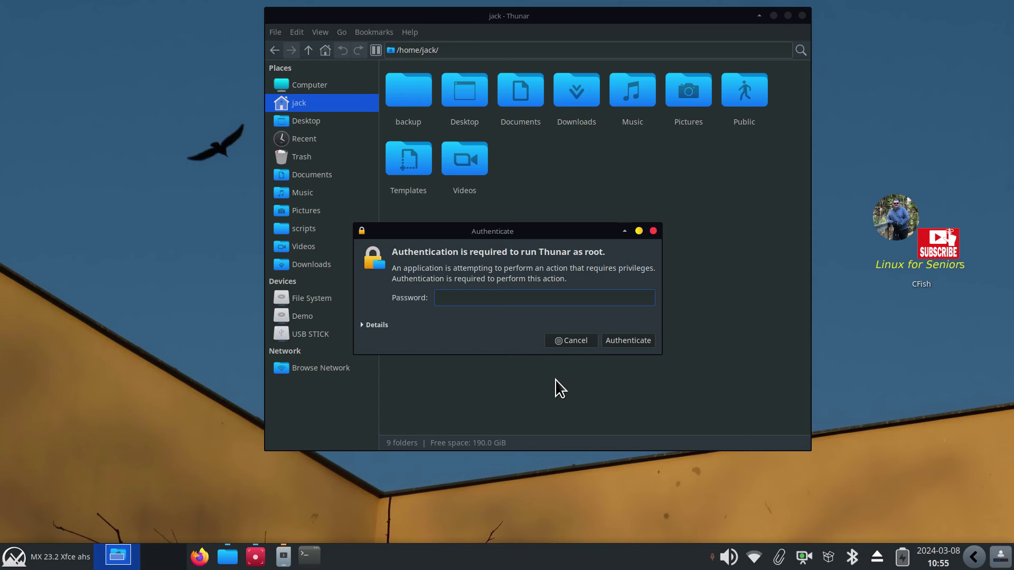
Authenticate with the account password, then move the root Thunar window and close it
text(demo)
key(Return)
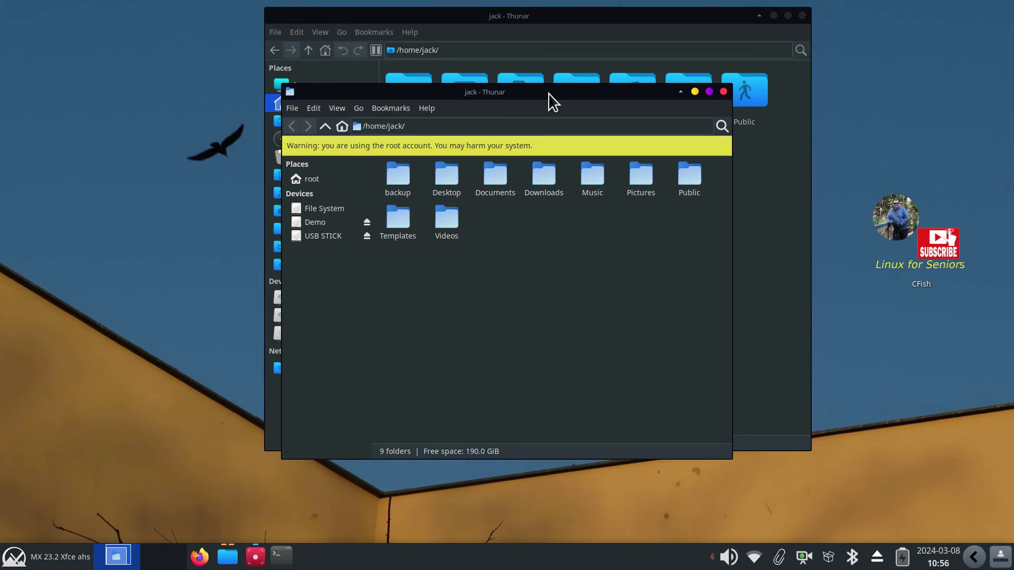
drag(550, 95, 480, 143)
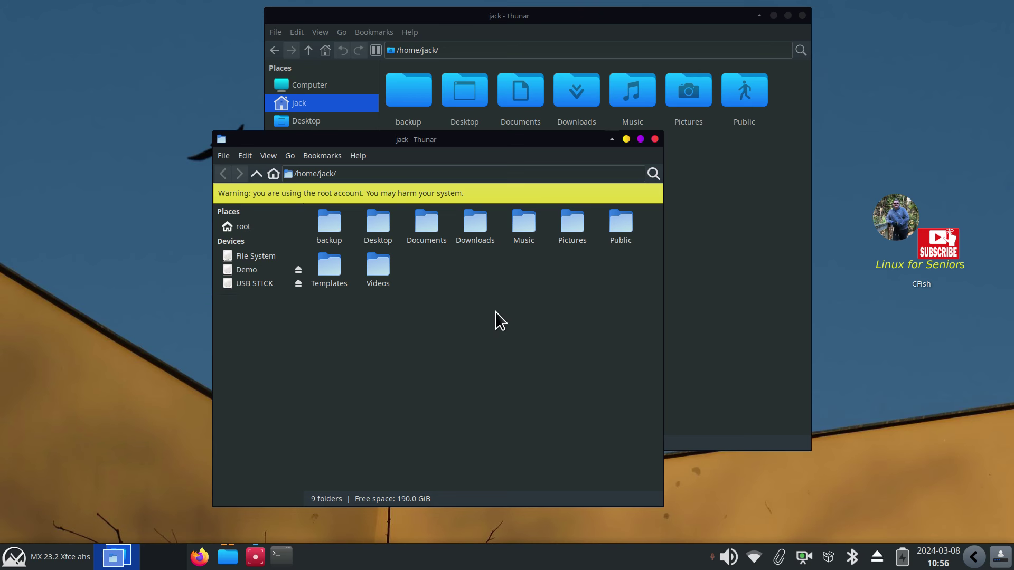
click(655, 139)
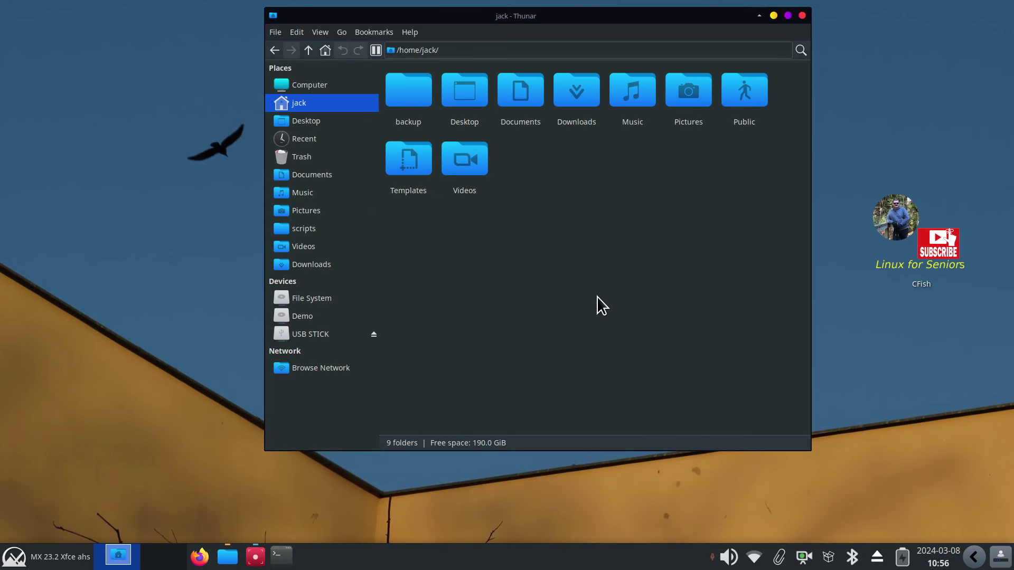
Open a terminal in the home folder and run cal to show March 2024
right_click(544, 239)
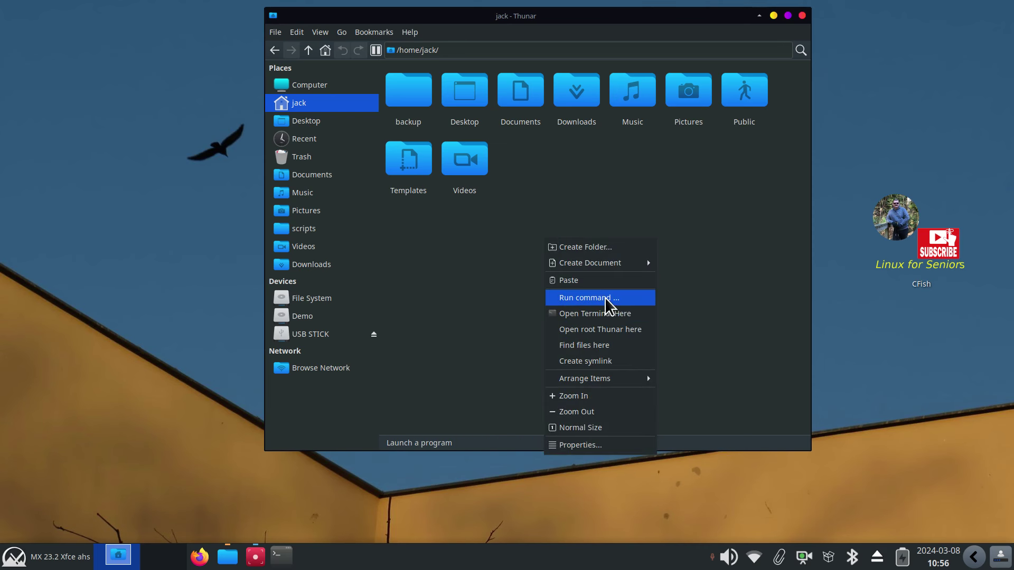
click(610, 315)
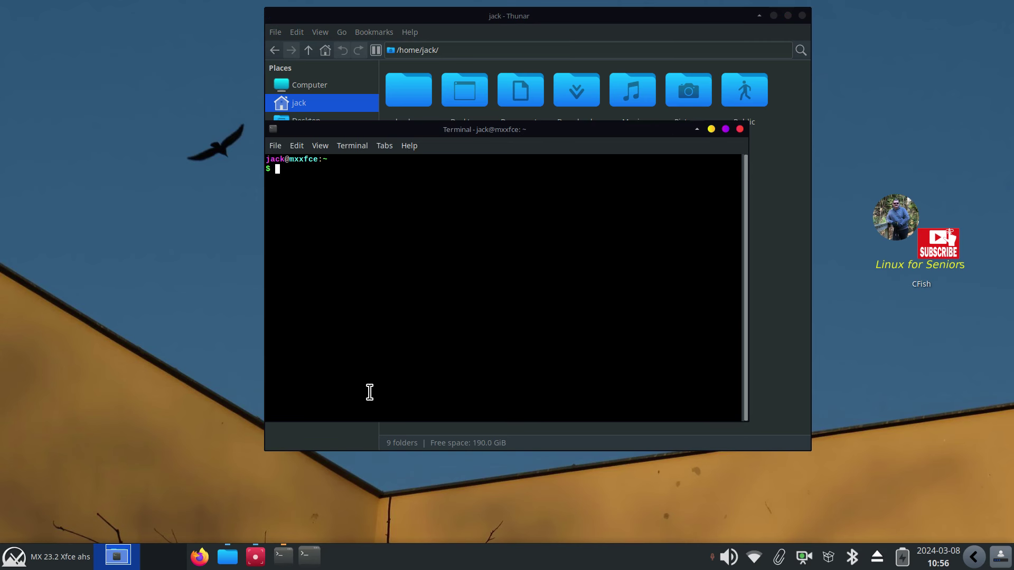
text(cal)
key(Return)
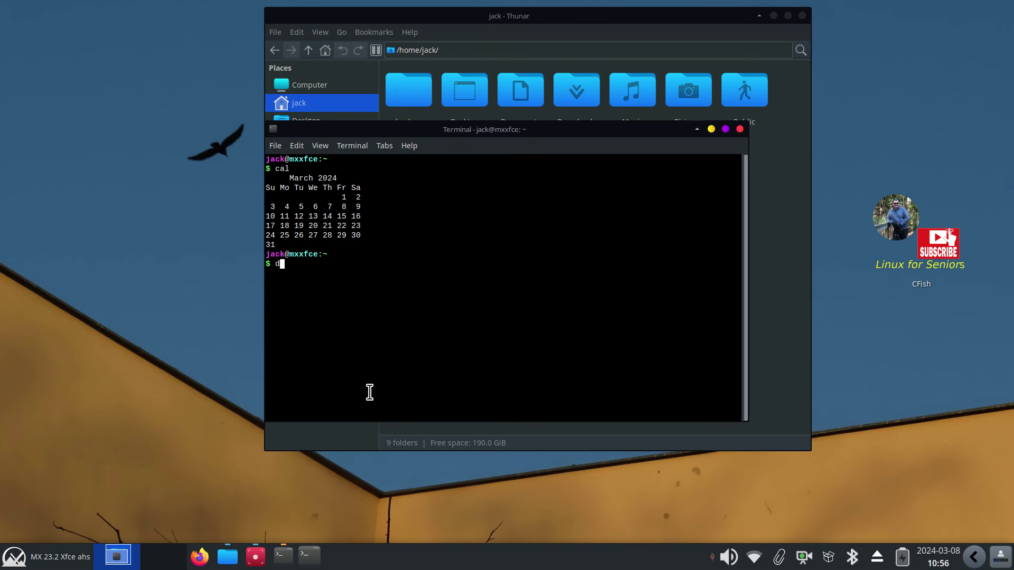
Run du and free for disk and memory usage, then exit to close the terminal
text(du)
key(Return)
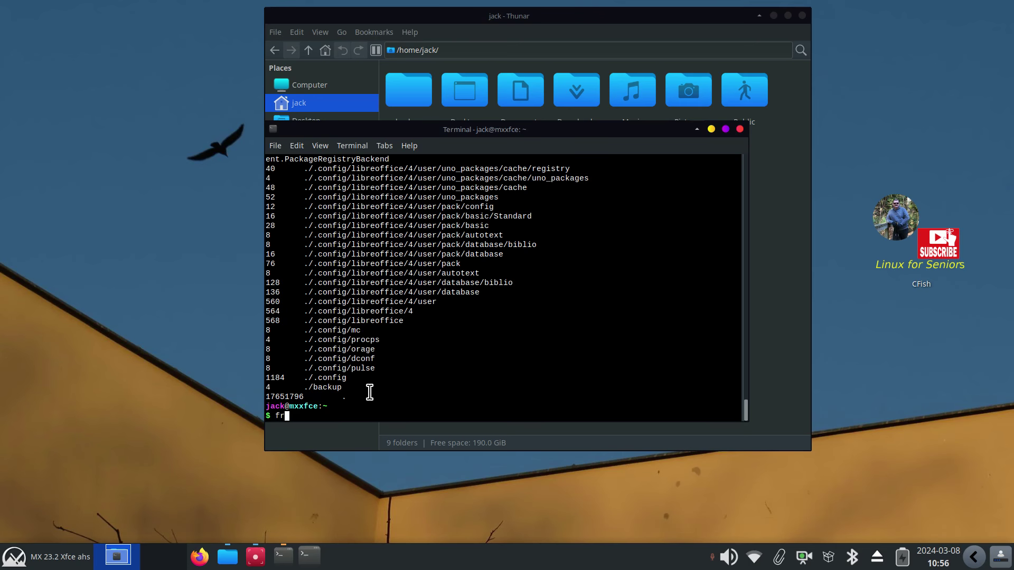
text(free)
key(Return)
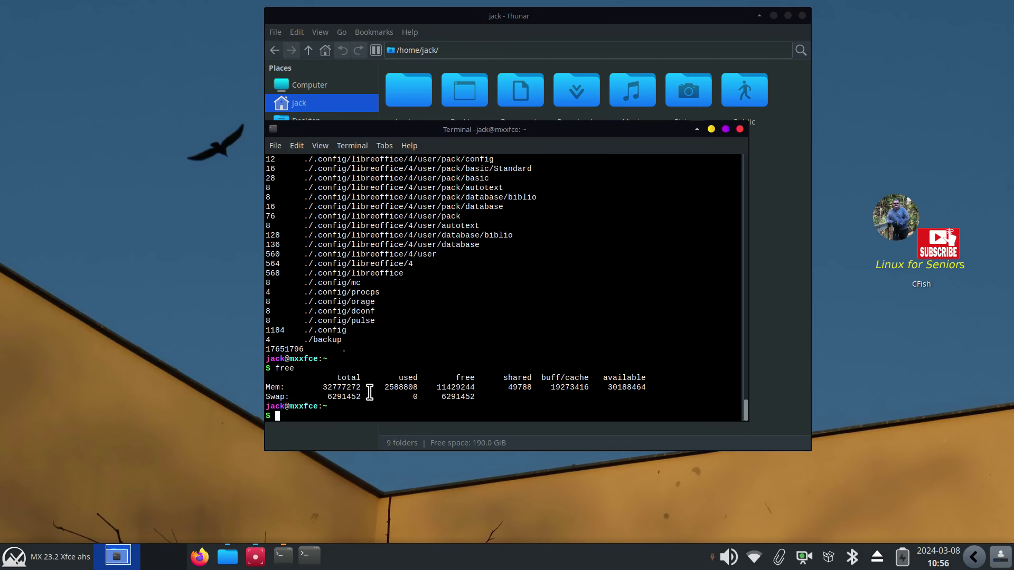
text(exit)
key(Return)
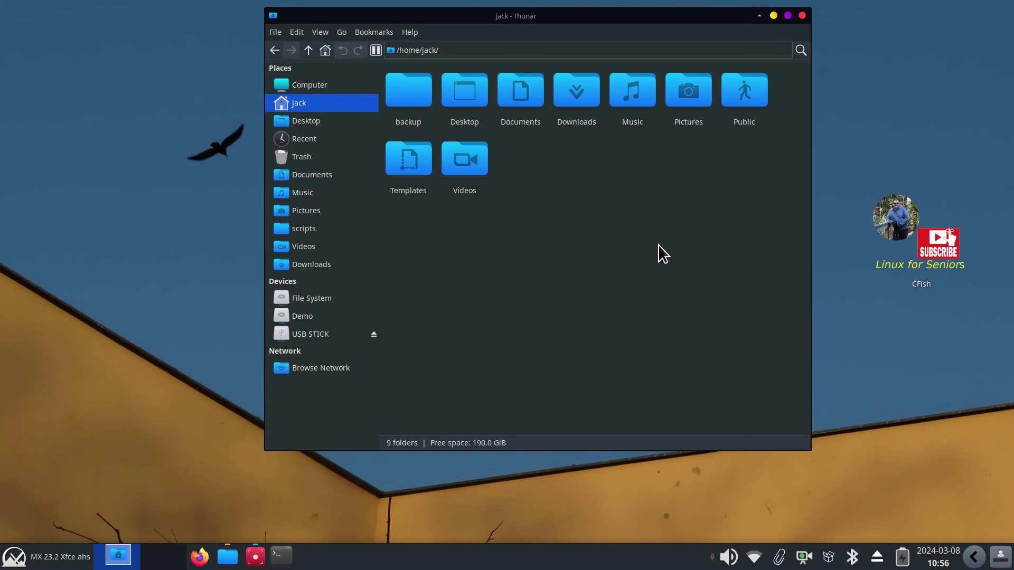
Show hidden files with Ctrl+H, open .bash_history in FeatherPad, and delete all its text
key(ctrl+h)
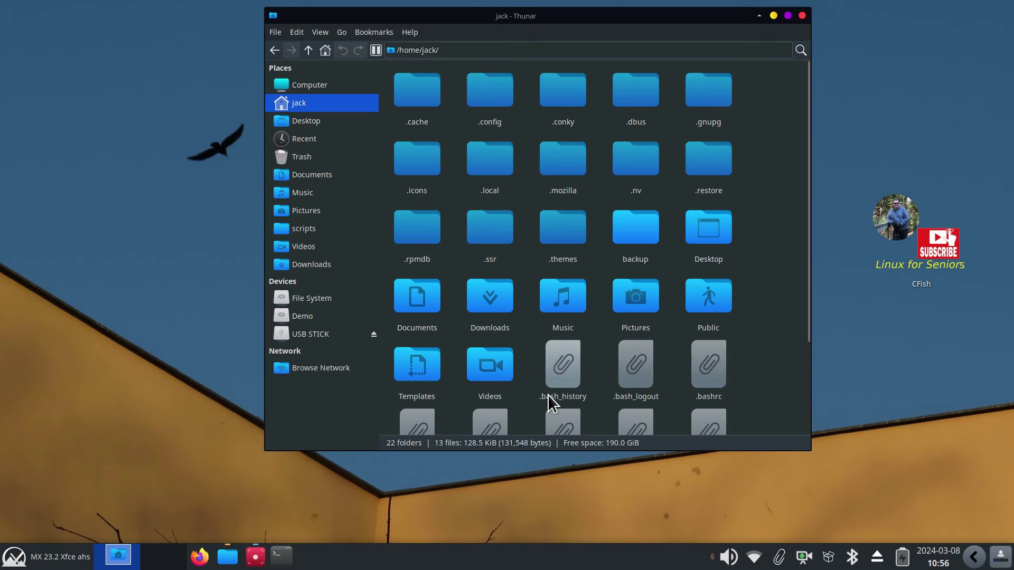
double_click(556, 376)
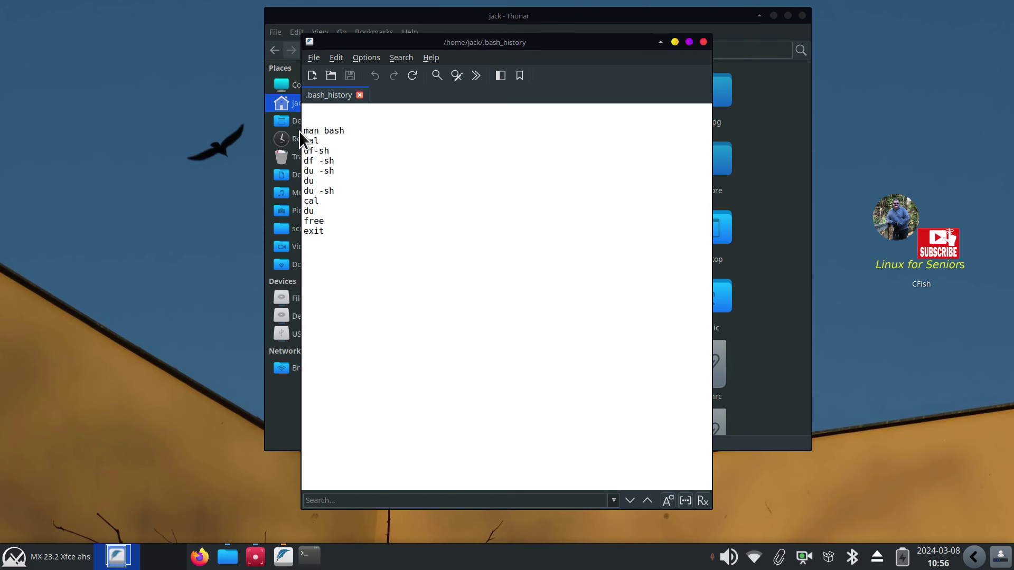
drag(306, 133, 361, 256)
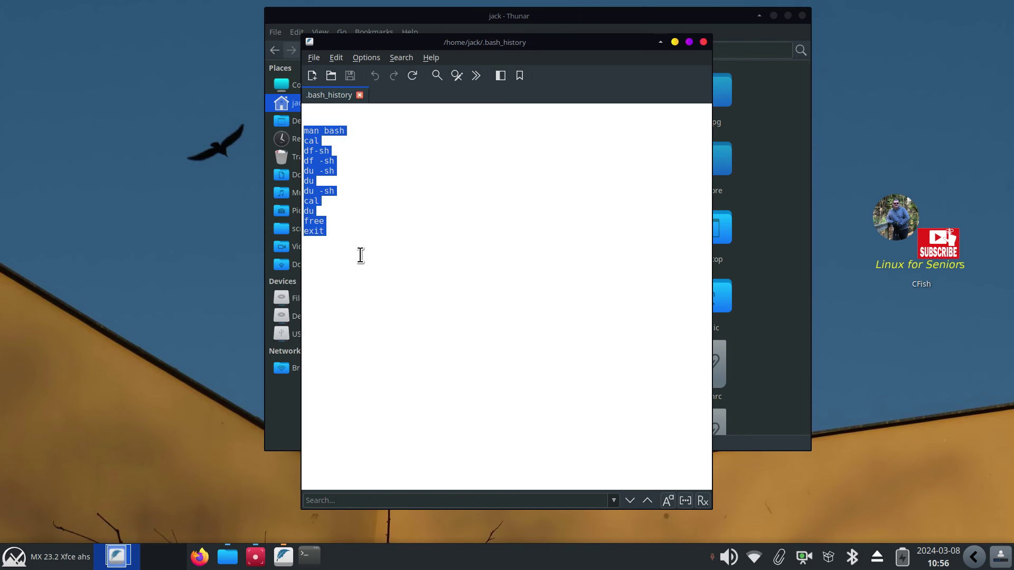
key(Delete)
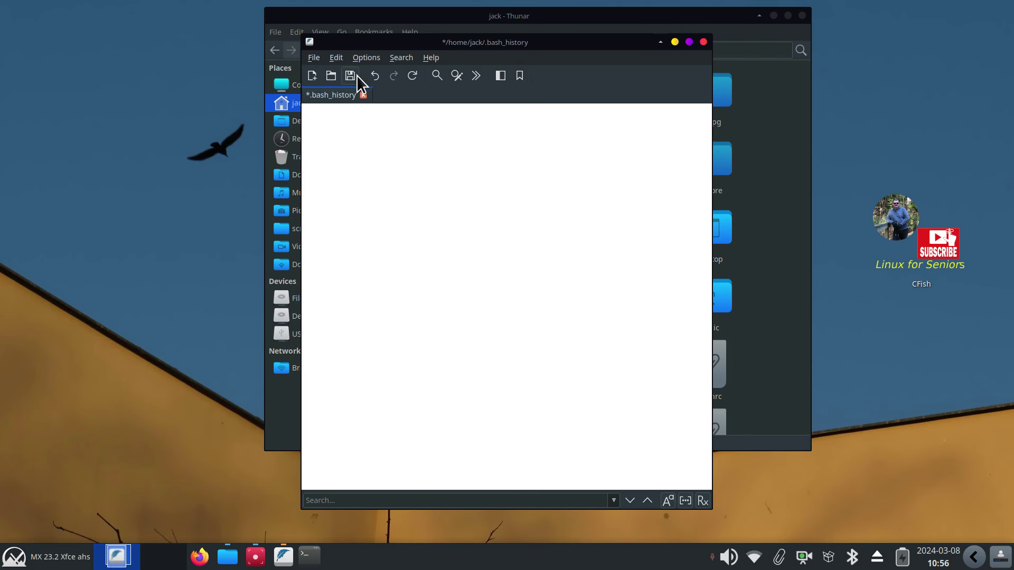
Close the emptied history file, briefly open a terminal, and confirm .bash_history is empty
click(705, 41)
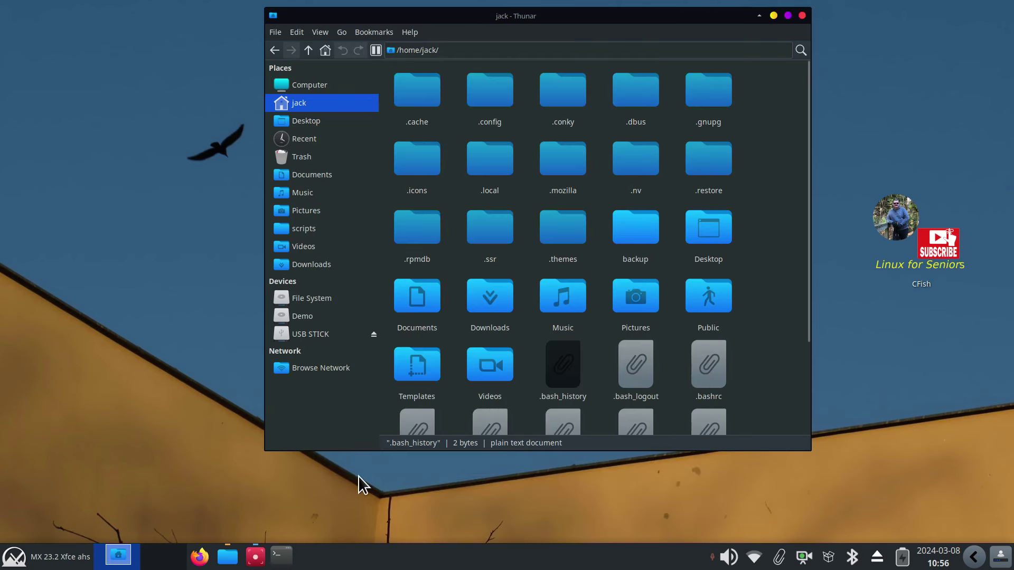
click(288, 556)
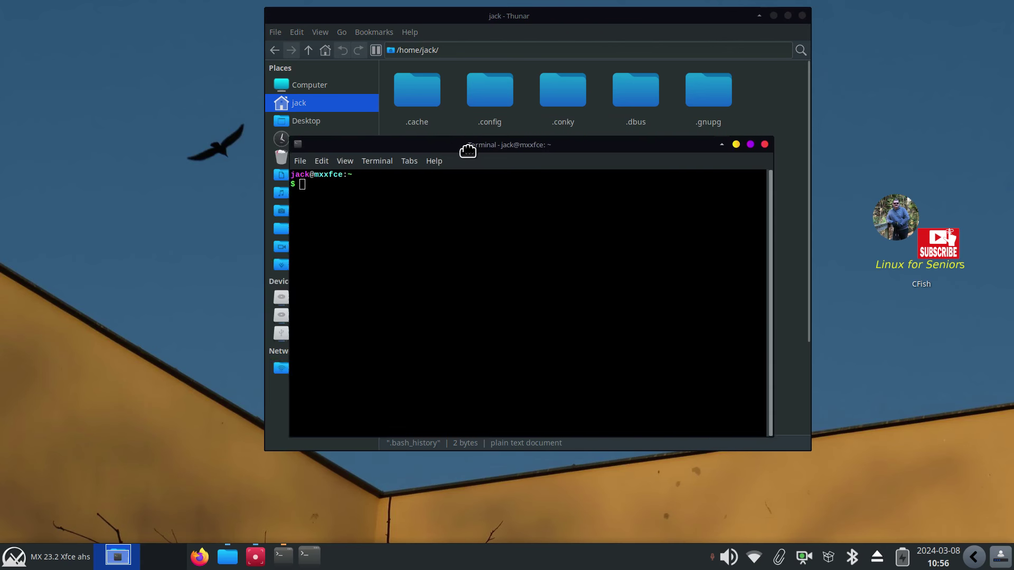
text(ca)
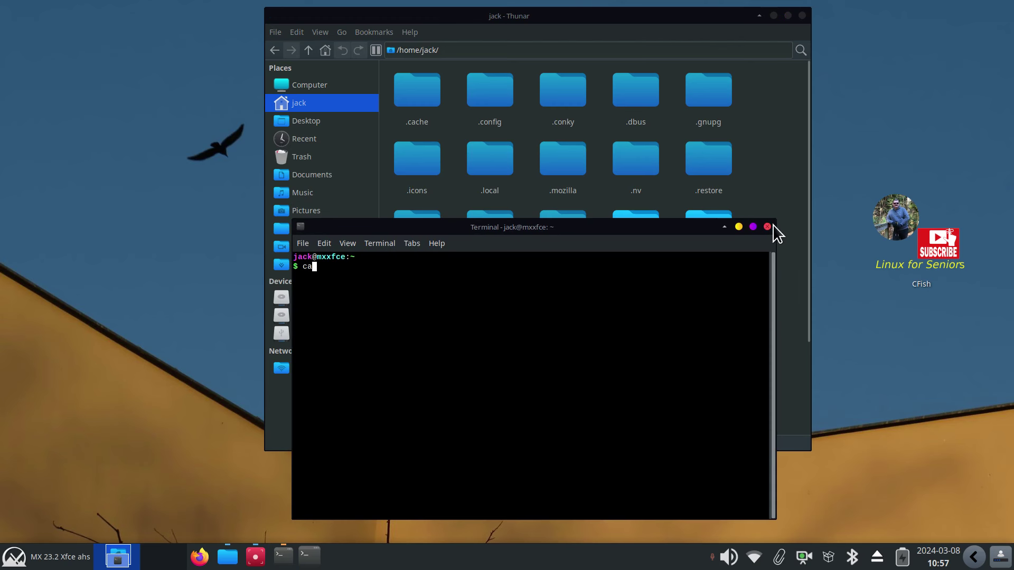
click(767, 226)
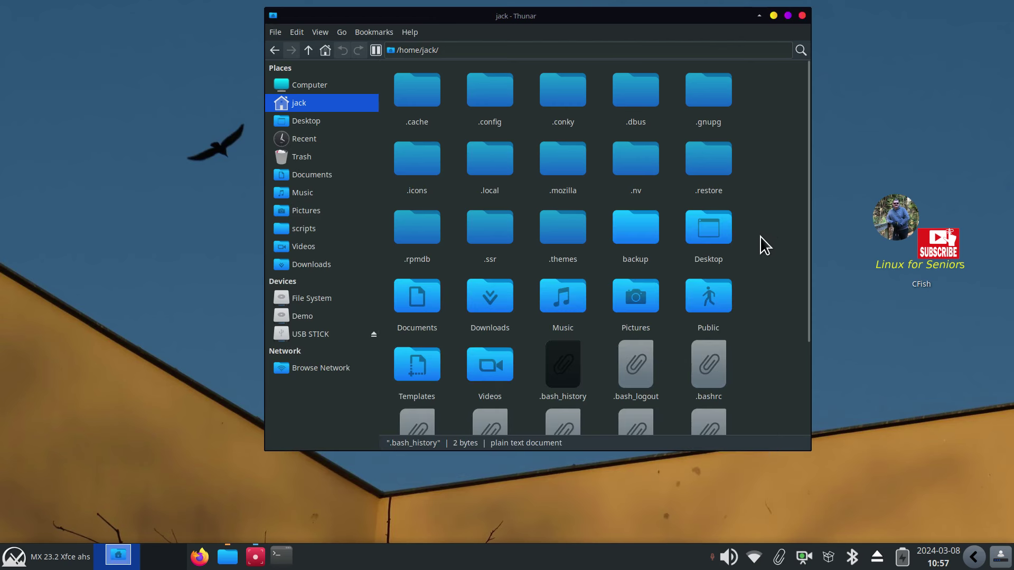
double_click(555, 359)
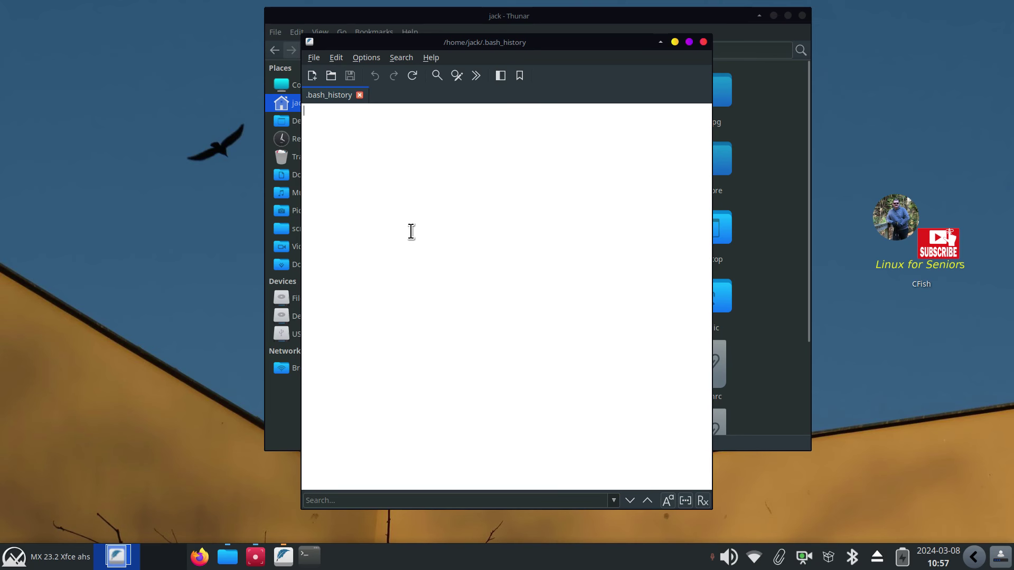
click(704, 42)
In a new terminal, run cal, du and free with enlarged text
click(309, 556)
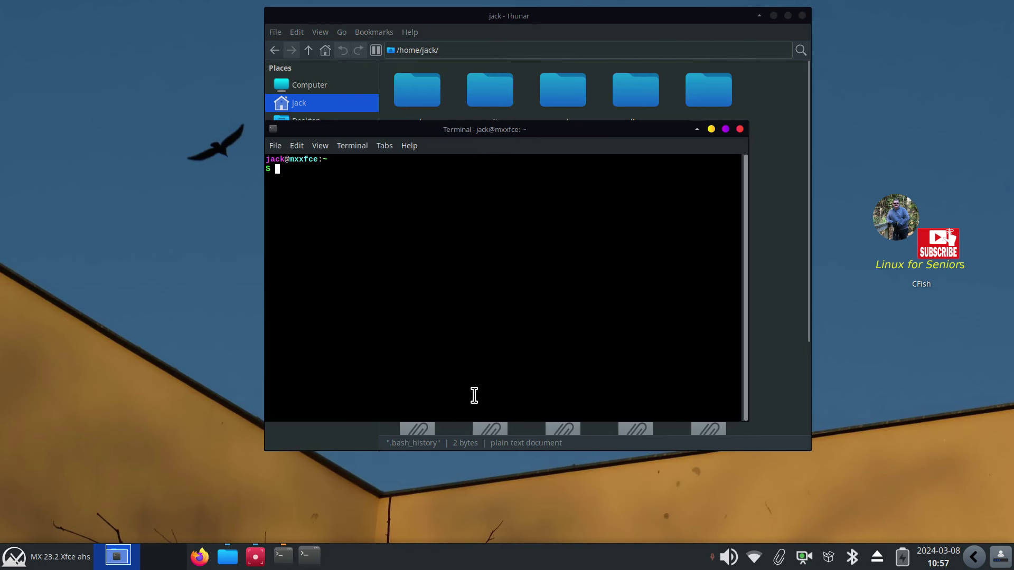
text(cal)
key(Return)
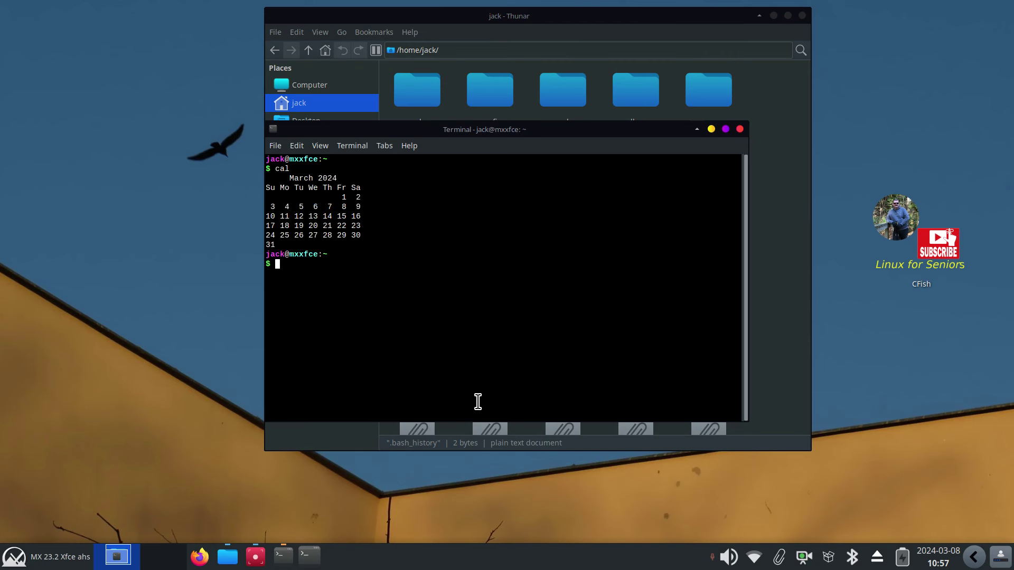
key(ctrl+plus)
key(ctrl+plus)
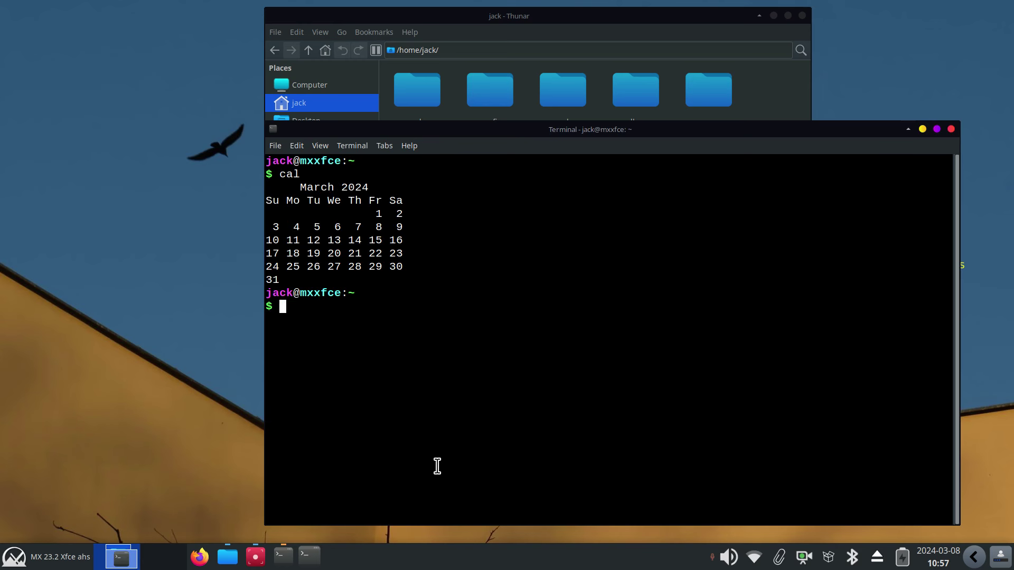
text(du)
key(Return)
text(free)
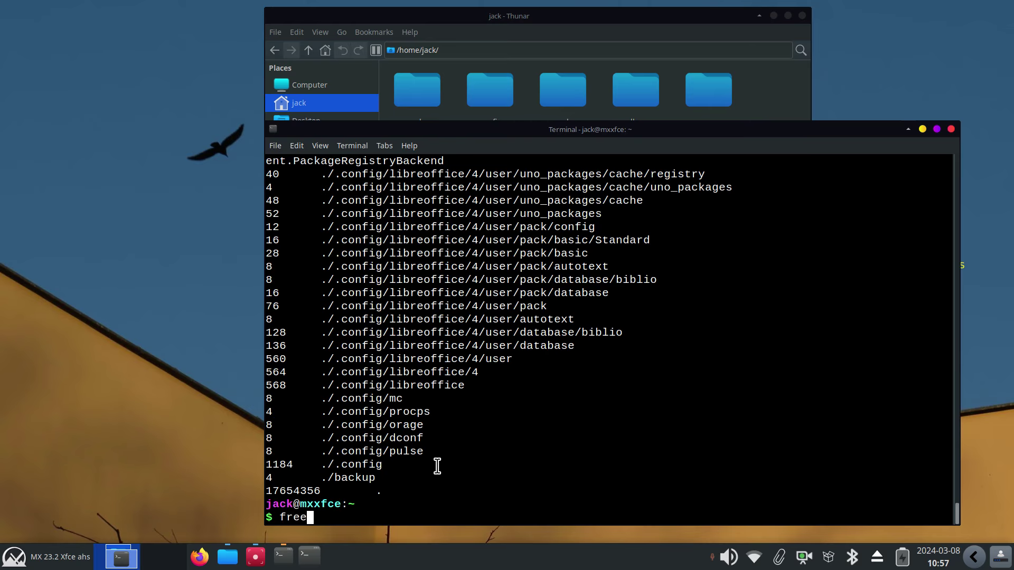
key(Return)
Run top to view running processes, quit it, and exit the shell
text(top)
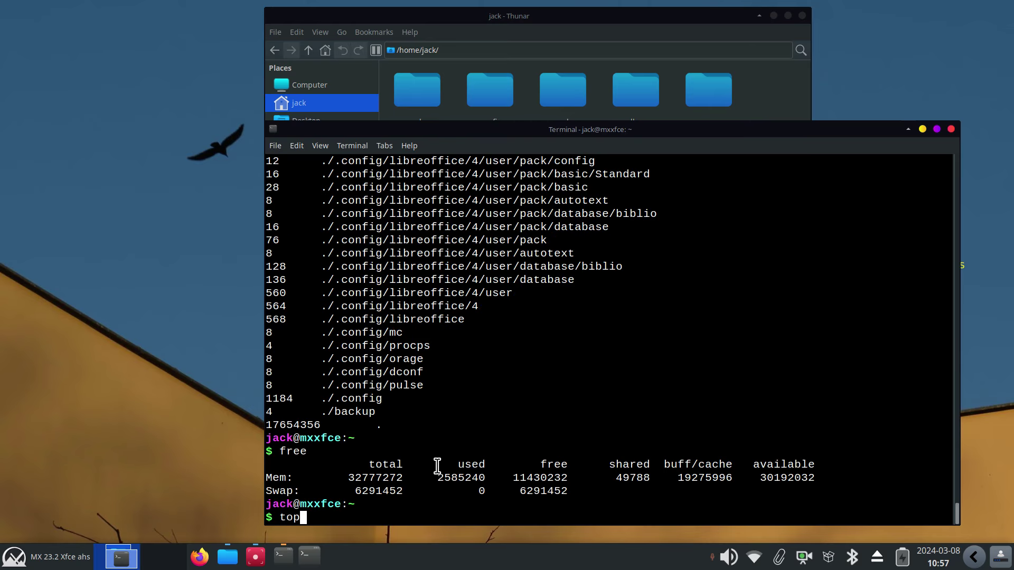
key(Return)
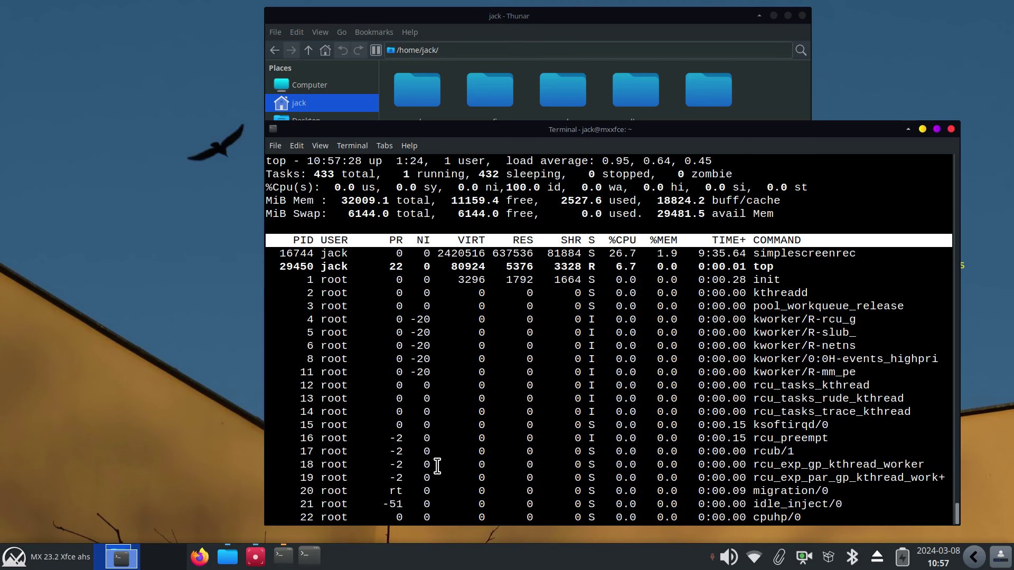
text(qexit)
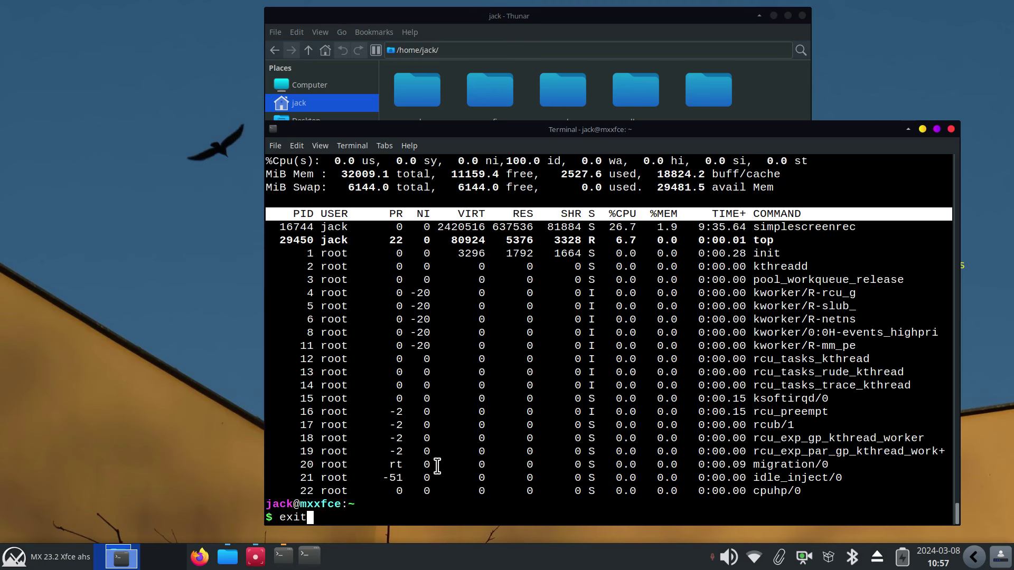
key(Return)
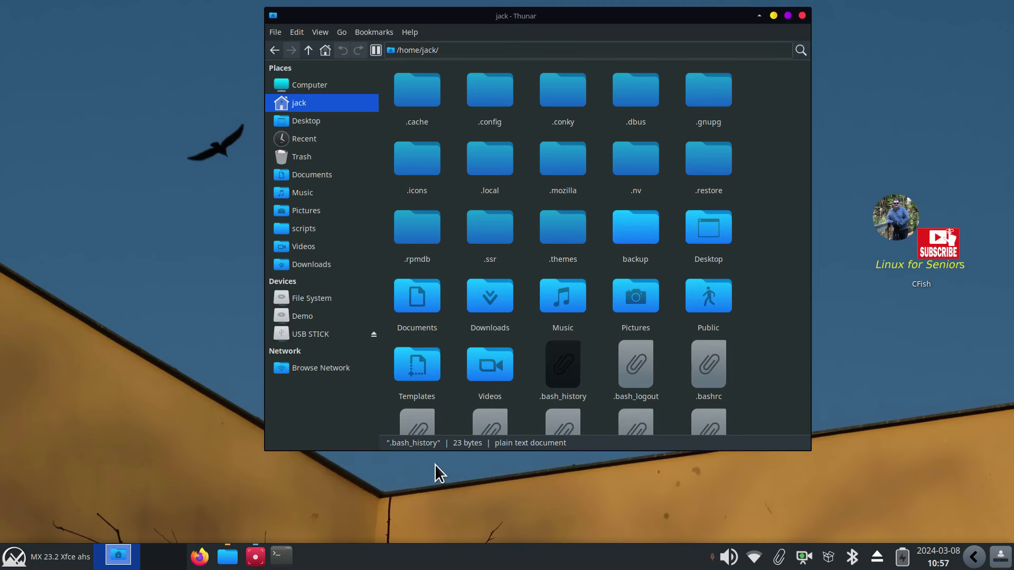
Open .bash_history in FeatherPad with enlarged text, moved aside to uncover the files
double_click(573, 368)
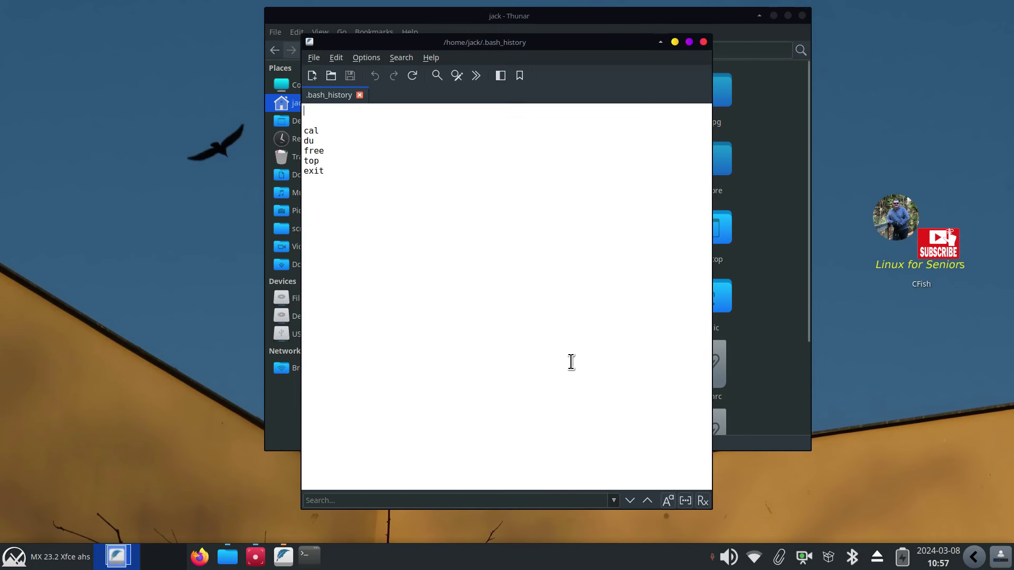
ctrl+scroll(470, 394, up, 5)
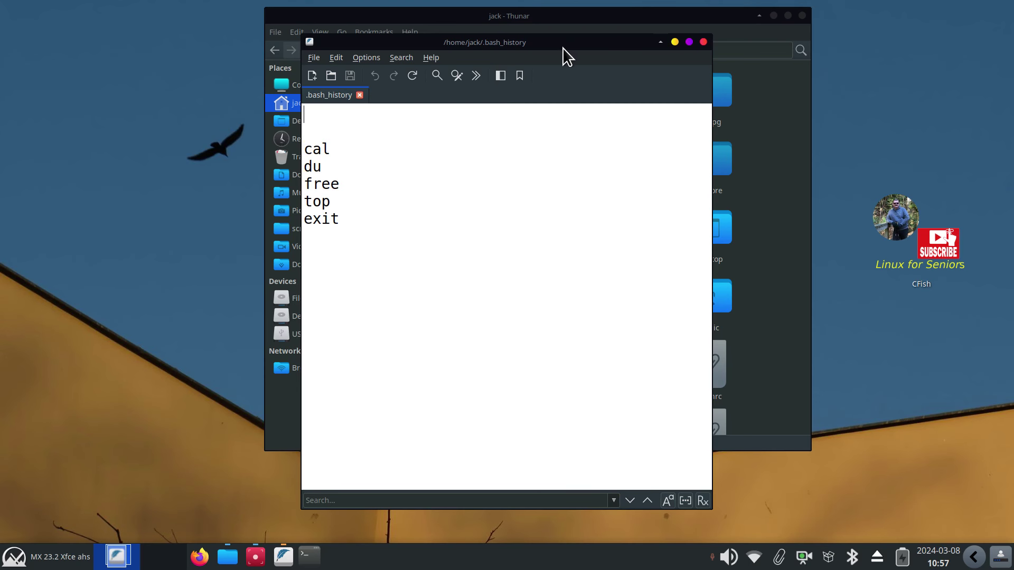
drag(562, 47, 826, 58)
Run ls in a new terminal, then close the terminal
click(309, 555)
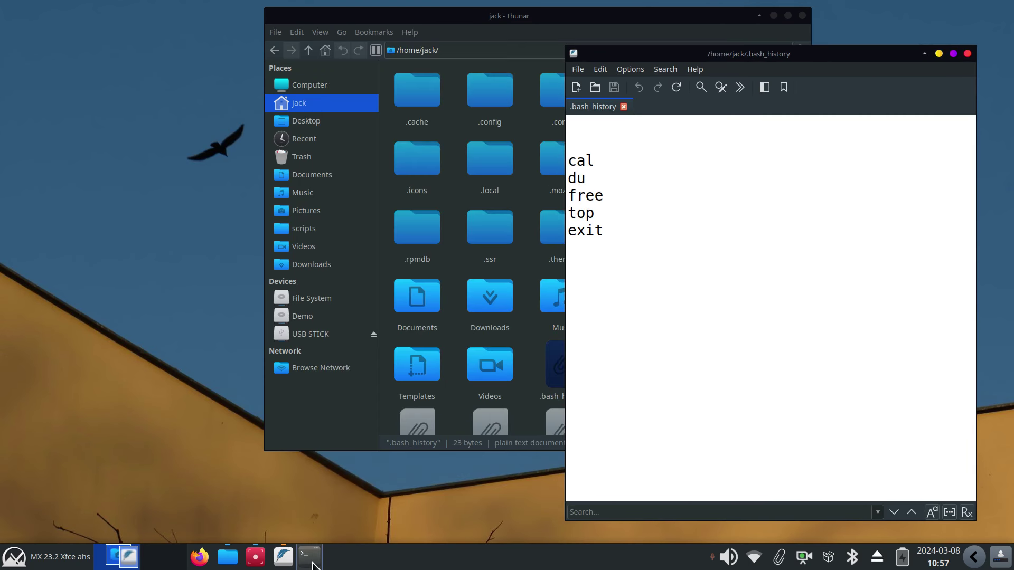
drag(480, 139, 294, 210)
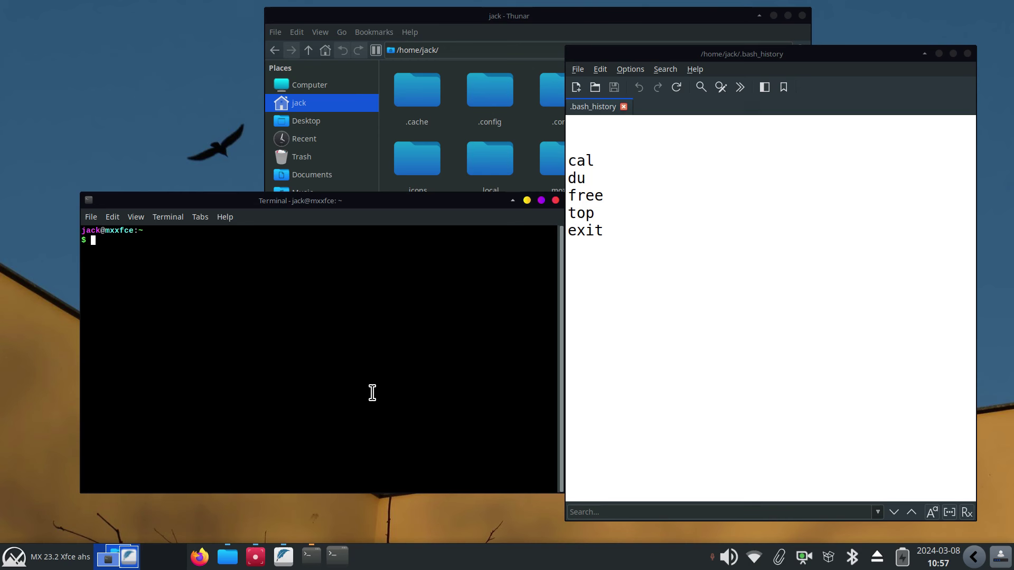
text(ls)
key(Return)
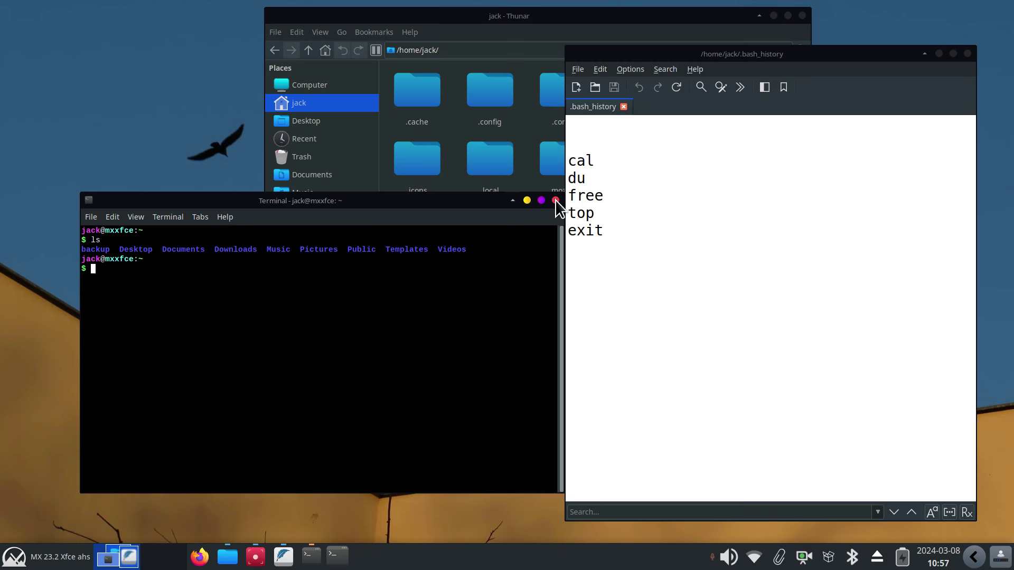
click(555, 200)
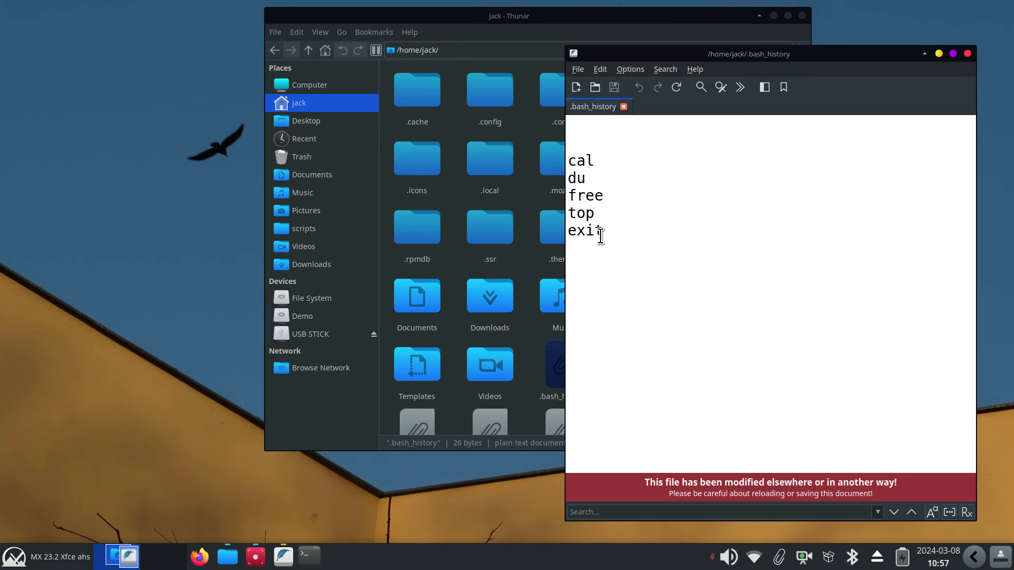
Reopen .bash_history in FeatherPad to check for new entries, then close it
click(967, 53)
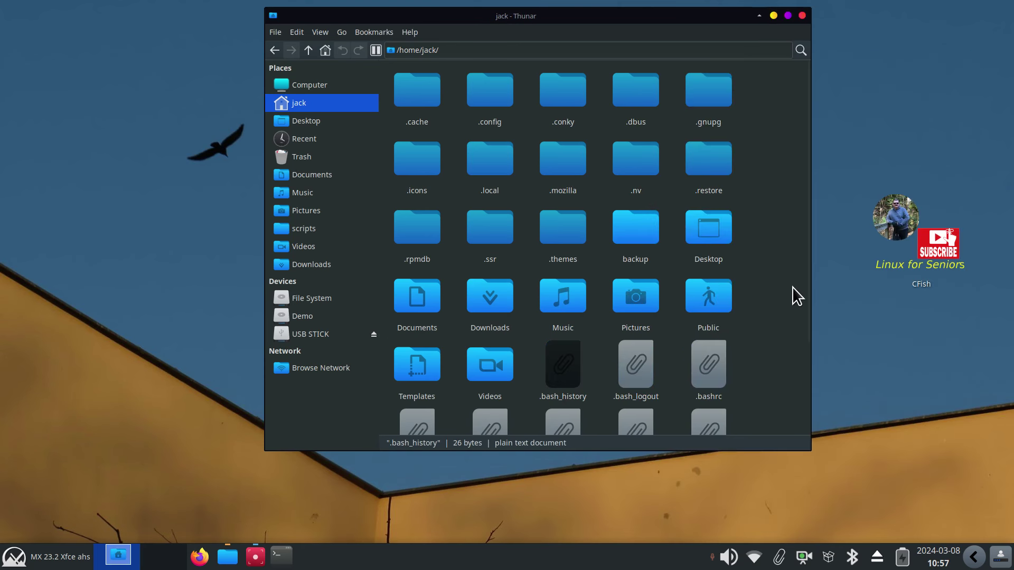
double_click(573, 370)
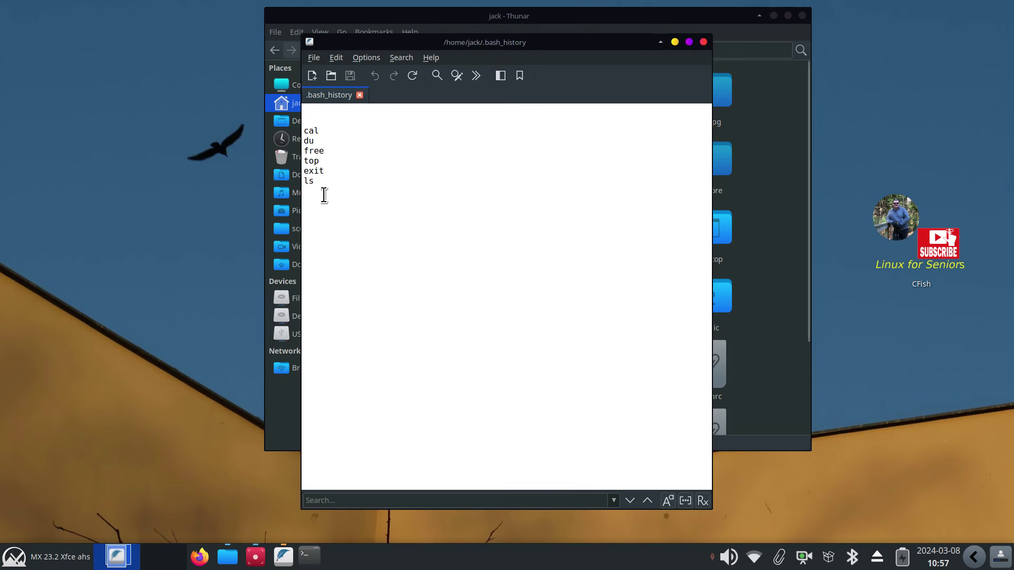
drag(320, 182, 307, 175)
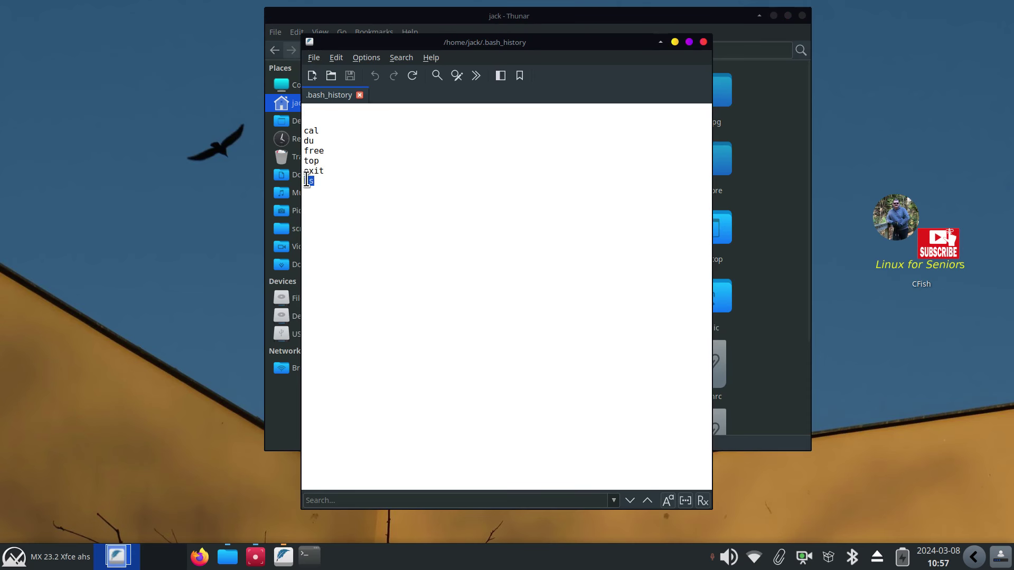
click(703, 42)
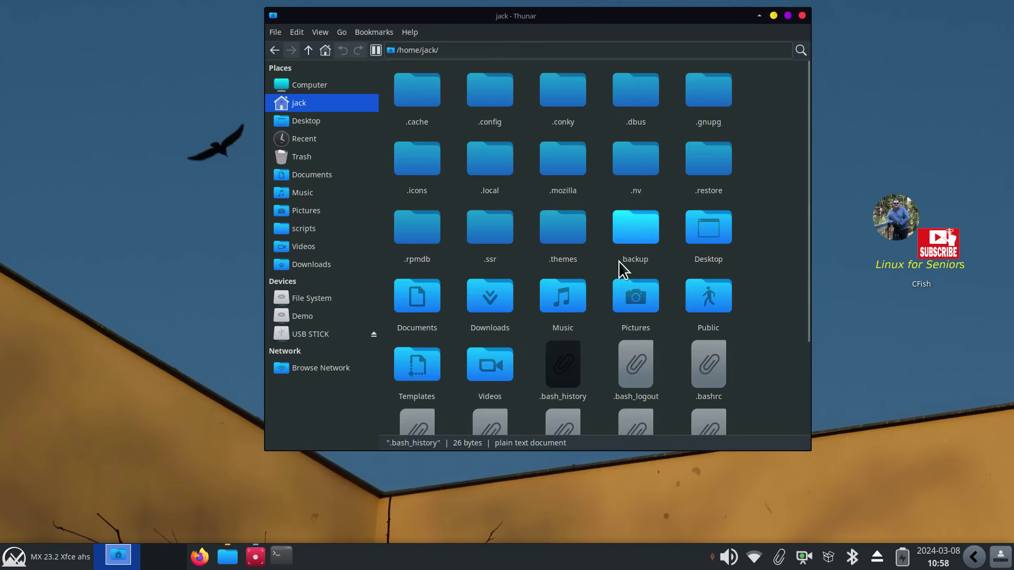
double_click(574, 371)
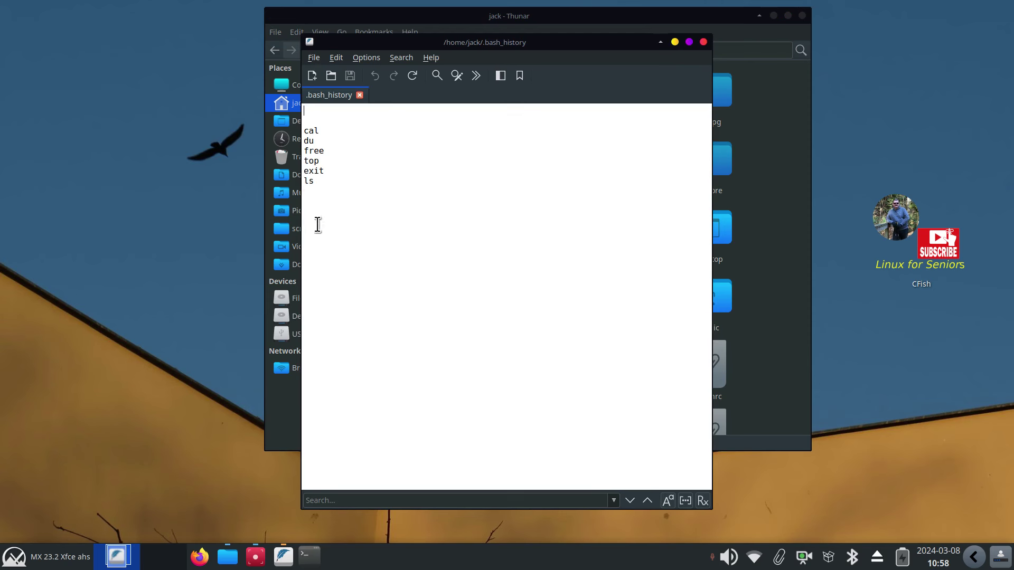
click(703, 42)
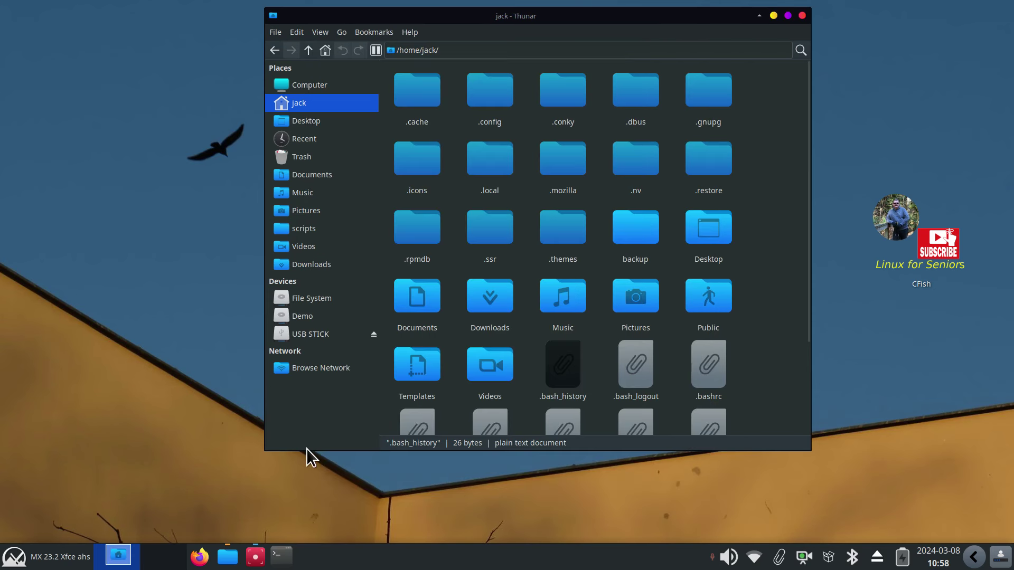
Run the made-up command fghdzfh in a new terminal, then close it
click(285, 555)
text(fghdzfh)
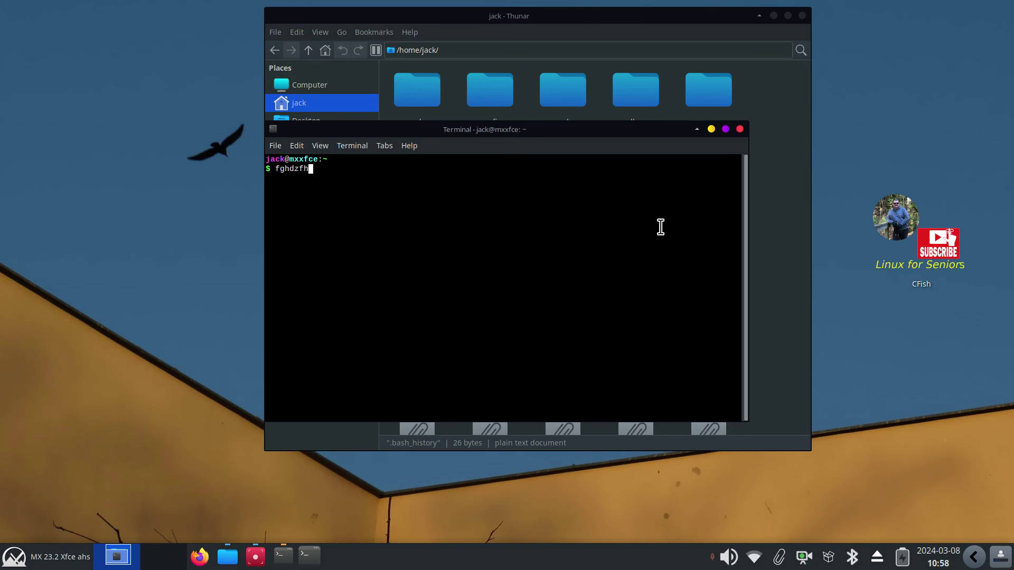
key(Return)
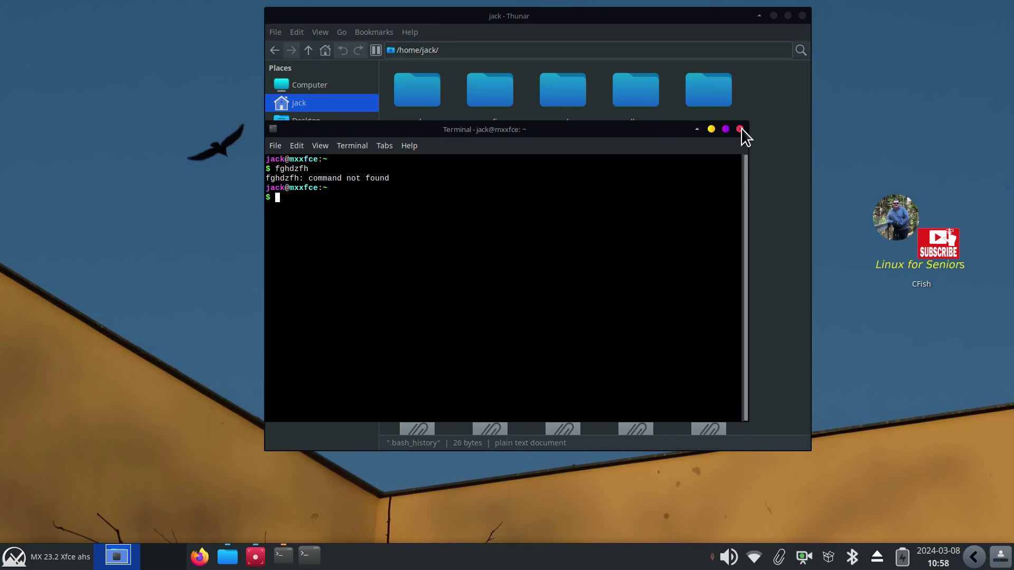
click(741, 129)
Open .bash_history in FeatherPad and delete the fghdzfh and top entries
double_click(568, 356)
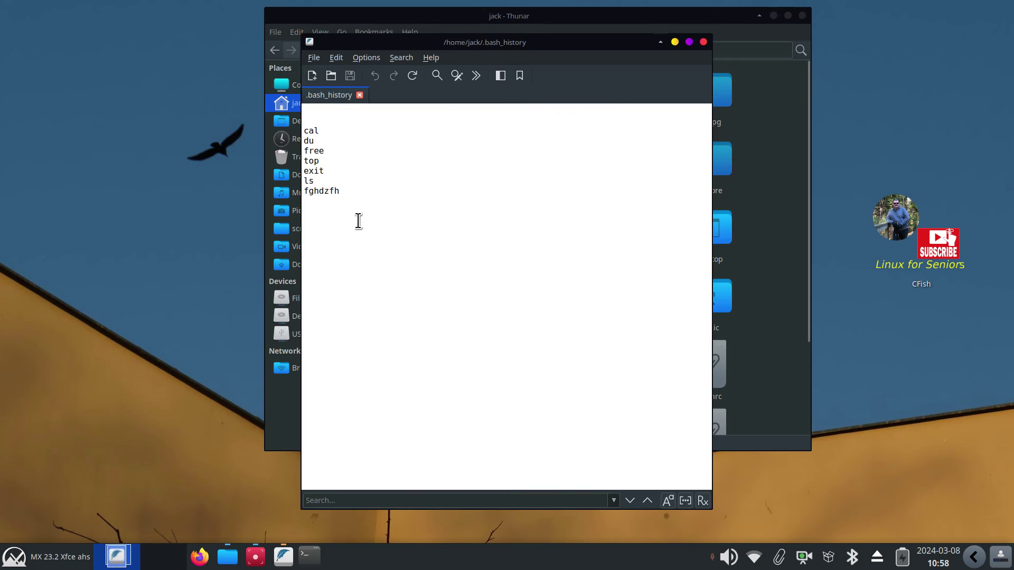
scroll(437, 252, up, 3)
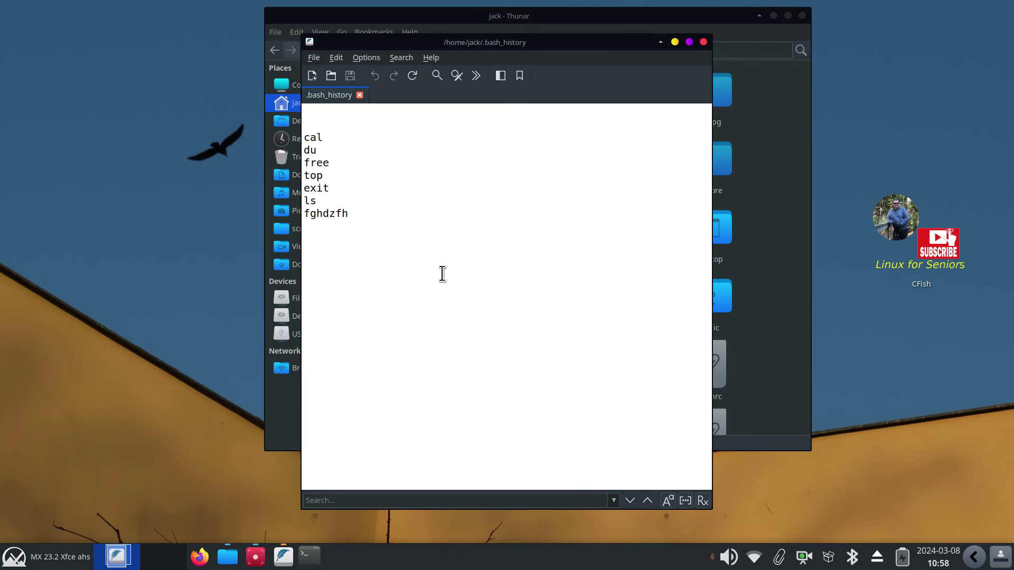
scroll(442, 274, up, 1)
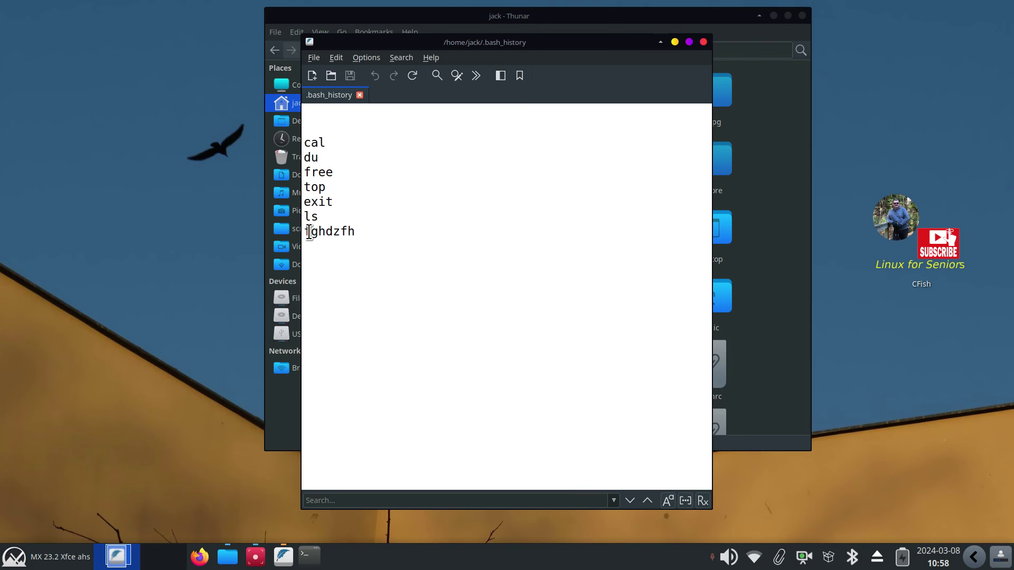
drag(307, 232, 373, 235)
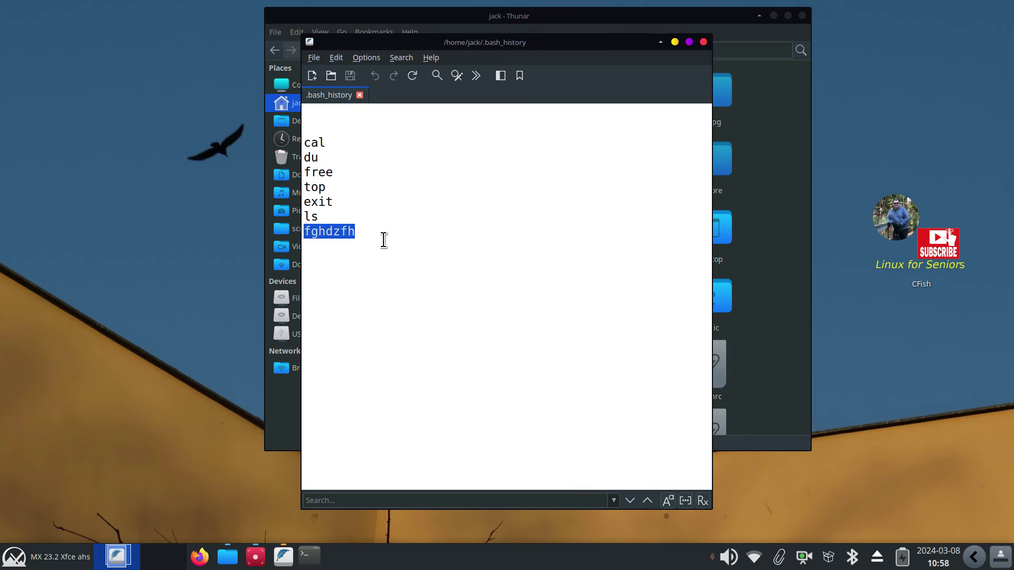
key(Delete)
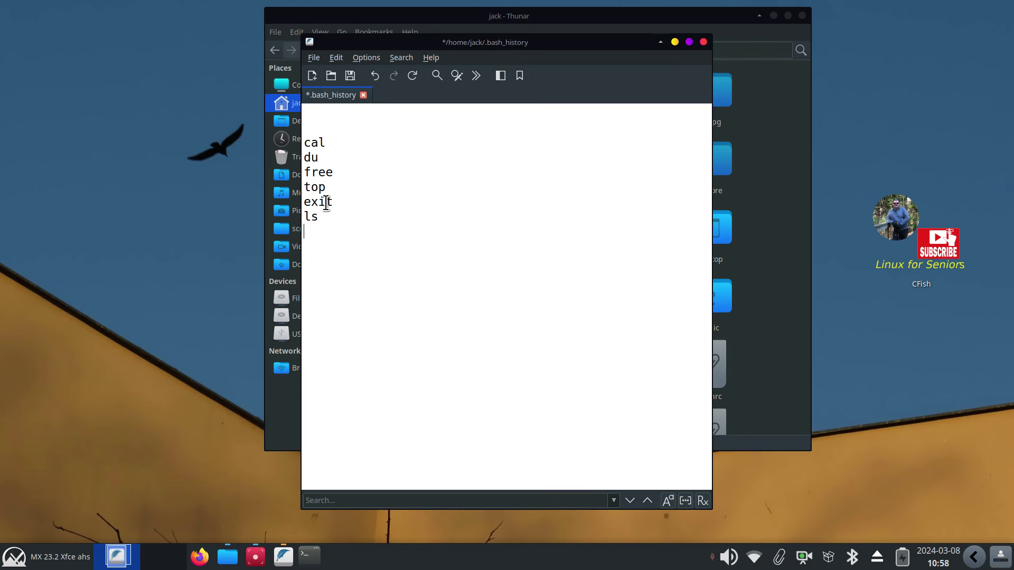
drag(304, 187, 363, 188)
key(Delete)
key(Delete)
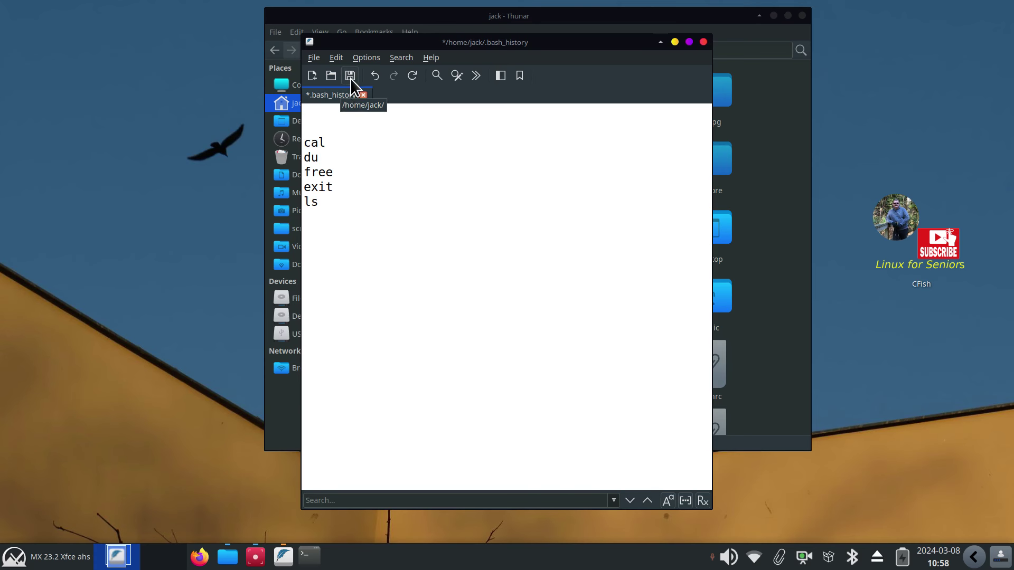
Save the edited history file, close FeatherPad, and begin typing hist in a new terminal
click(350, 75)
click(703, 41)
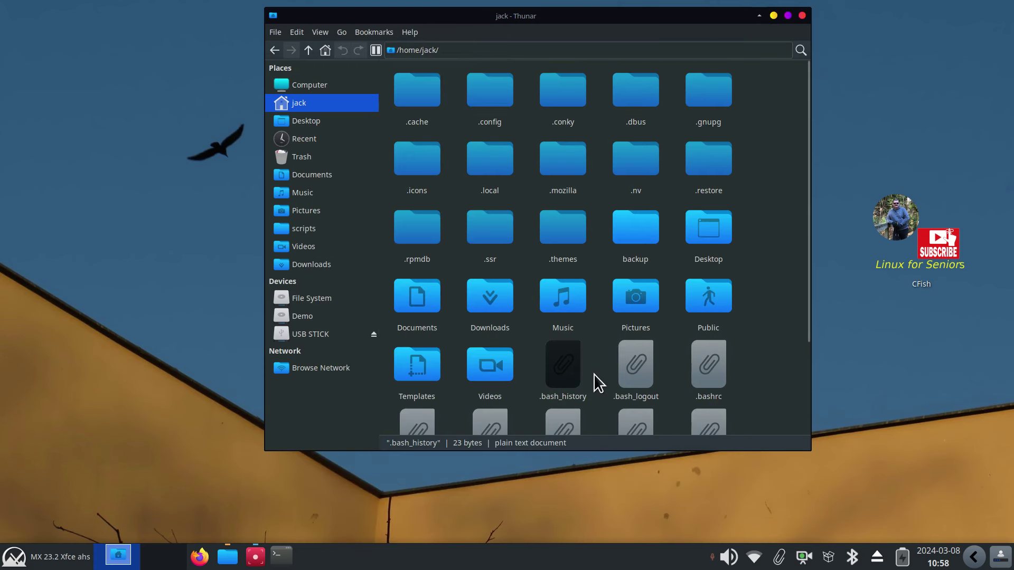
click(282, 558)
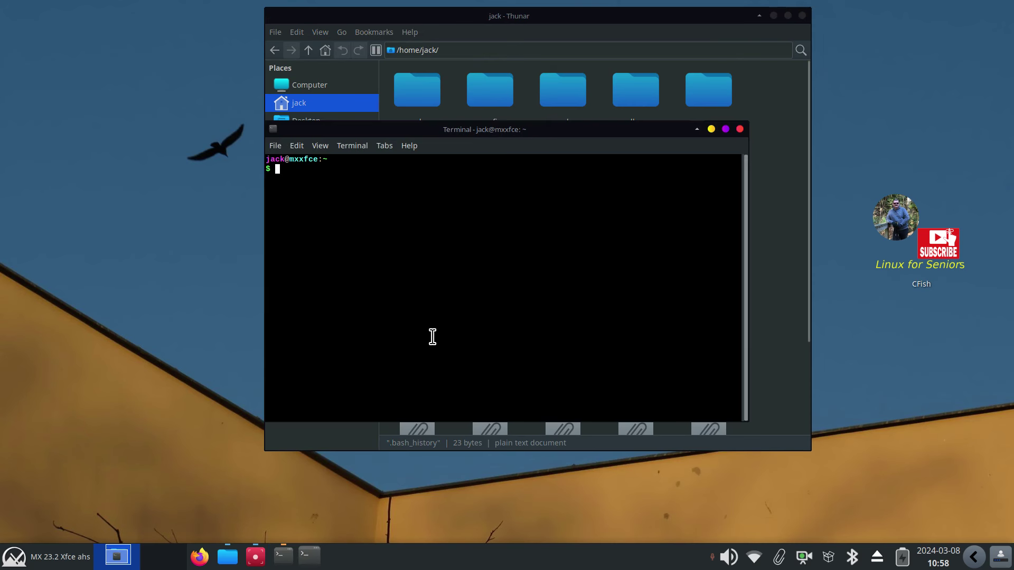
text(hist)
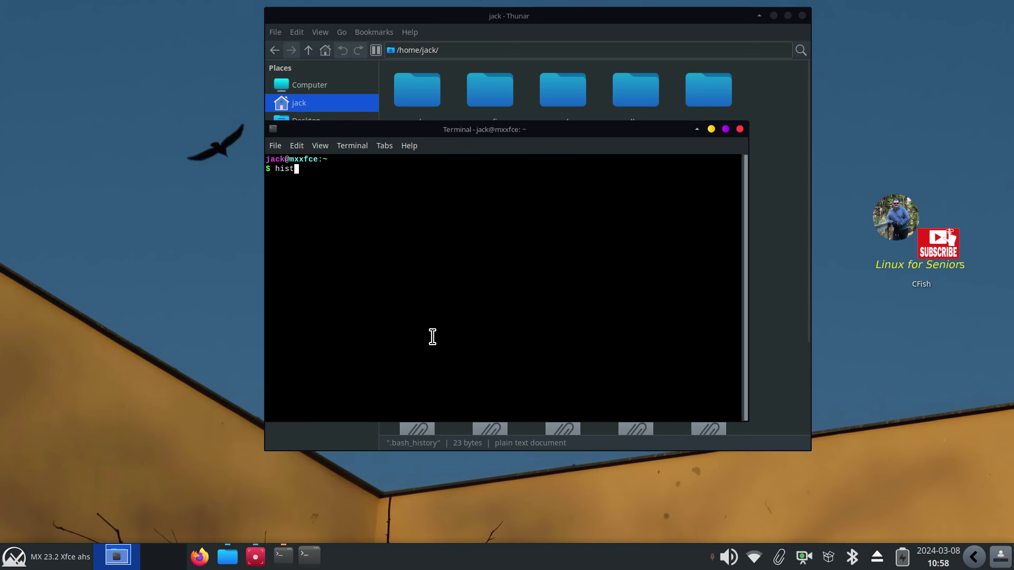